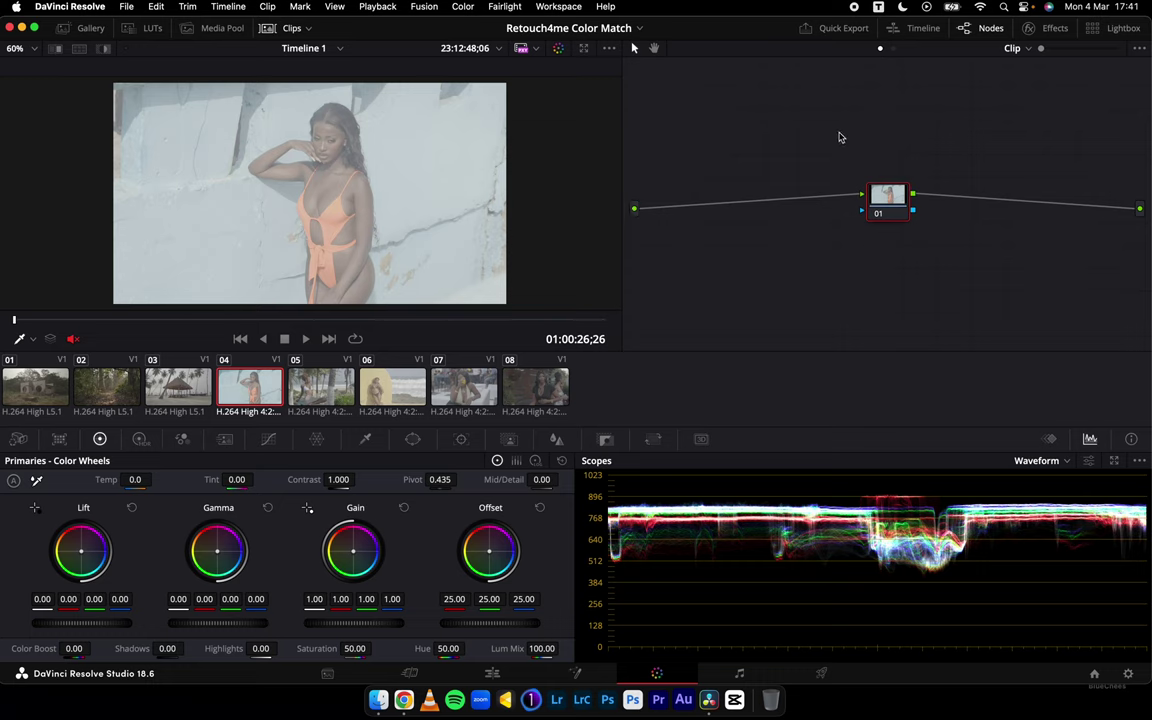
Show the effects library and look over the Retouch4me Color Match OFX web page in Chrome before returning to DaVinci Resolve
click(1049, 28)
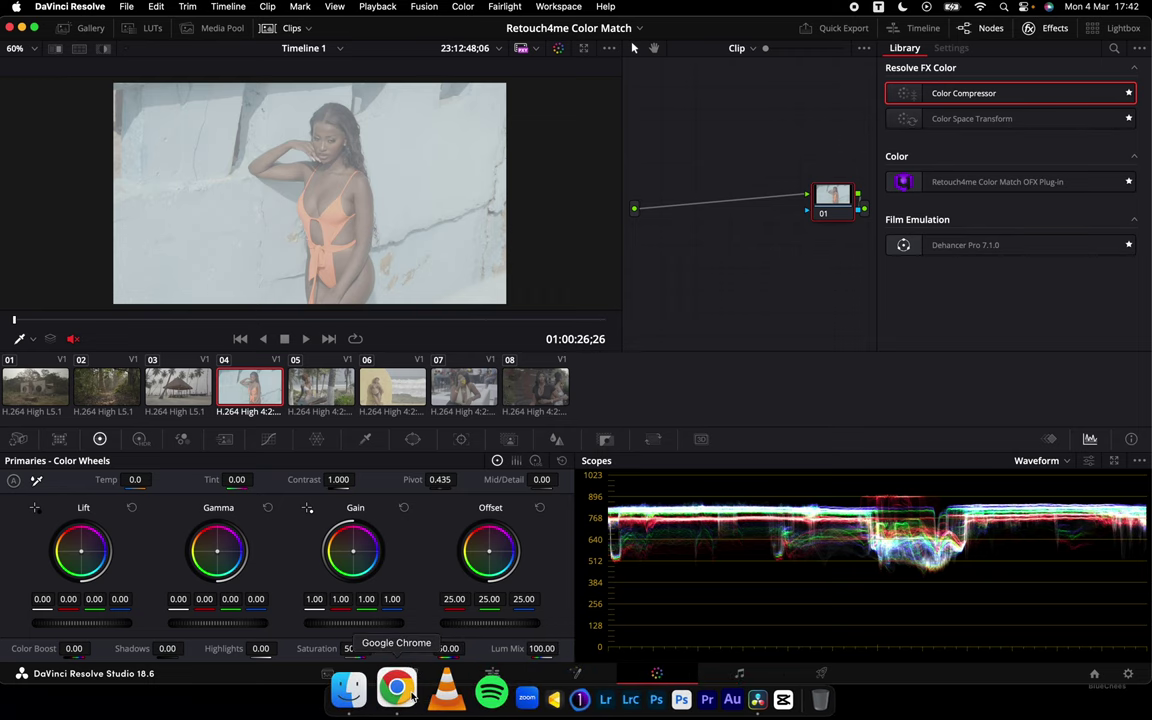
click(403, 699)
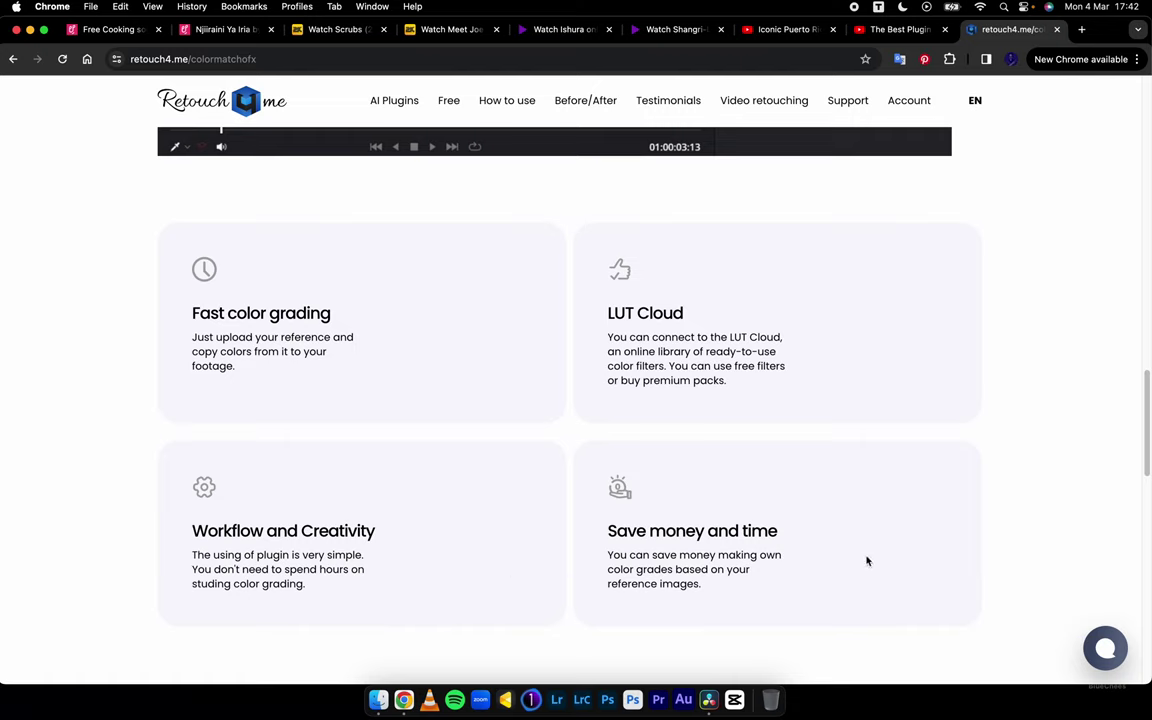
click(697, 688)
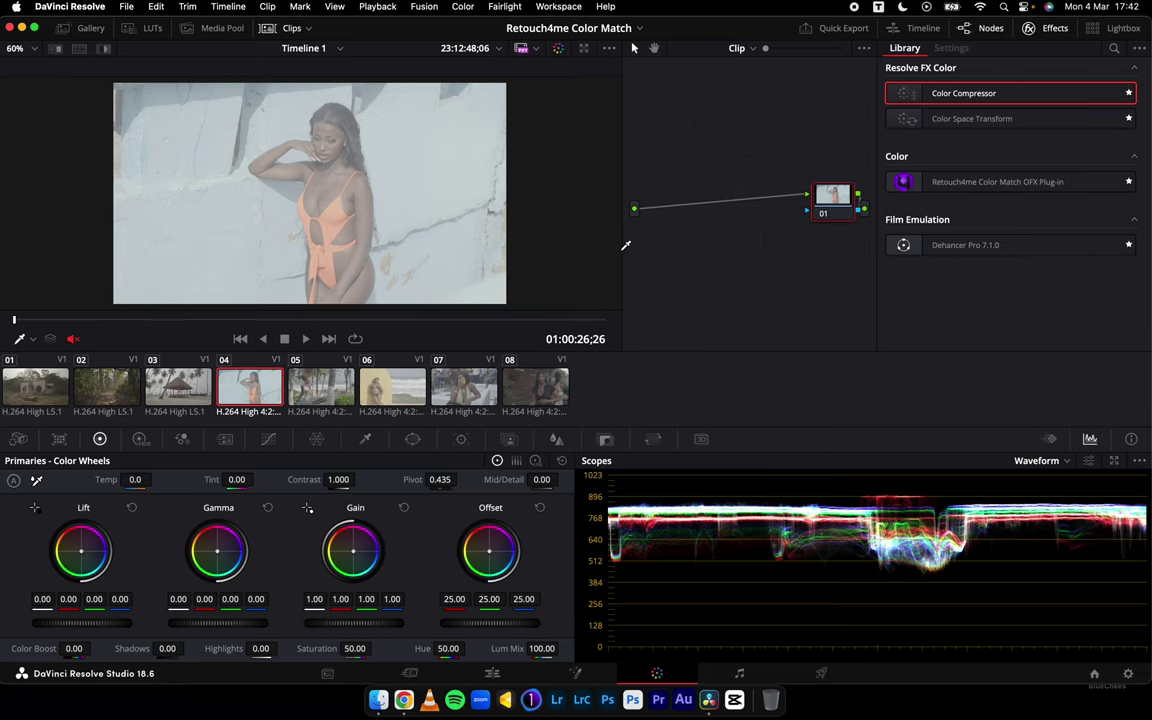
Widen the node editor and move node 01 close to the source input
drag(625, 245, 423, 297)
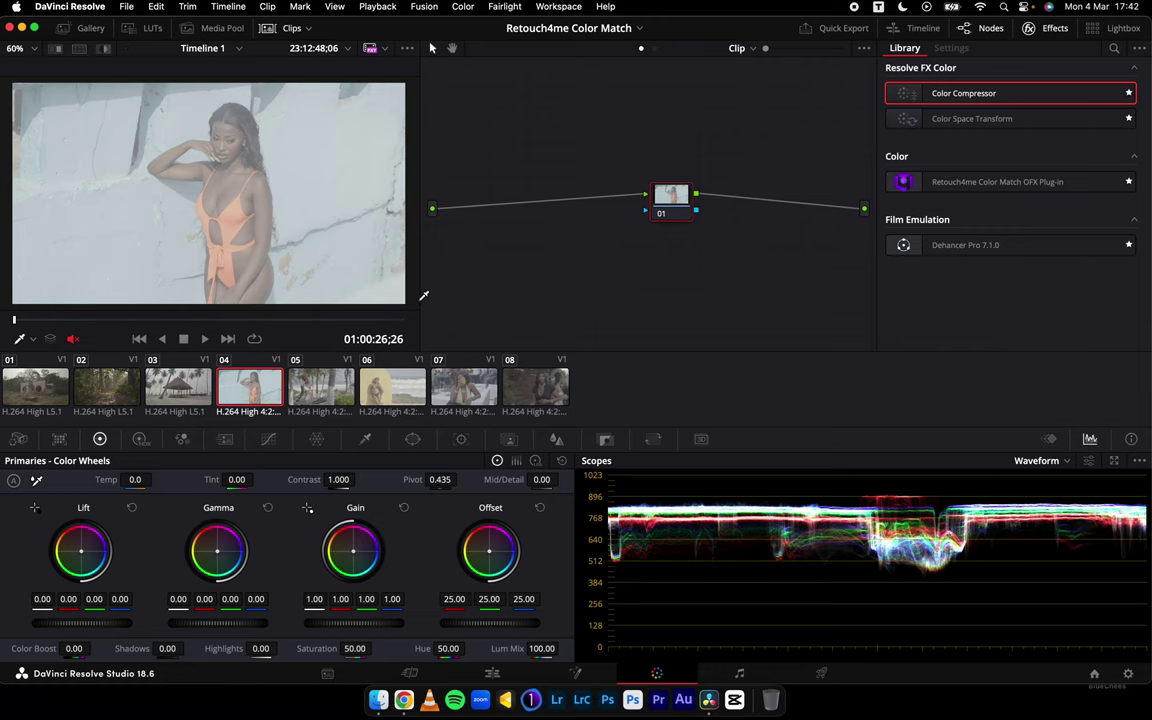
drag(670, 198, 510, 188)
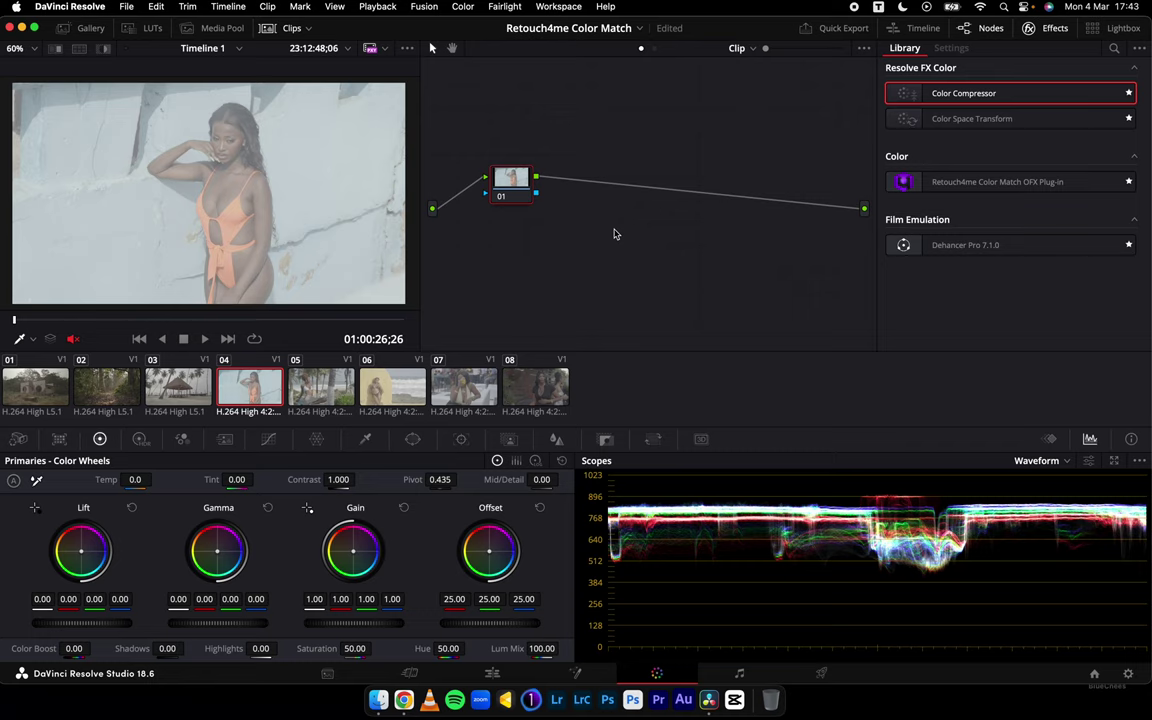
drag(512, 181, 500, 229)
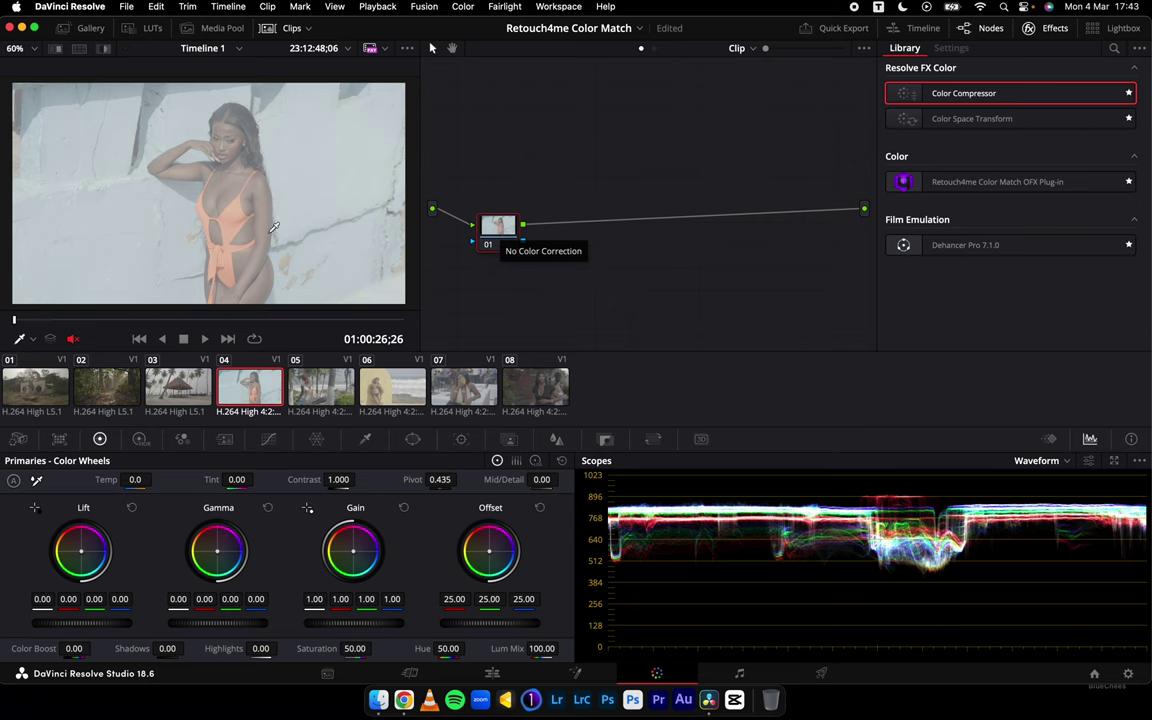
Look through the ungraded timeline clips and return to clip 04
click(176, 390)
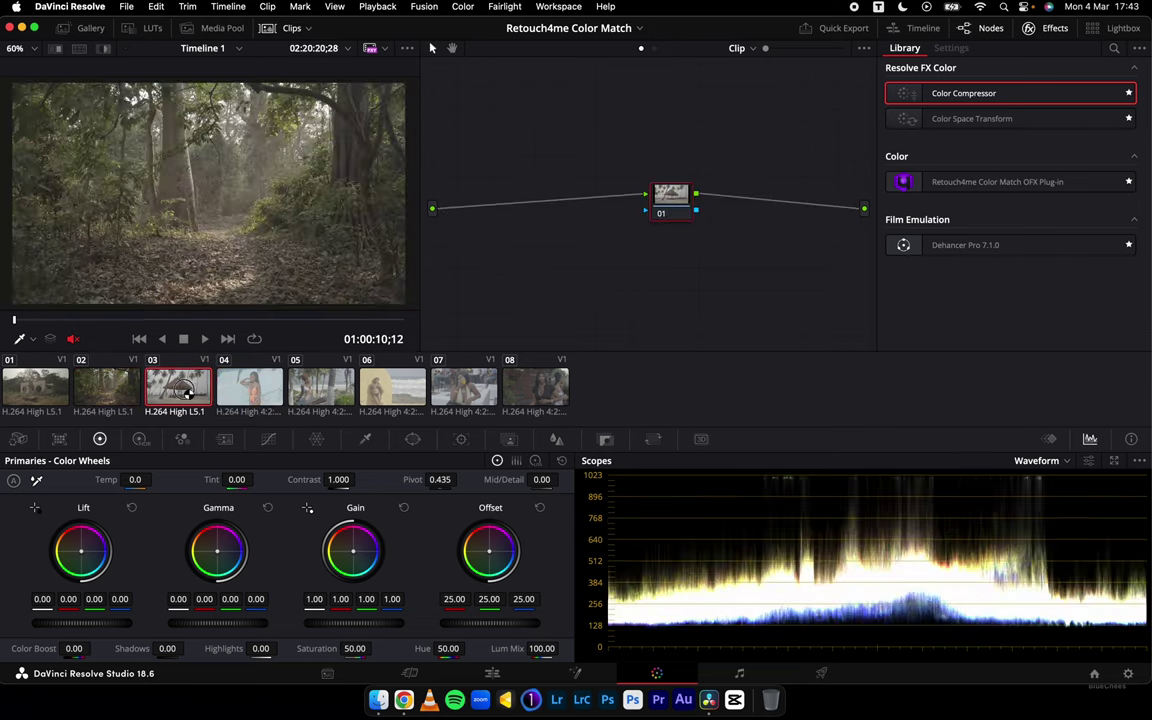
click(250, 390)
click(335, 392)
key(Down)
key(Down)
key(Down)
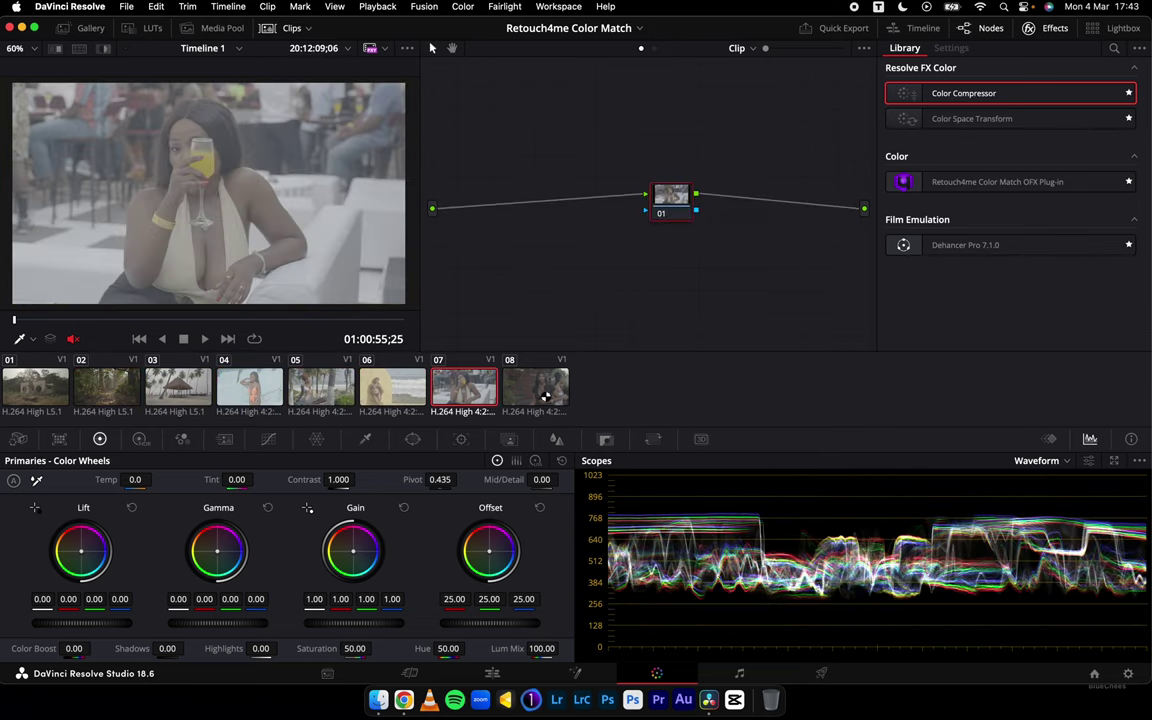
click(10, 395)
click(105, 390)
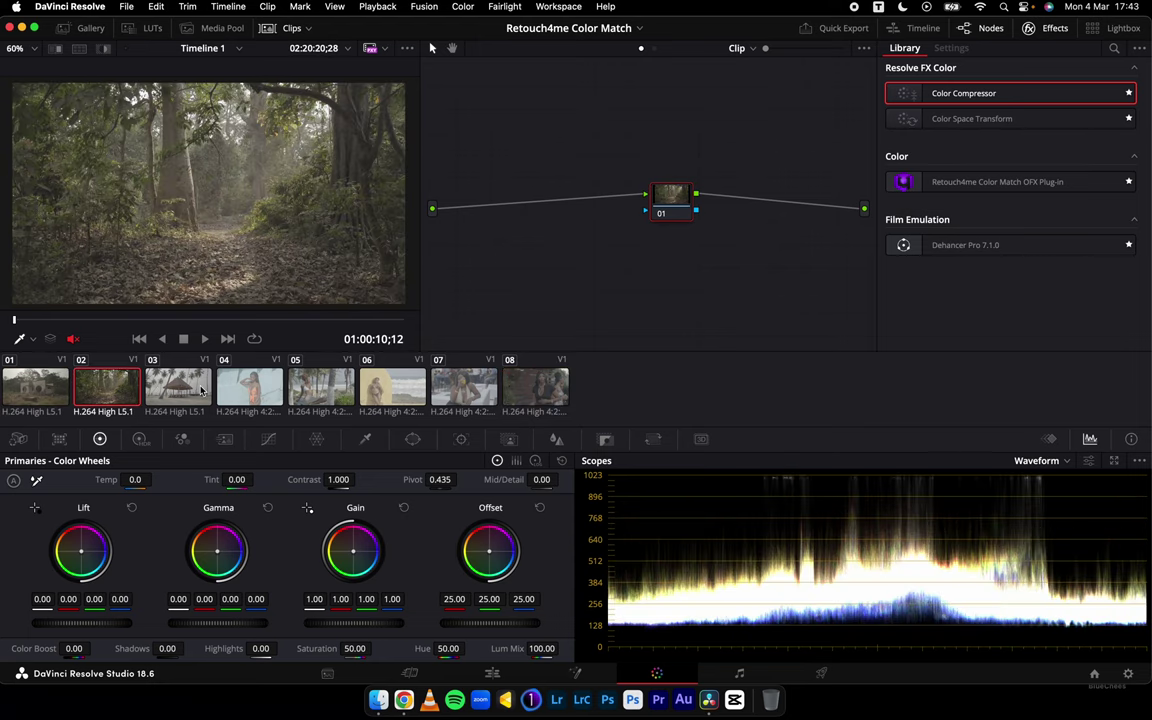
click(262, 391)
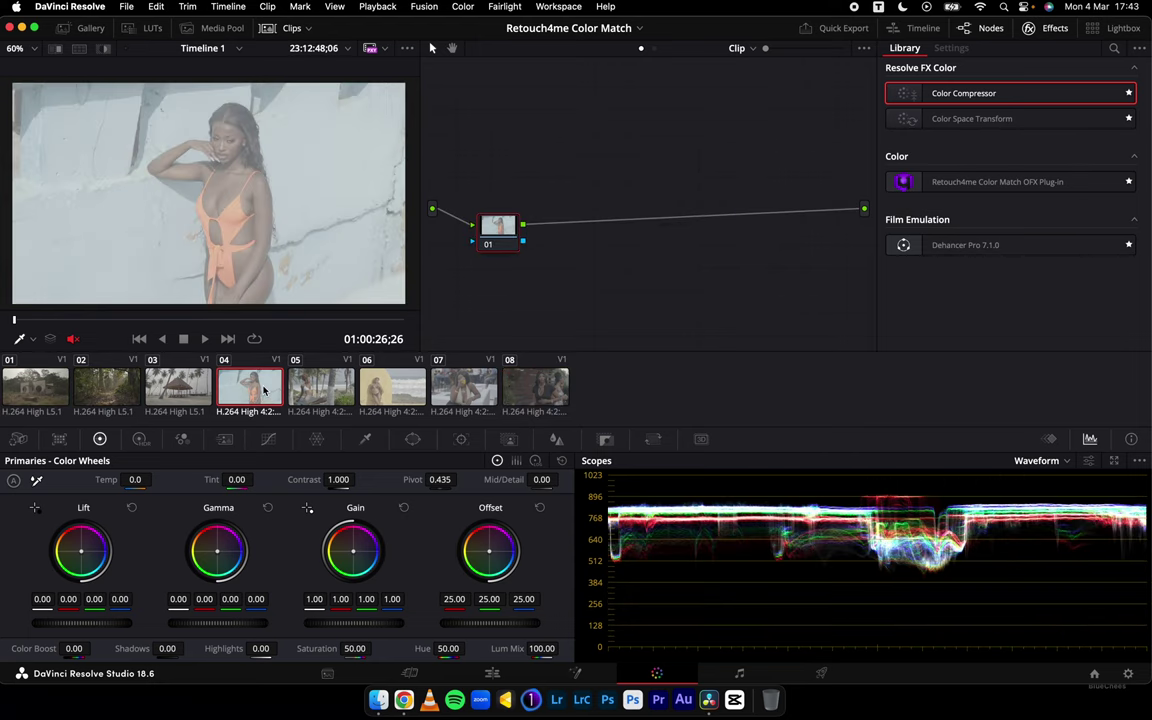
Add two serial nodes after node 01 on clip 04
drag(501, 233, 497, 194)
key(alt+s)
key(alt+s)
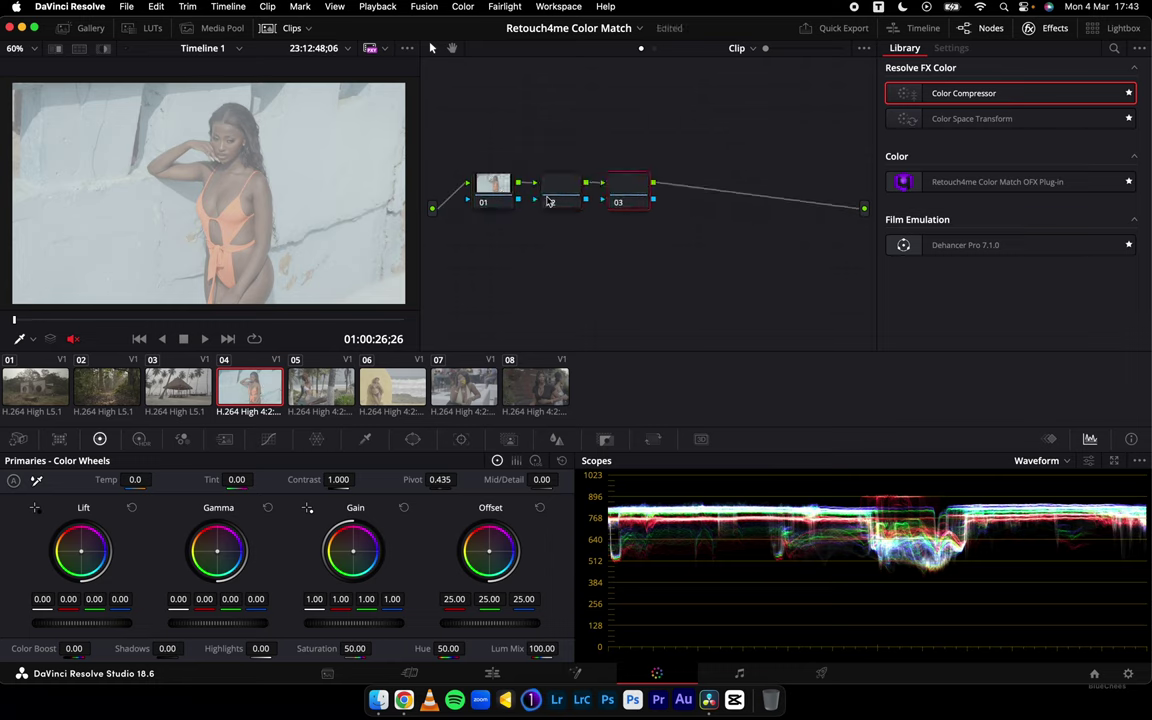
Arrange the three nodes with 02 raised between 01 and 03, and enlarge the viewer slightly
drag(628, 188, 651, 151)
drag(558, 186, 555, 112)
click(495, 194)
drag(495, 194, 493, 234)
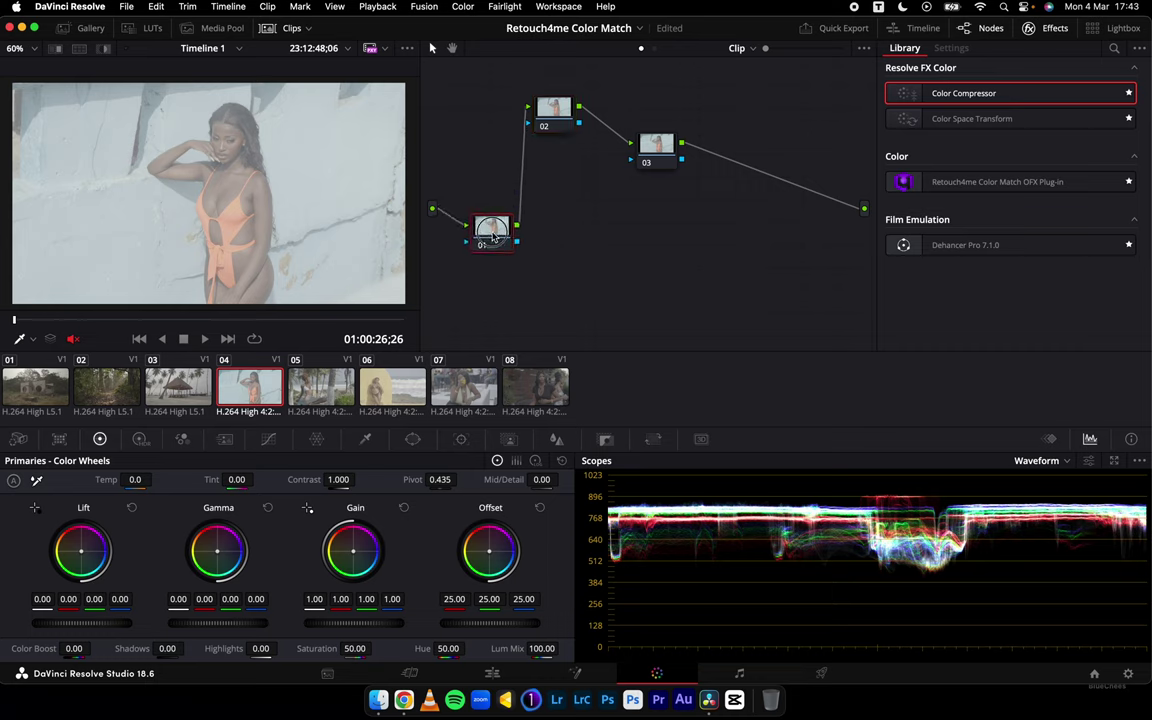
drag(554, 112, 527, 177)
drag(656, 148, 603, 211)
drag(546, 185, 555, 160)
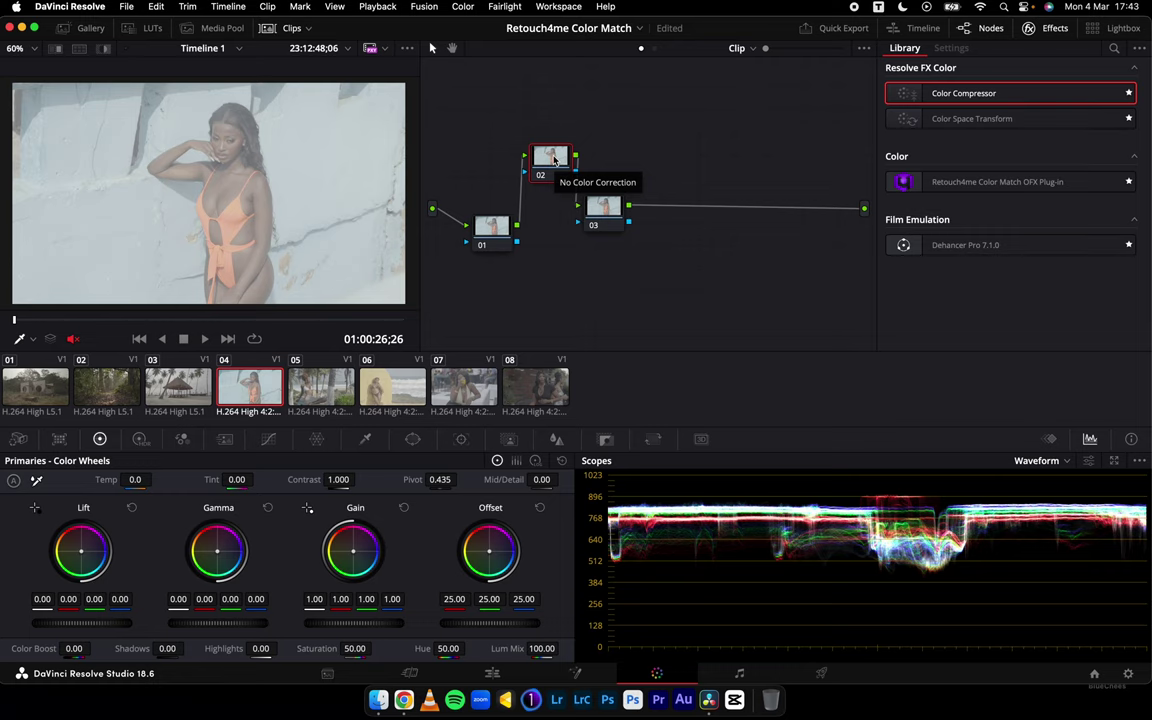
drag(424, 155, 452, 157)
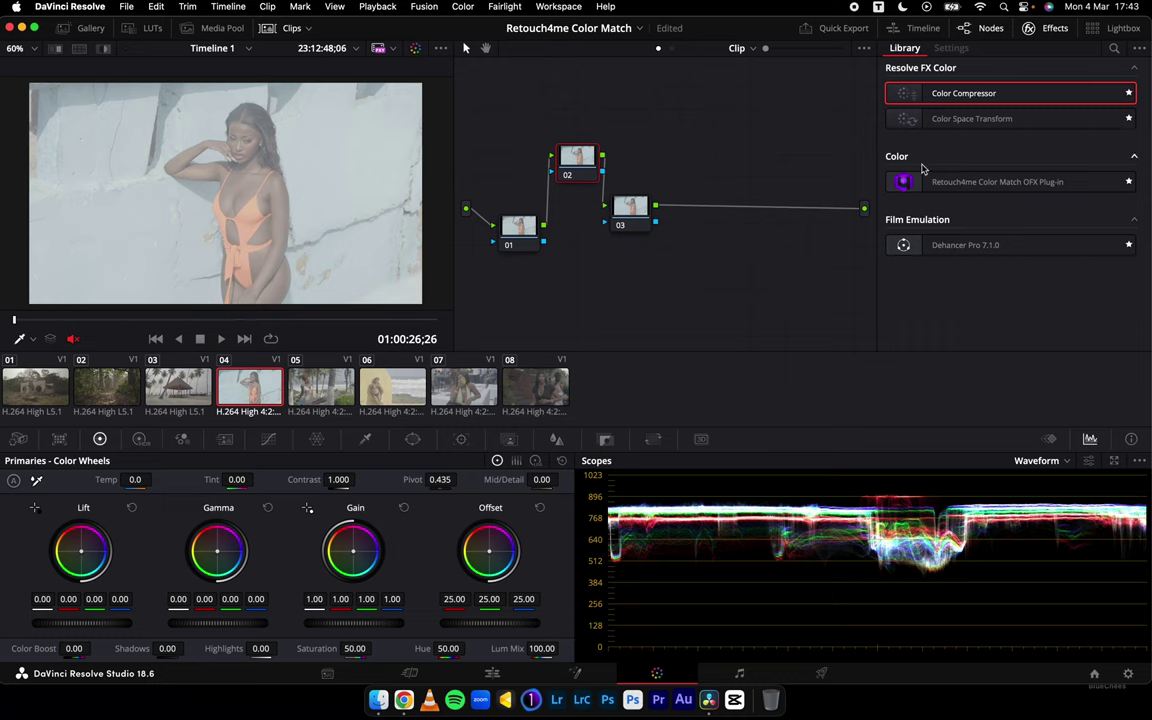
Label node 02 as CST, node 03 as R4me and node 01 as Bal
right_click(572, 163)
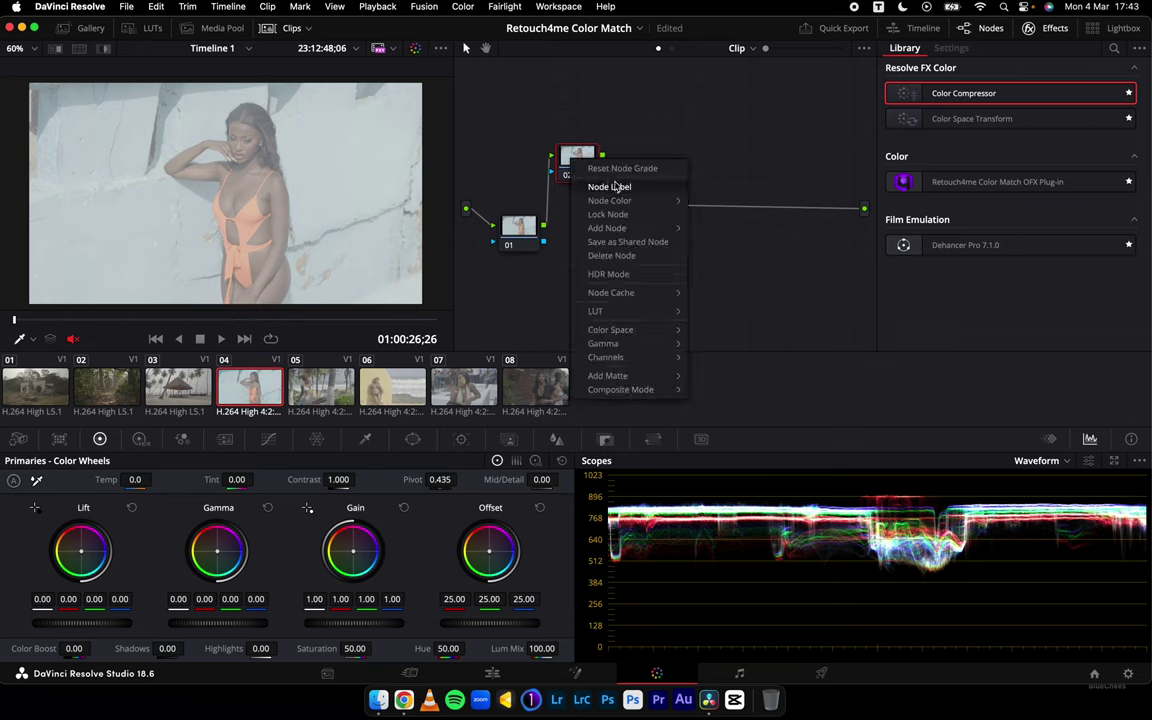
click(612, 187)
key(alt+s)
text(CST)
right_click(645, 210)
click(676, 240)
text(R4me)
right_click(524, 234)
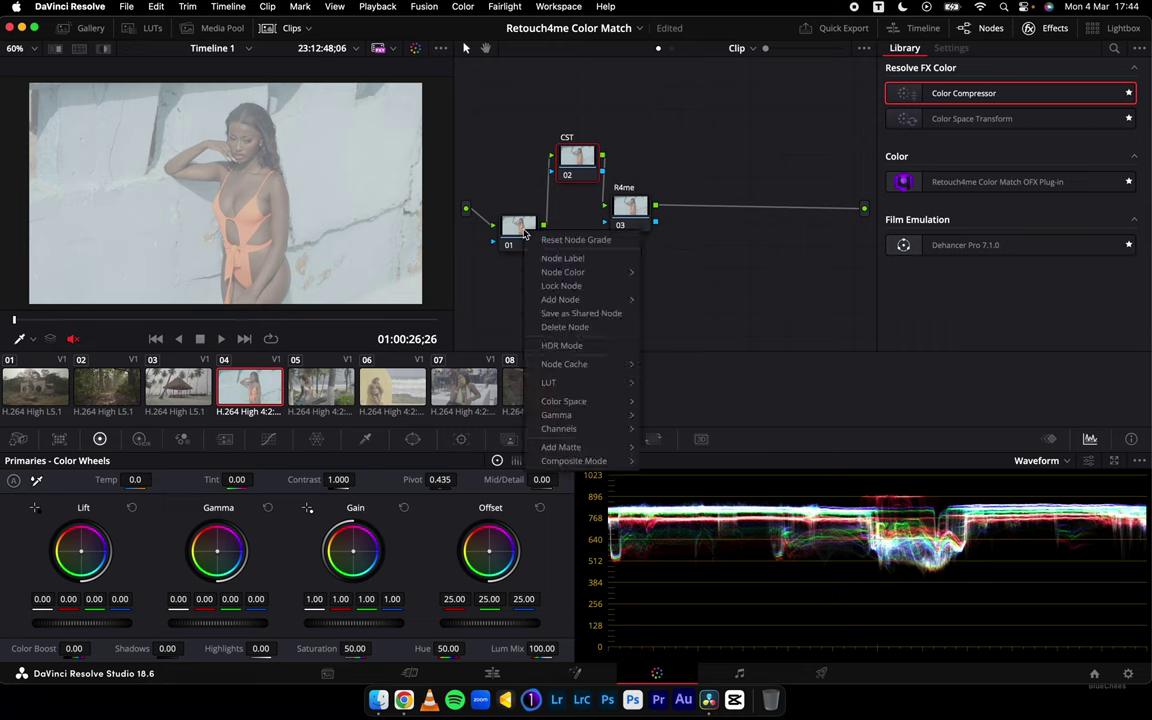
click(556, 258)
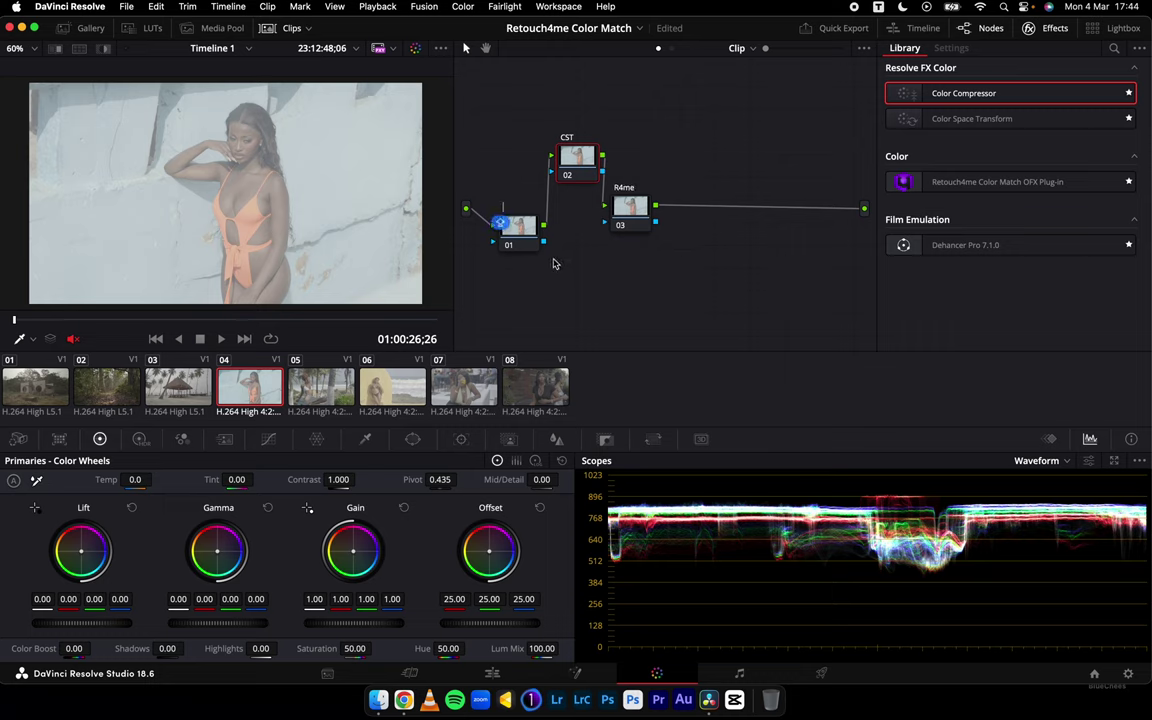
text(Bal)
Spread the R4me and CST nodes farther apart from the Bal node
click(630, 210)
drag(630, 210, 671, 205)
drag(577, 157, 594, 153)
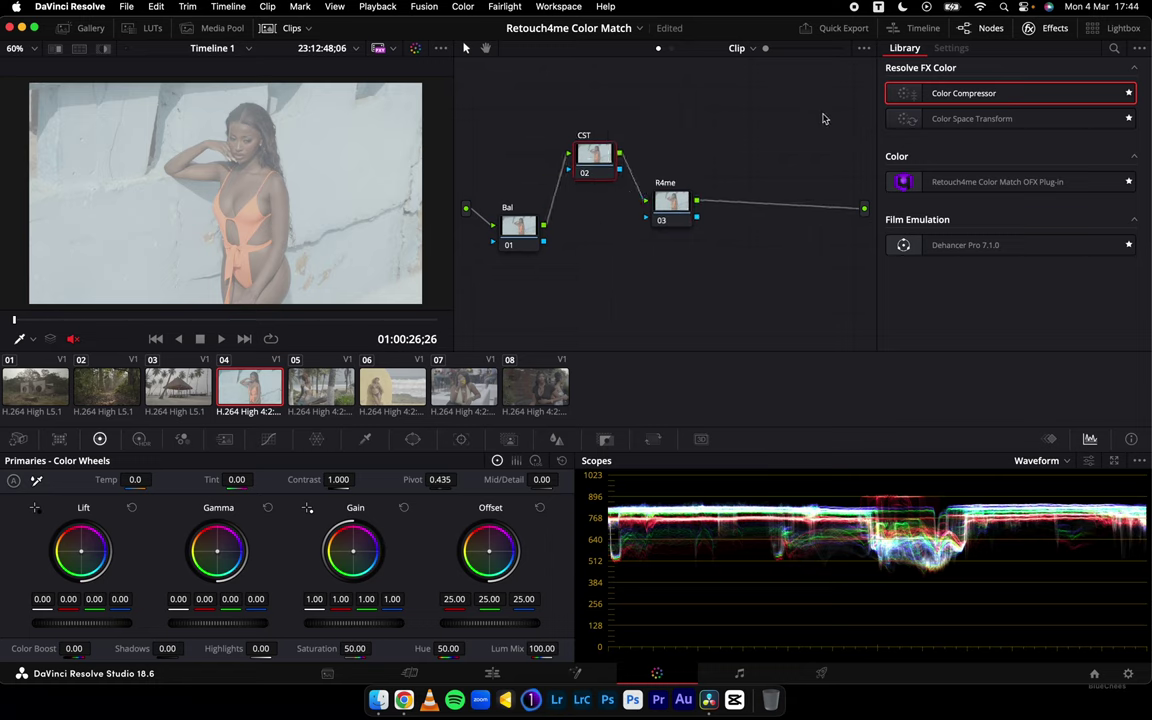
Apply Color Space Transform to the CST node and the Retouch4me Color Match OFX Plug-in to the R4me node
drag(860, 117, 584, 160)
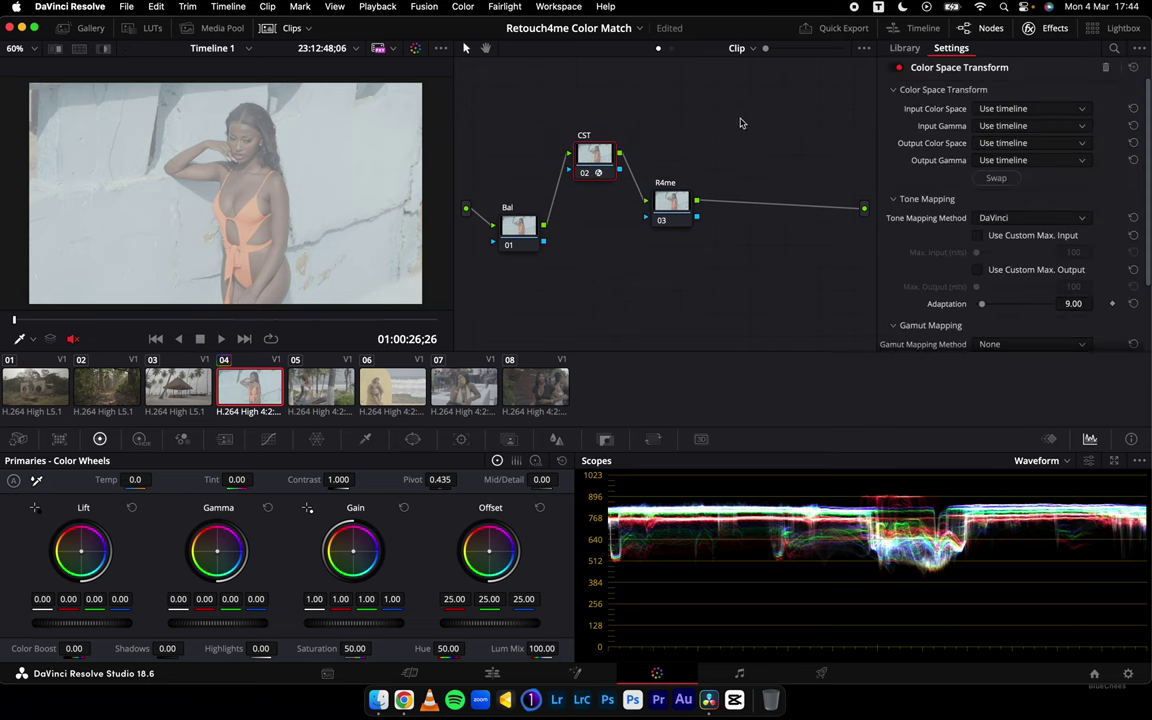
click(904, 48)
click(925, 184)
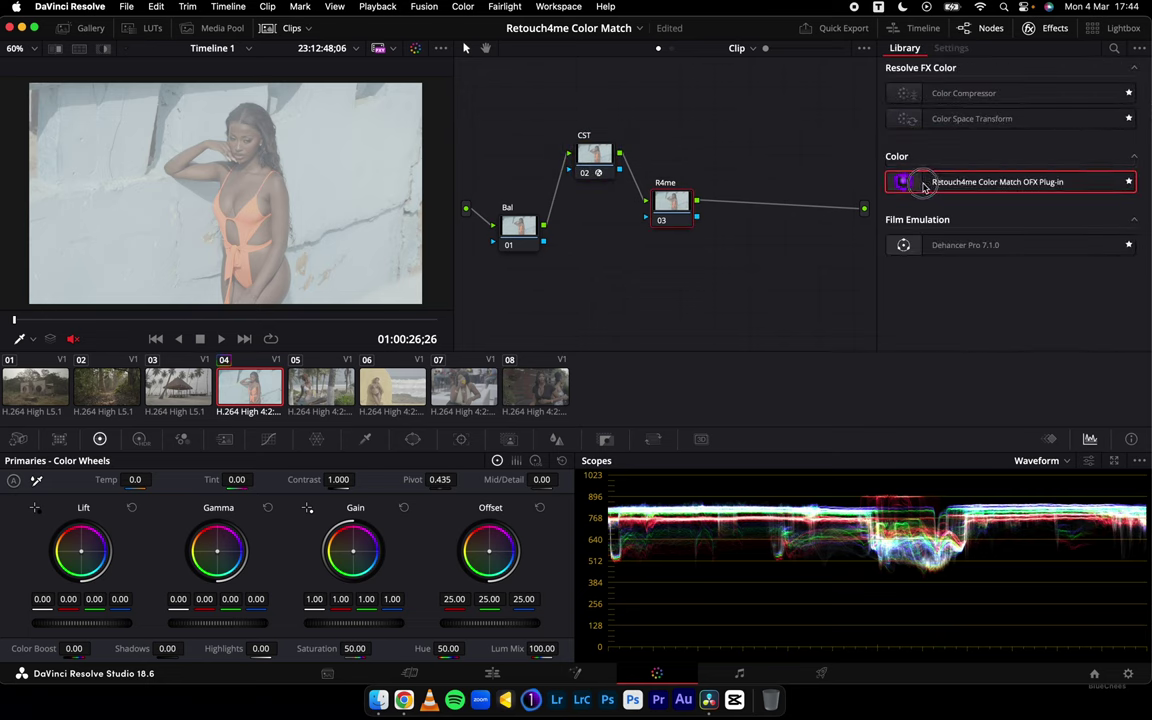
mouse_move(925, 186)
mouse_down()
mouse_move(740, 186)
mouse_move(690, 194)
mouse_move(676, 213)
mouse_move(670, 200)
mouse_up()
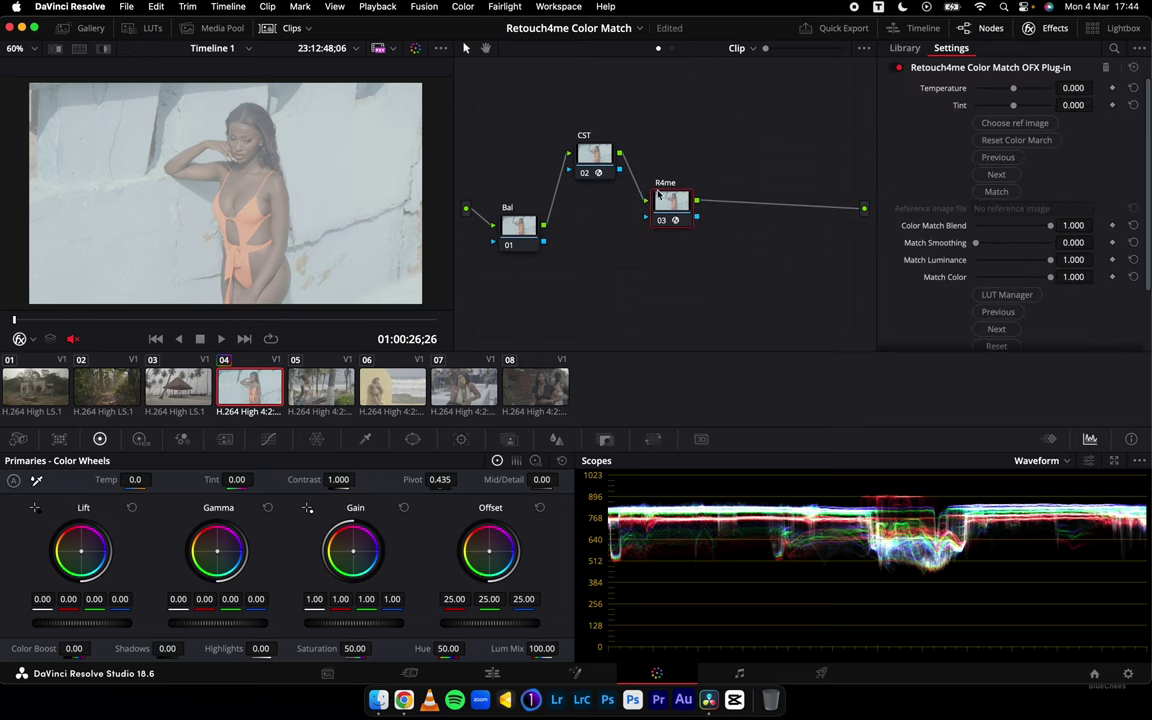
Set the CST node's input color space to Sony S-Gamut3.Cine
click(594, 155)
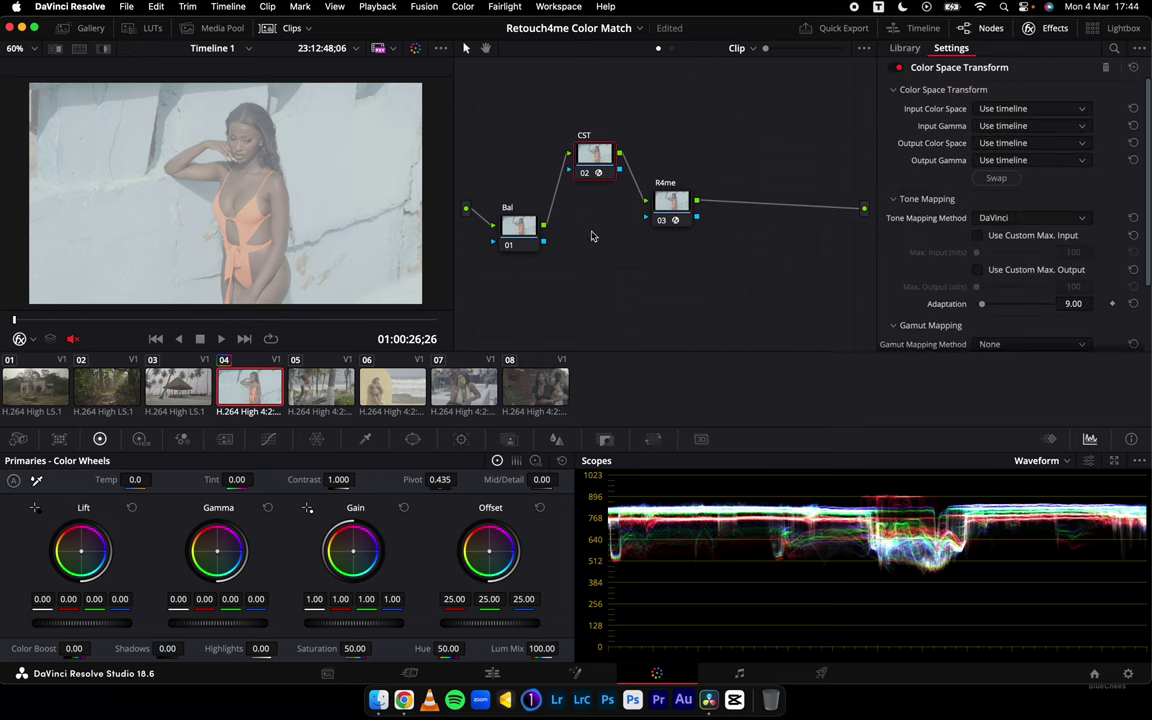
click(1088, 112)
scroll(1014, 213, down, 10)
scroll(1014, 213, down, 3)
click(1016, 223)
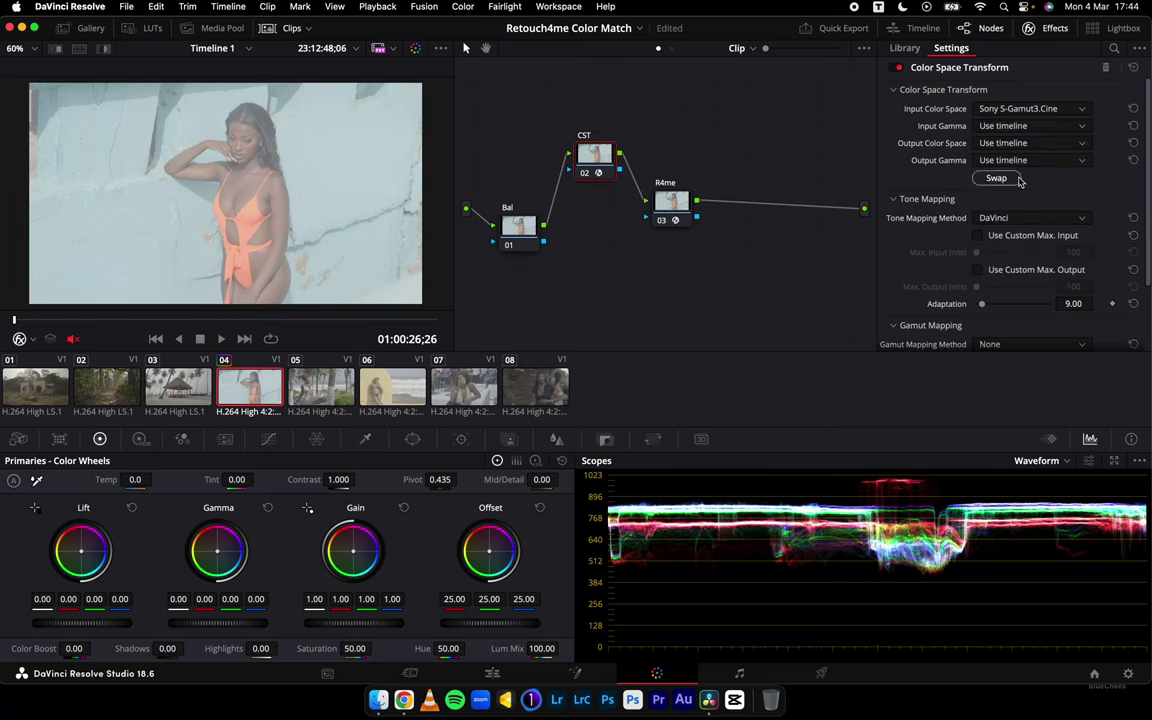
Set the CST node's input gamma to Sony S-Log3
click(1016, 126)
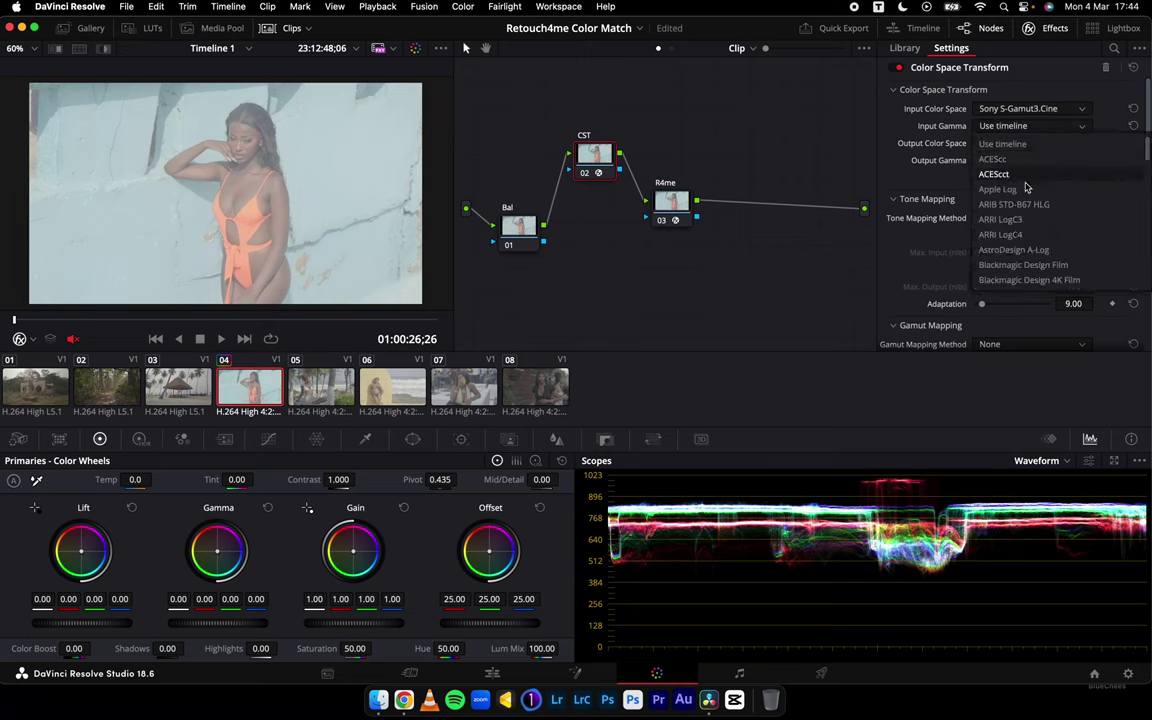
scroll(1022, 195, down, 6)
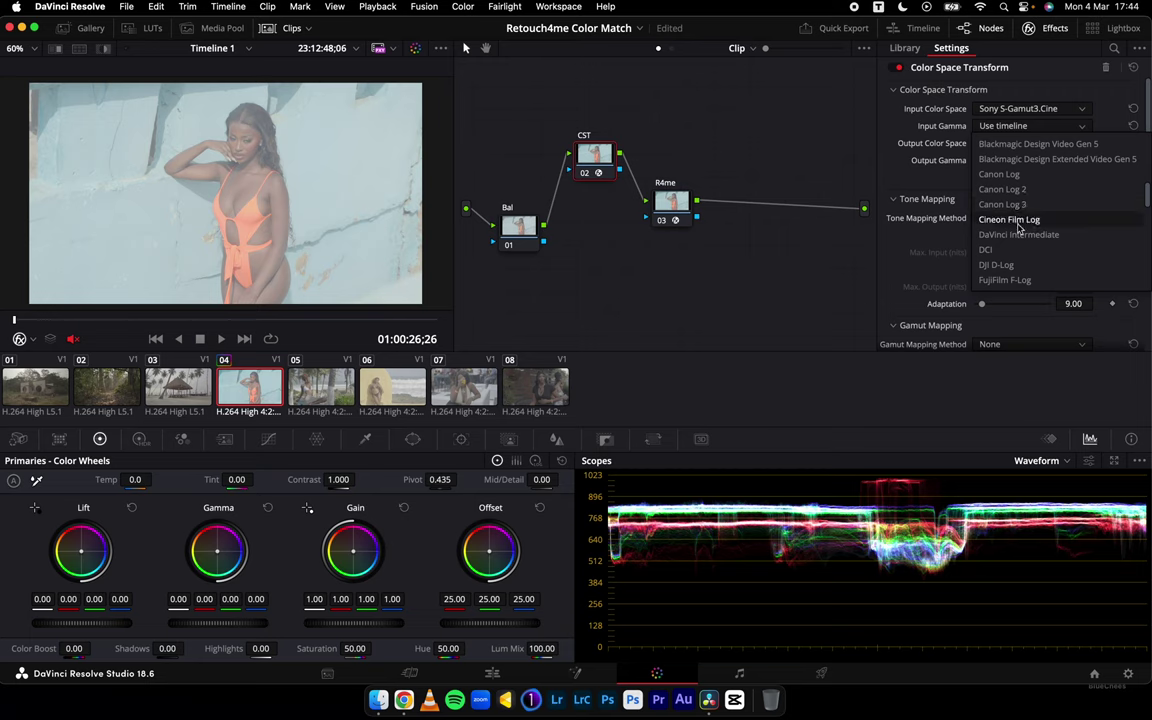
scroll(1020, 222, down, 3)
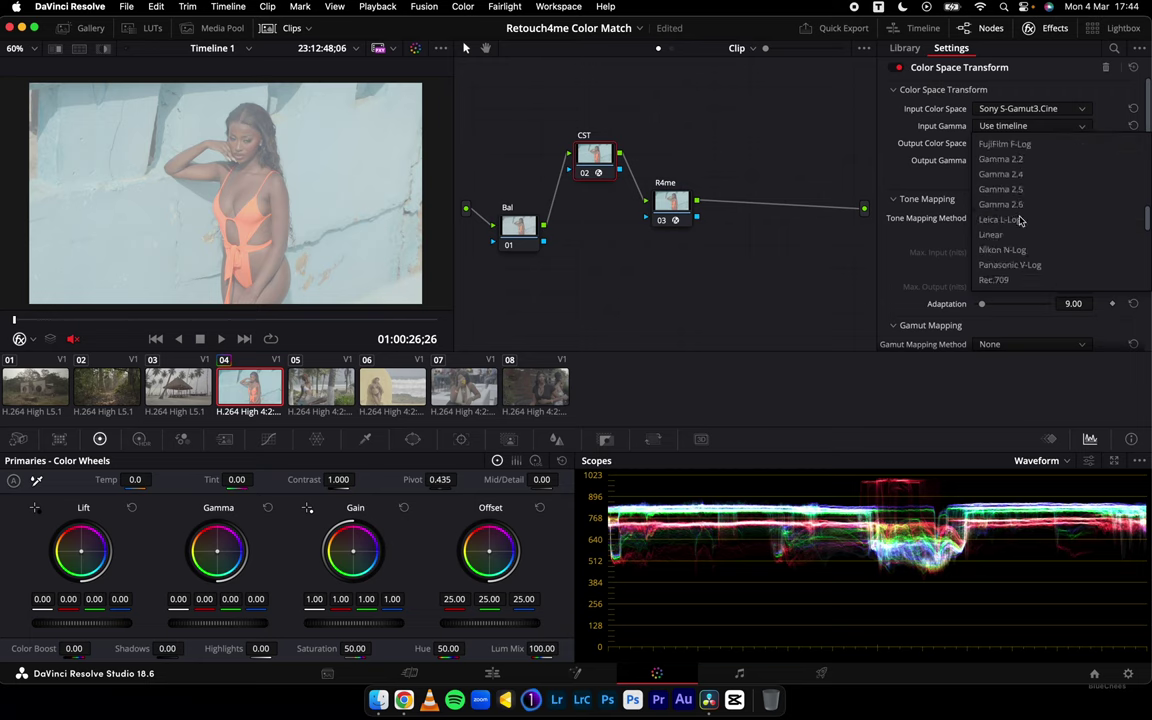
scroll(1020, 222, up, 5)
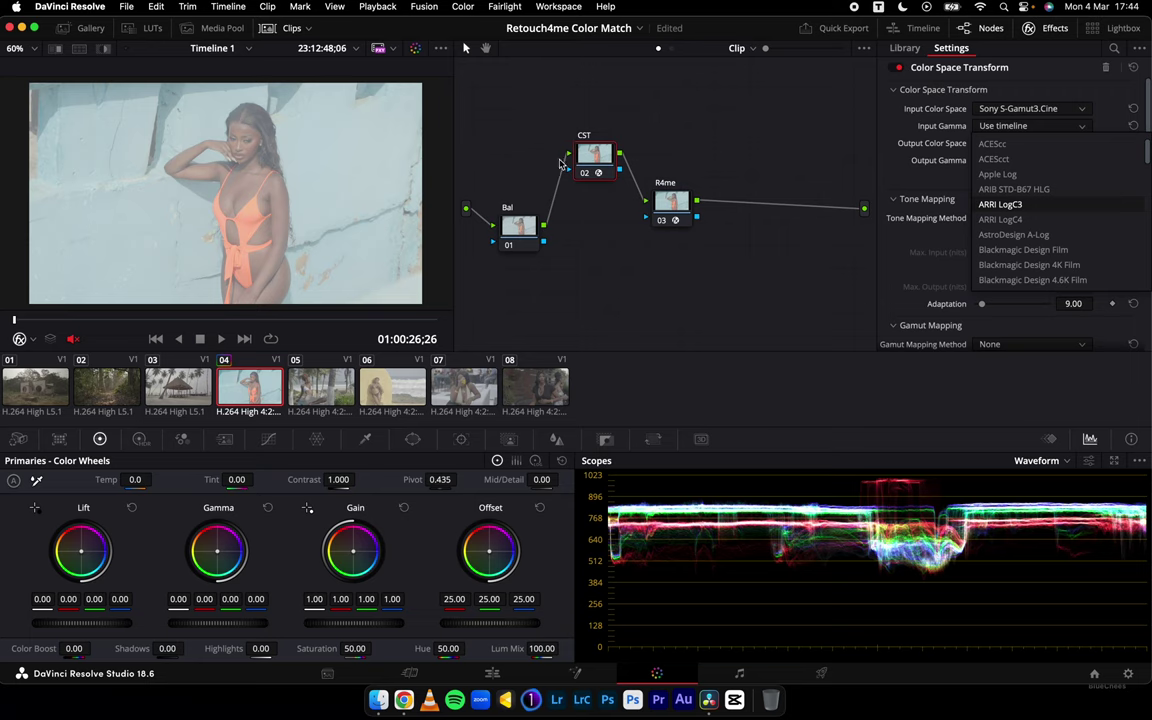
click(1053, 122)
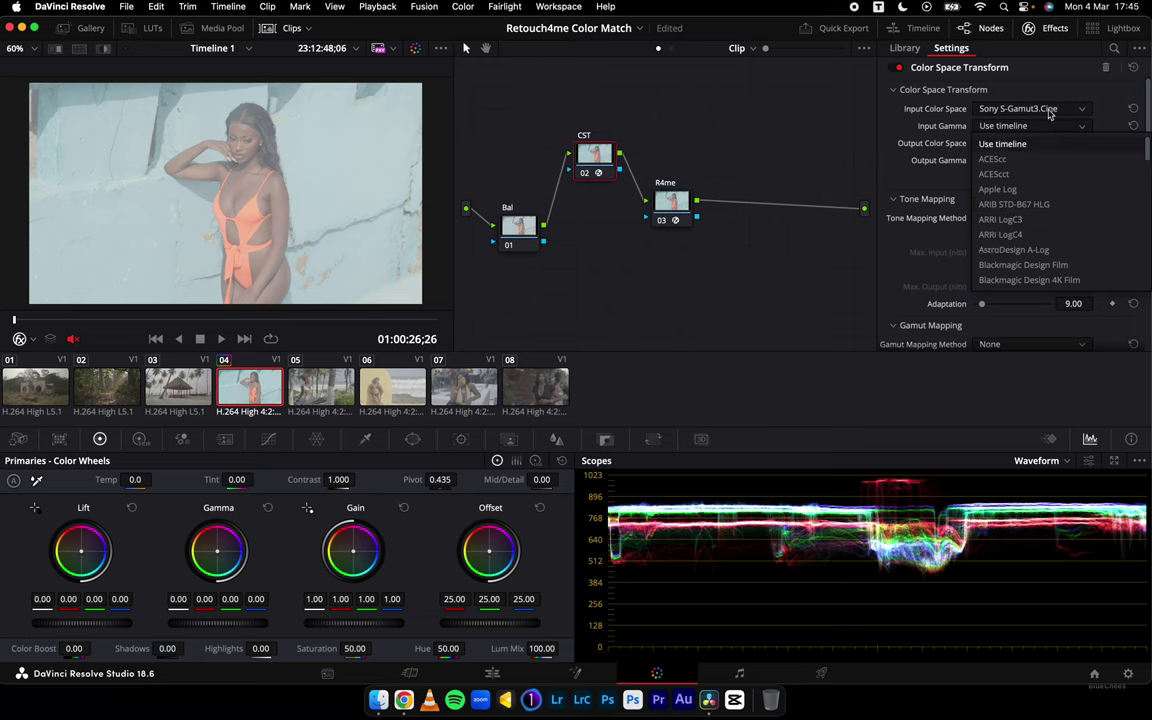
scroll(1029, 230, down, 5)
scroll(1029, 237, down, 10)
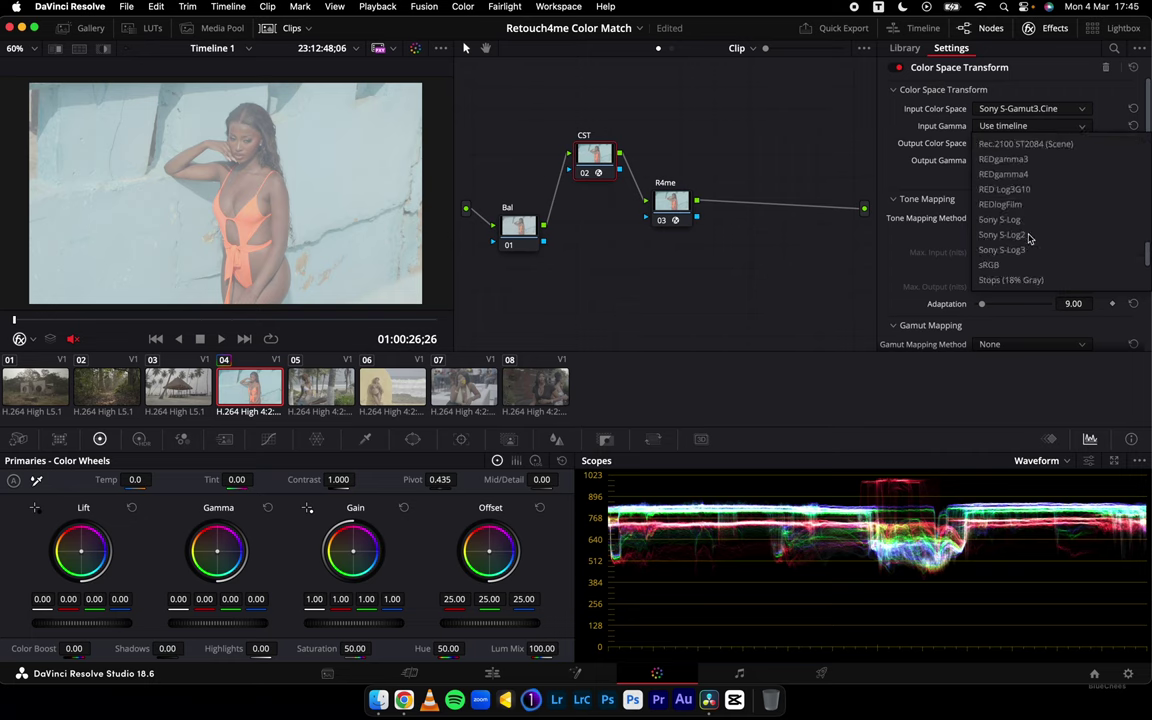
click(1020, 235)
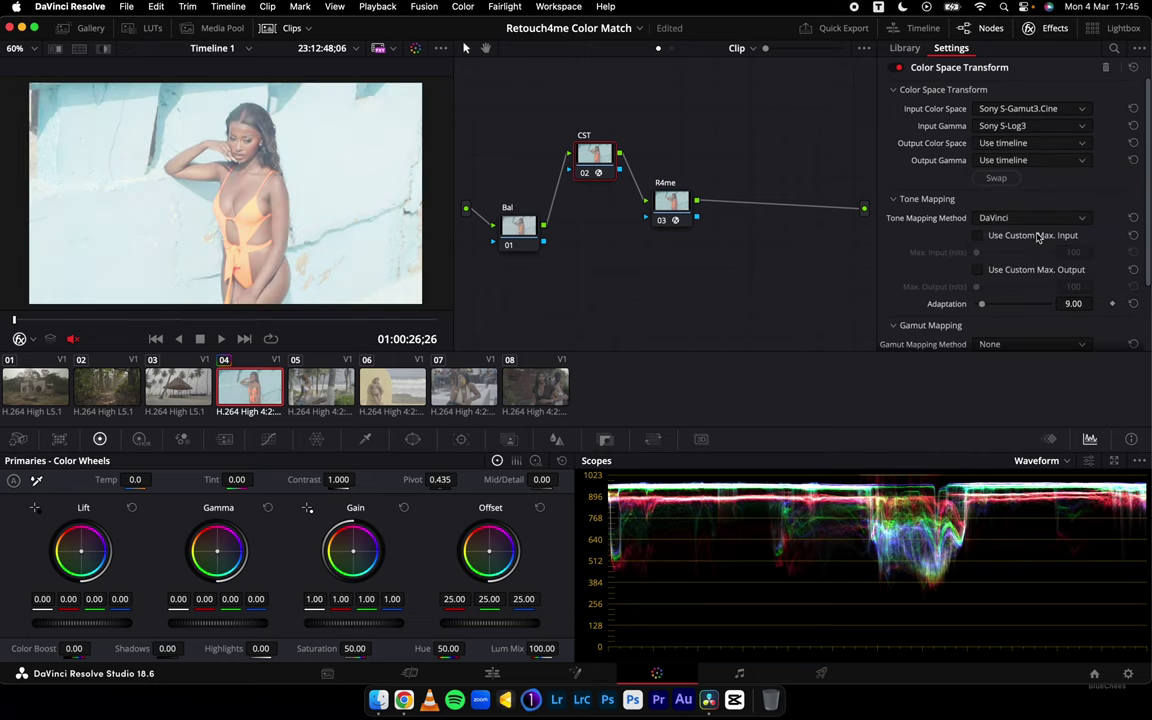
Set the CST node's output color space to Rec.709
click(1018, 143)
scroll(1008, 228, down, 10)
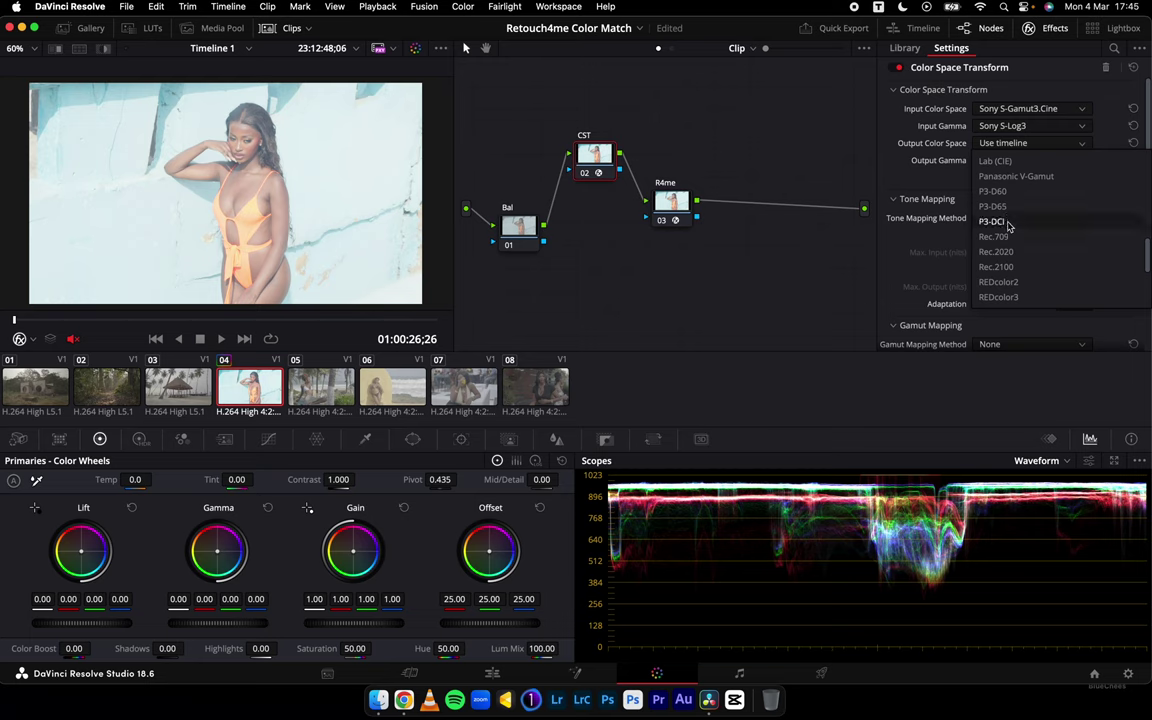
scroll(1012, 235, up, 8)
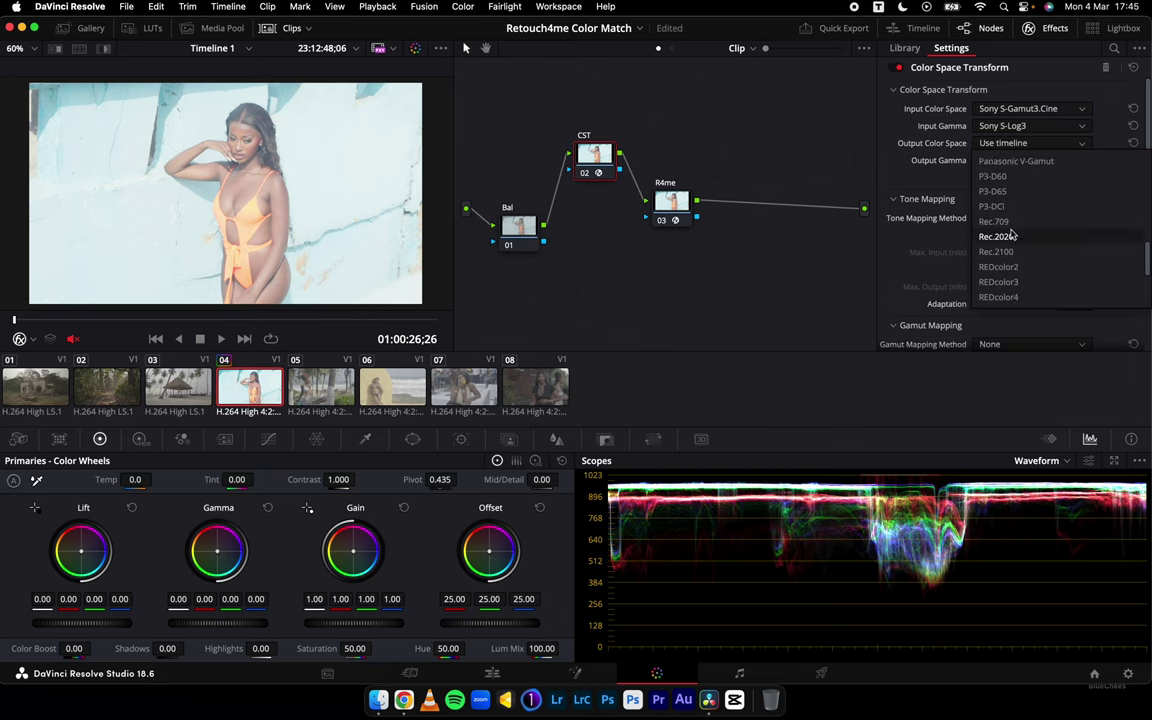
click(997, 221)
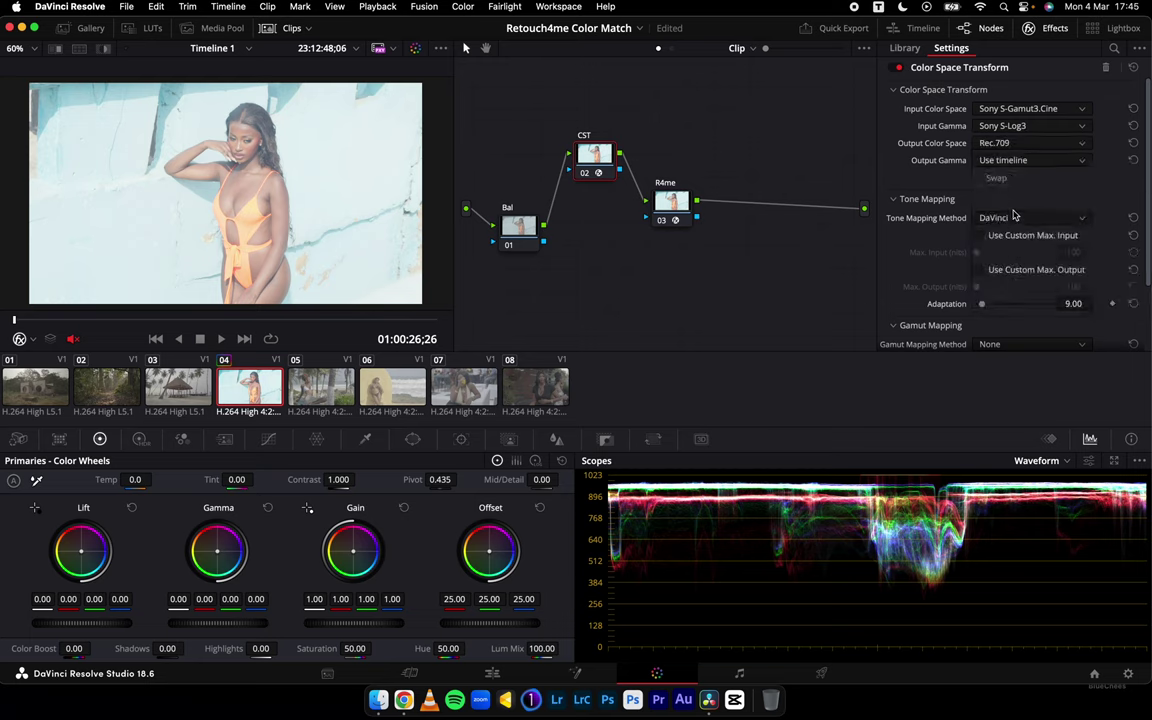
Set the CST node's output gamma to Gamma 2.4
click(1025, 160)
scroll(1013, 230, down, 15)
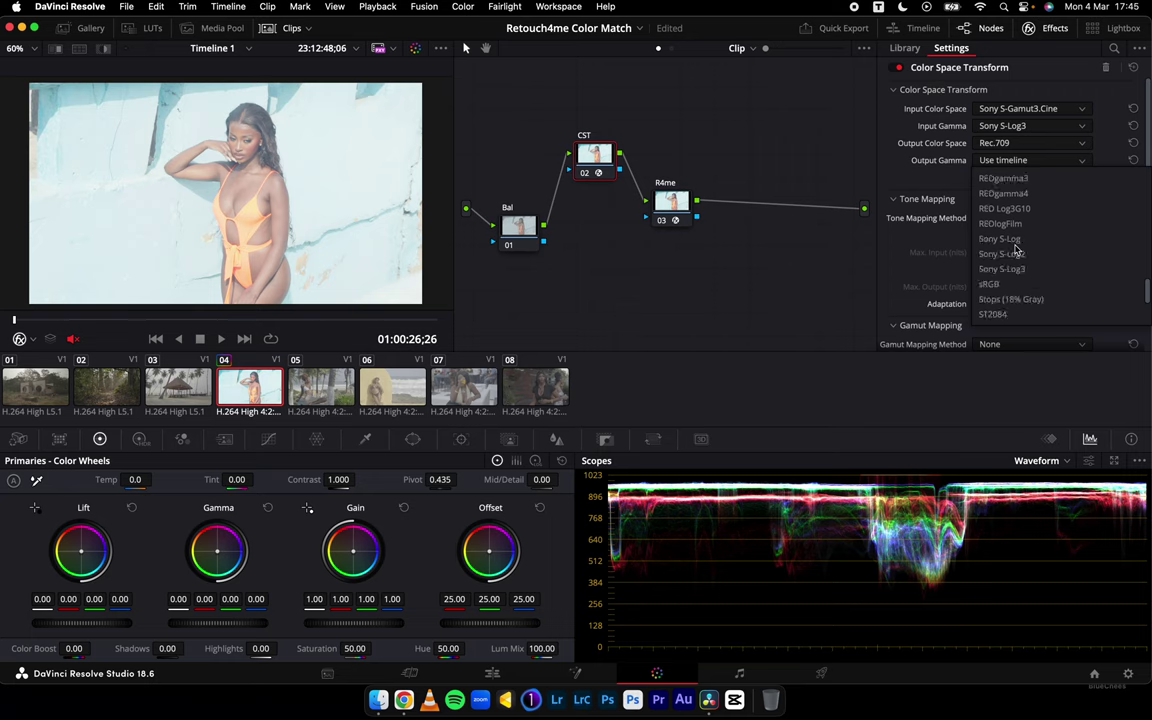
scroll(1015, 250, up, 5)
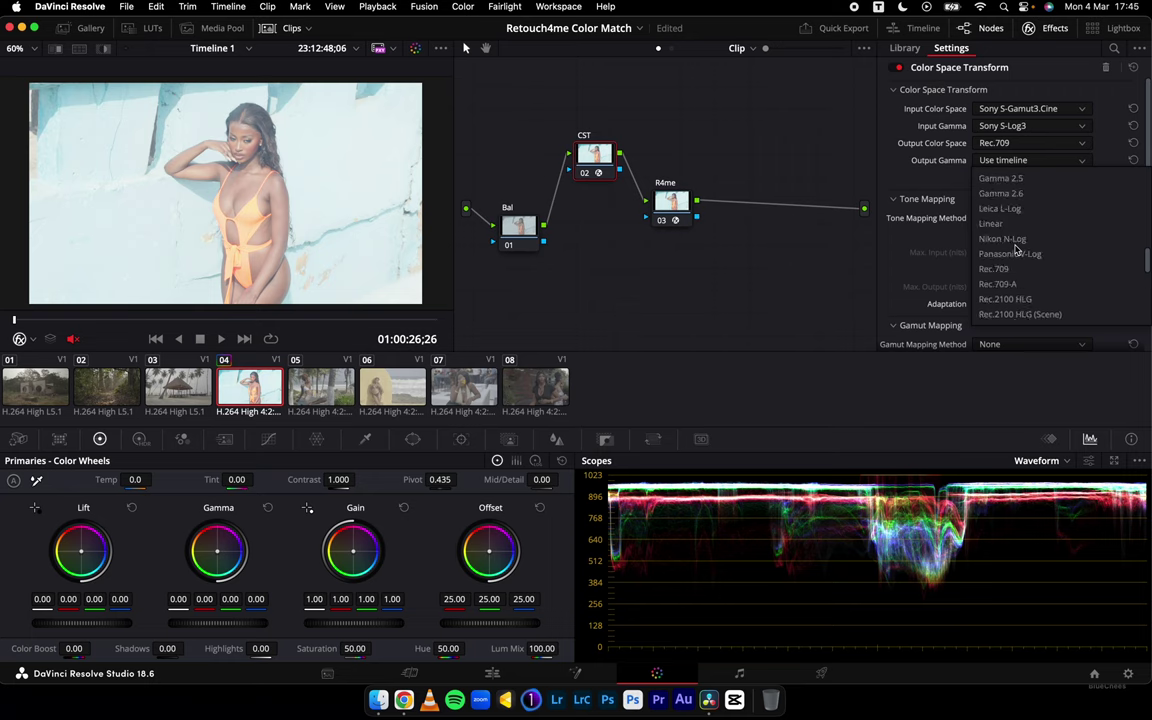
scroll(1015, 250, up, 3)
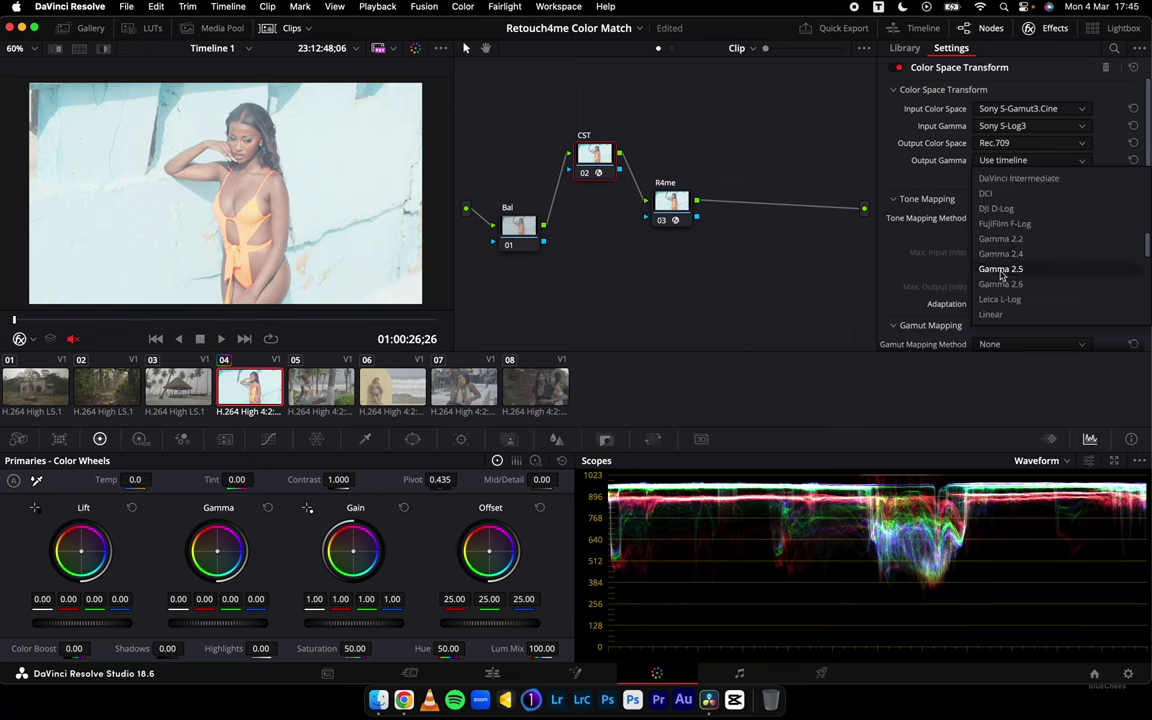
click(1003, 250)
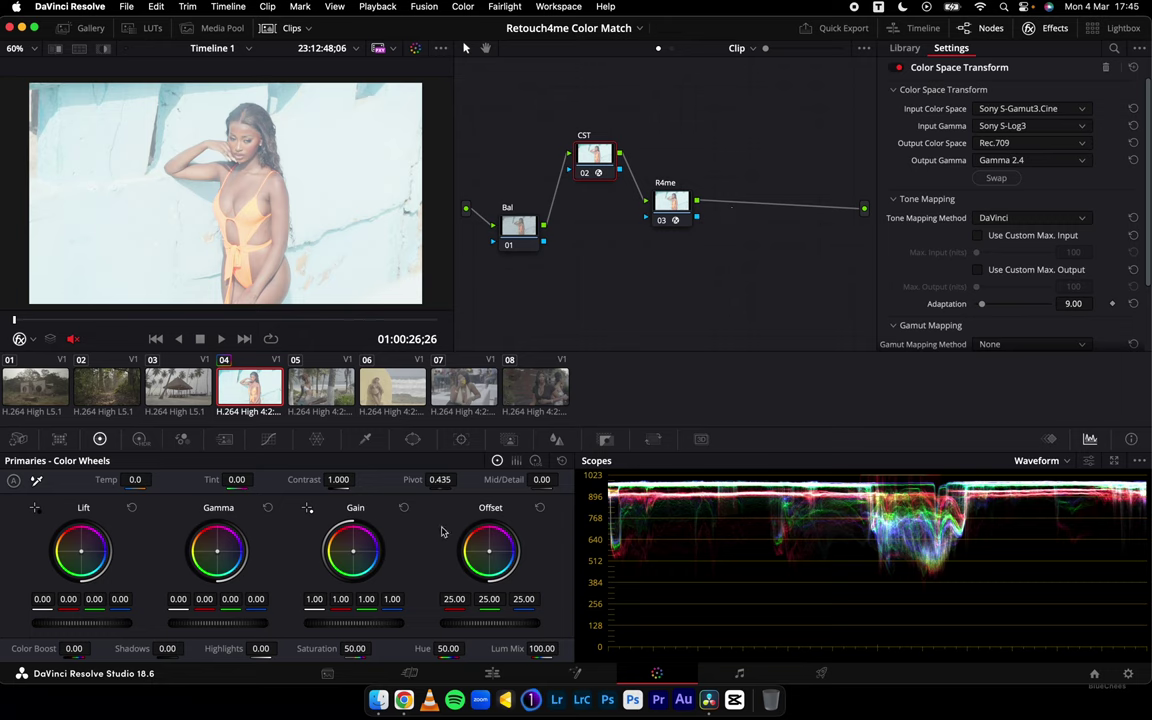
Lower the Bal node's overall offset to -7.85 and go to a frame further into the clip
click(517, 229)
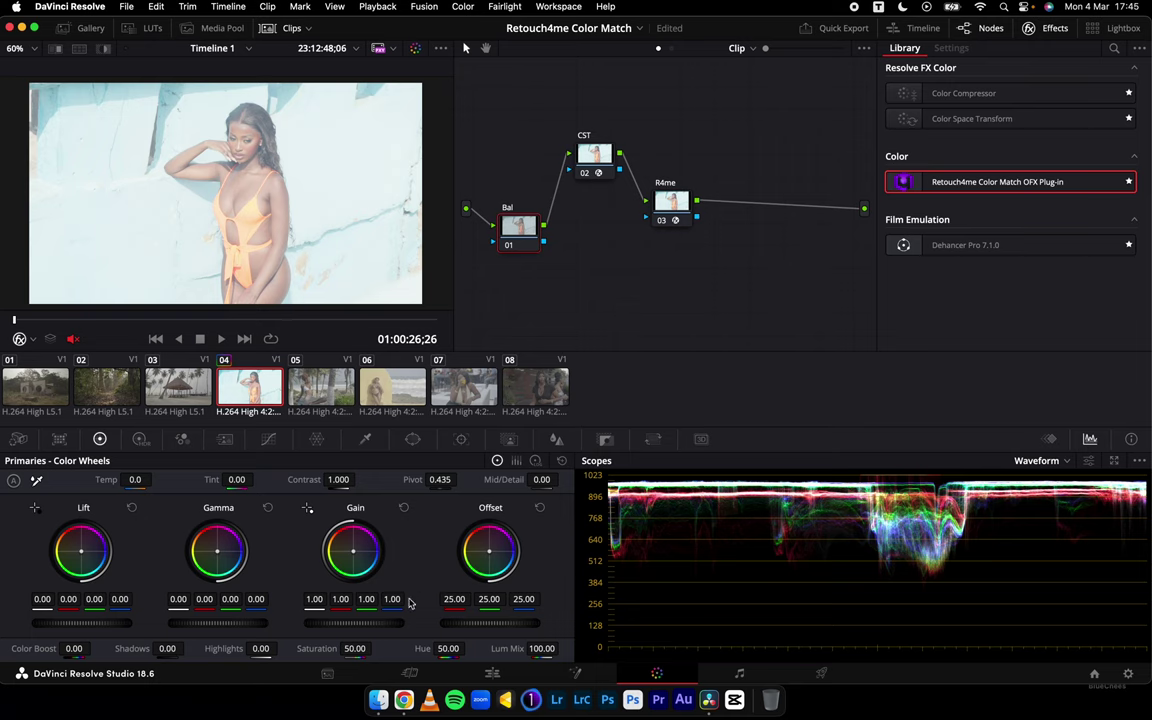
drag(519, 624, 378, 326)
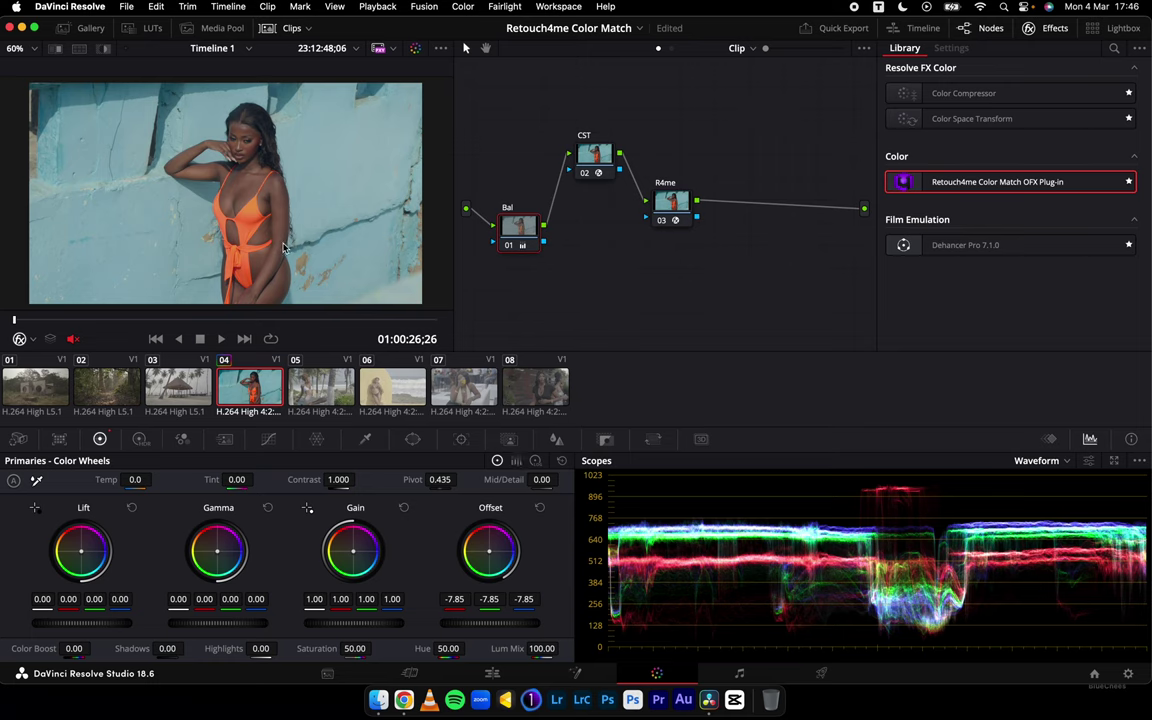
mouse_move(77, 320)
mouse_down()
mouse_move(105, 320)
mouse_move(73, 325)
mouse_up()
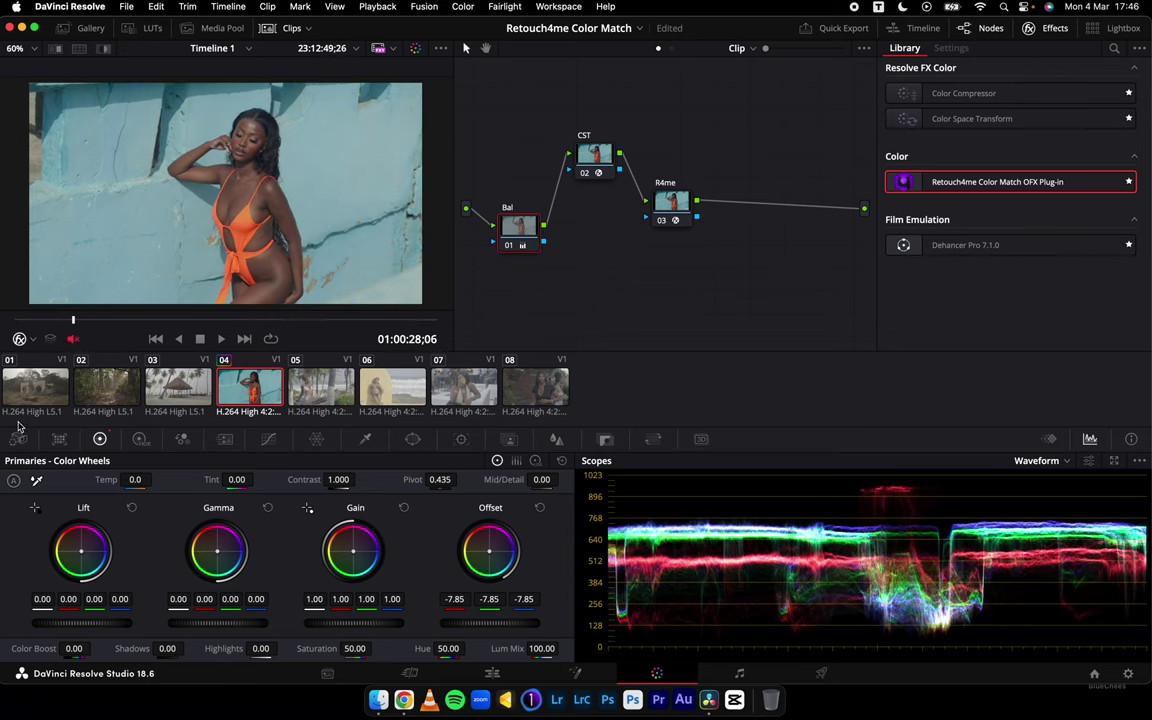
Add contrast on the Bal node's custom curve by moving its black point and white point horizontally inward
click(269, 441)
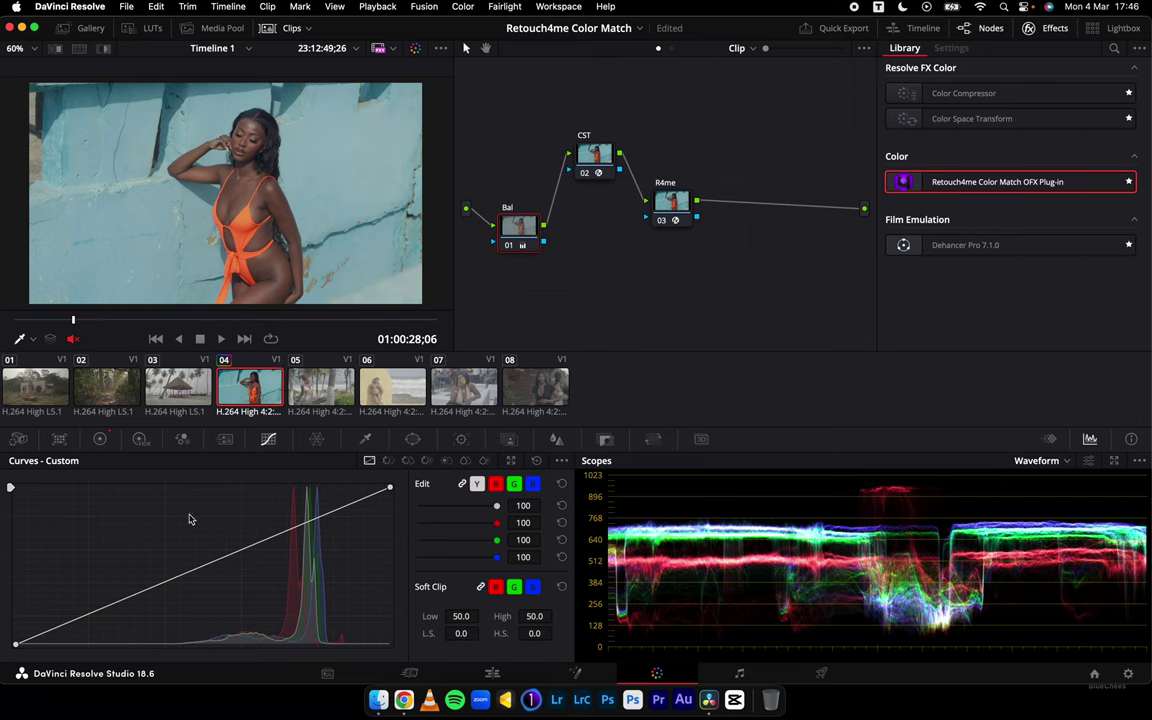
drag(17, 645, 47, 644)
drag(389, 487, 354, 487)
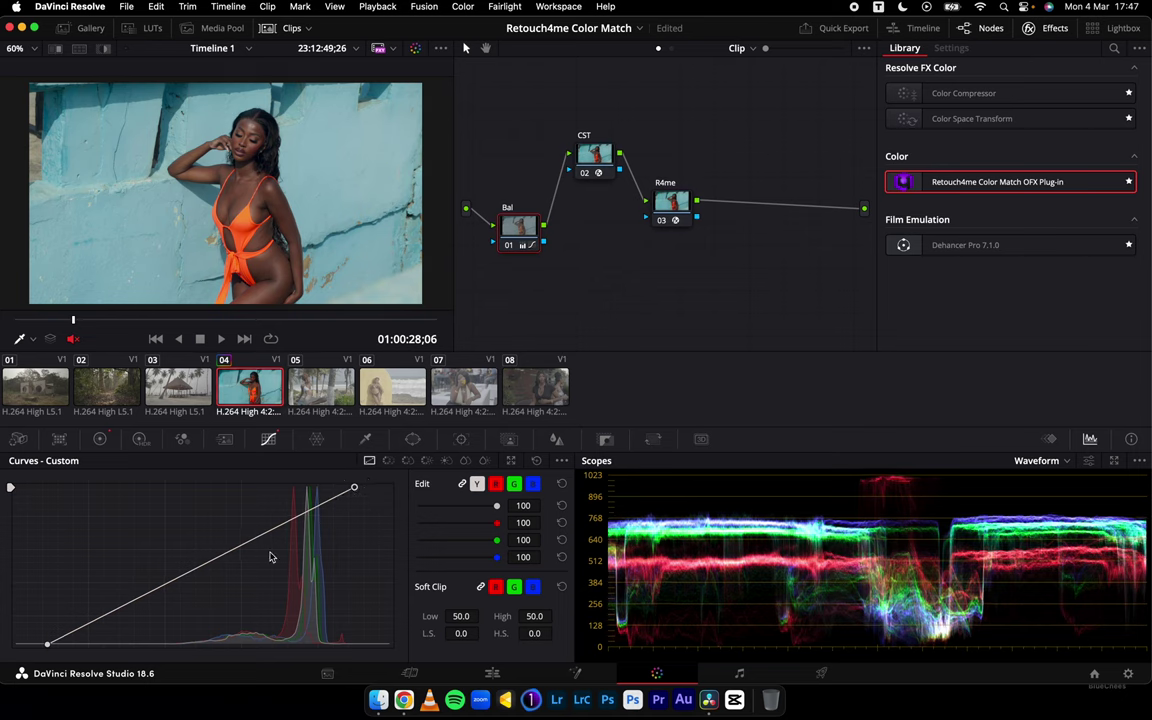
drag(47, 644, 57, 645)
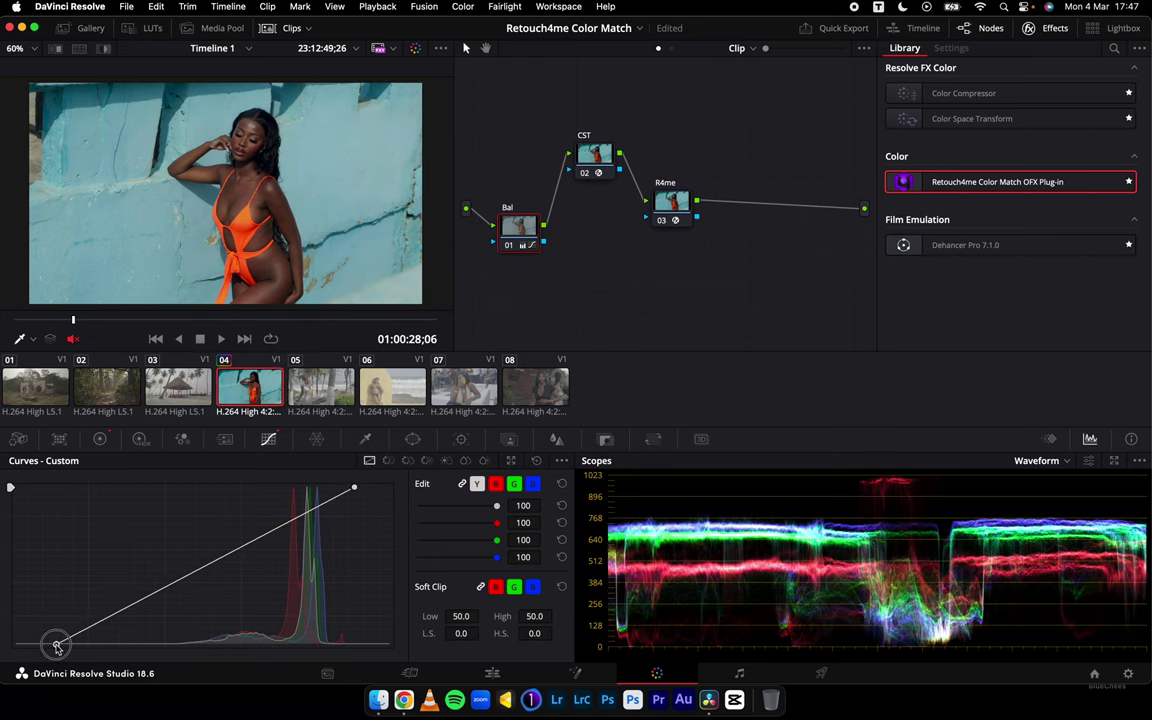
Set the Bal node's master gamma to -0.04 and gain to 1.08, and nudge its lift slightly down
click(100, 440)
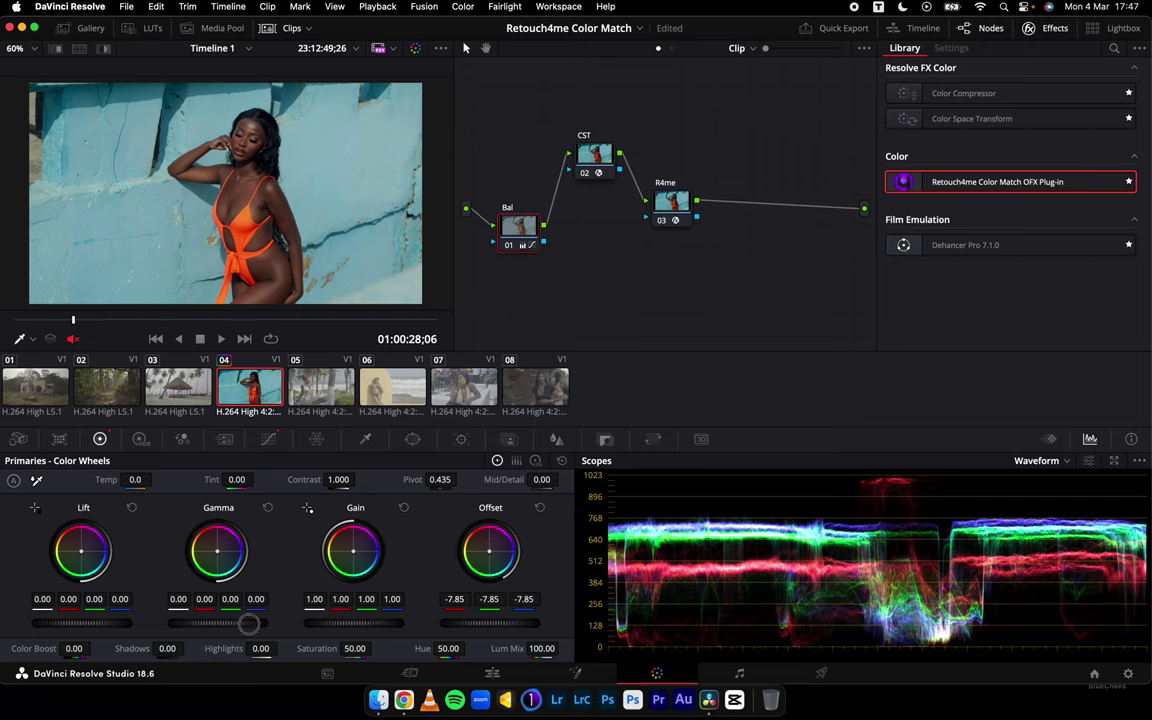
drag(245, 624, 170, 622)
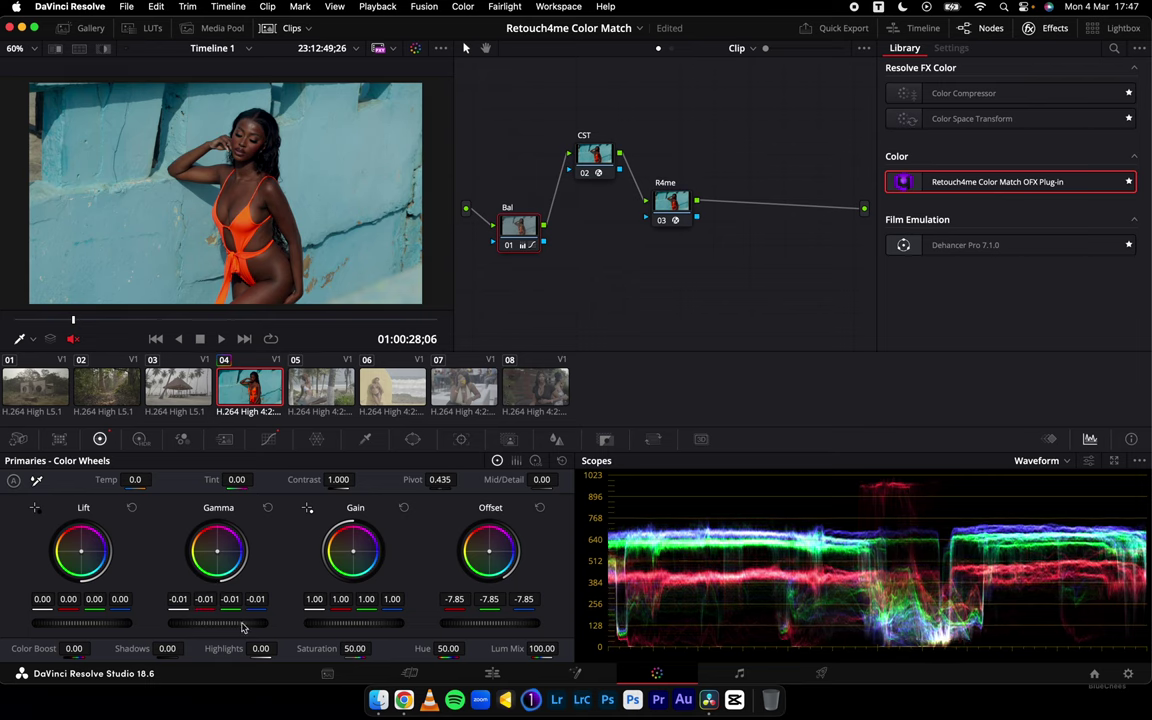
drag(354, 622, 399, 597)
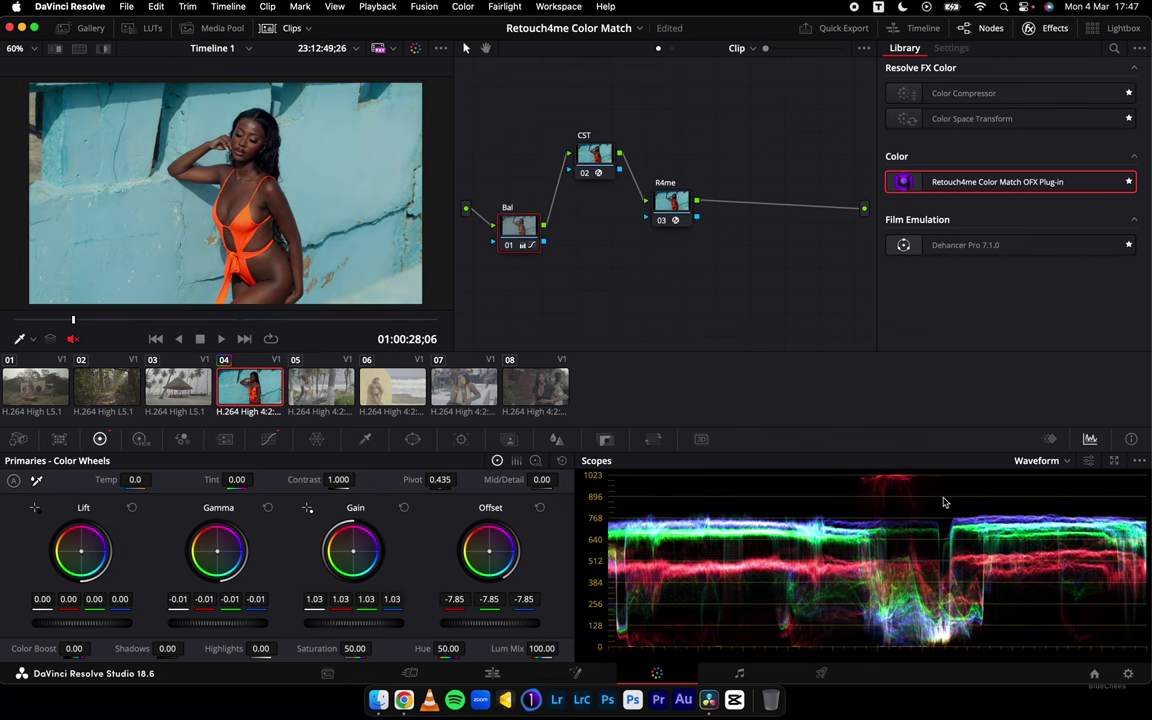
mouse_move(334, 622)
mouse_down()
mouse_move(358, 621)
mouse_move(340, 624)
mouse_up()
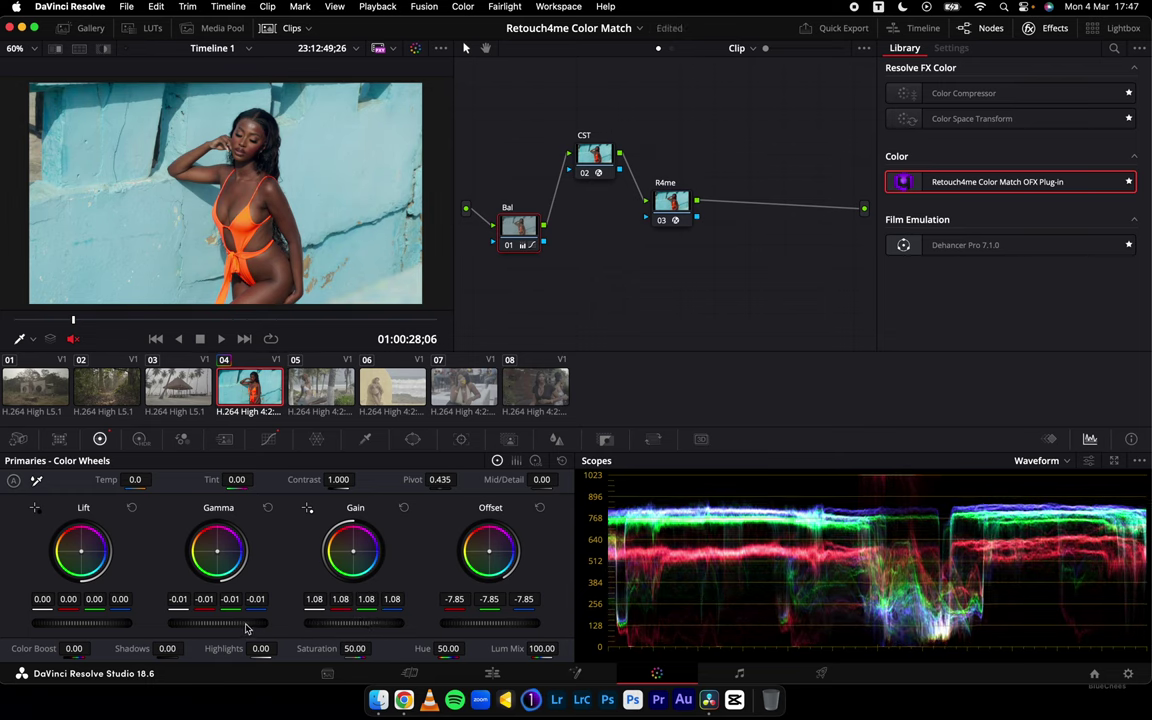
drag(240, 622, 177, 622)
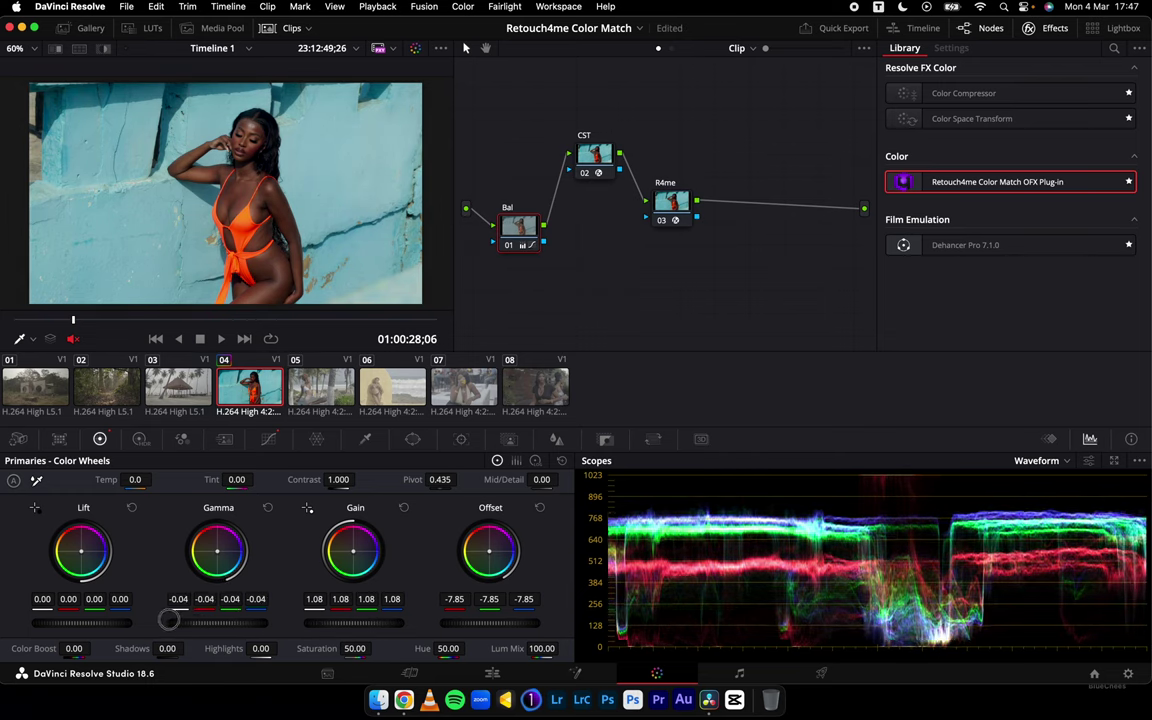
drag(77, 620, 75, 620)
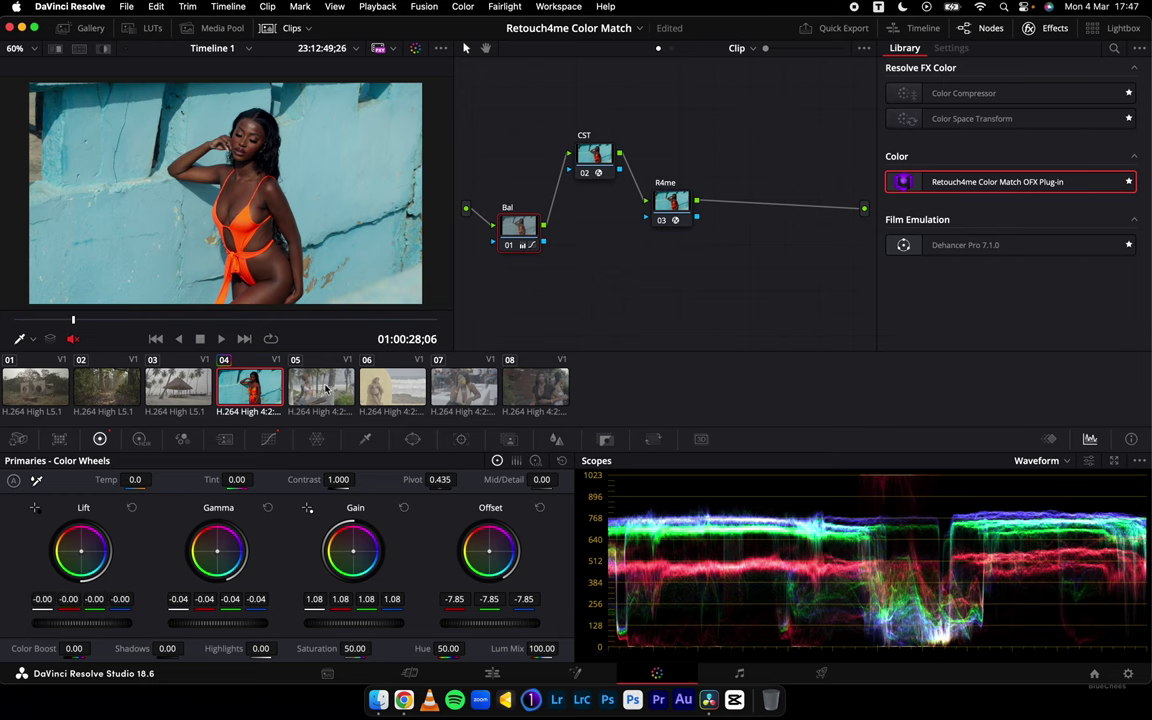
Place the CST node beside Bal, and compare the image with the CST and Bal nodes disabled and re-enabled
drag(600, 172, 584, 228)
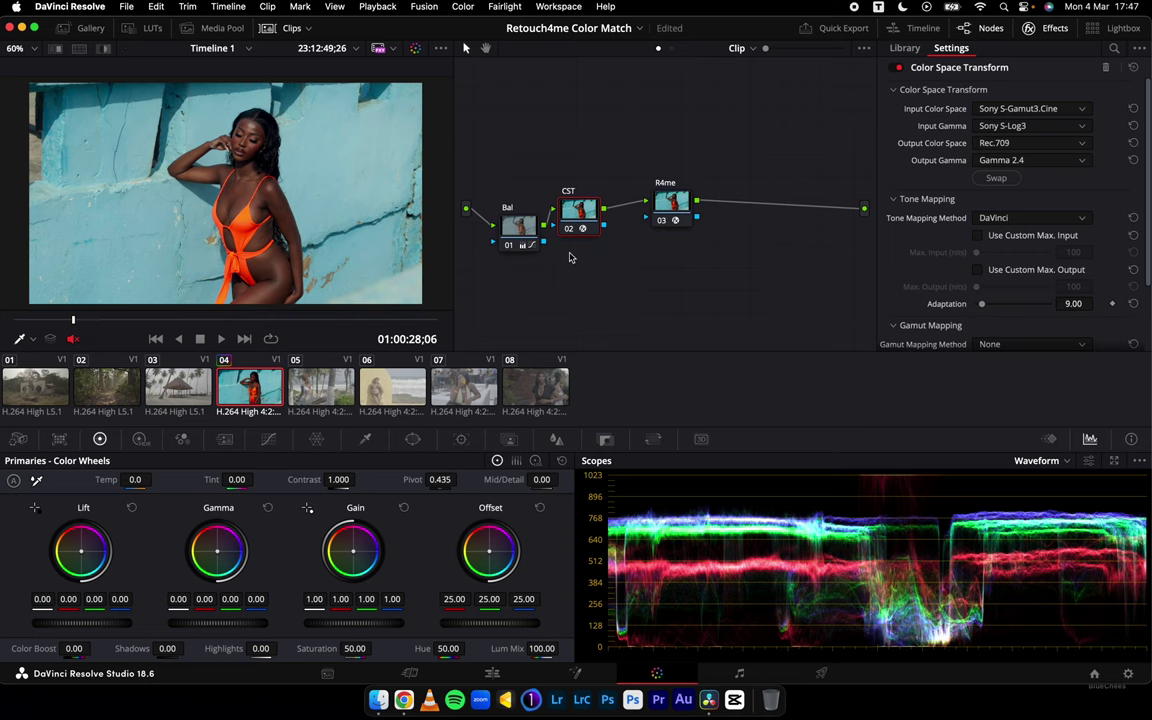
click(571, 230)
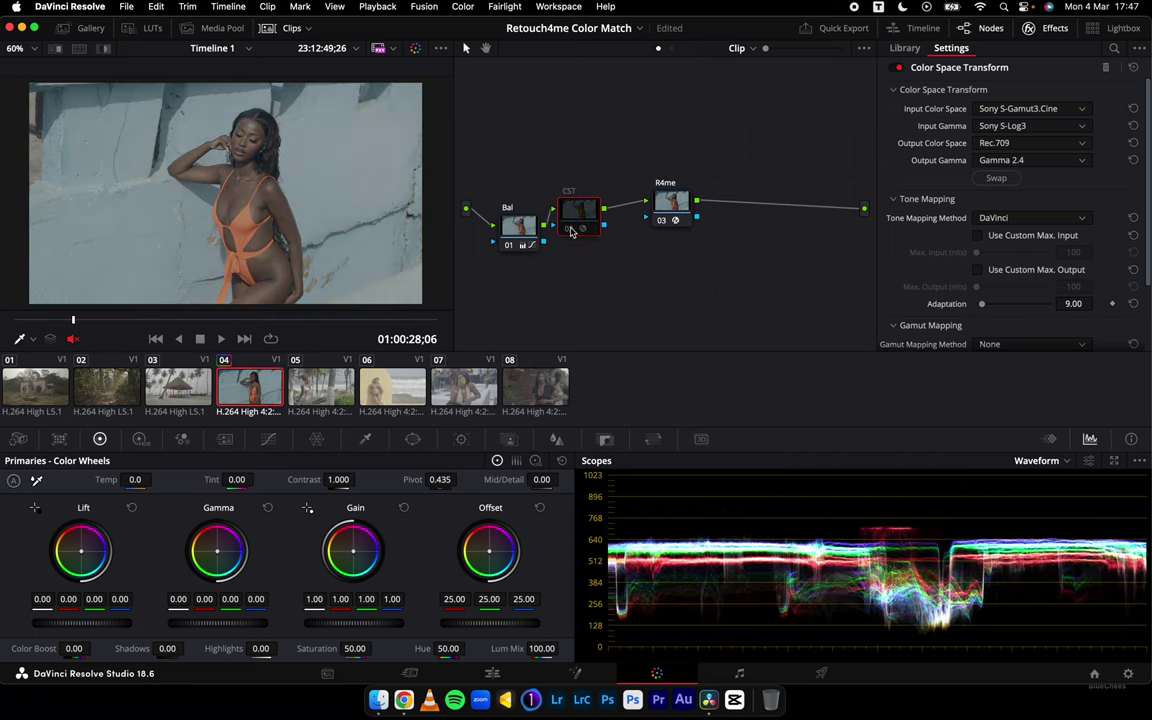
click(571, 230)
click(507, 248)
click(507, 248)
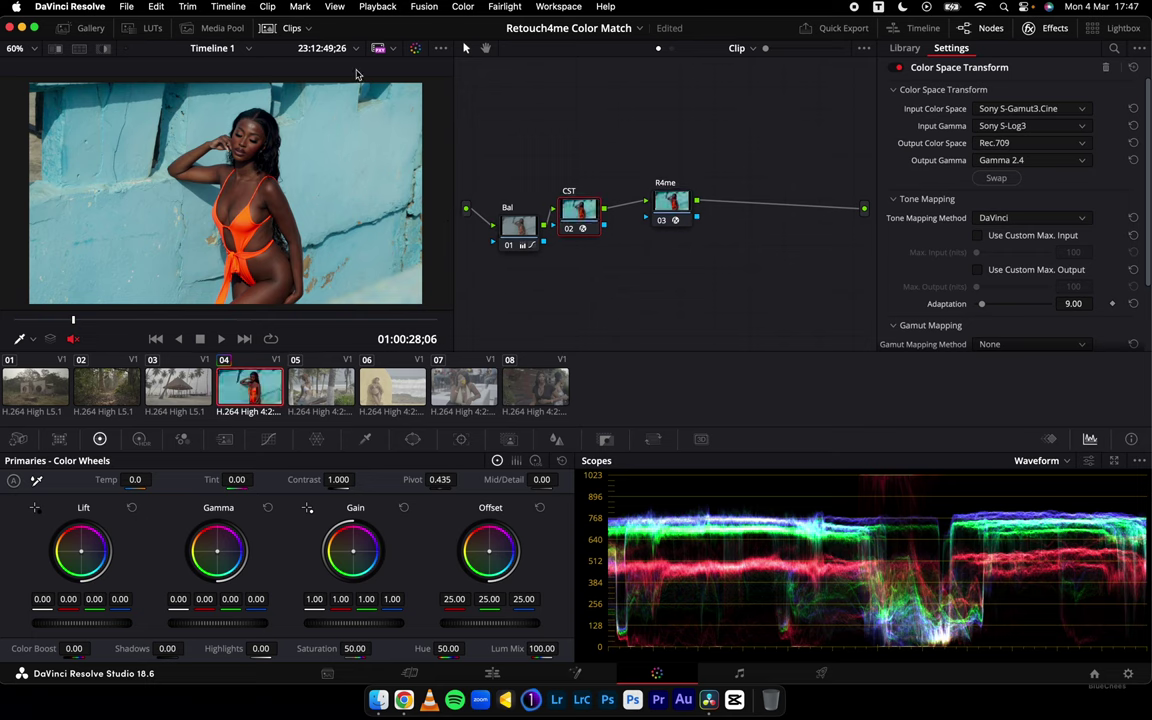
Move the R4me node above CST and load IMGL8656-Edit.jpg as its color match reference image after previewing it
drag(665, 205, 652, 152)
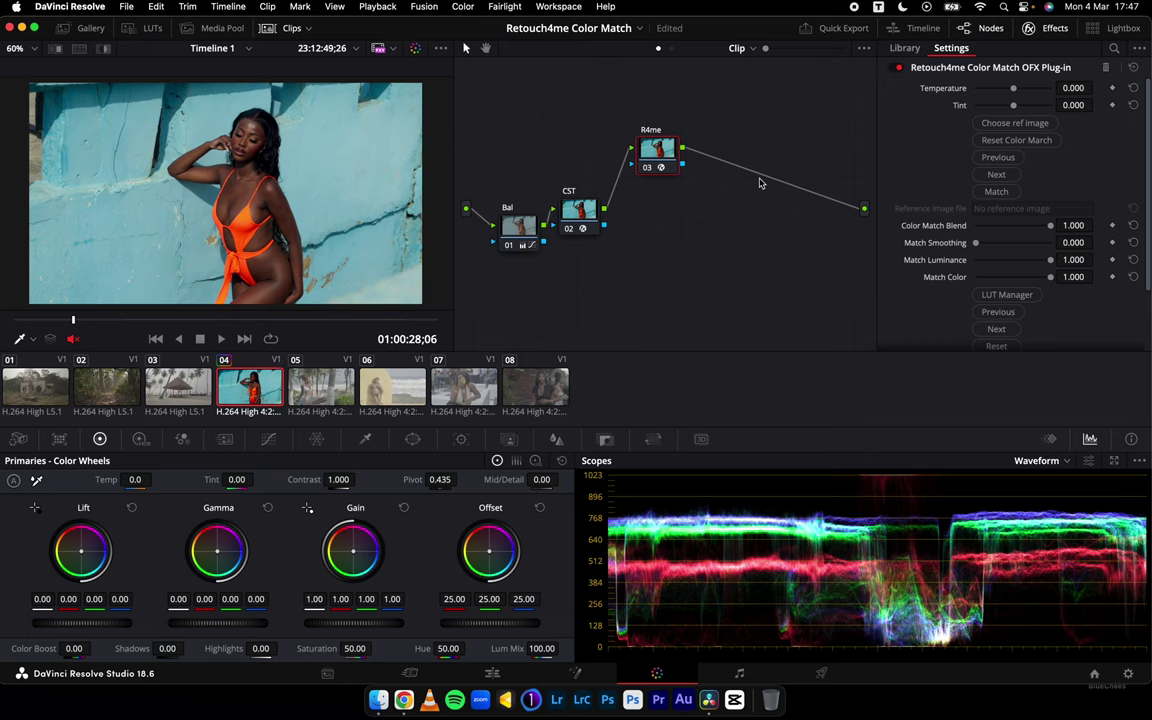
click(992, 122)
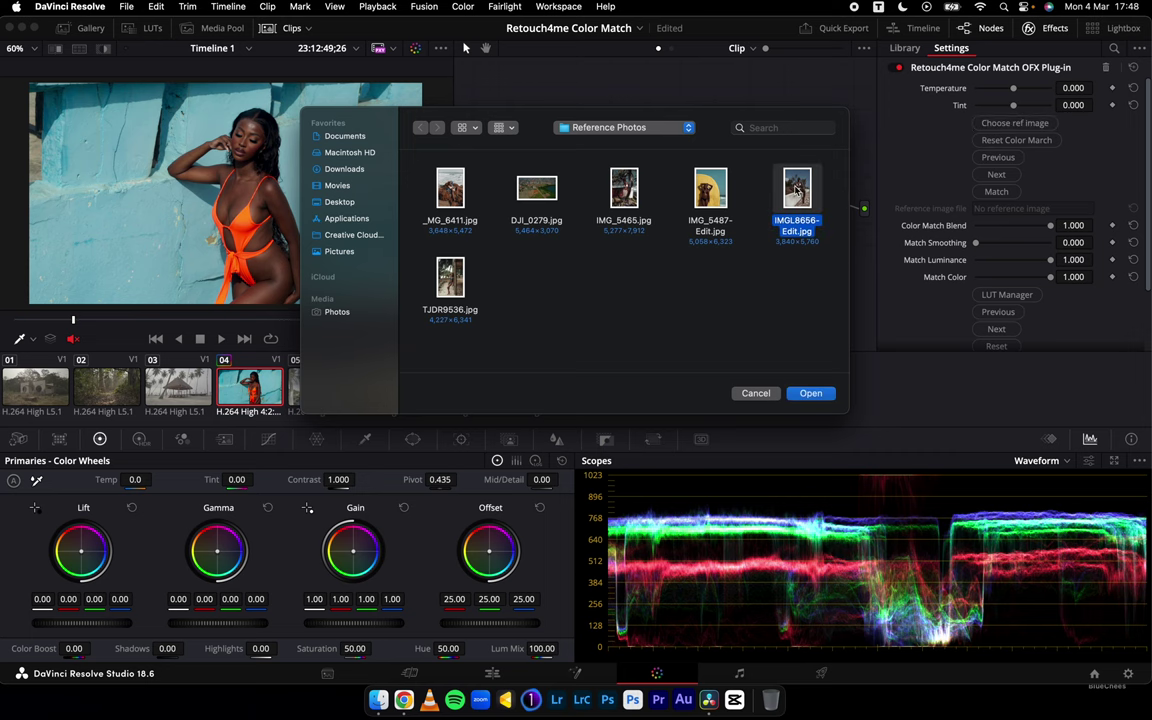
key(space)
drag(804, 40, 614, 40)
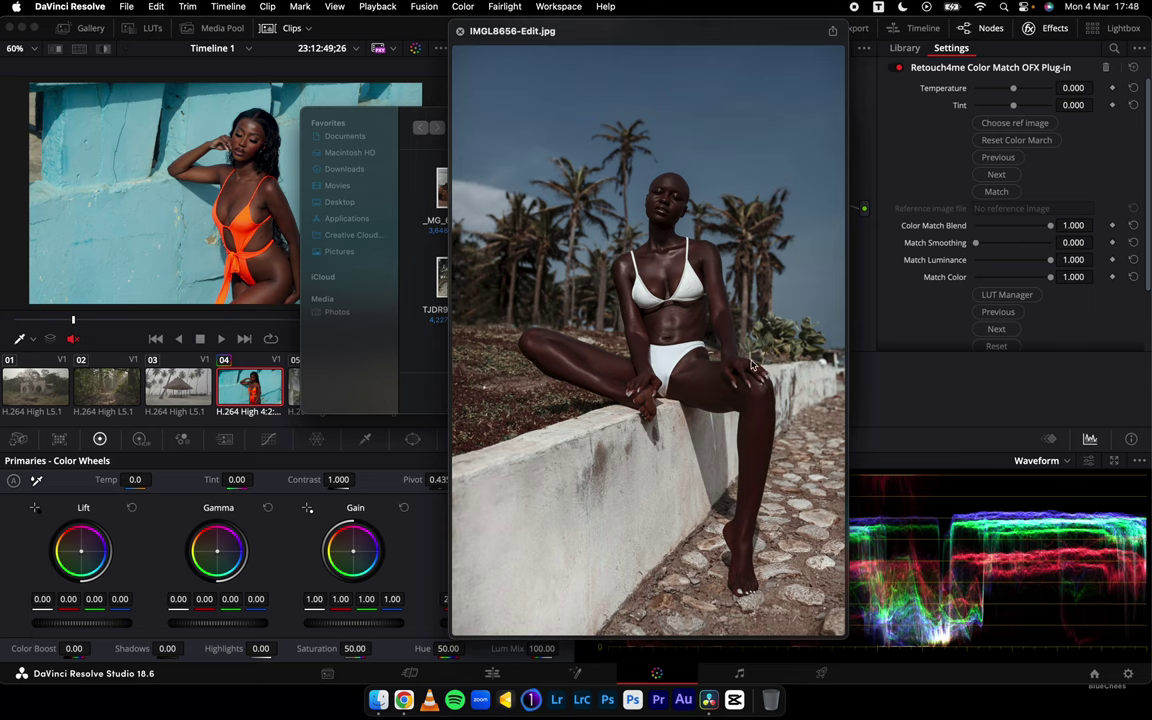
key(space)
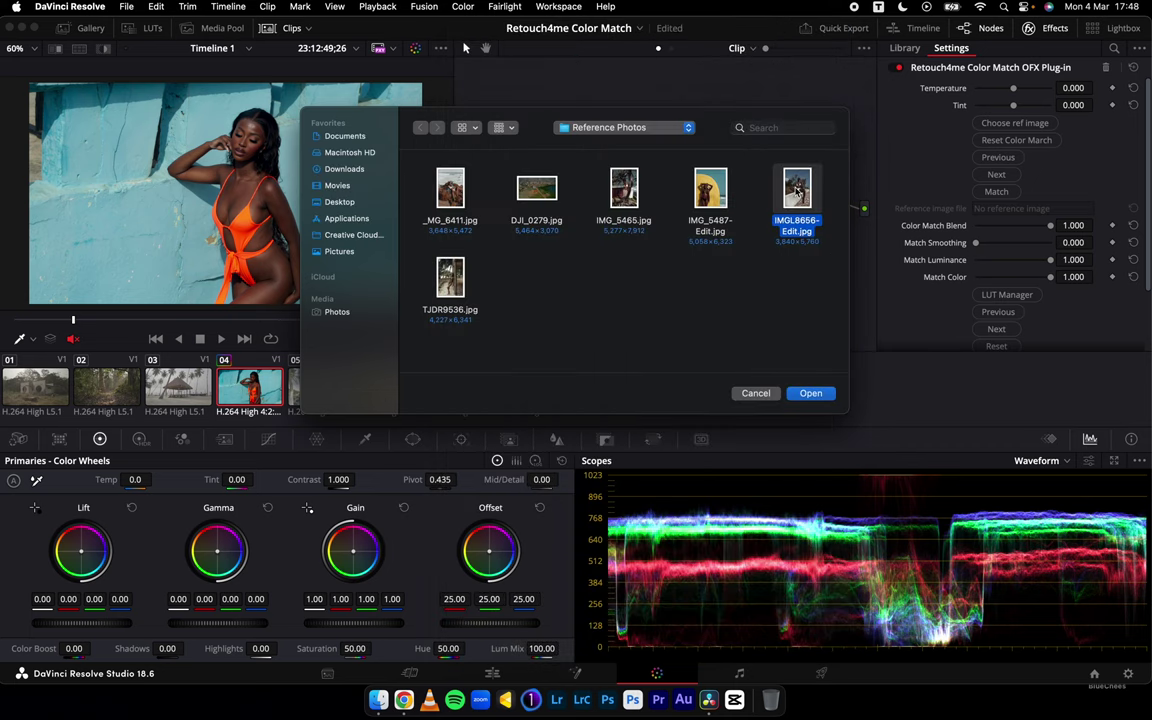
key(Return)
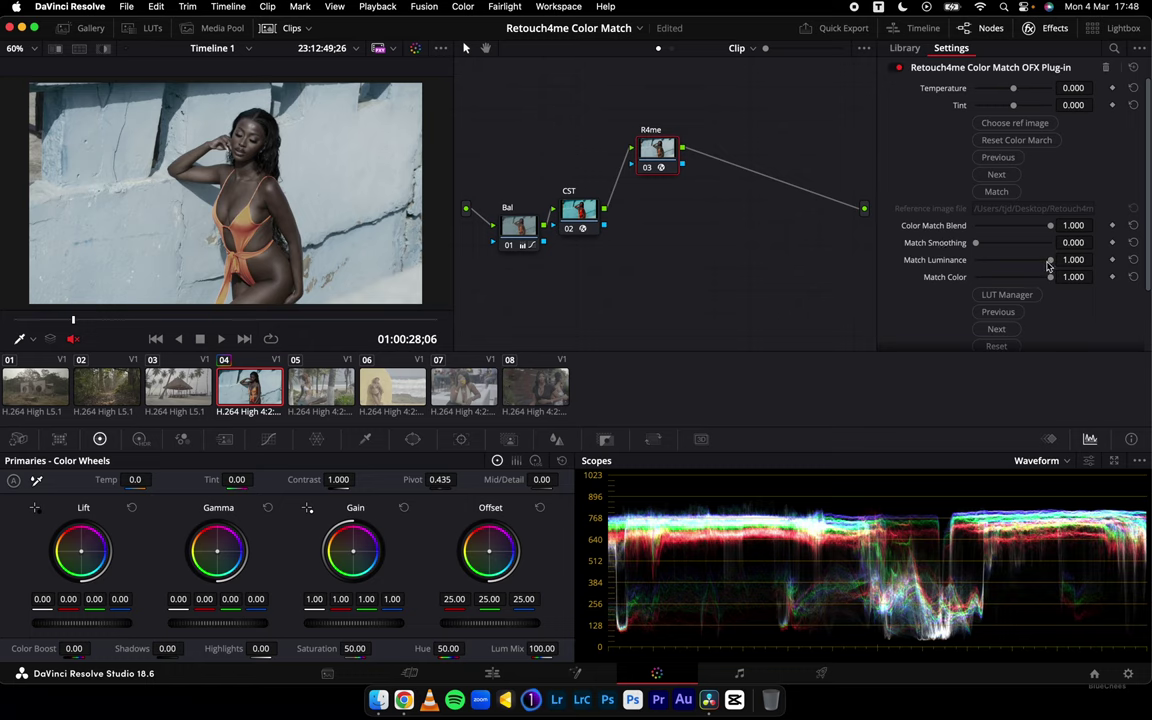
Test the R4me node's match sliders, setting Match Smoothing to 1.000 and Match Luminance to 0.000
drag(1047, 268, 993, 271)
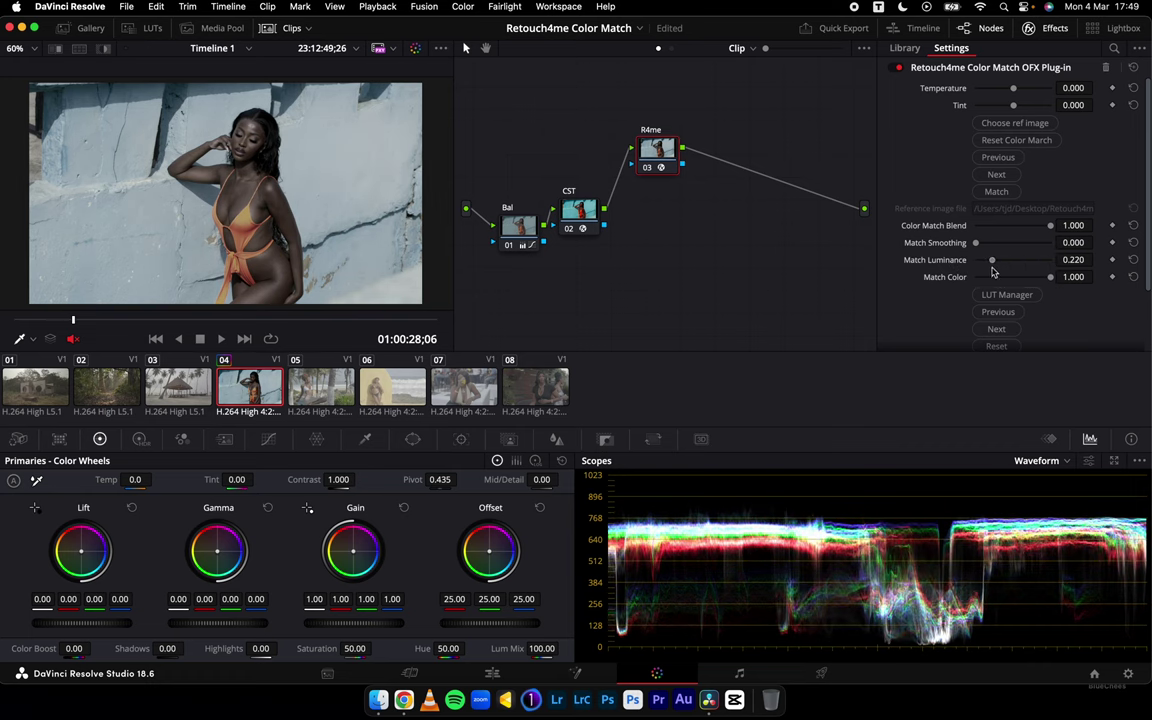
drag(993, 271, 1050, 277)
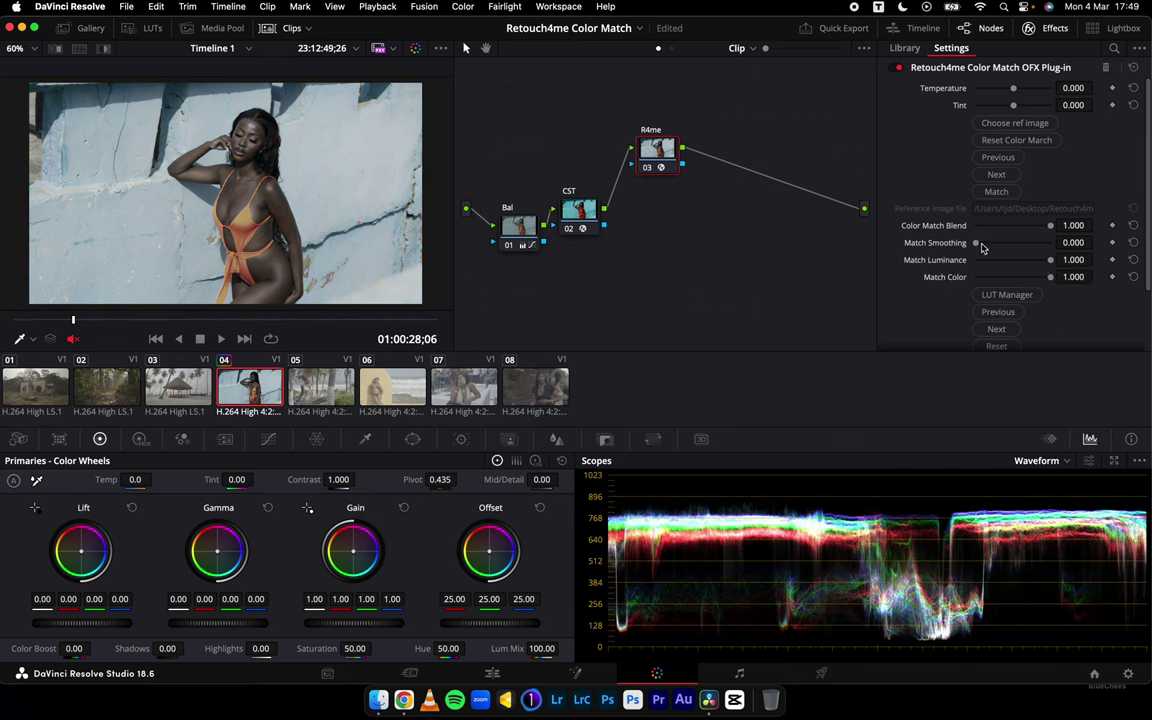
drag(977, 244, 1066, 244)
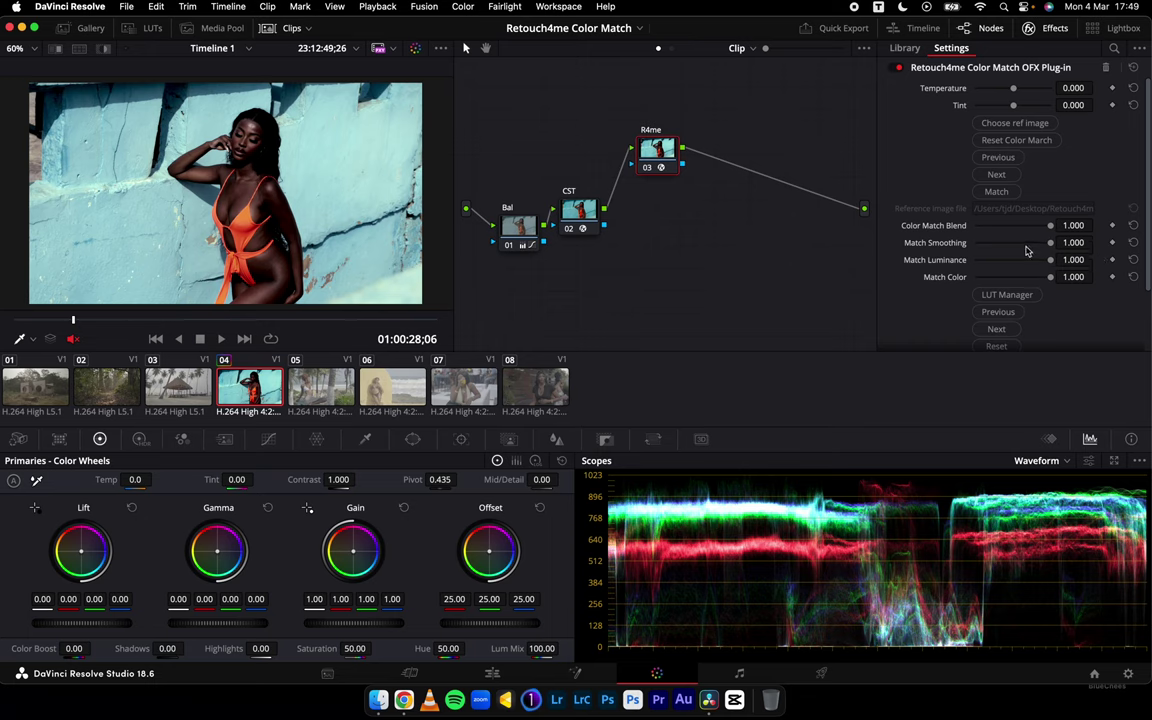
mouse_move(1049, 246)
mouse_down()
mouse_move(960, 243)
mouse_move(944, 258)
mouse_move(1050, 243)
mouse_up()
drag(1050, 262, 946, 275)
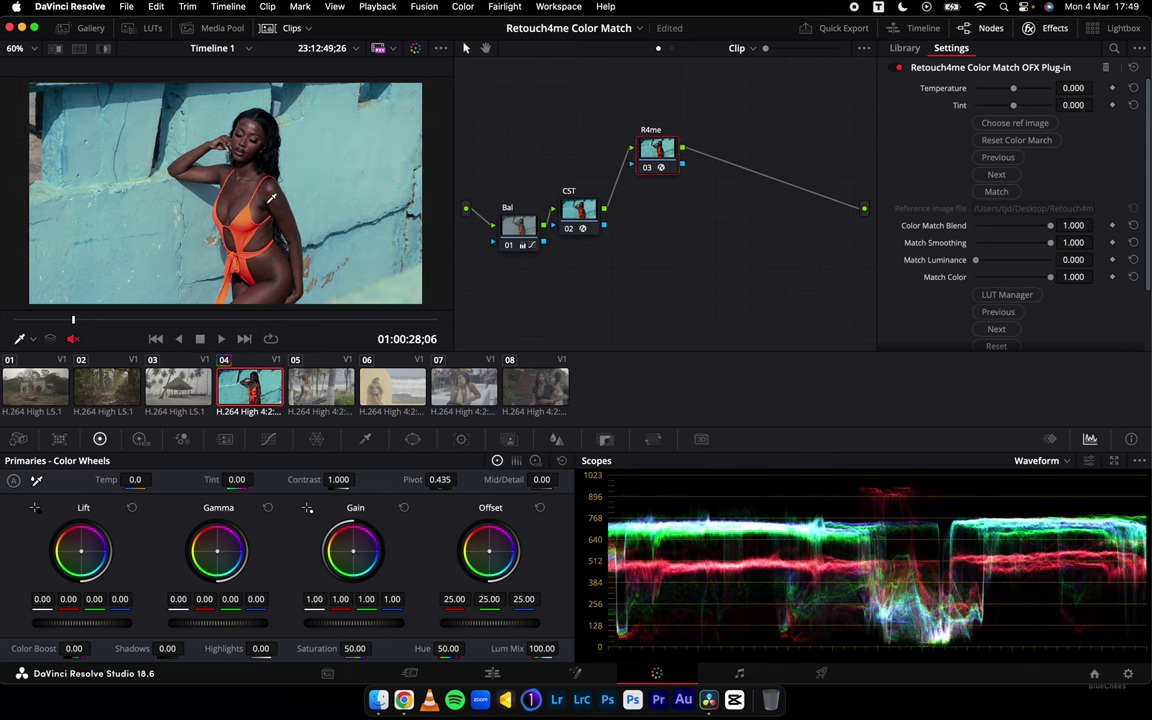
Switch to Finder and preview IMGL8656-Edit.jpg beside the viewer to compare it with the graded clip, then return to DaVinci Resolve
click(378, 700)
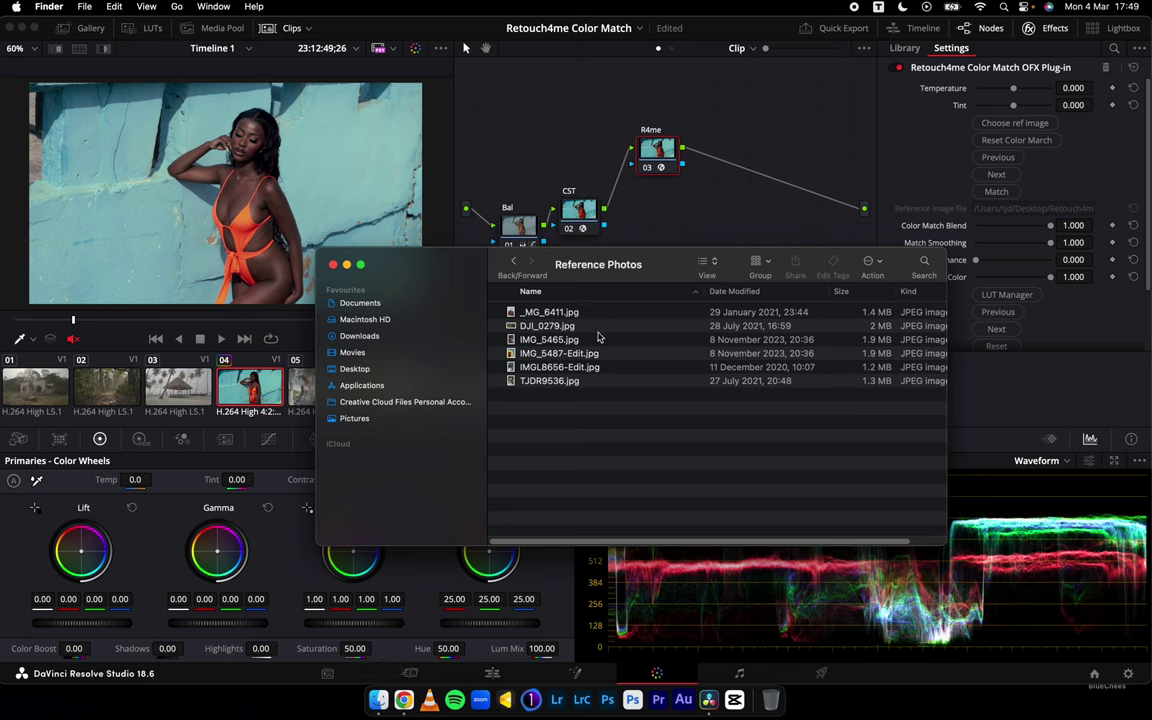
click(556, 369)
key(space)
key(space)
drag(636, 273, 919, 288)
key(space)
drag(548, 82, 620, 28)
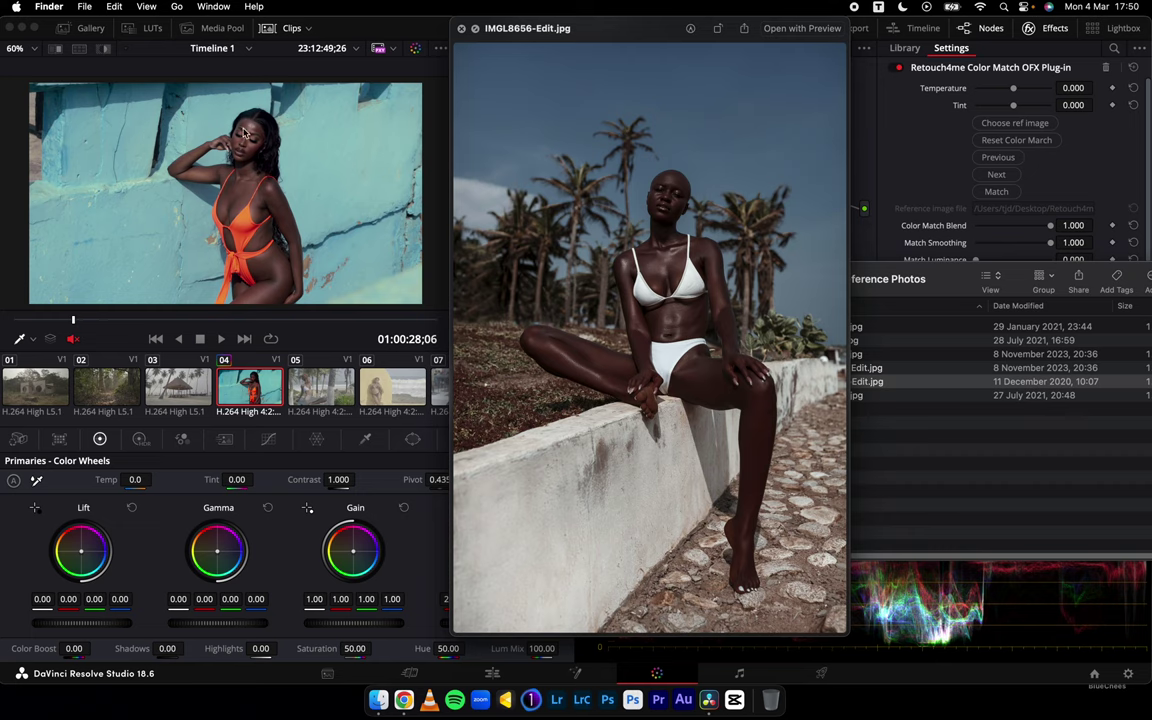
click(396, 67)
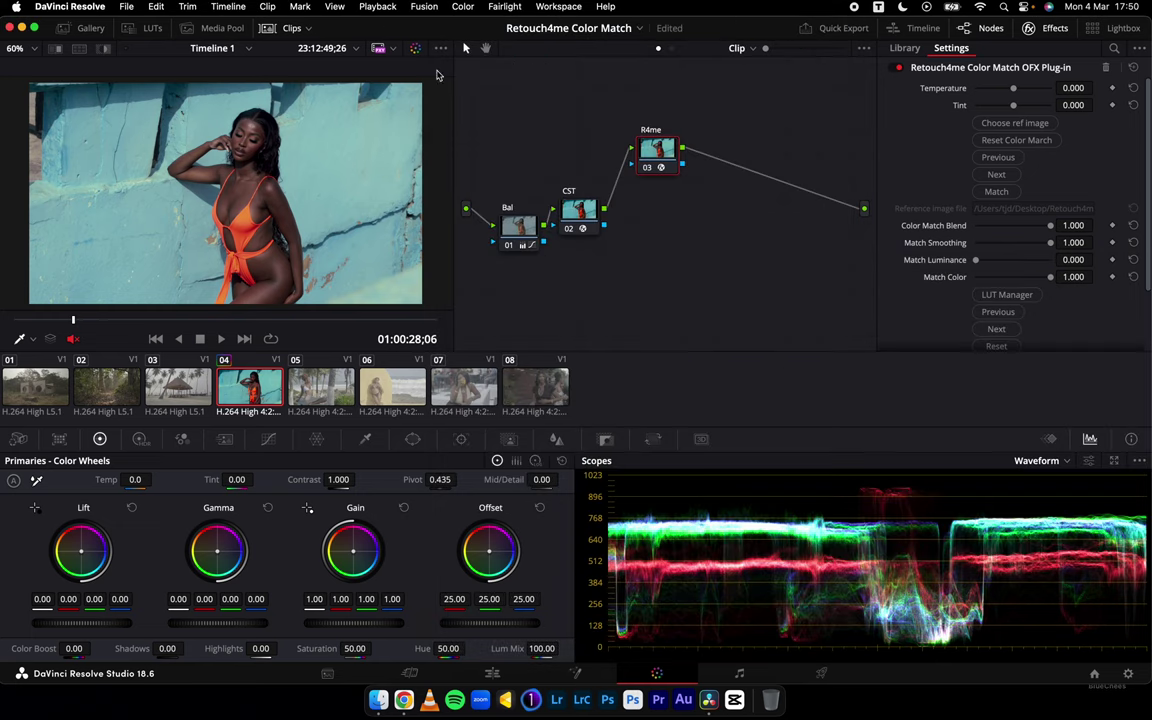
Toggle the R4me node off and on to compare the color match, and shift the node slightly closer to CST
click(648, 169)
click(648, 169)
click(648, 169)
click(648, 169)
mouse_move(657, 150)
mouse_down()
mouse_move(633, 151)
mouse_move(644, 150)
mouse_up()
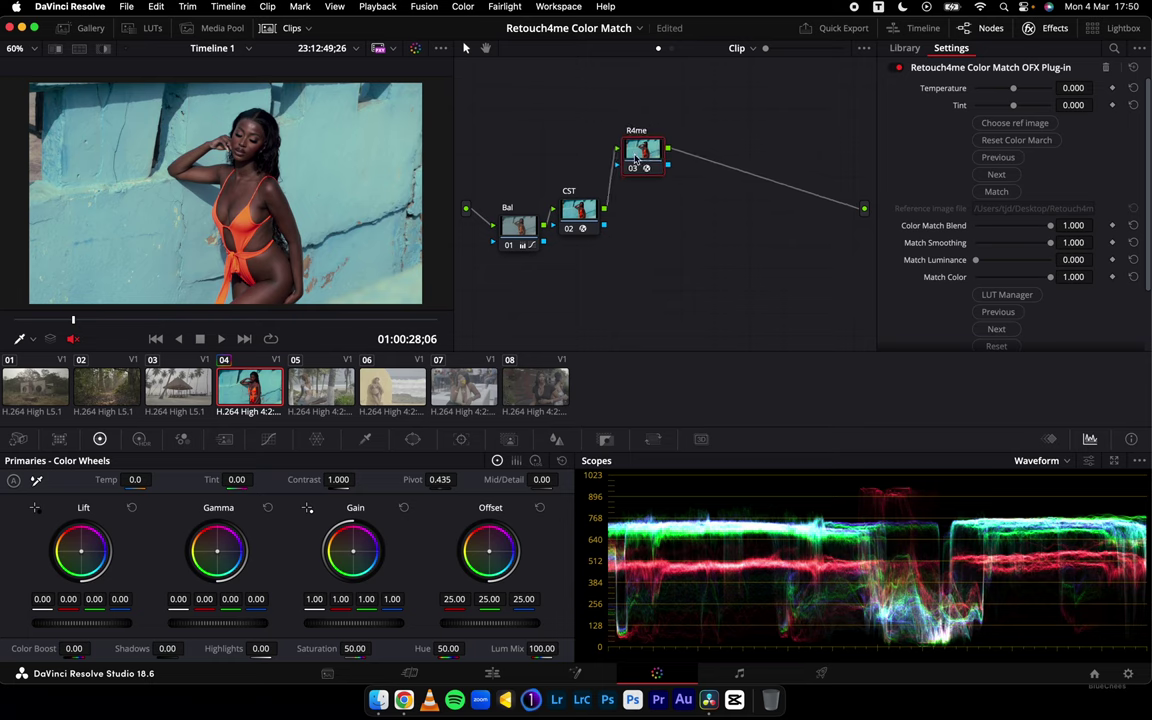
Fine-tune the Bal node's gamma wheel and lower its master gain to 1.06
click(517, 222)
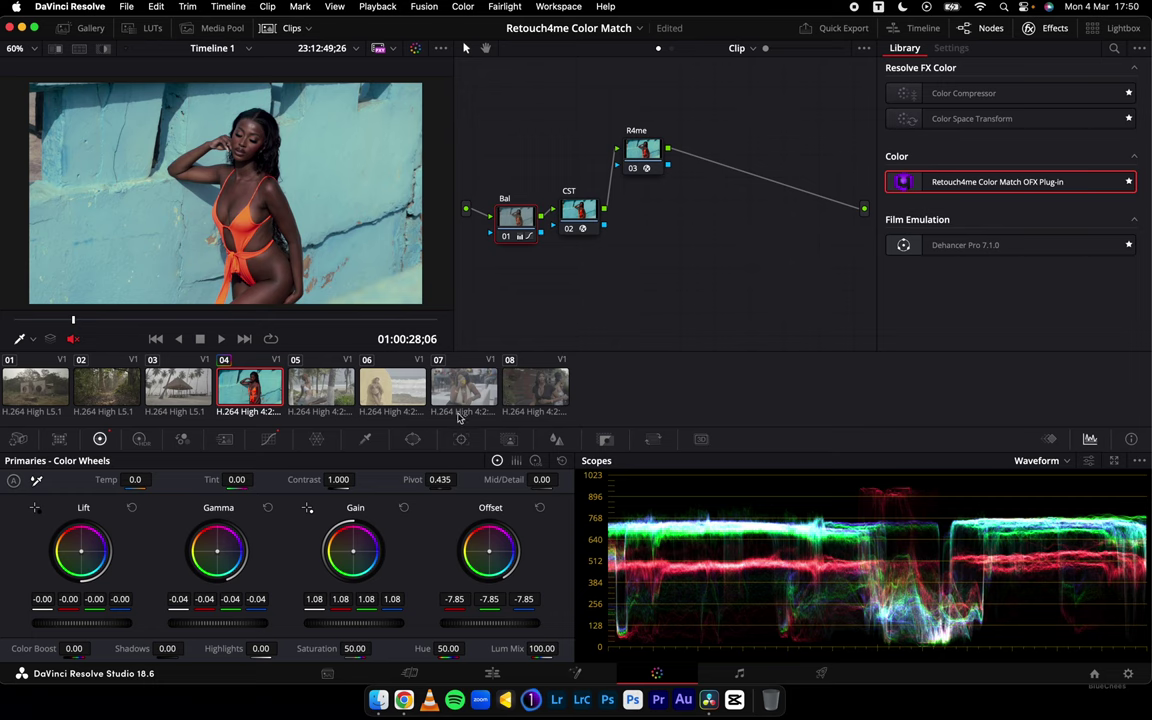
mouse_move(231, 622)
mouse_down()
mouse_move(188, 619)
mouse_move(208, 621)
mouse_up()
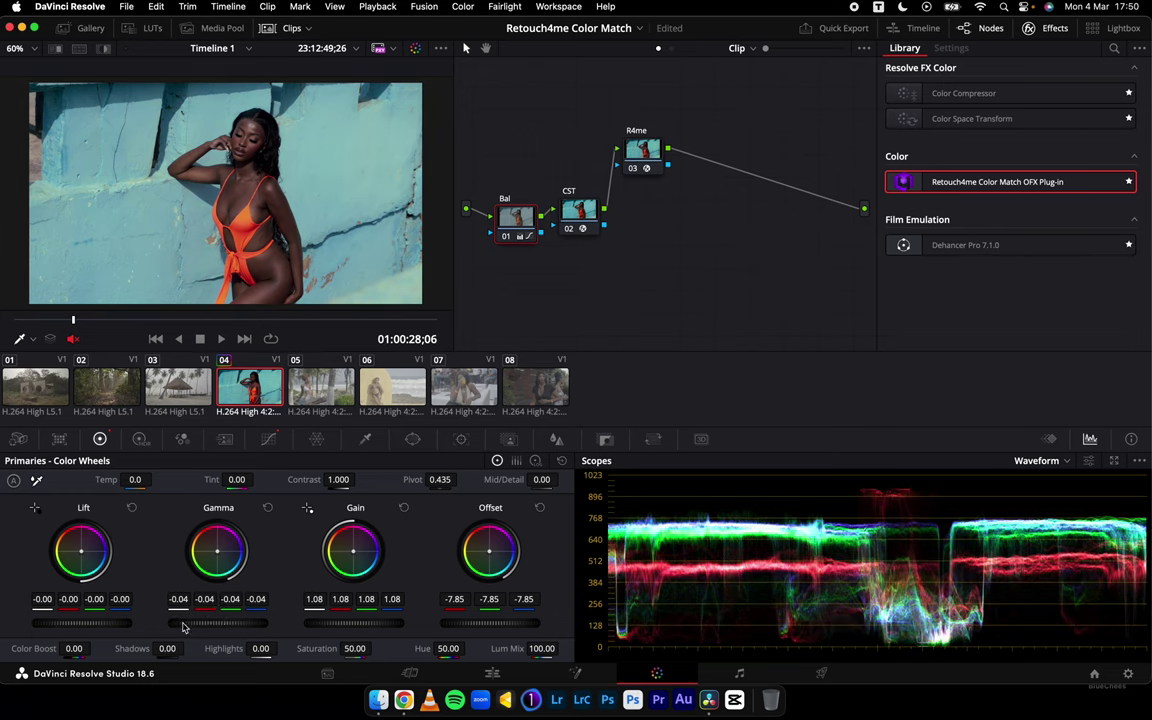
mouse_move(355, 621)
mouse_down()
mouse_move(334, 620)
mouse_move(368, 622)
mouse_move(350, 625)
mouse_up()
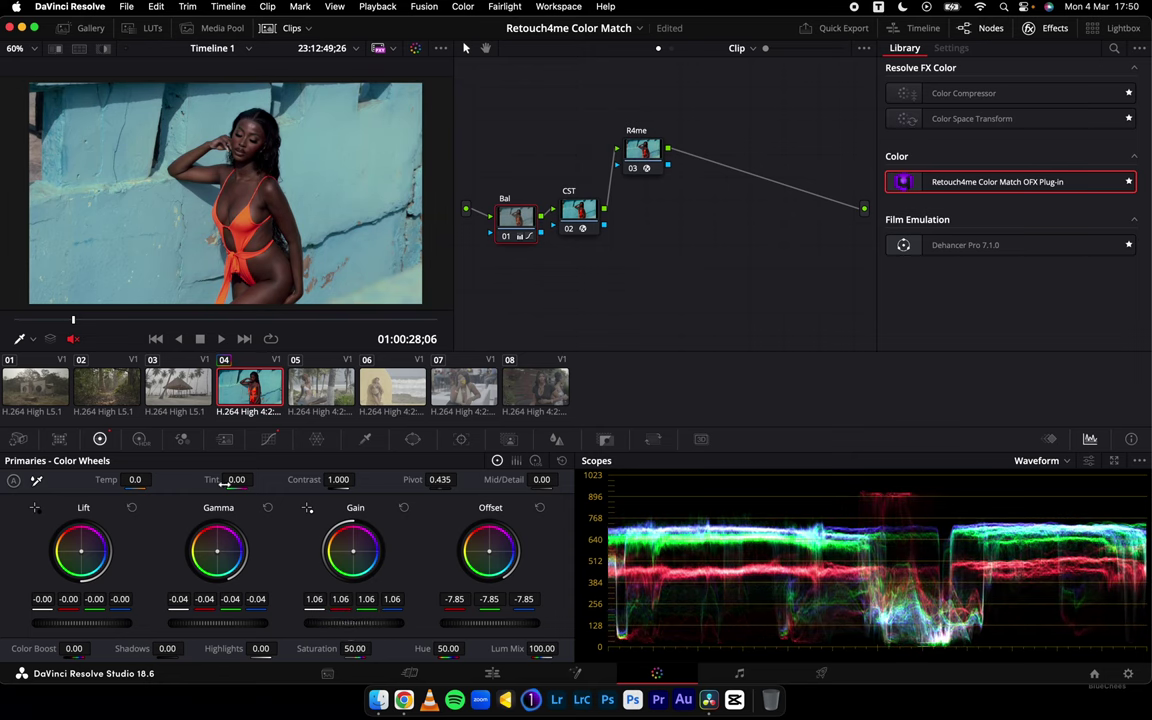
Set the Bal node's Tint to 1.50 and Temp to -50.0, and compare the result with IMGL8656-Edit.jpg in Finder
drag(236, 479, 229, 481)
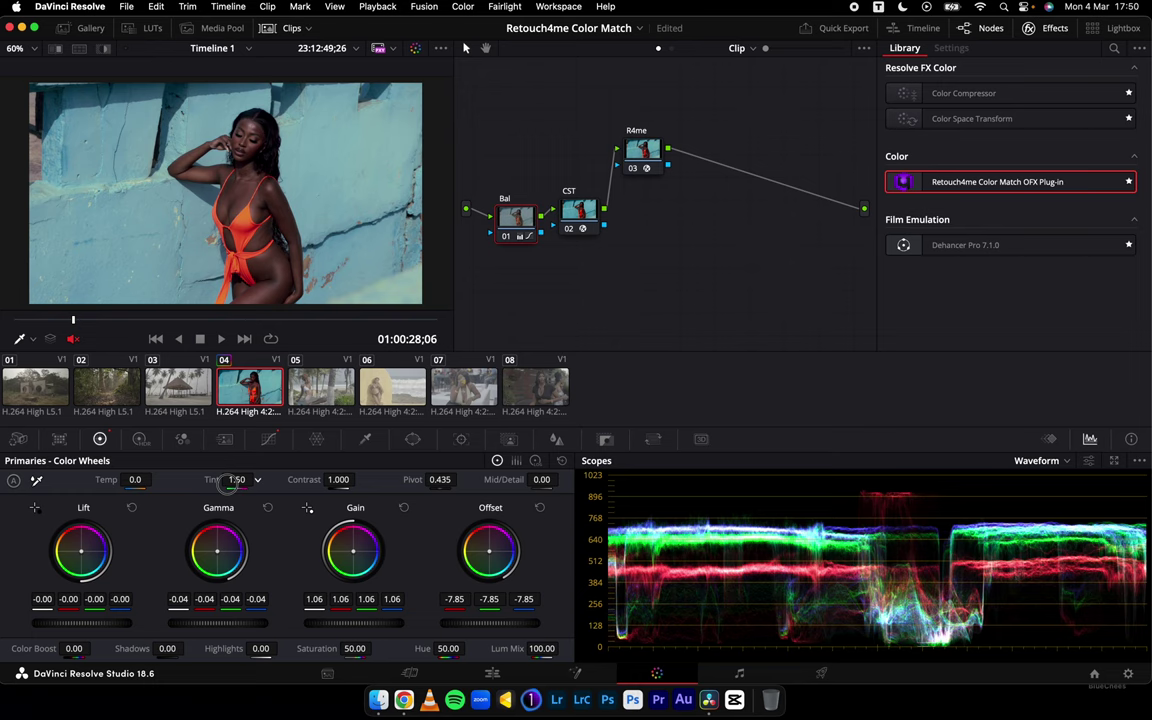
drag(135, 480, 129, 480)
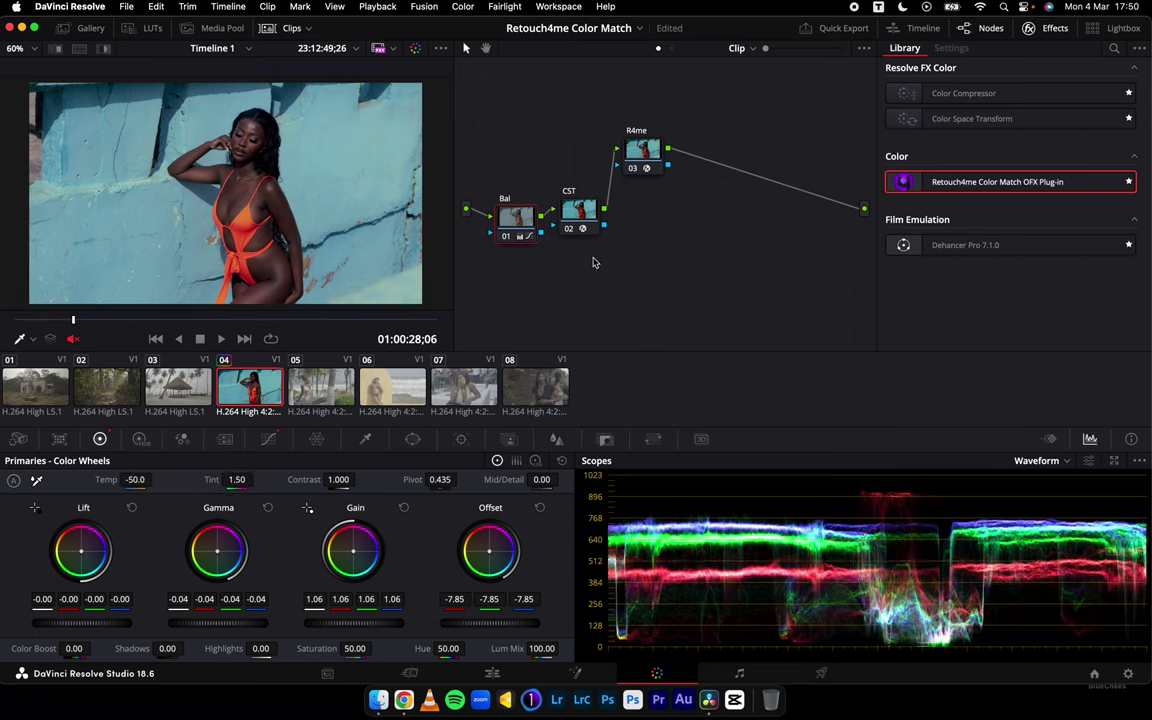
click(386, 698)
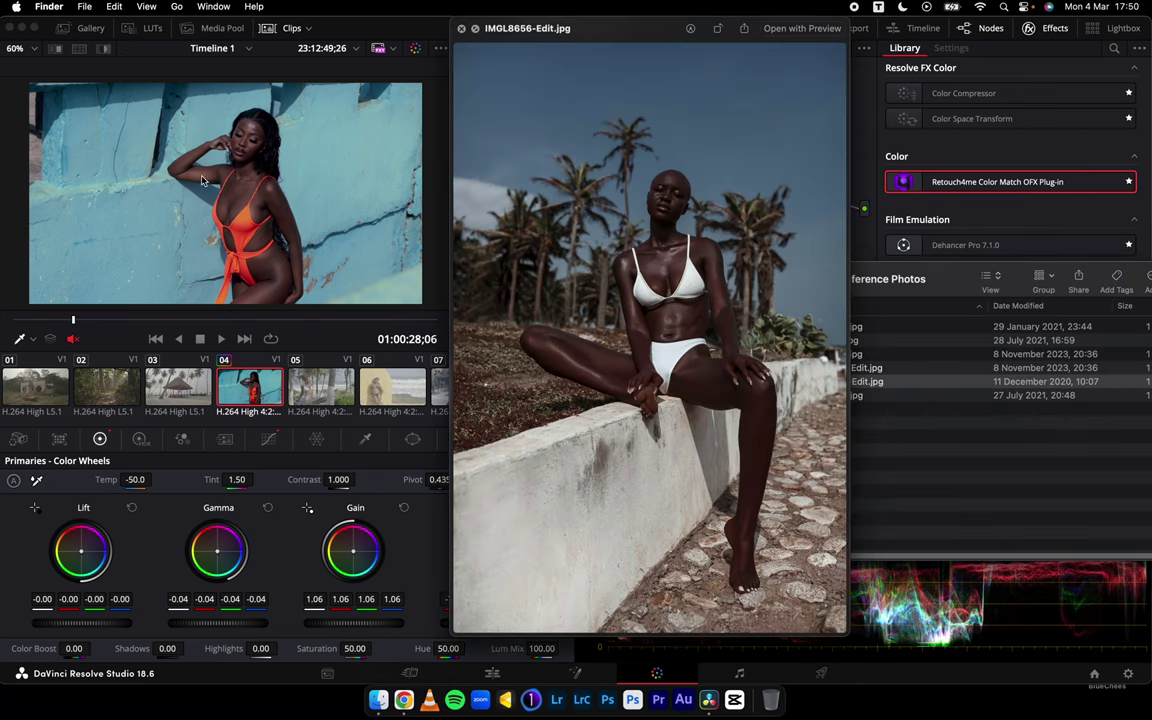
click(360, 36)
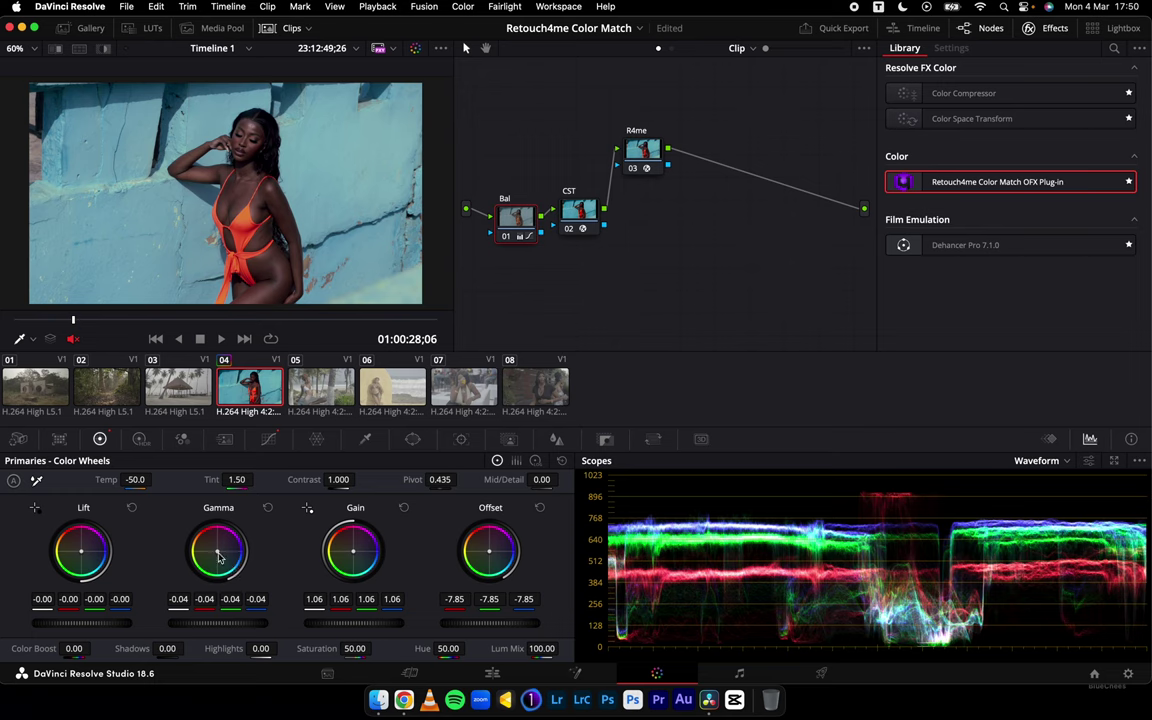
Nudge the Bal node's gamma color balance to a blue value of -0.05, and line up the R4me node beside CST
drag(218, 556, 216, 550)
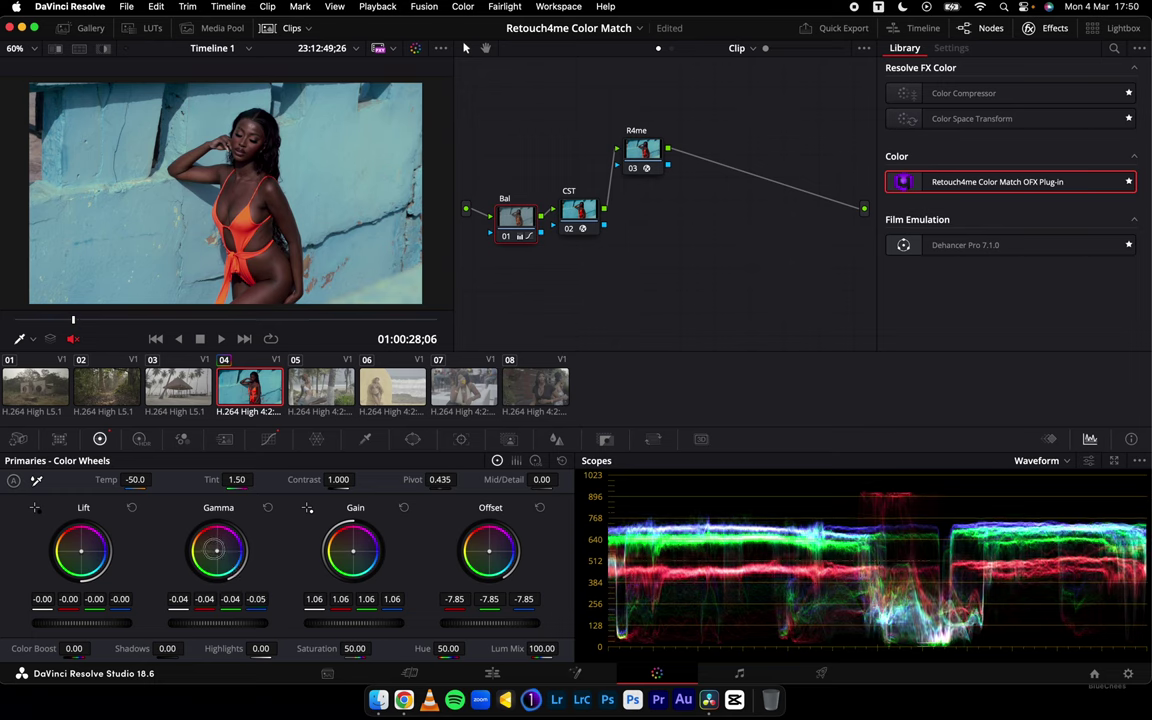
drag(643, 150, 640, 206)
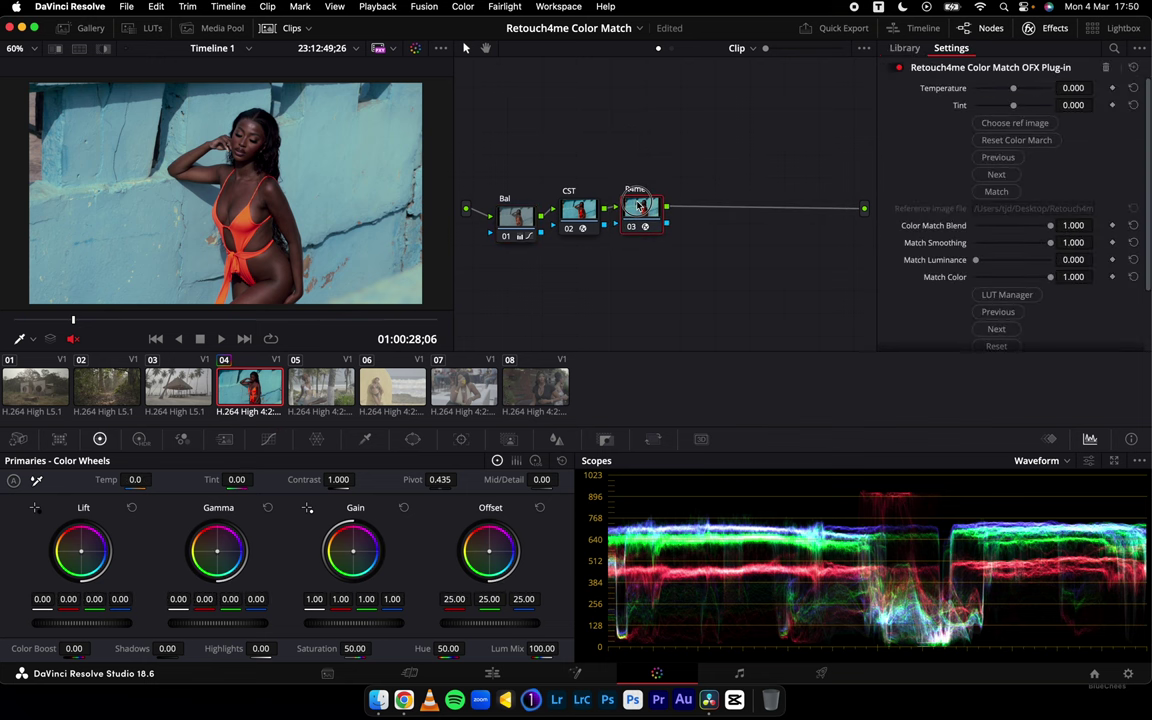
Compare the grade with the reference photo in Finder, and return to DaVinci Resolve to play and scrub through clip 04
click(378, 700)
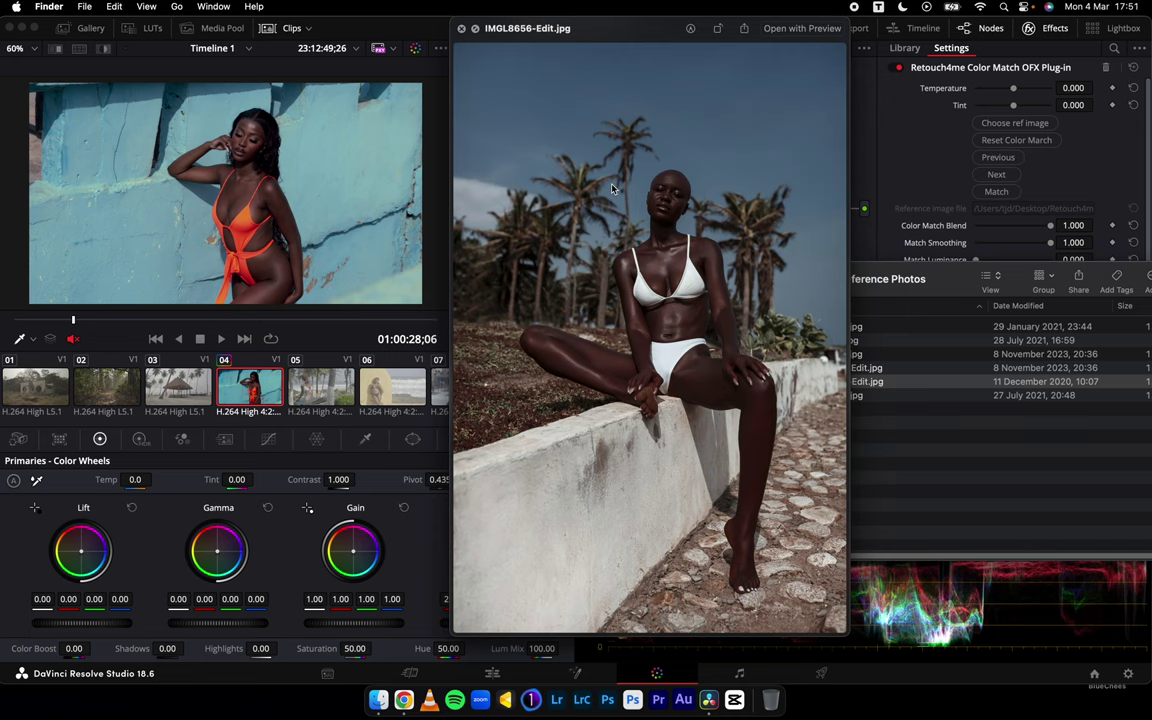
click(222, 339)
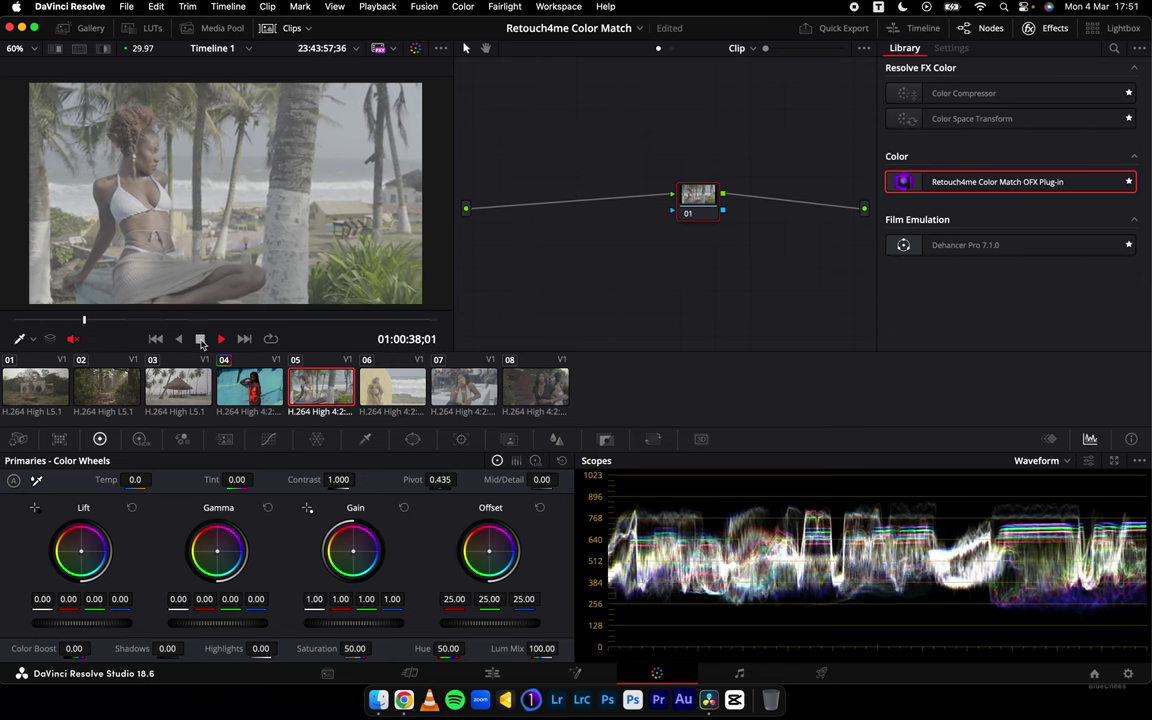
key(space)
key(Up)
mouse_move(90, 318)
mouse_down()
mouse_move(112, 315)
mouse_move(92, 315)
mouse_up()
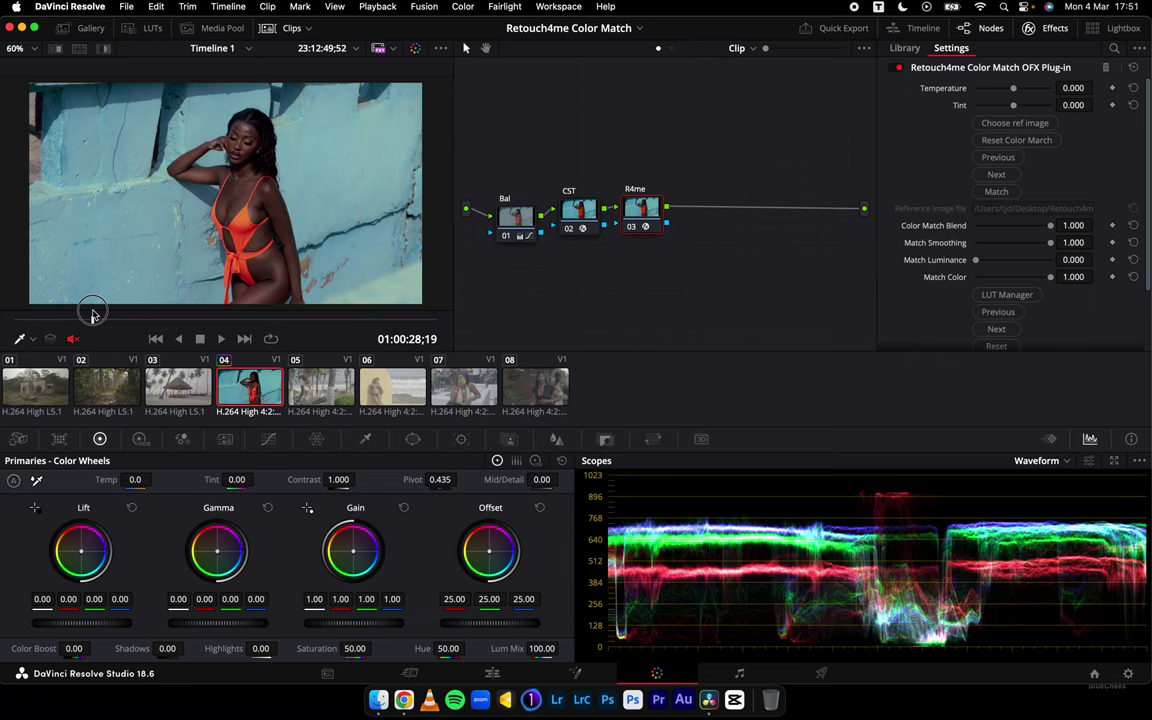
drag(92, 315, 211, 330)
drag(30, 321, 160, 321)
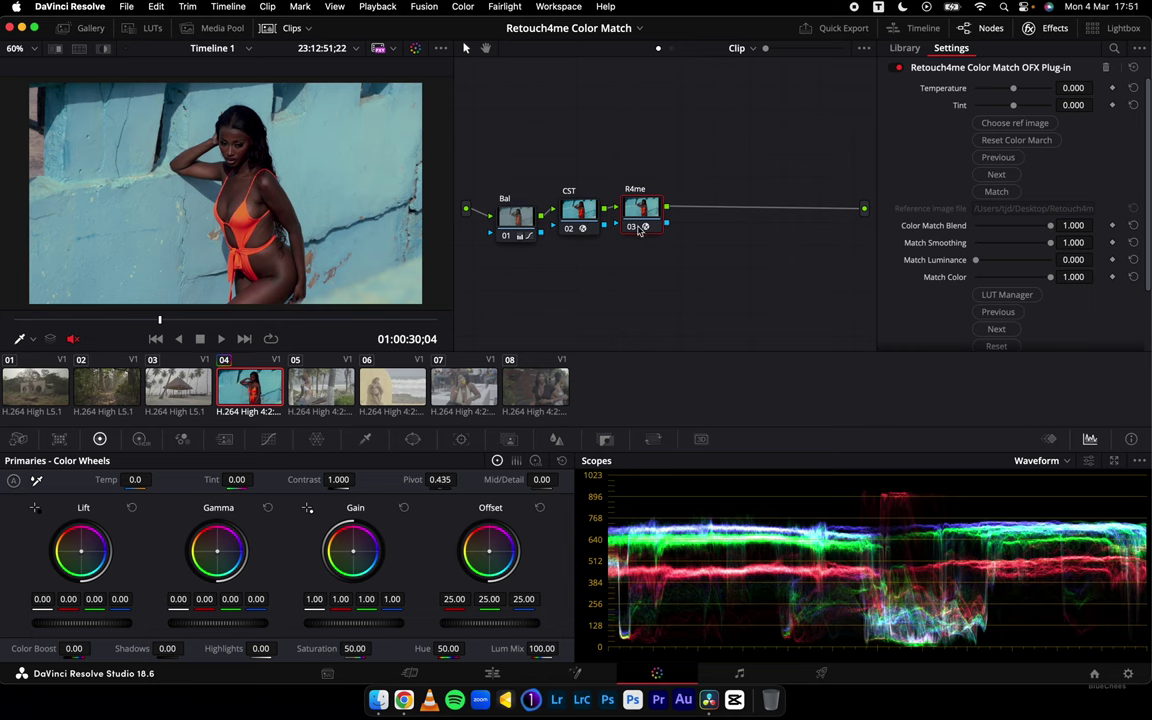
click(131, 322)
drag(131, 322, 98, 322)
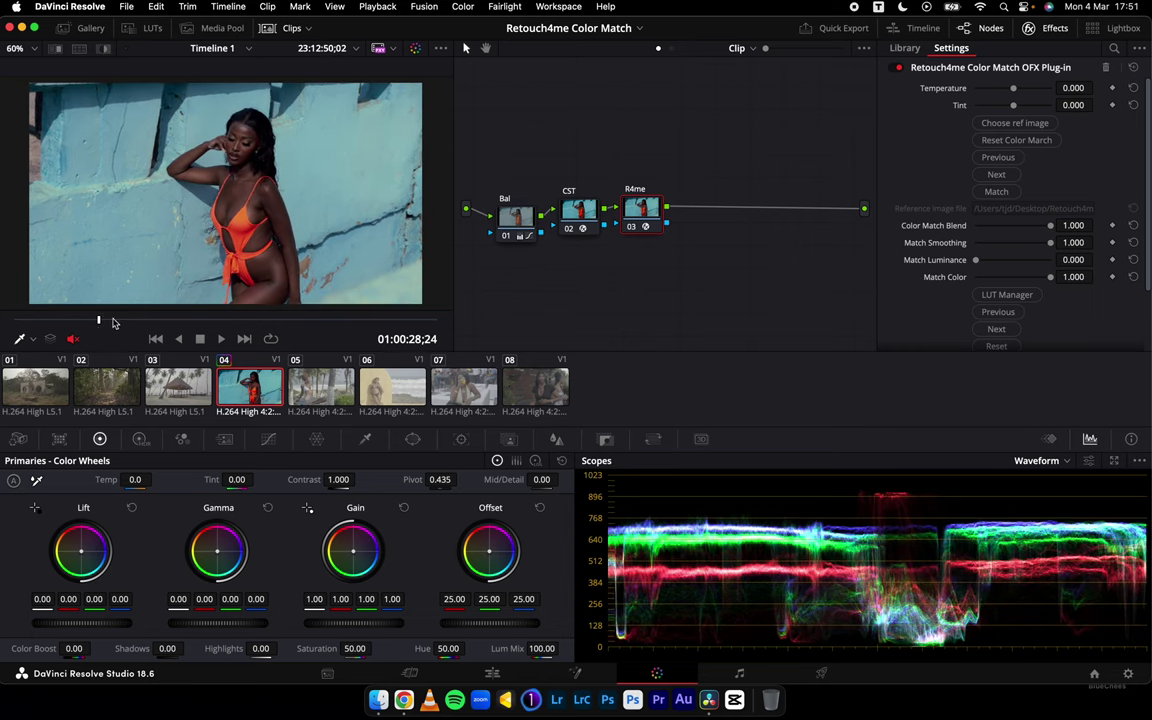
Set the Bal node's Color Boost to 6.00
click(518, 216)
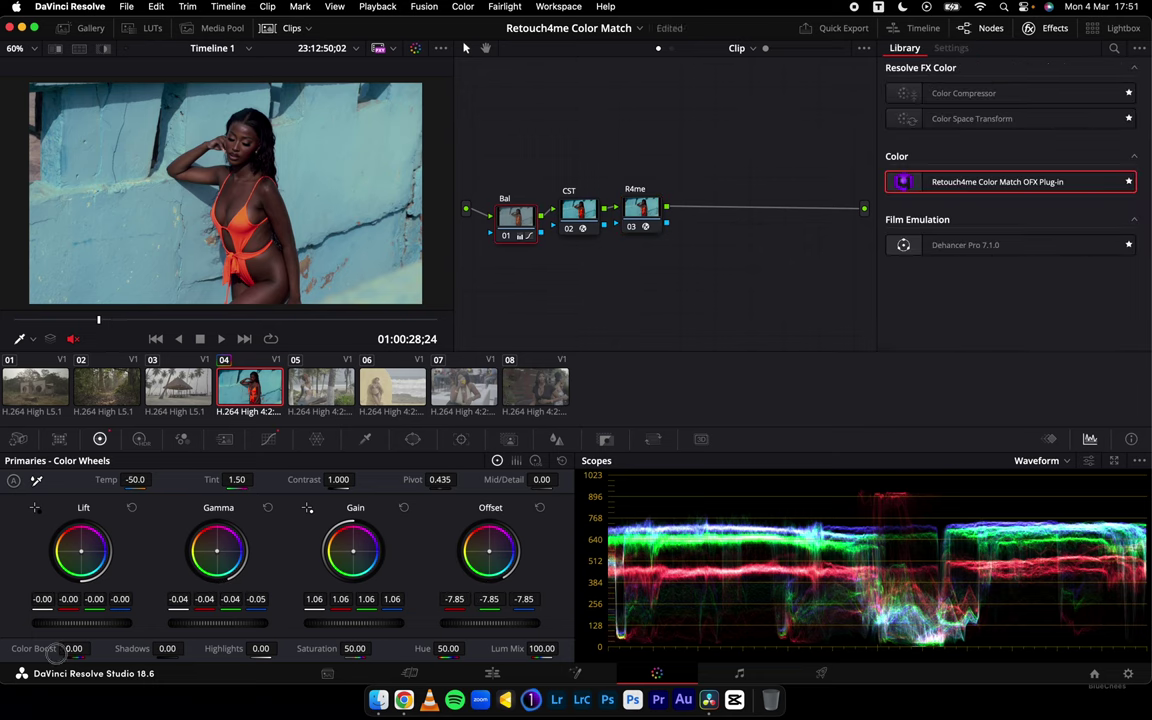
drag(68, 649, 66, 649)
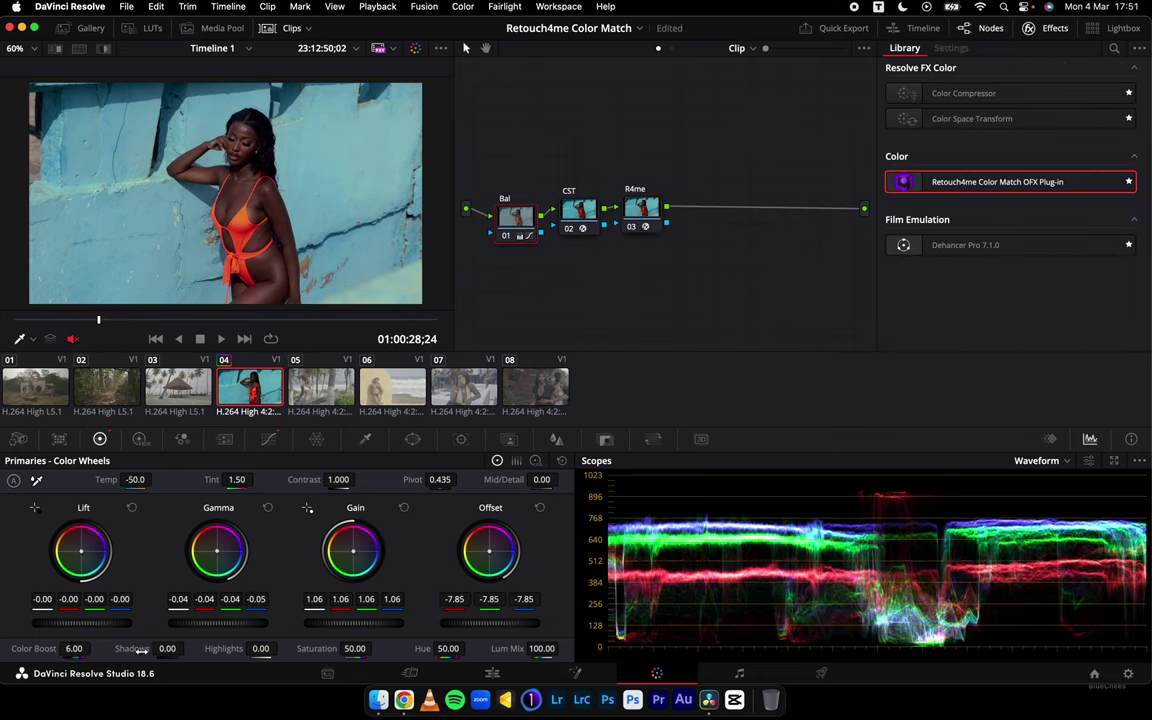
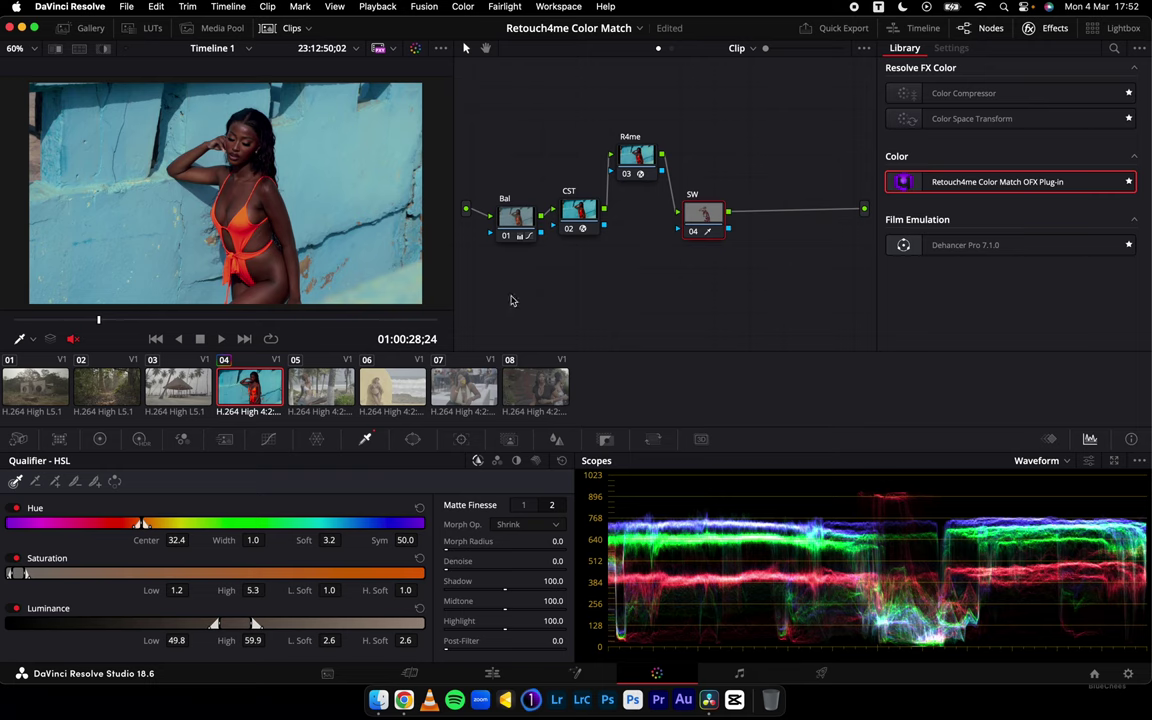
Highlight the SW node's qualifier selection and add more skin samples from the face and arms
key(shift+h)
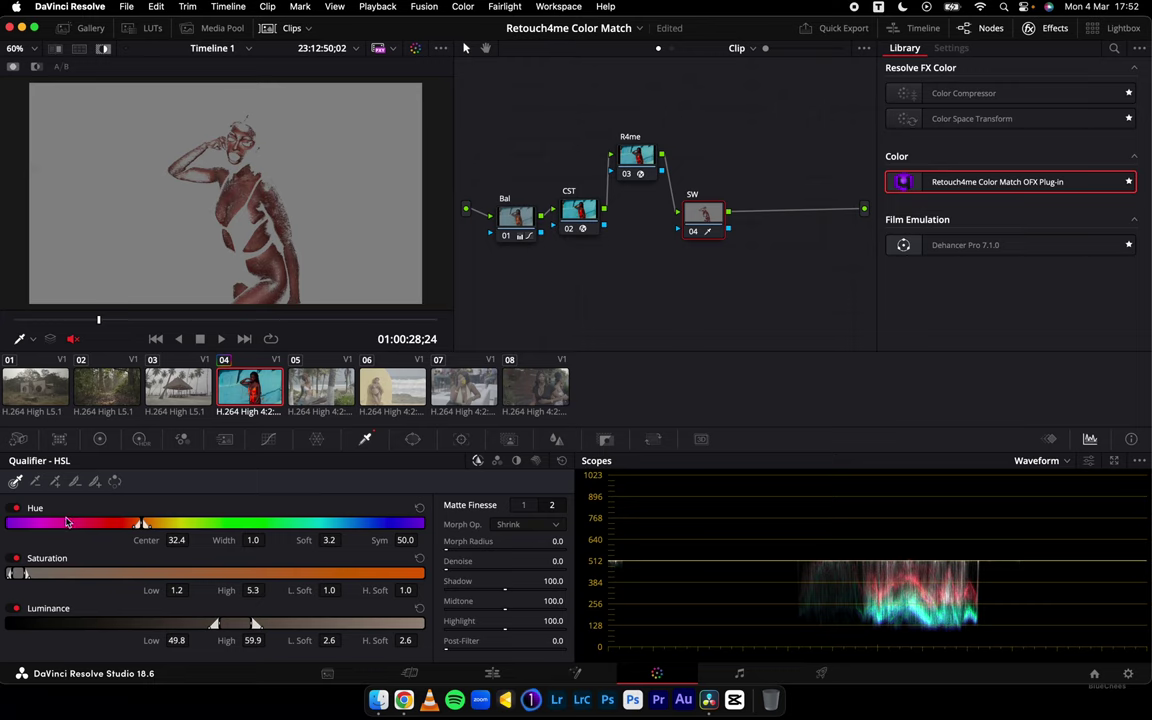
click(55, 482)
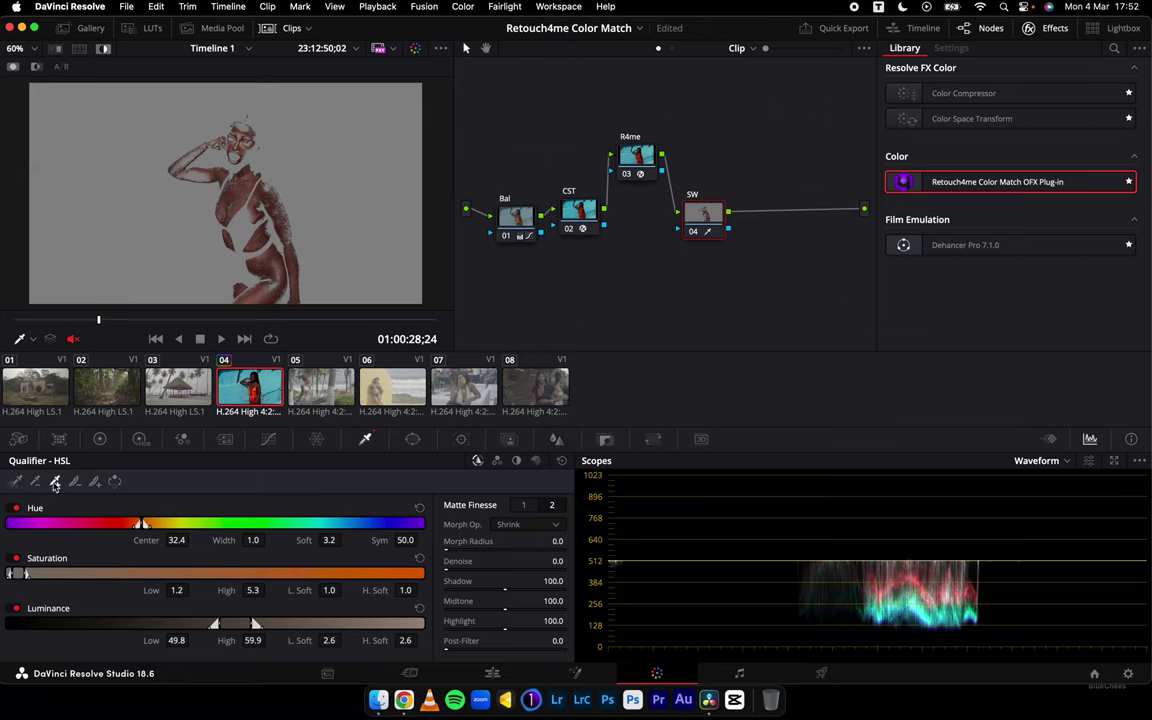
click(247, 121)
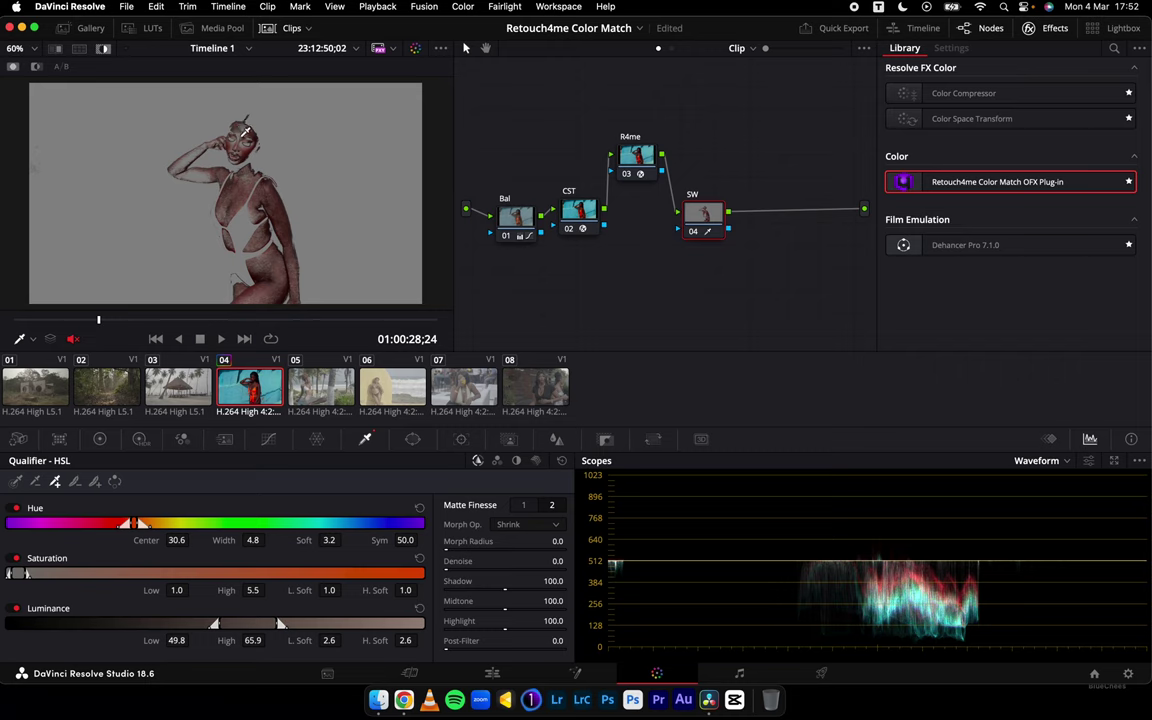
click(245, 145)
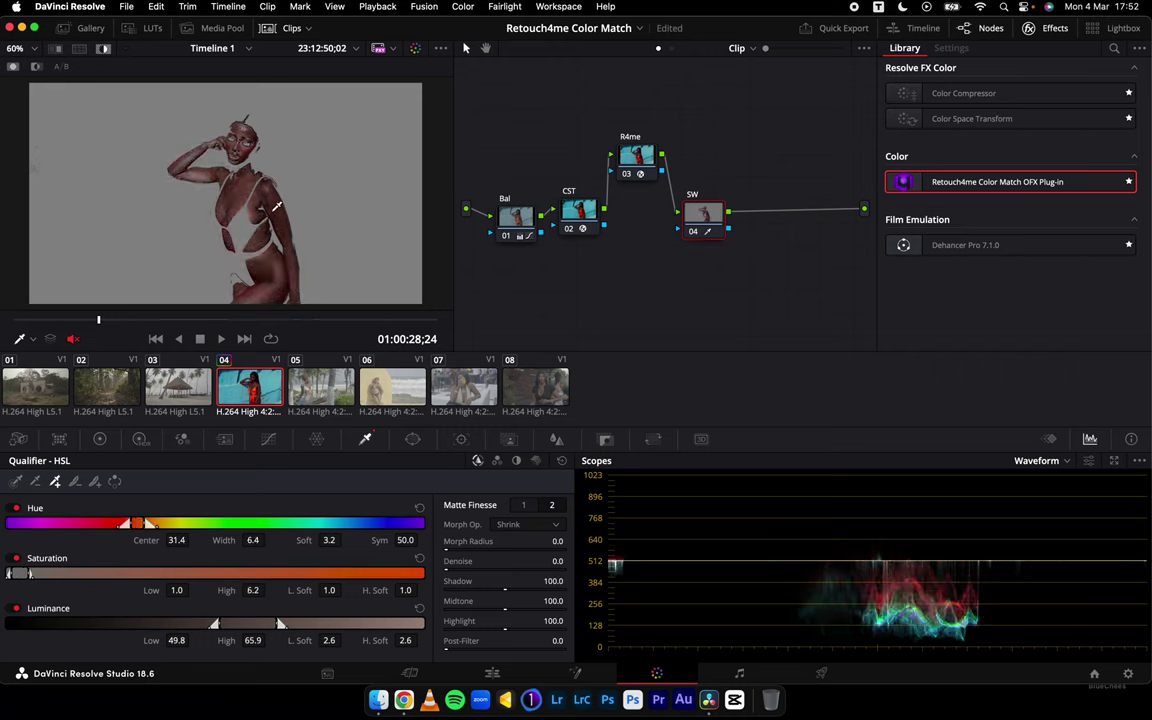
click(297, 236)
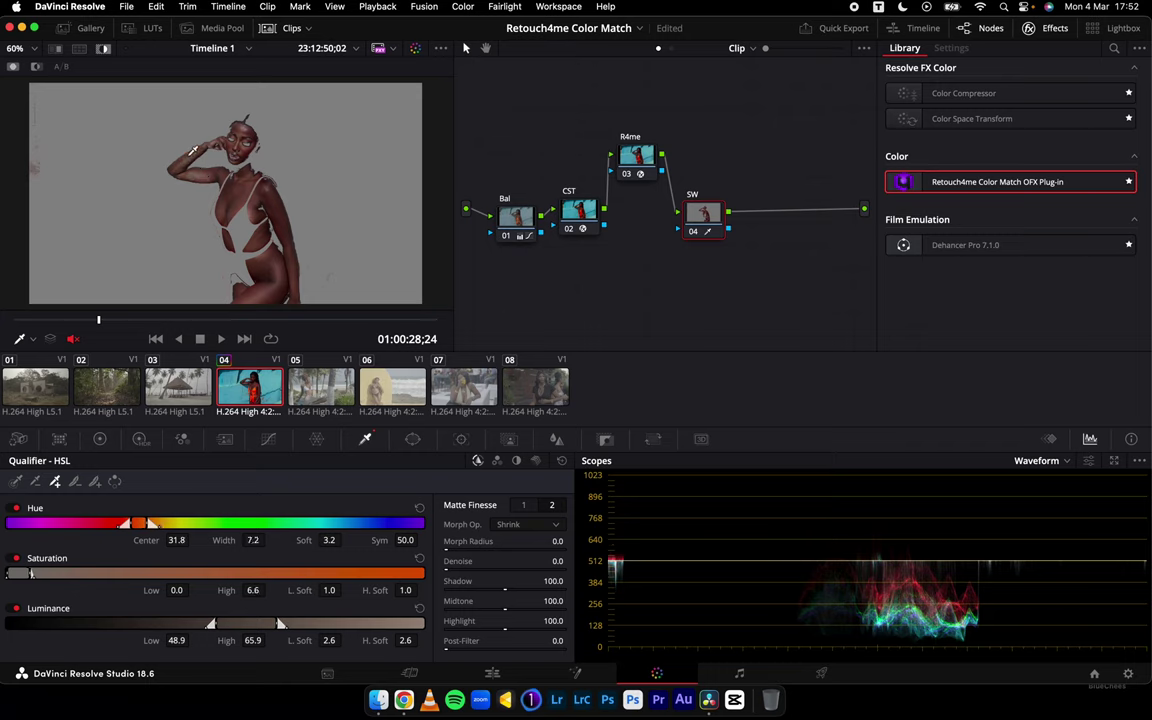
click(200, 173)
scroll(187, 156, up, 3)
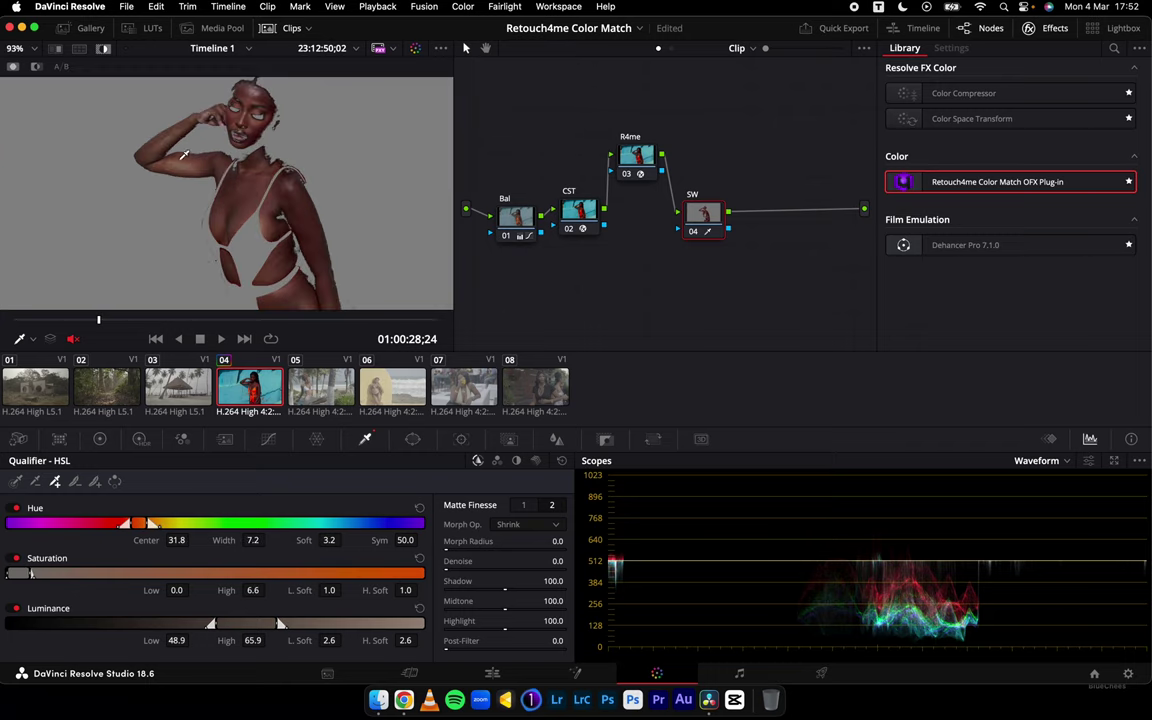
click(142, 128)
click(238, 88)
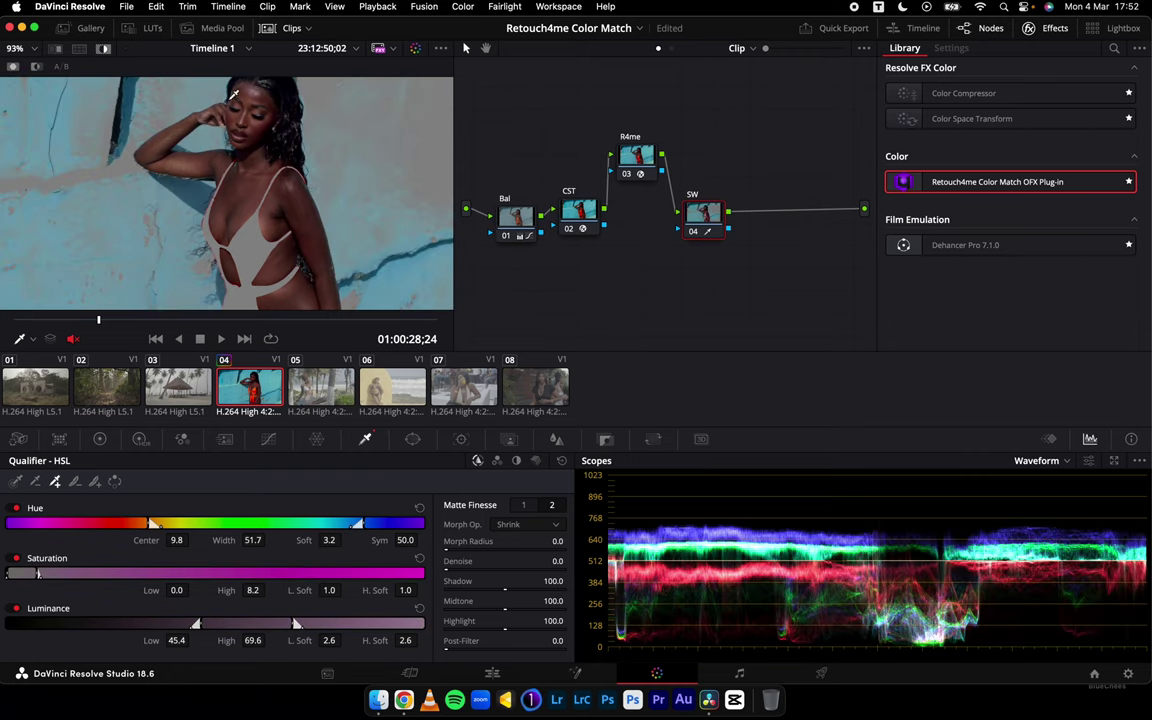
click(205, 175)
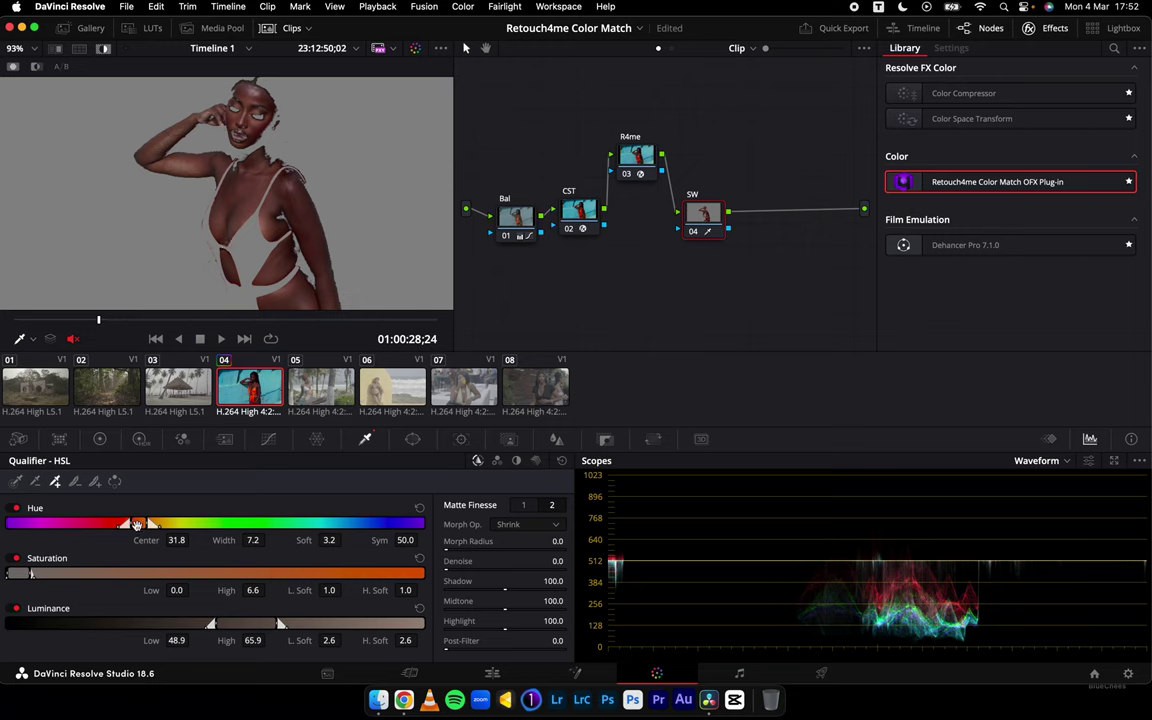
Refine the SW node's skin matte with hue Center 32.9 and Matte Finesse Denoise 4.8, and turn off the highlight view
drag(176, 540, 197, 540)
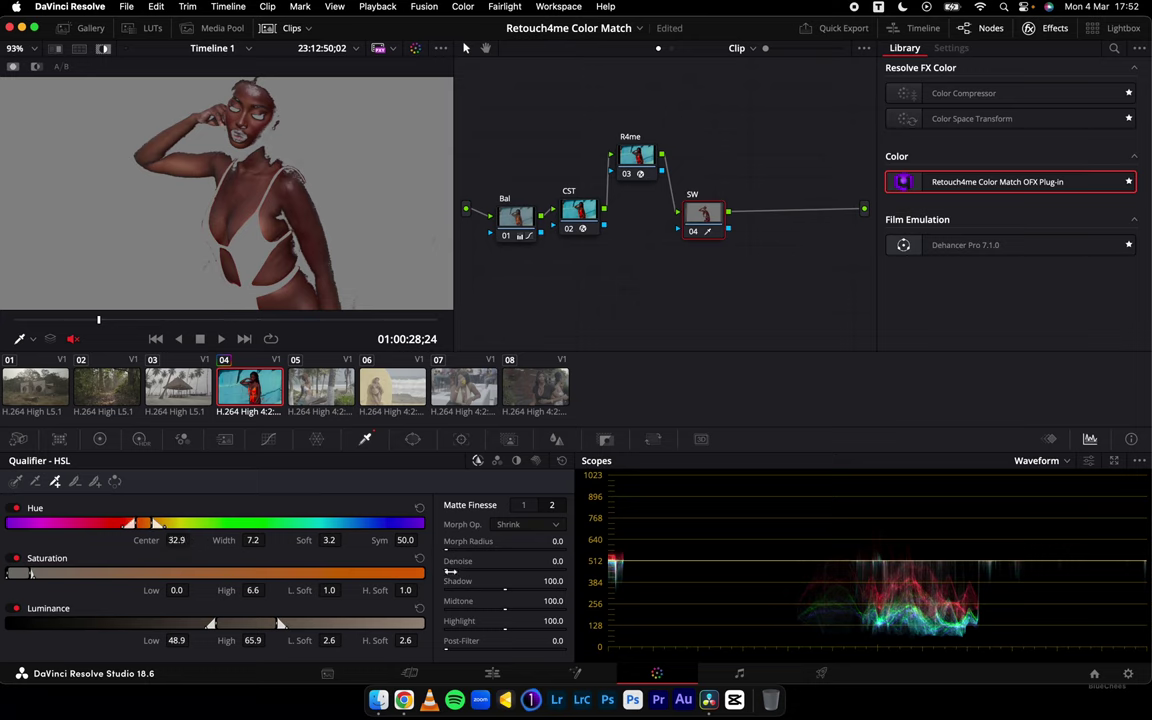
click(518, 505)
drag(450, 621, 572, 622)
click(551, 505)
drag(451, 566, 483, 564)
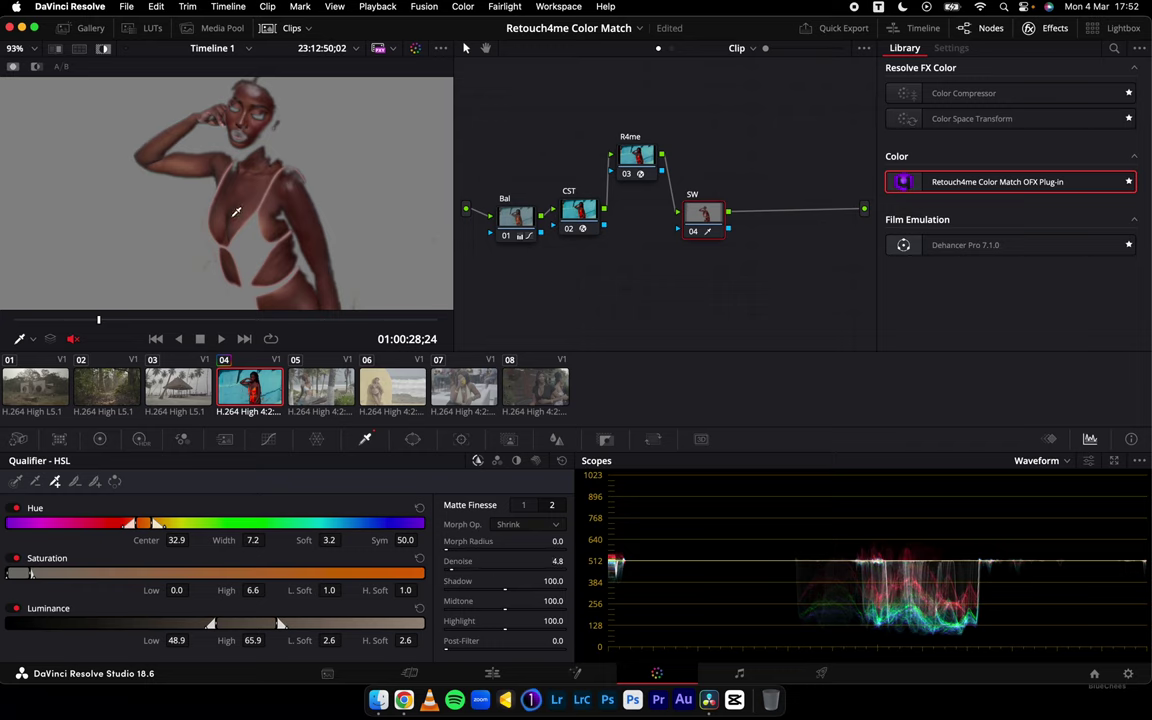
scroll(215, 192, down, 3)
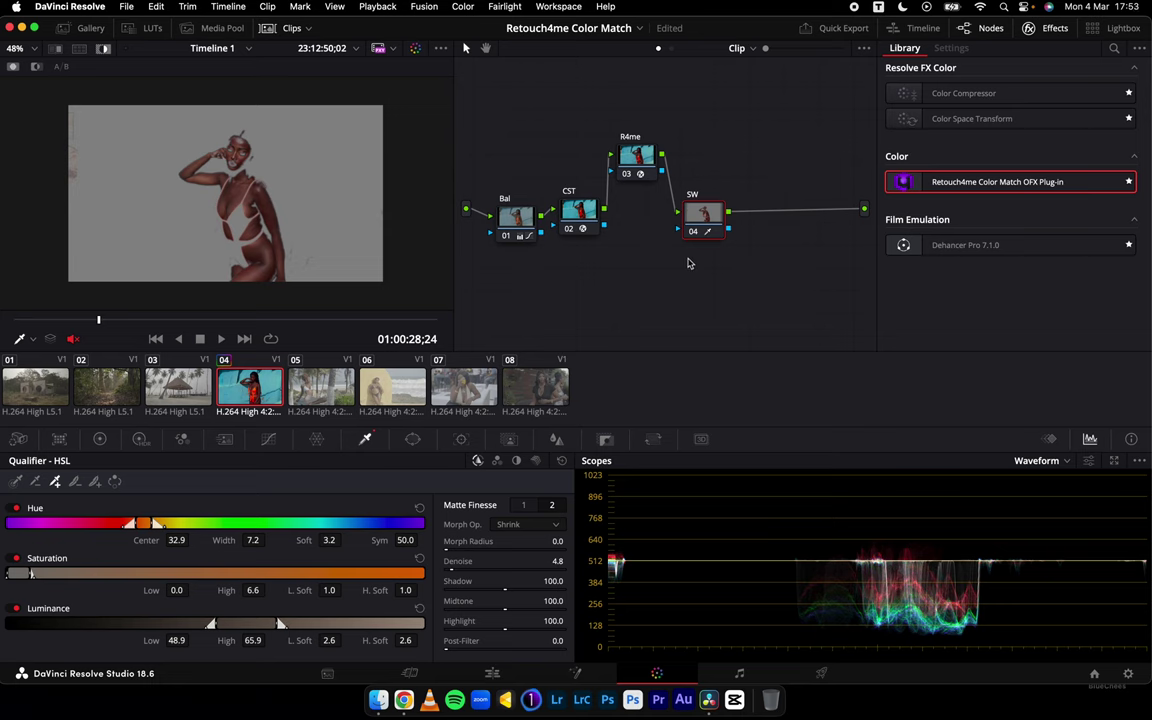
key(shift+h)
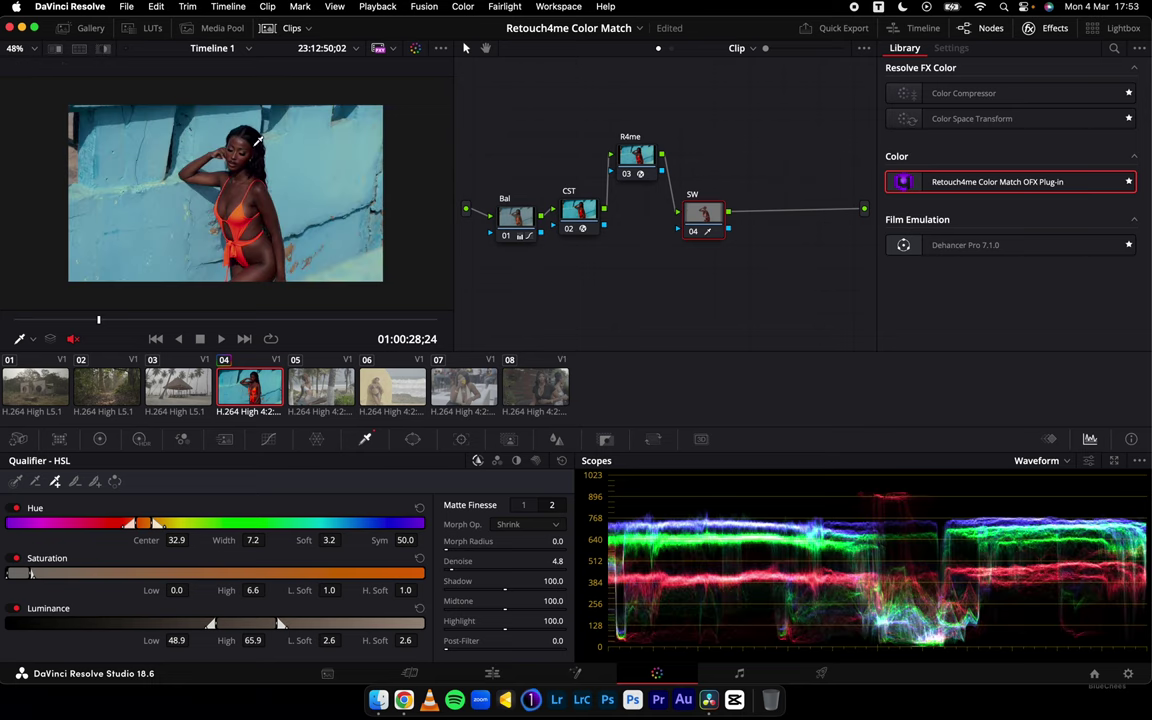
Apply the Color Compressor effect to the SW node and sample the woman's skin as its Target Color
drag(946, 96, 706, 222)
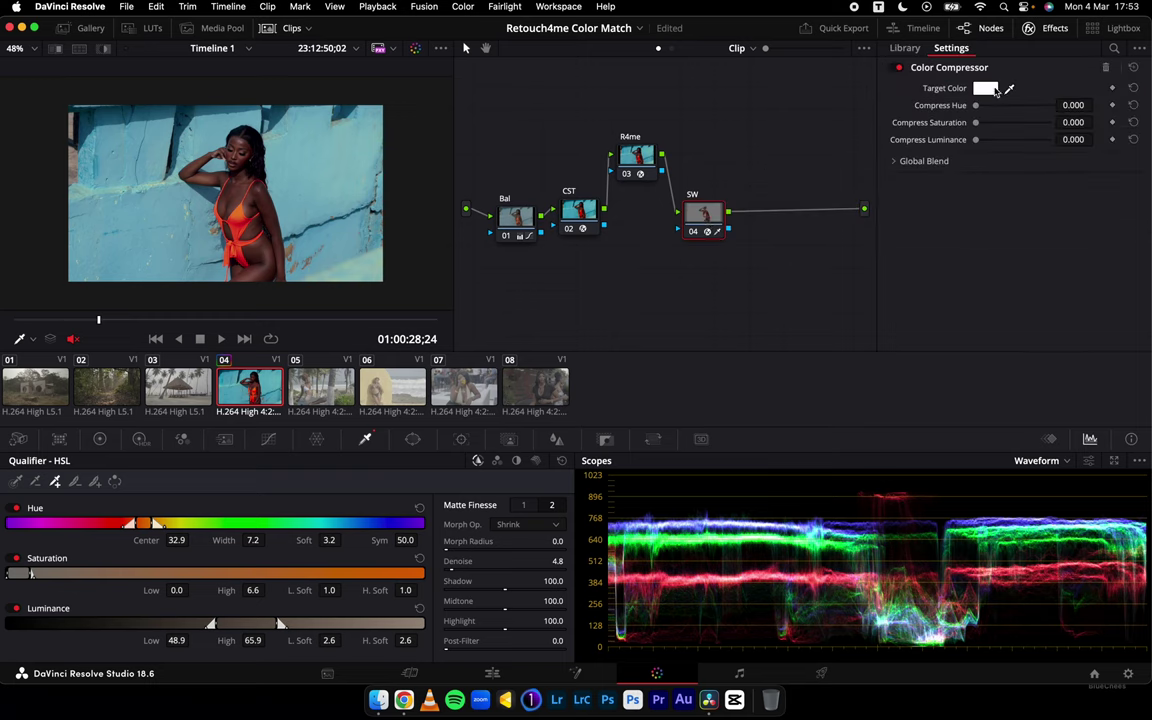
click(1008, 90)
click(231, 197)
Set Compress Hue to 0.340, Compress Saturation to 0.091 and Compress Luminance to 0.027, and check the skin in full screen
mouse_move(977, 107)
mouse_down()
mouse_move(1001, 107)
mouse_move(983, 127)
mouse_up()
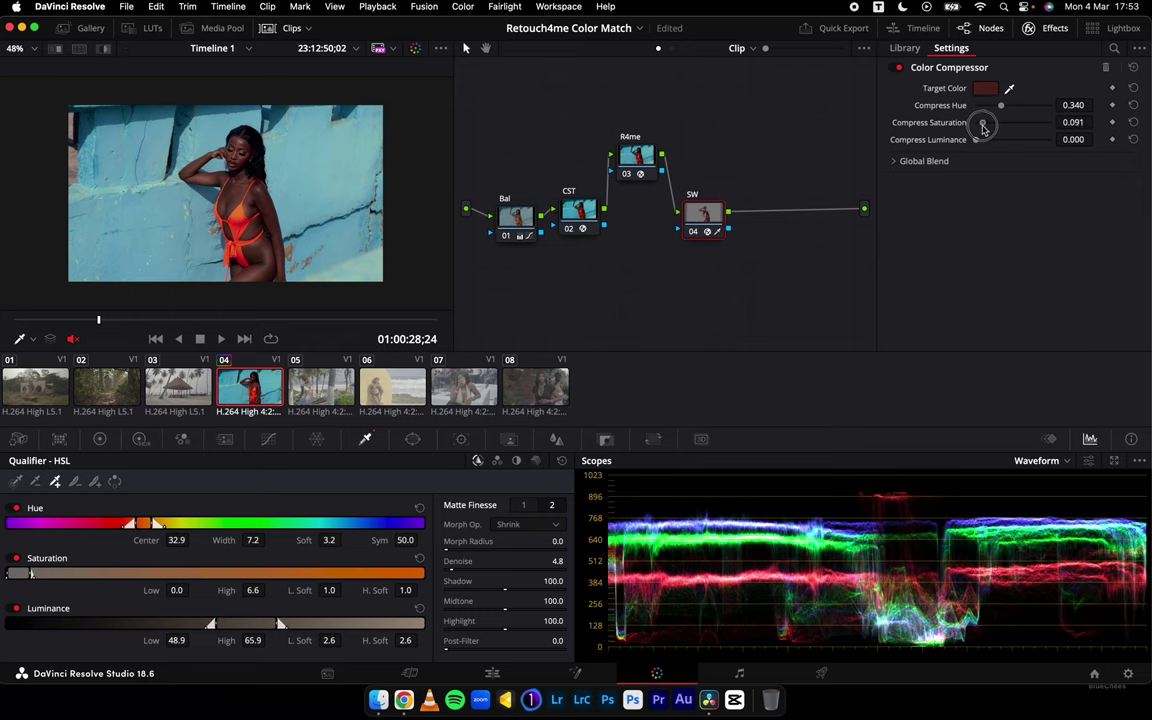
mouse_move(976, 140)
mouse_down()
mouse_move(1045, 146)
mouse_move(967, 149)
mouse_move(978, 148)
mouse_up()
key(super+f)
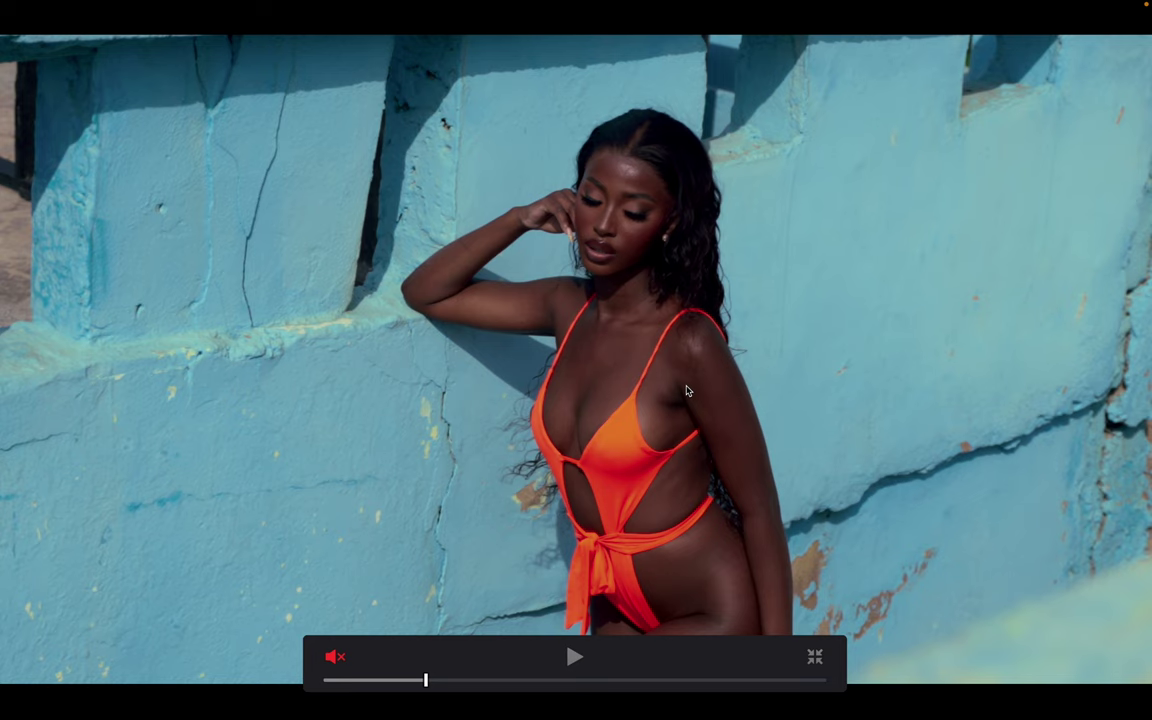
key(super+f)
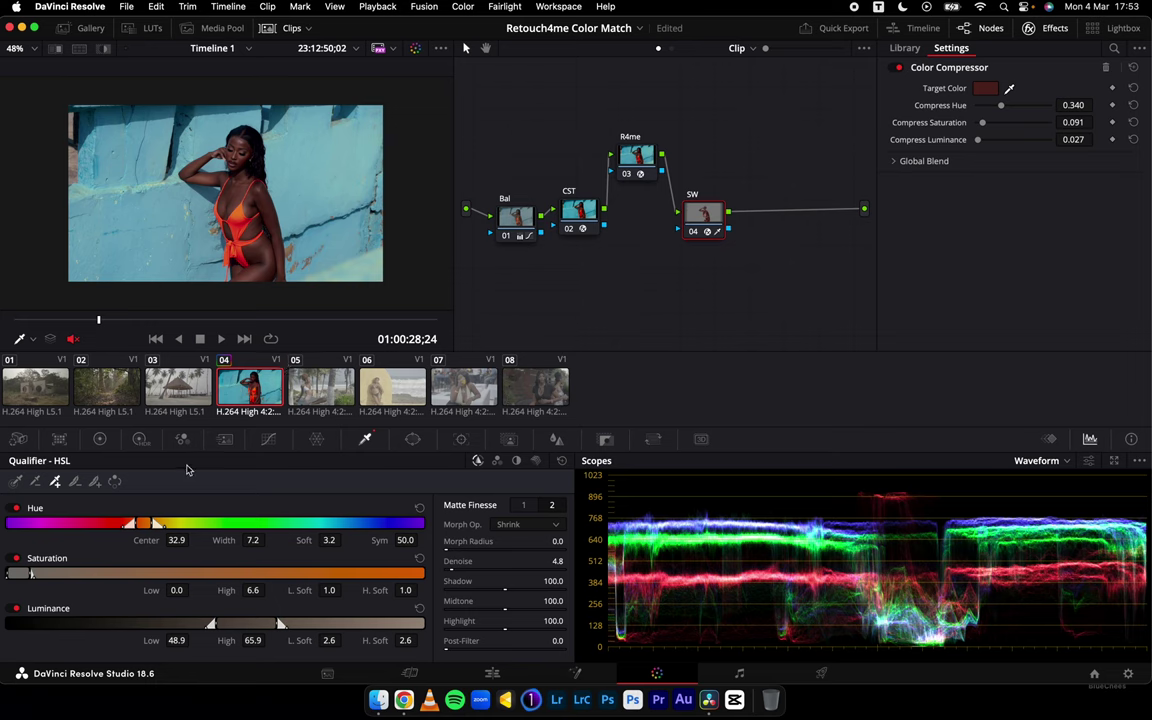
Lower the SW node's master gamma to -0.03 and review the clip in full screen from its first frame
click(99, 438)
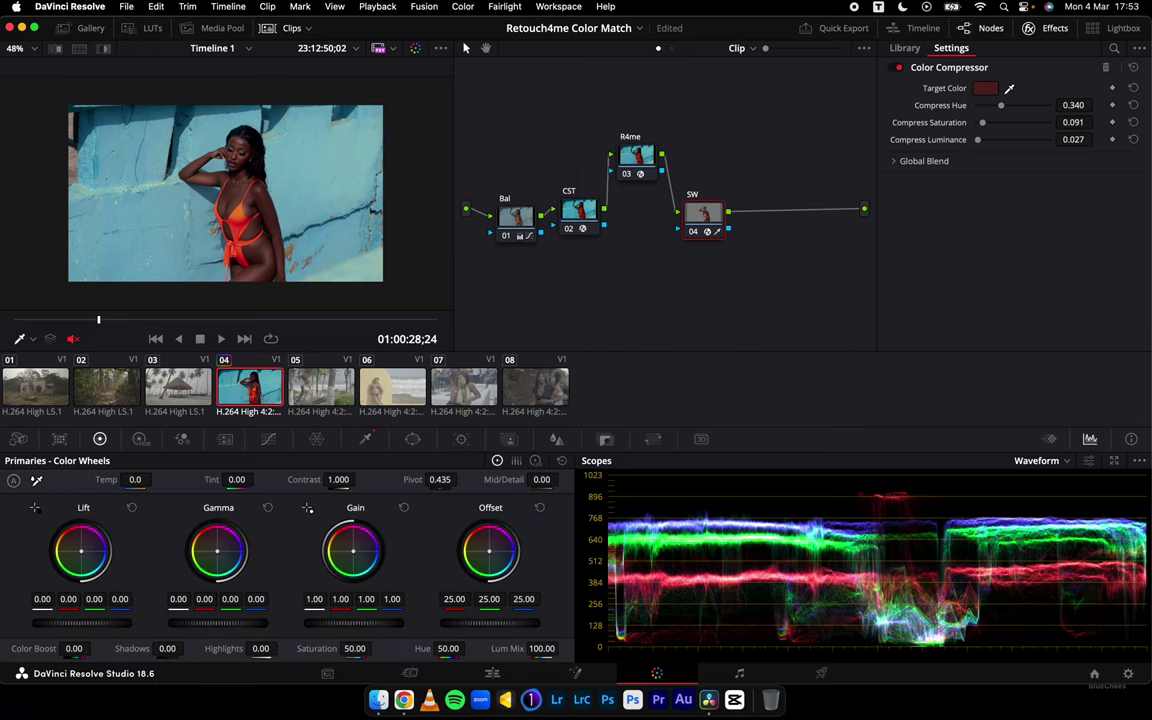
drag(229, 627, 144, 626)
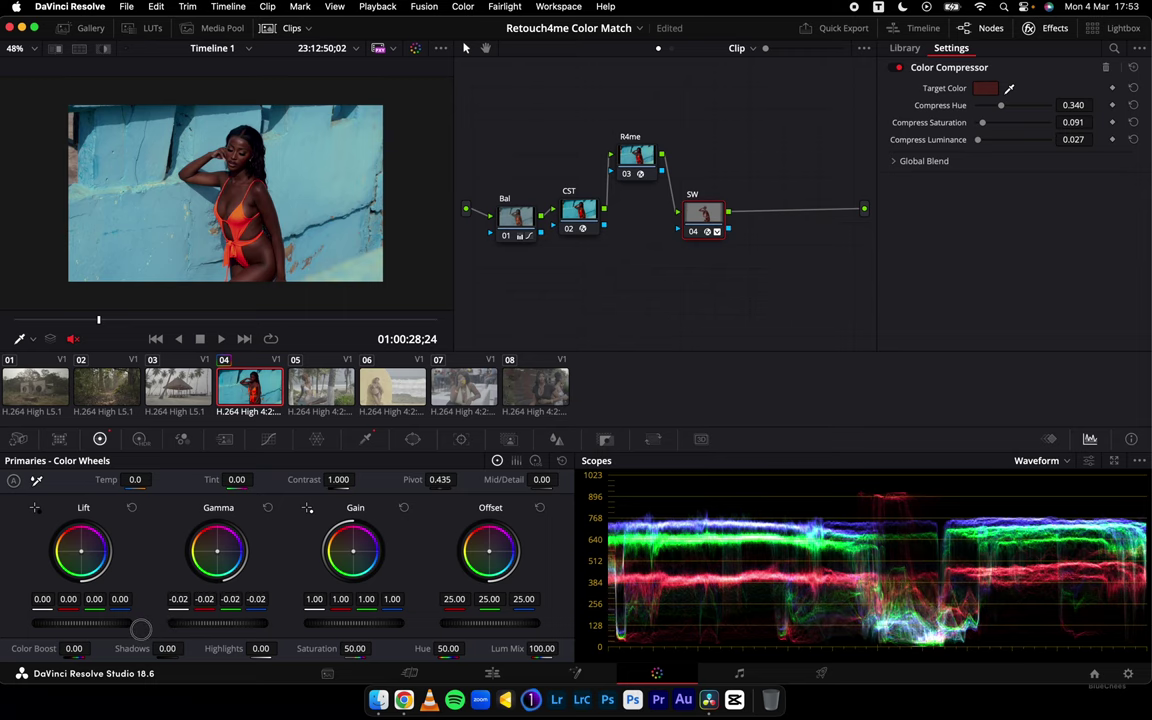
drag(146, 630, 105, 631)
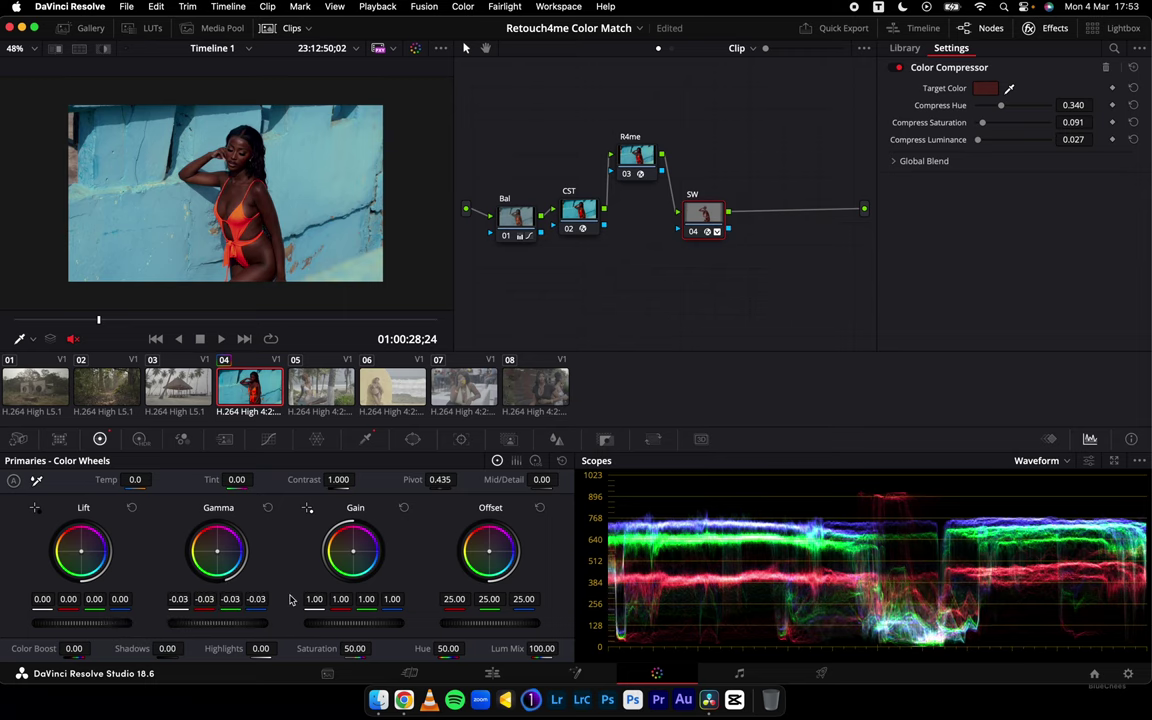
key(super+f)
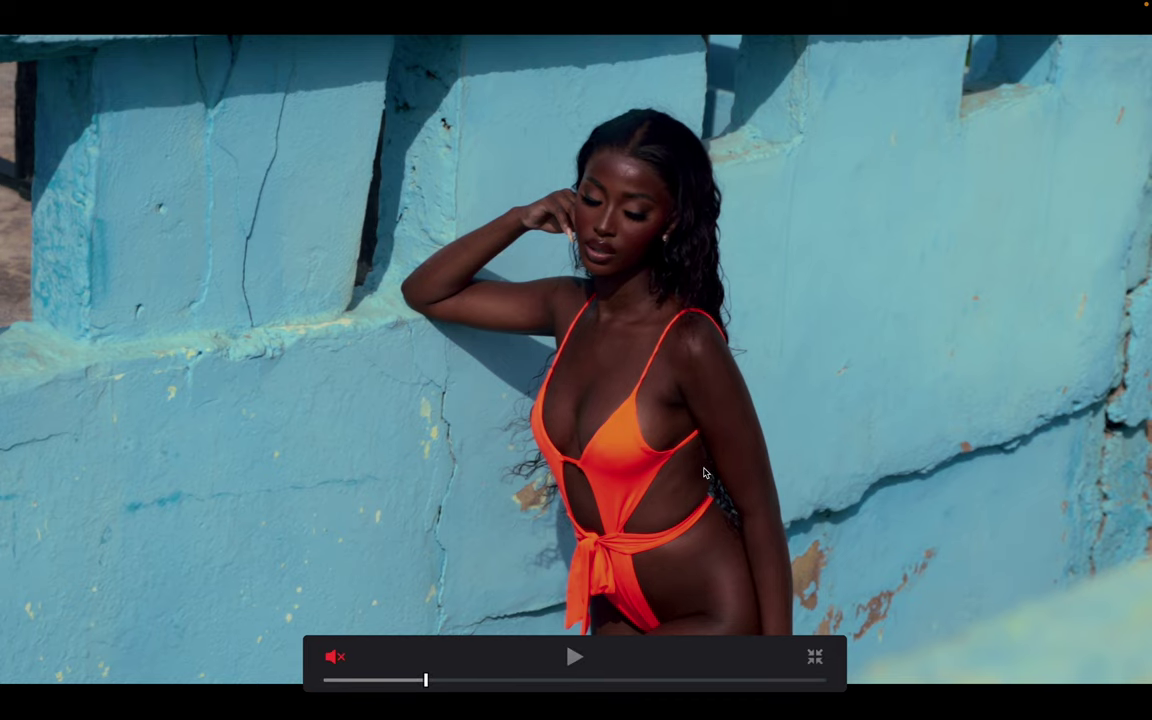
drag(393, 686, 273, 682)
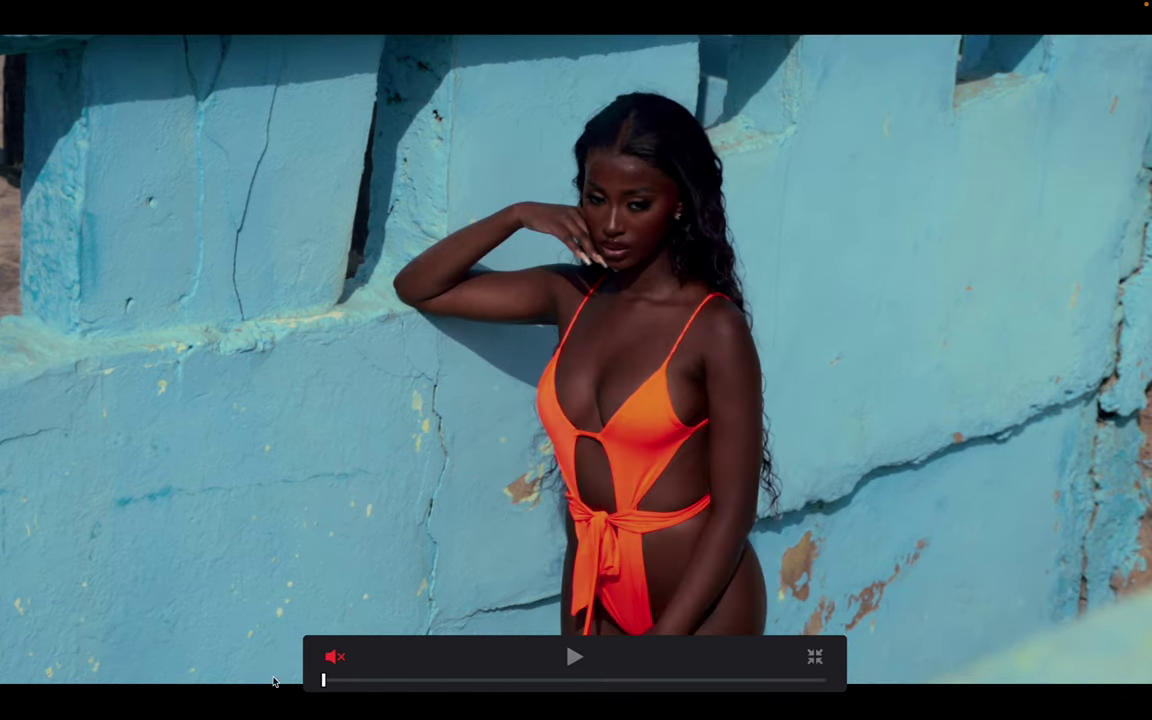
Play the clip in full screen, pause near its end to inspect the woman's skin, and return to the grading workspace
key(space)
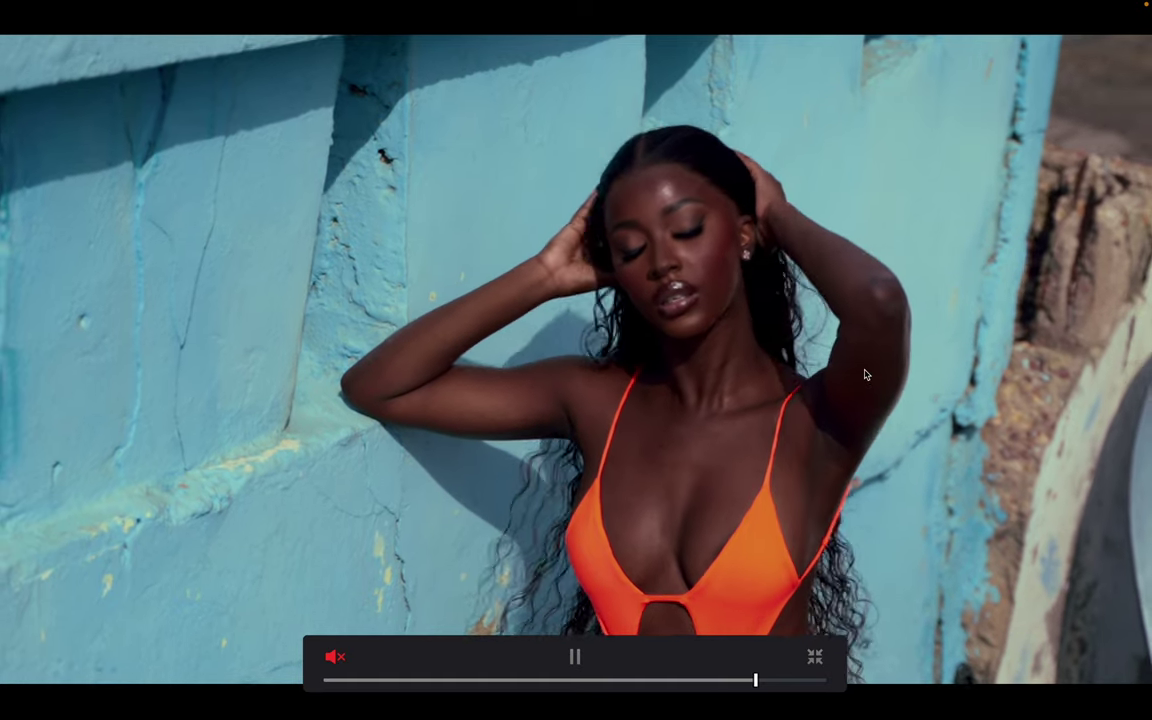
click(866, 375)
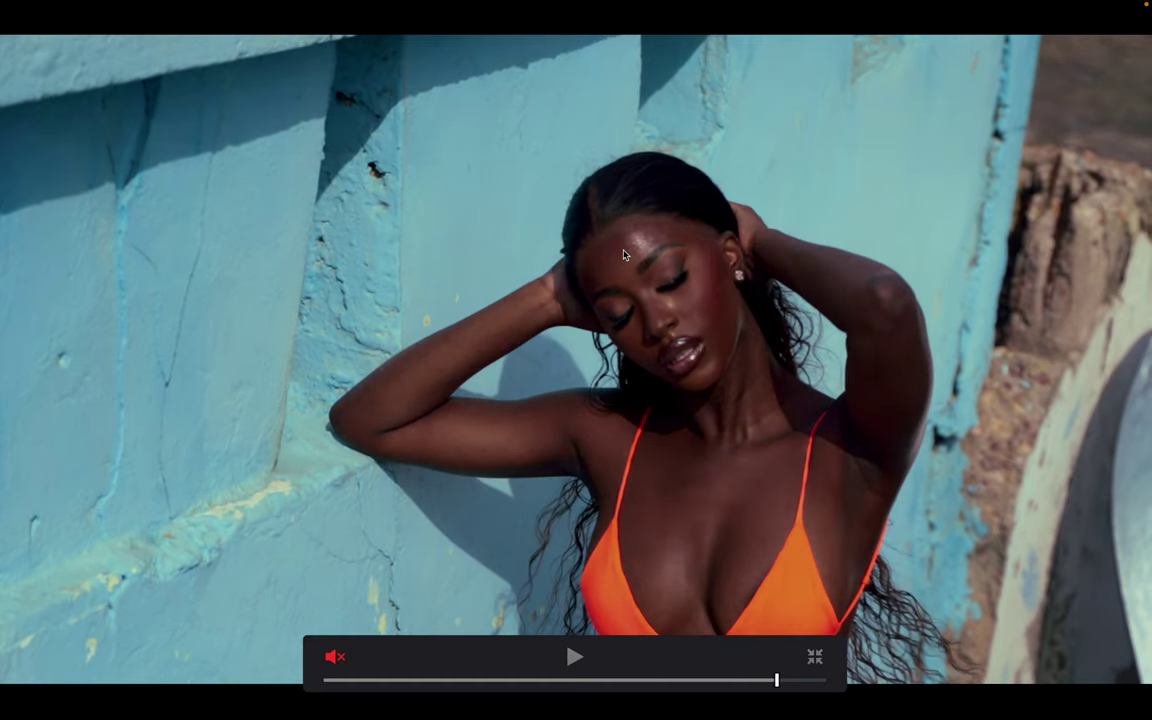
key(Escape)
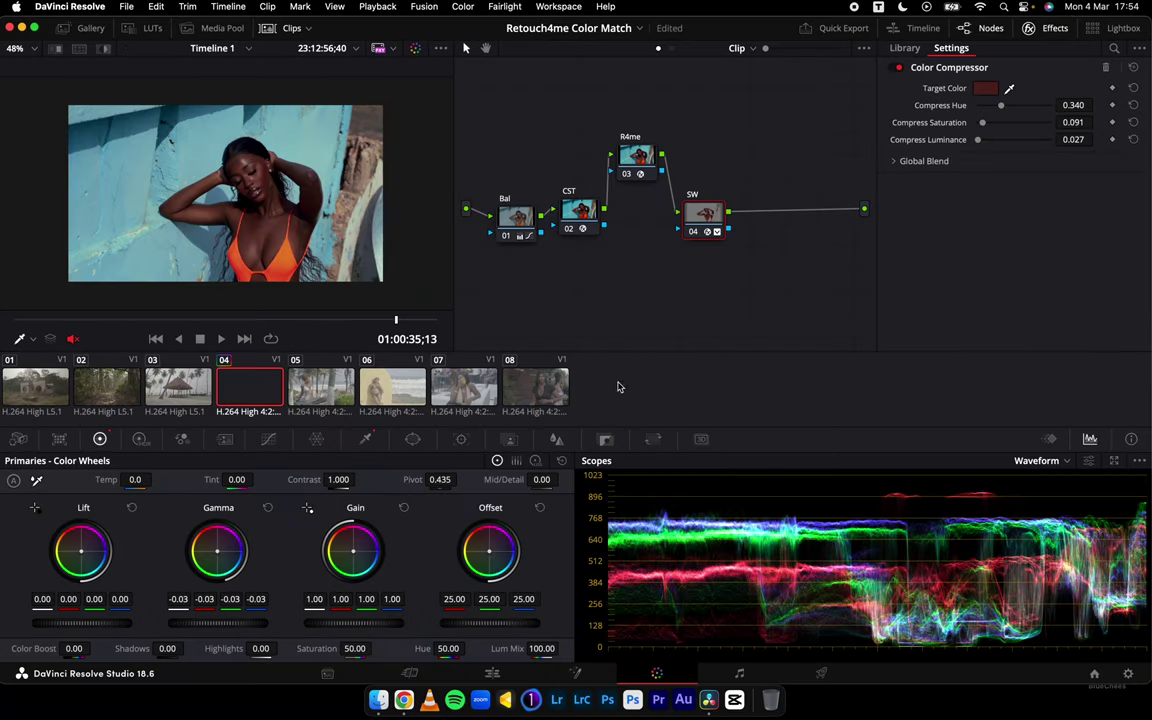
Lower the SW node's high-saturation end to 0.57 on the Sat Vs Lum curve and 0.71 on Sat Vs Sat, checking the skin in full screen
click(270, 440)
click(484, 461)
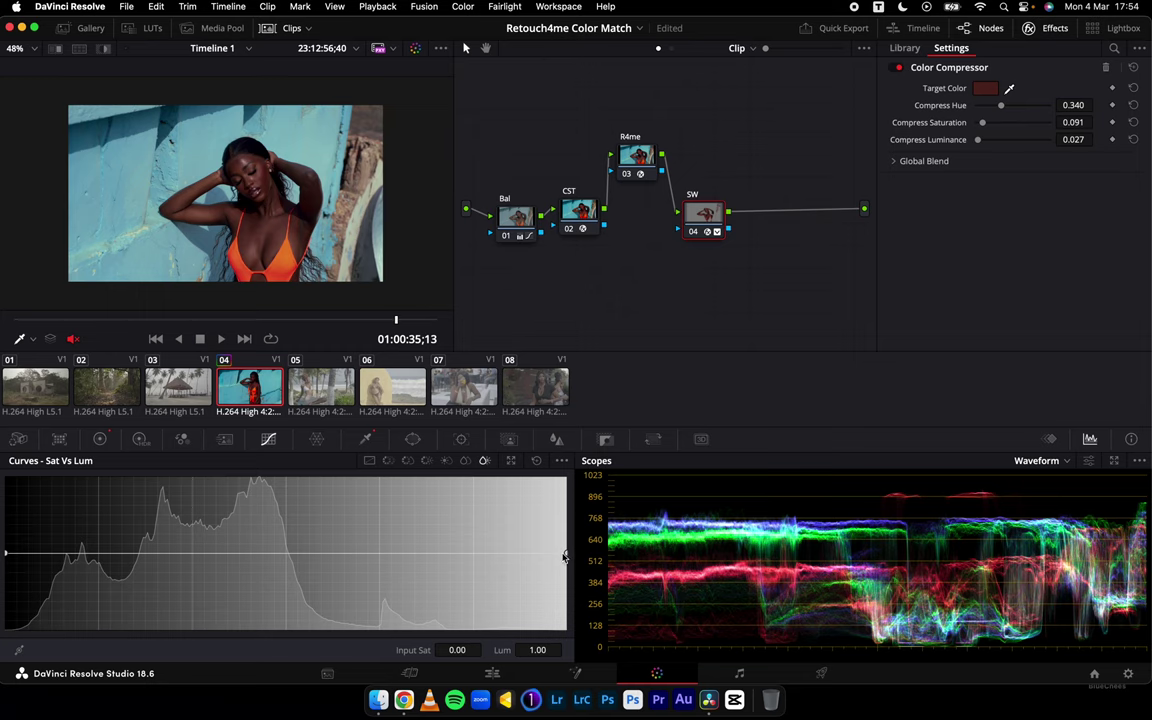
drag(565, 557, 576, 586)
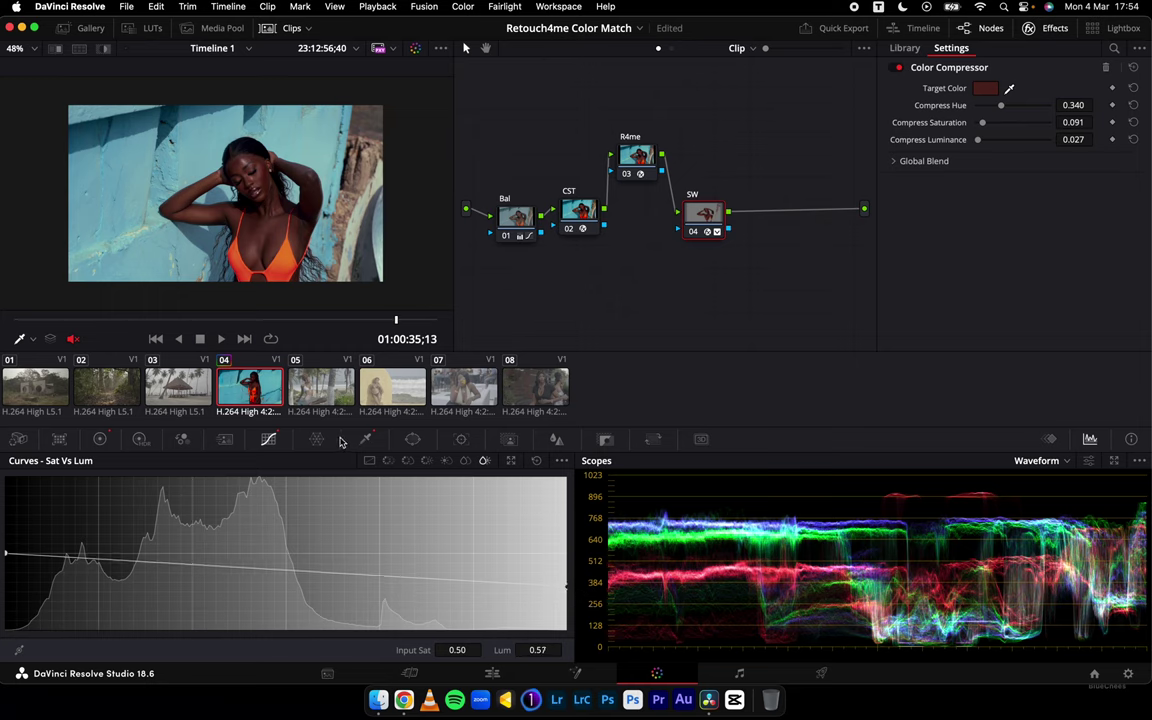
click(465, 460)
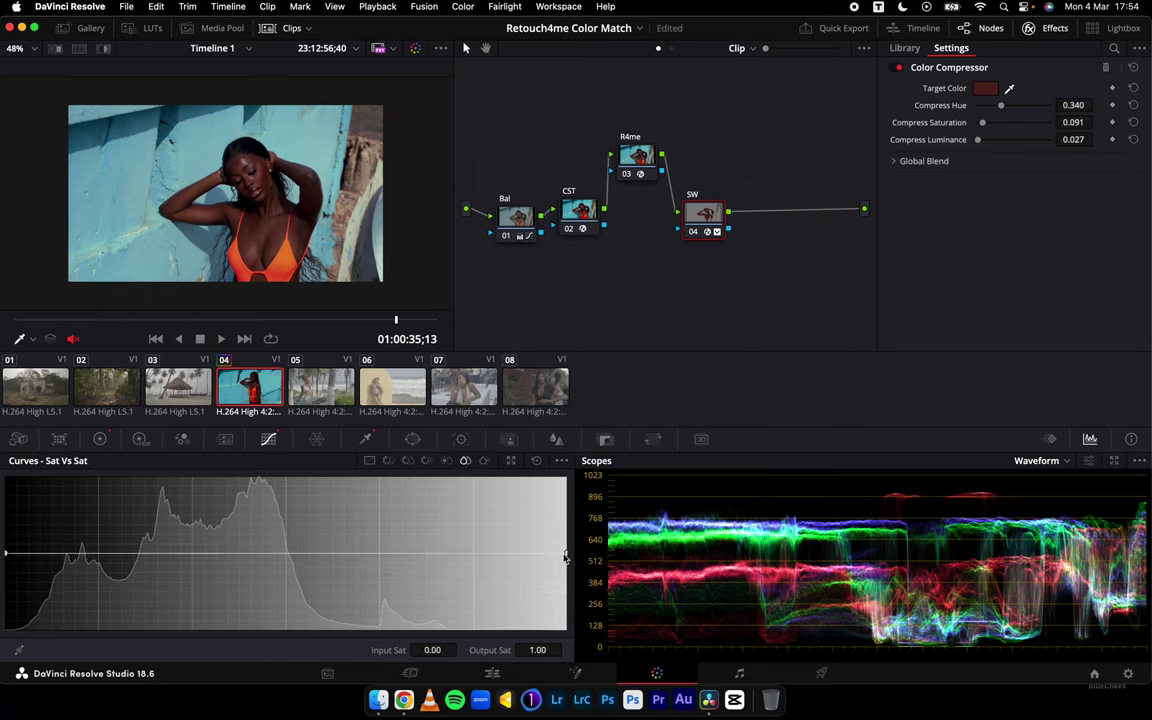
drag(566, 557, 587, 579)
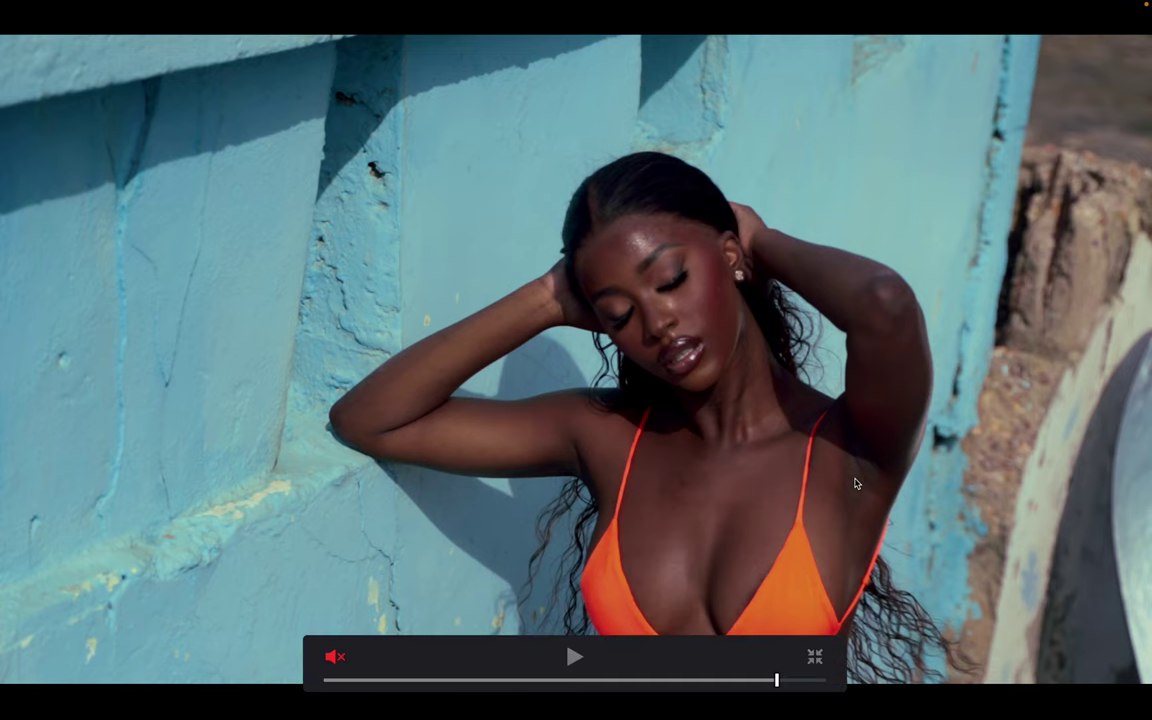
key(Escape)
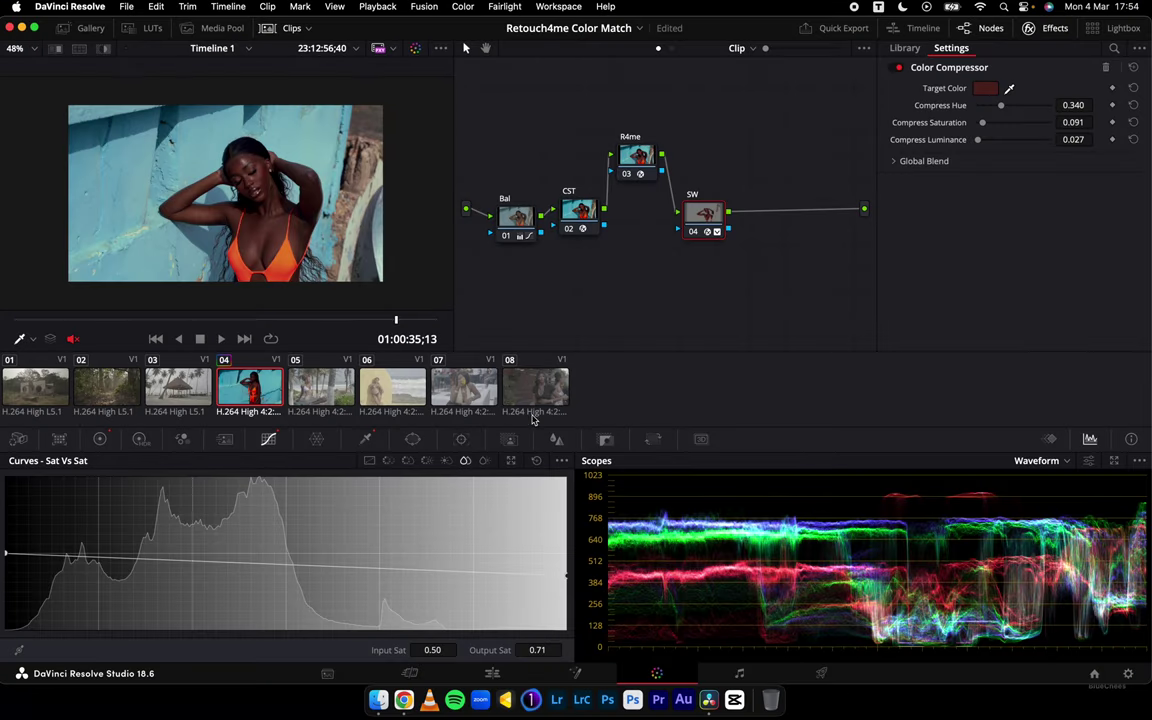
Set the SW node's Mid/Detail to -30.00 and play the clip in full screen from its start
click(99, 438)
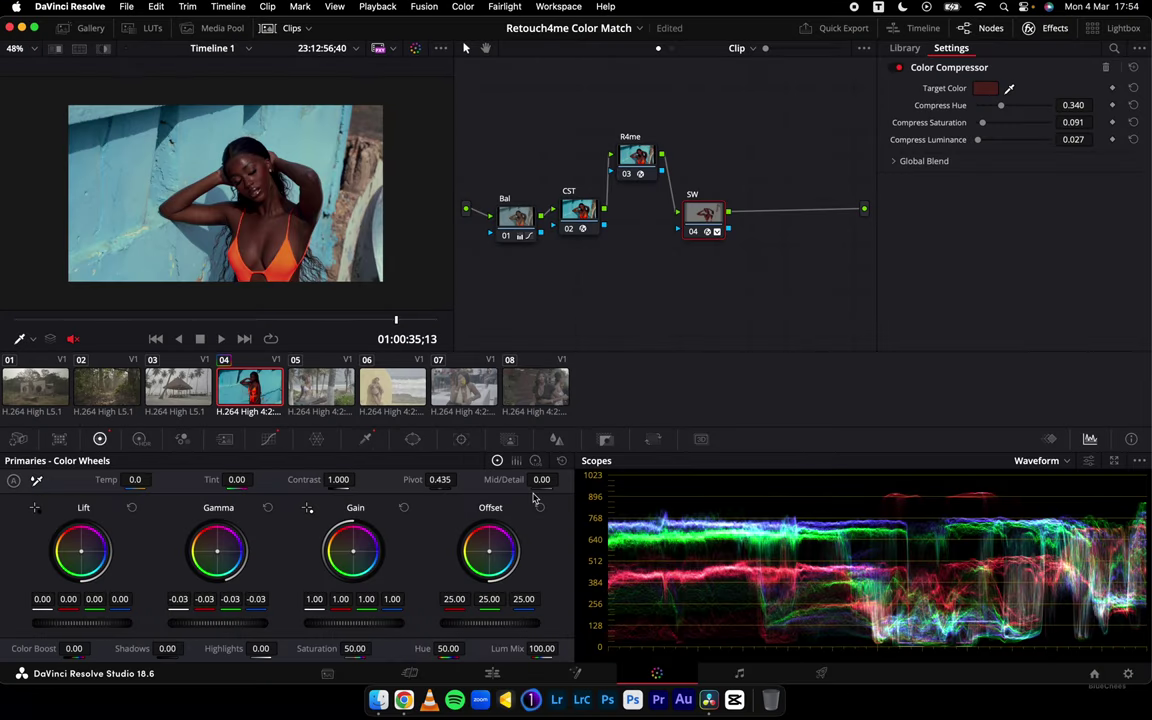
drag(519, 482, 483, 488)
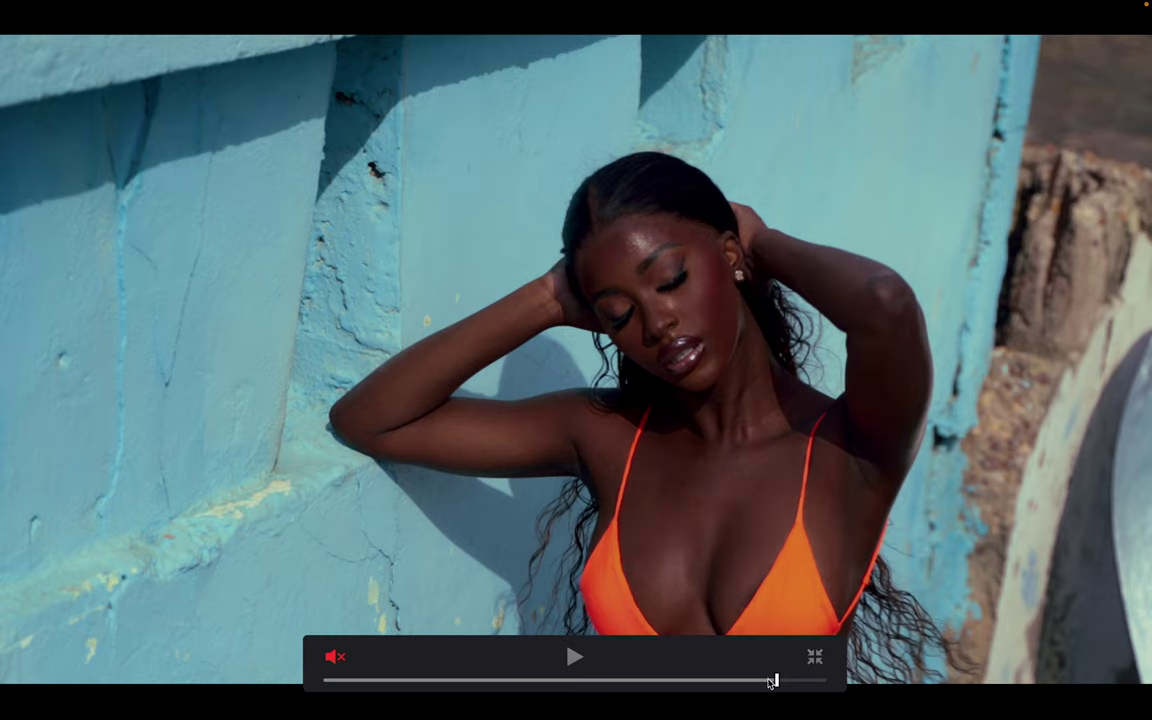
drag(770, 682, 283, 648)
key(space)
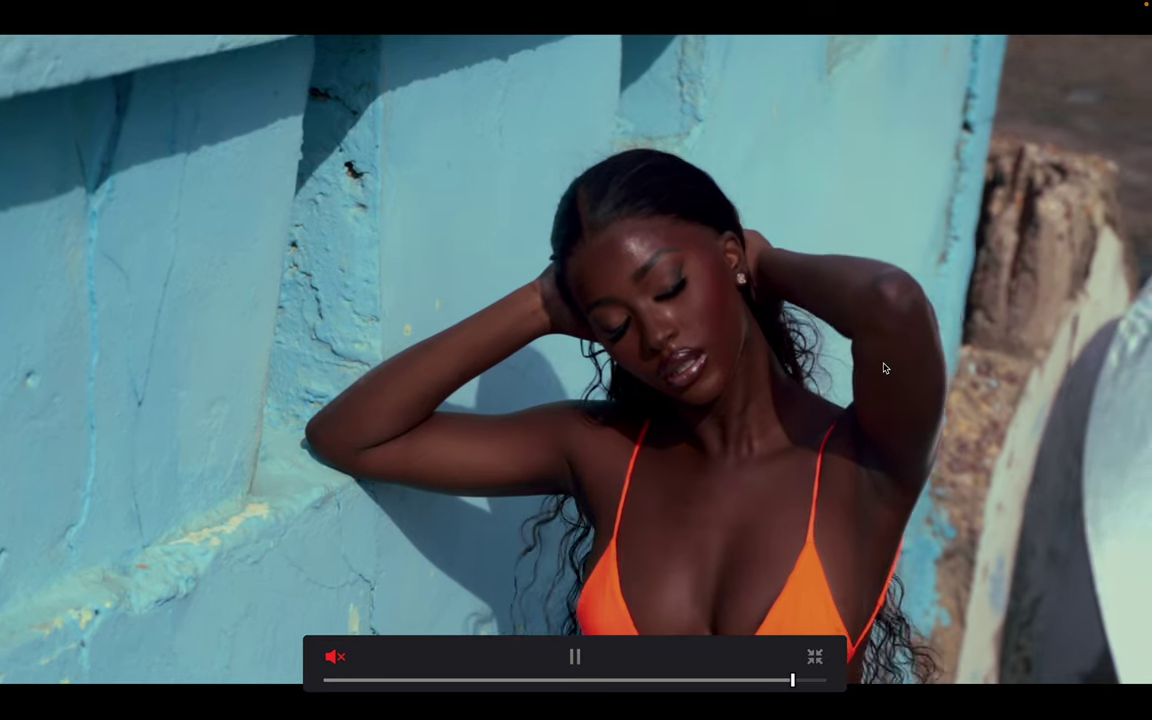
click(887, 366)
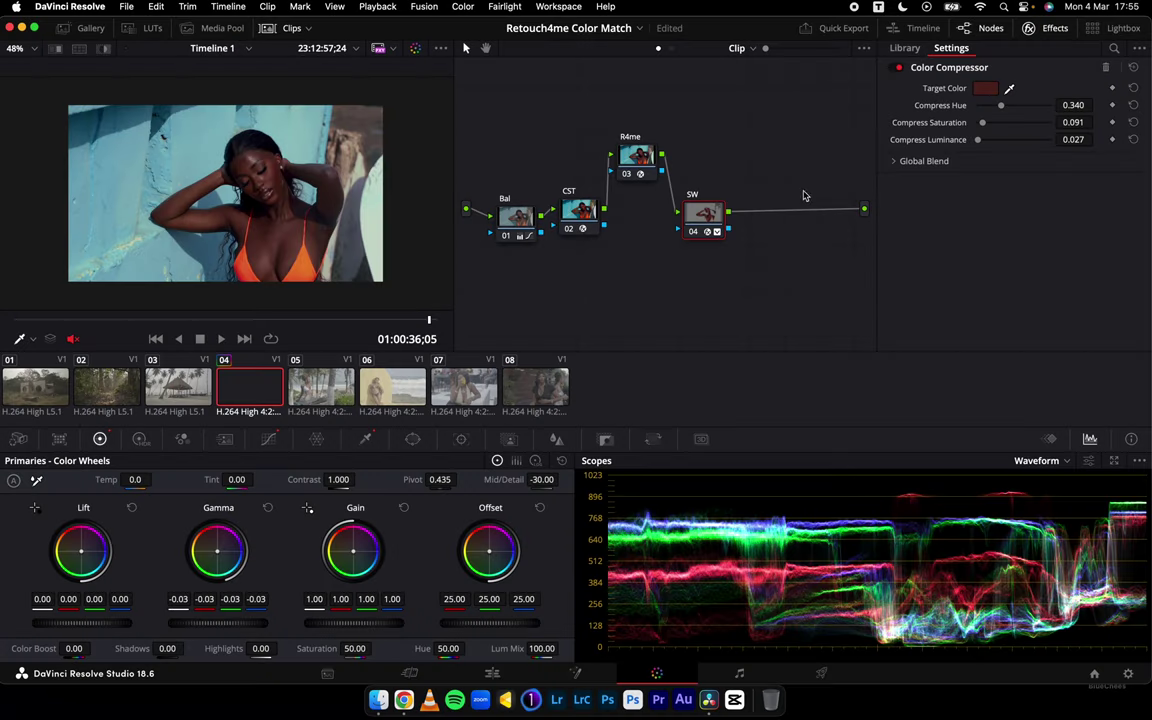
Toggle the SW and R4me nodes off and on to compare the grade, and scrub back toward the clip's beginning
key(ctrl+d)
key(ctrl+d)
key(ctrl+d)
key(ctrl+d)
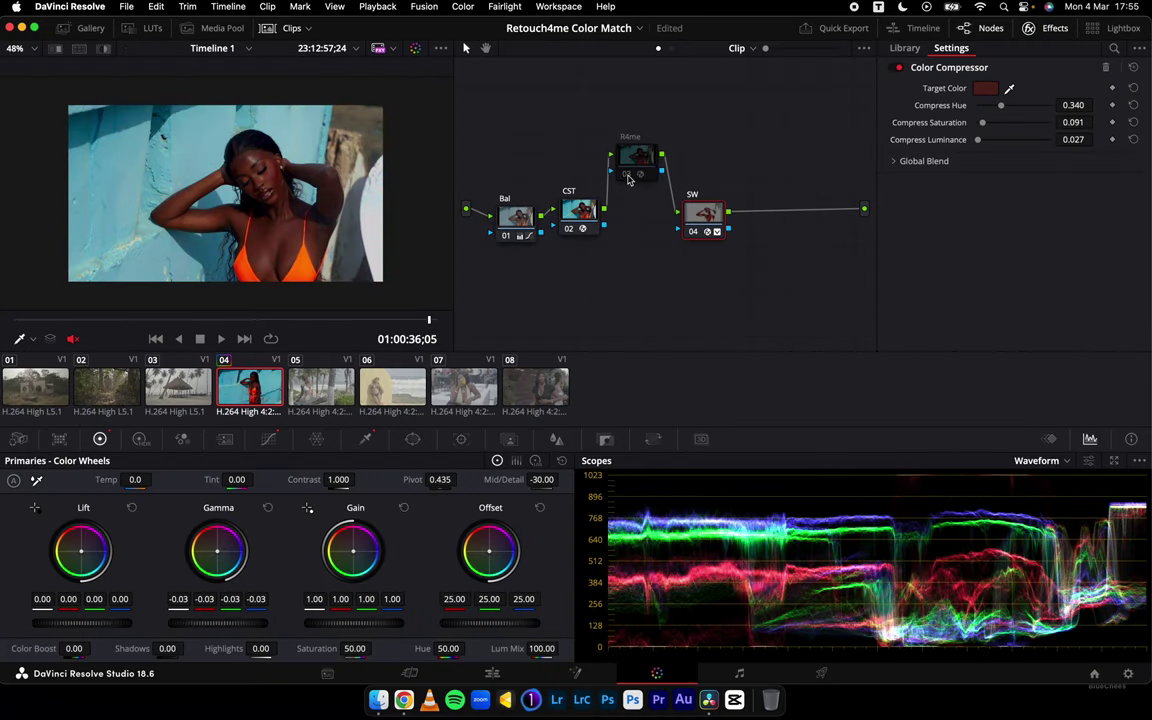
key(ctrl+d)
key(ctrl+d)
key(ctrl+d)
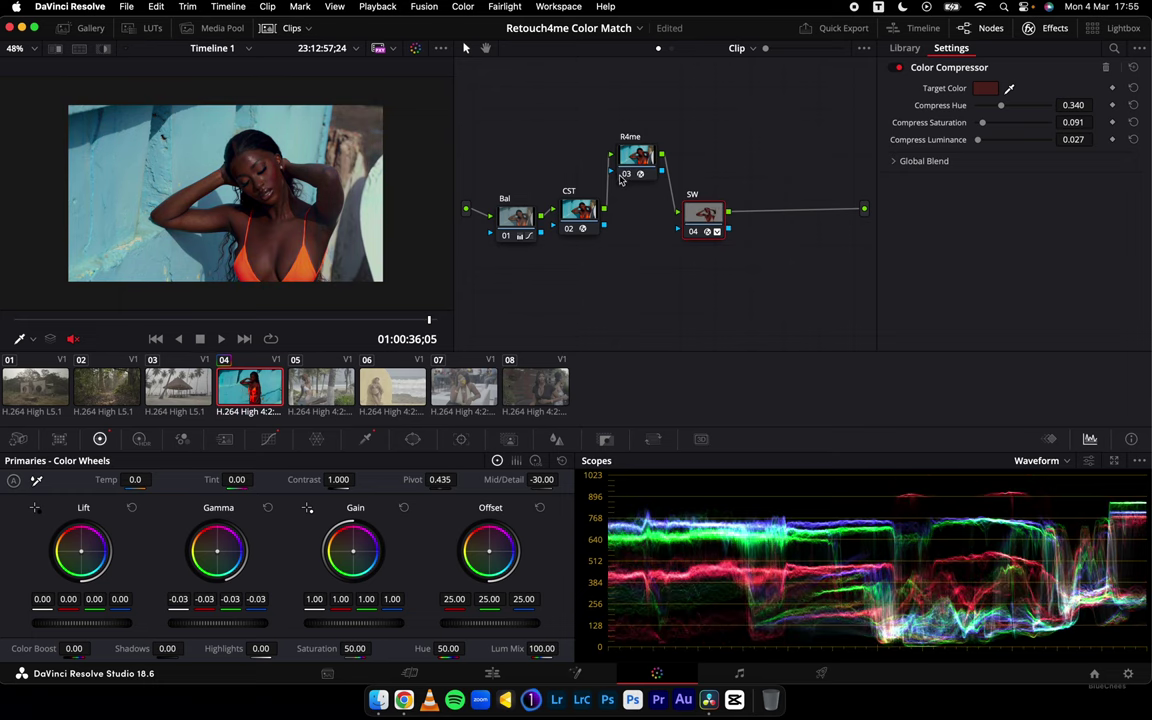
click(182, 319)
drag(182, 319, 67, 319)
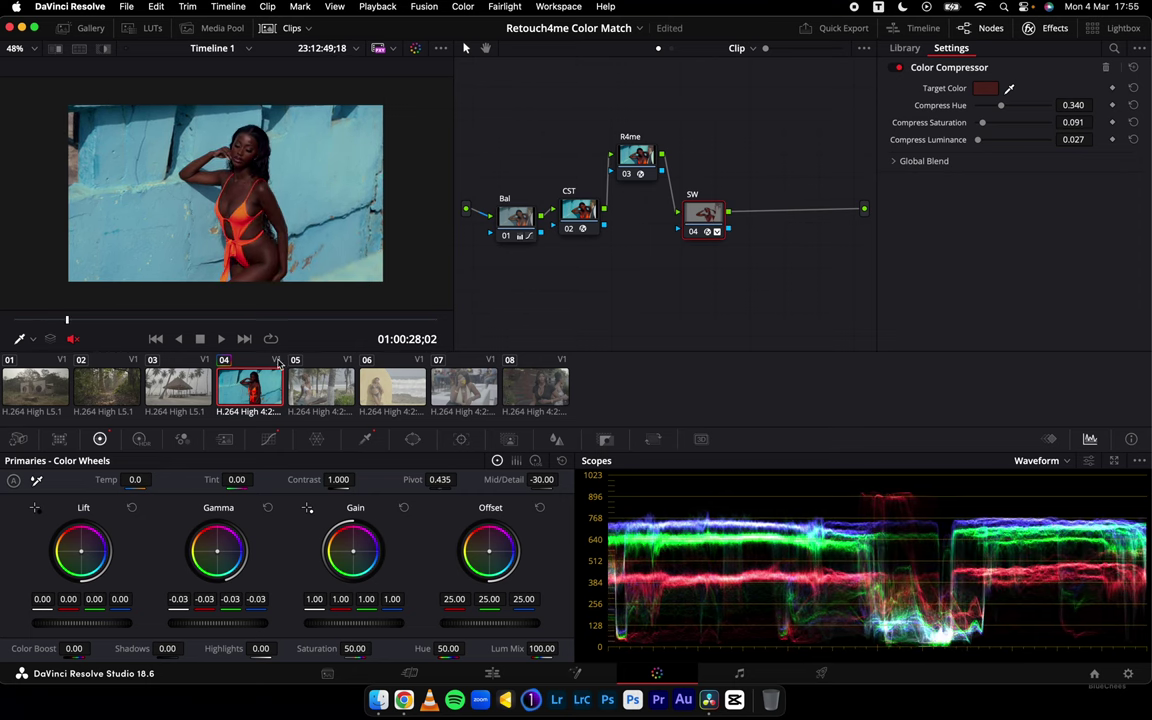
Copy the grade of clip 04 onto clip 05 and disable its SW and R4me nodes
click(310, 386)
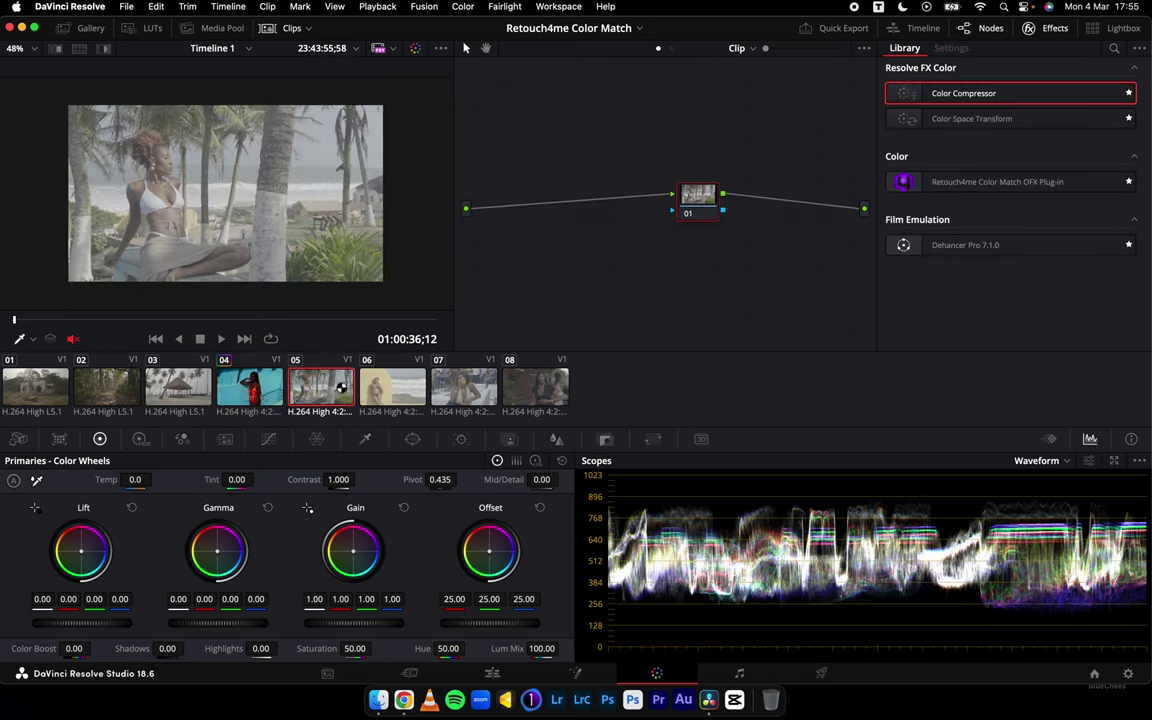
drag(697, 211, 601, 181)
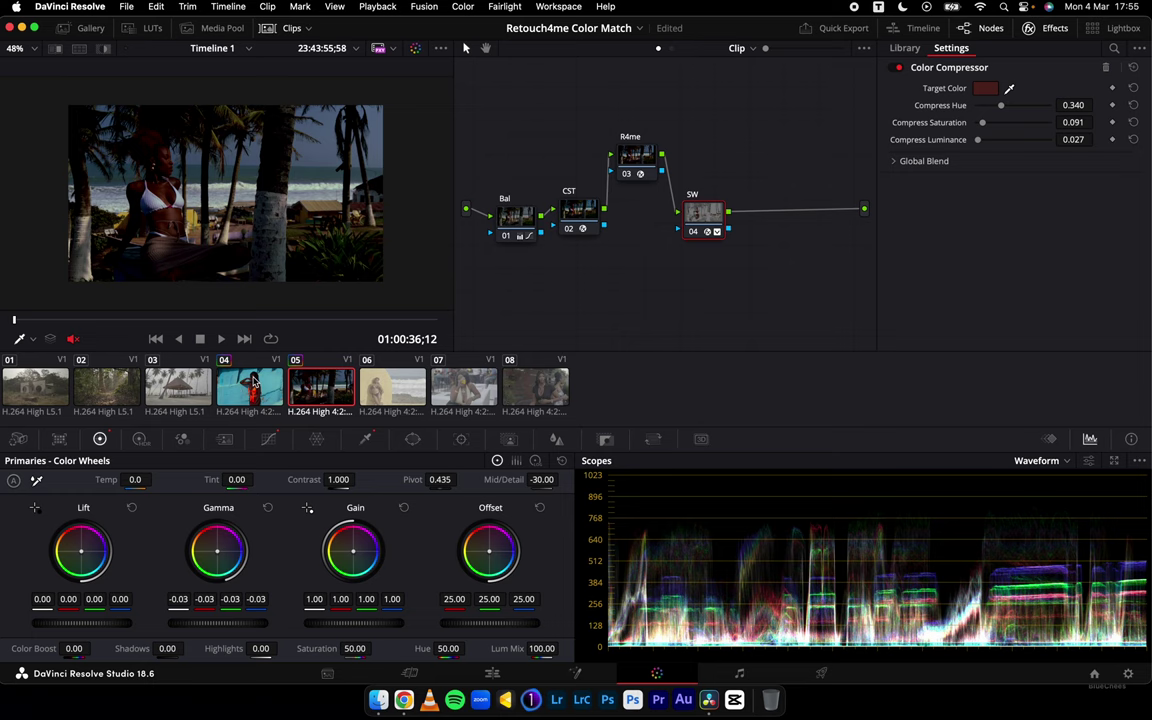
click(694, 232)
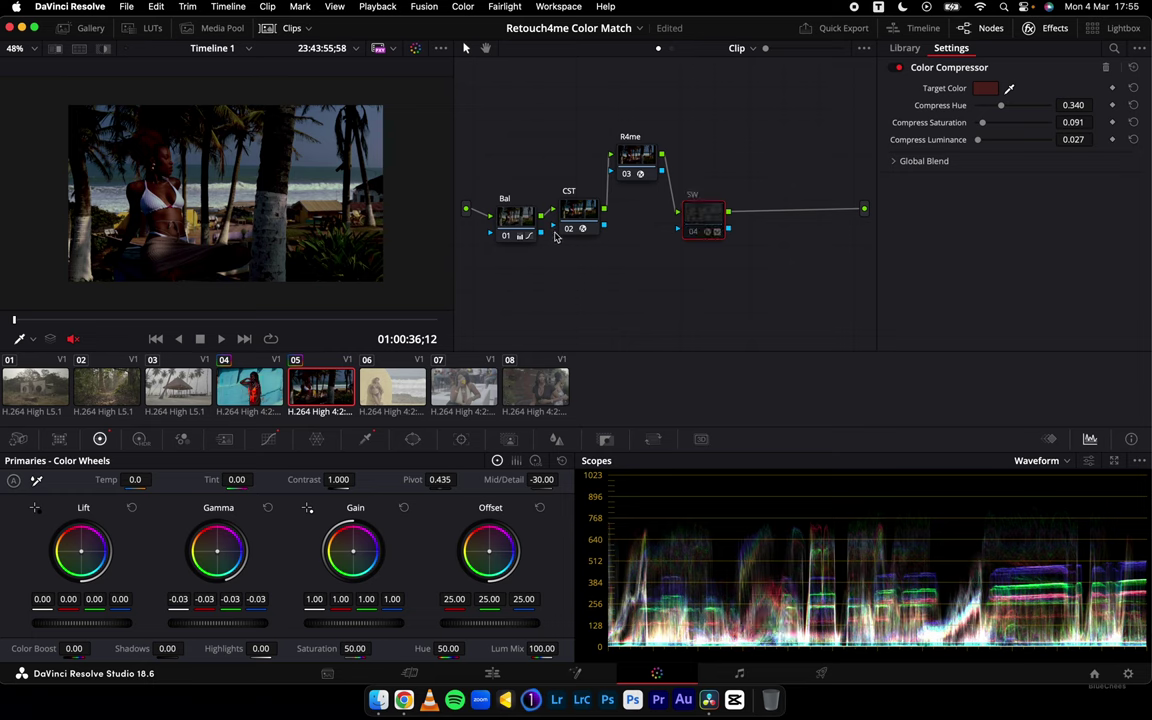
drag(629, 178, 643, 171)
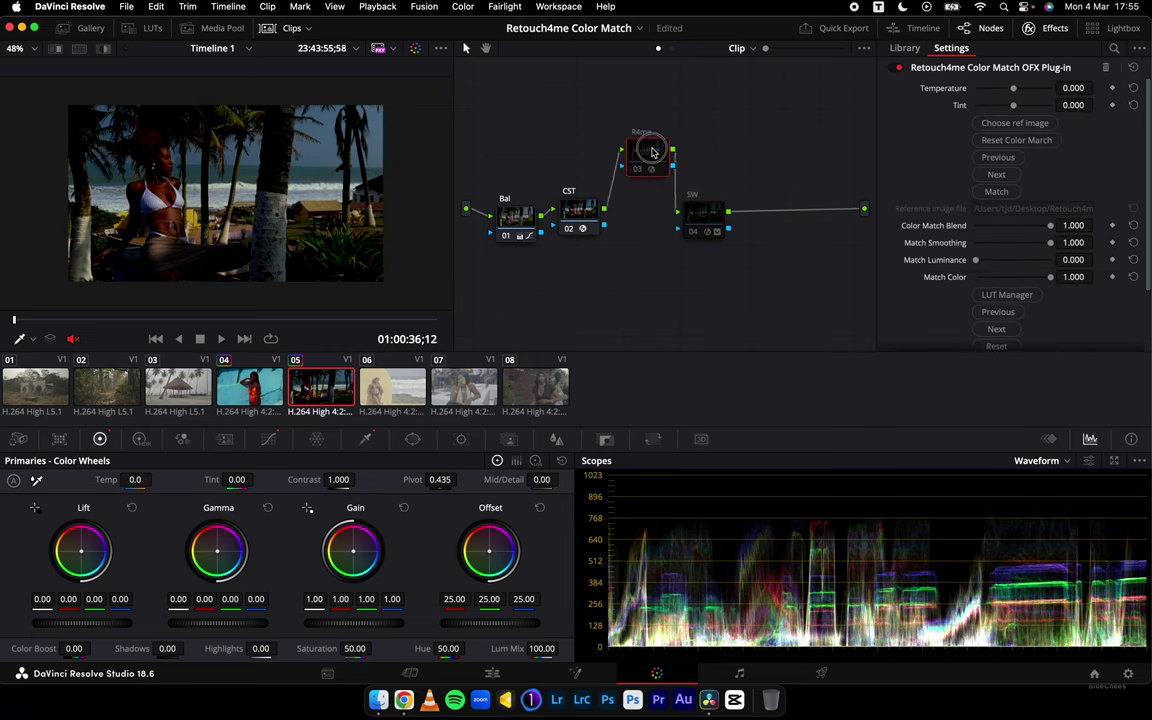
Rebalance clip 05's Bal node by setting Offset to 9.20 and Gamma to -0.03
drag(516, 216, 514, 173)
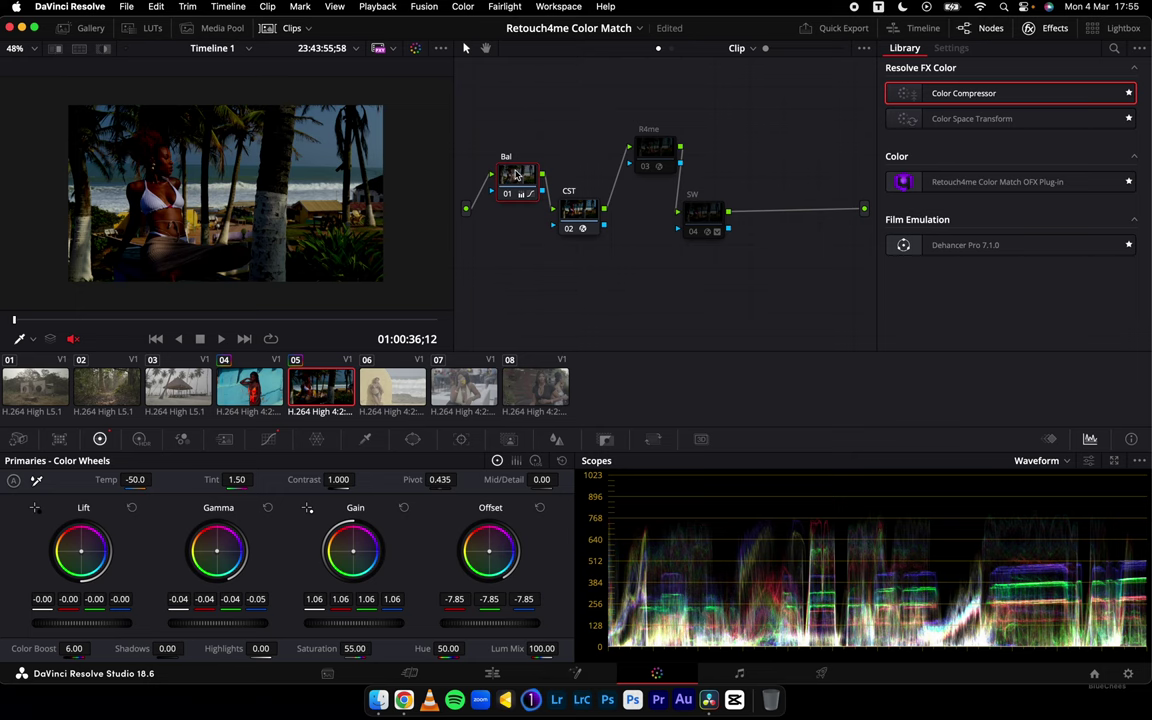
drag(514, 622, 753, 525)
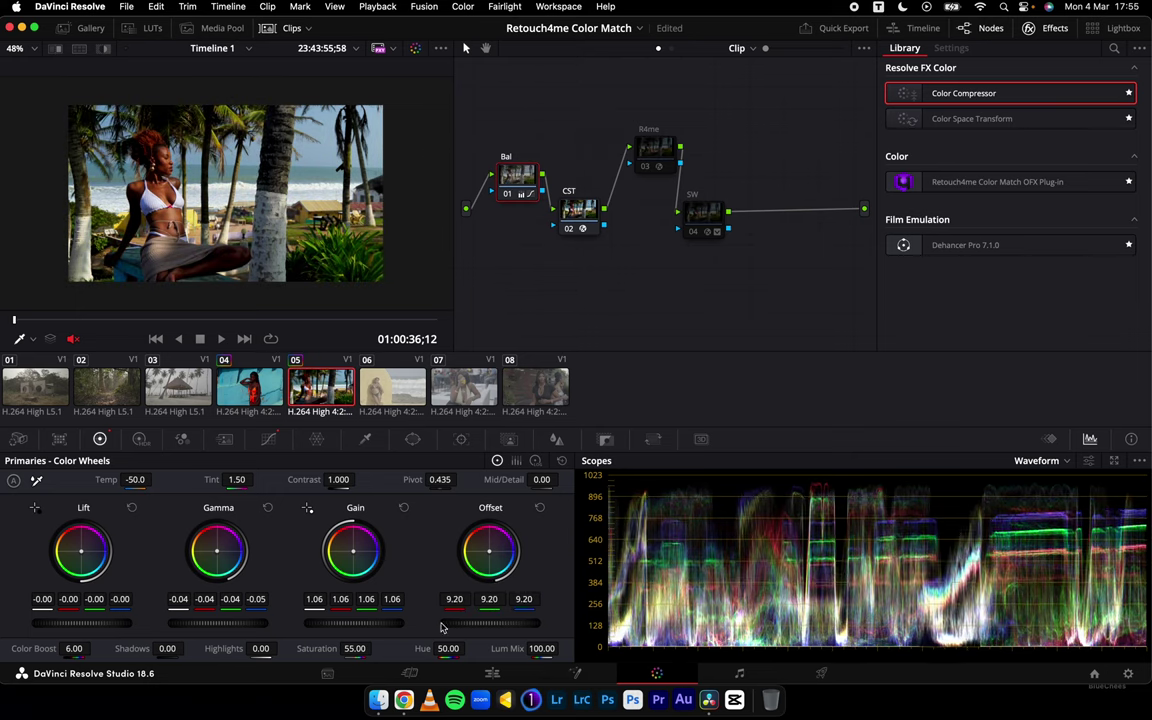
drag(209, 626, 250, 627)
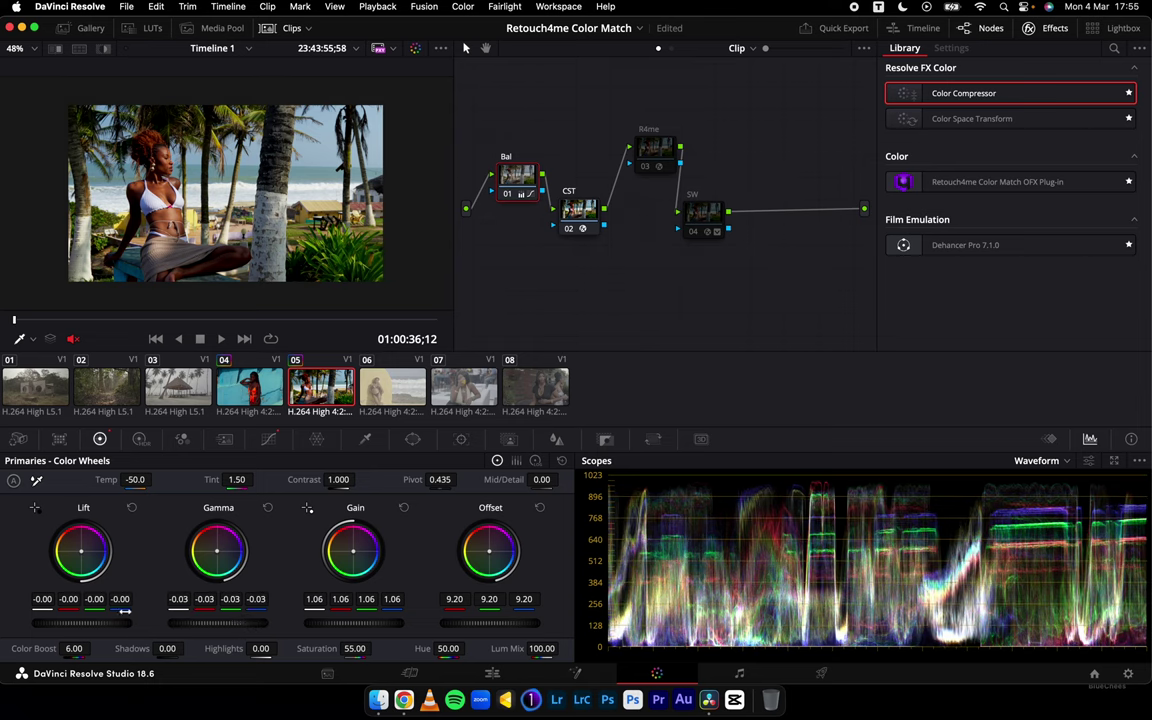
Shift the Bal node's custom curve black point closer to the zero corner and set Lift to -0.02
click(268, 439)
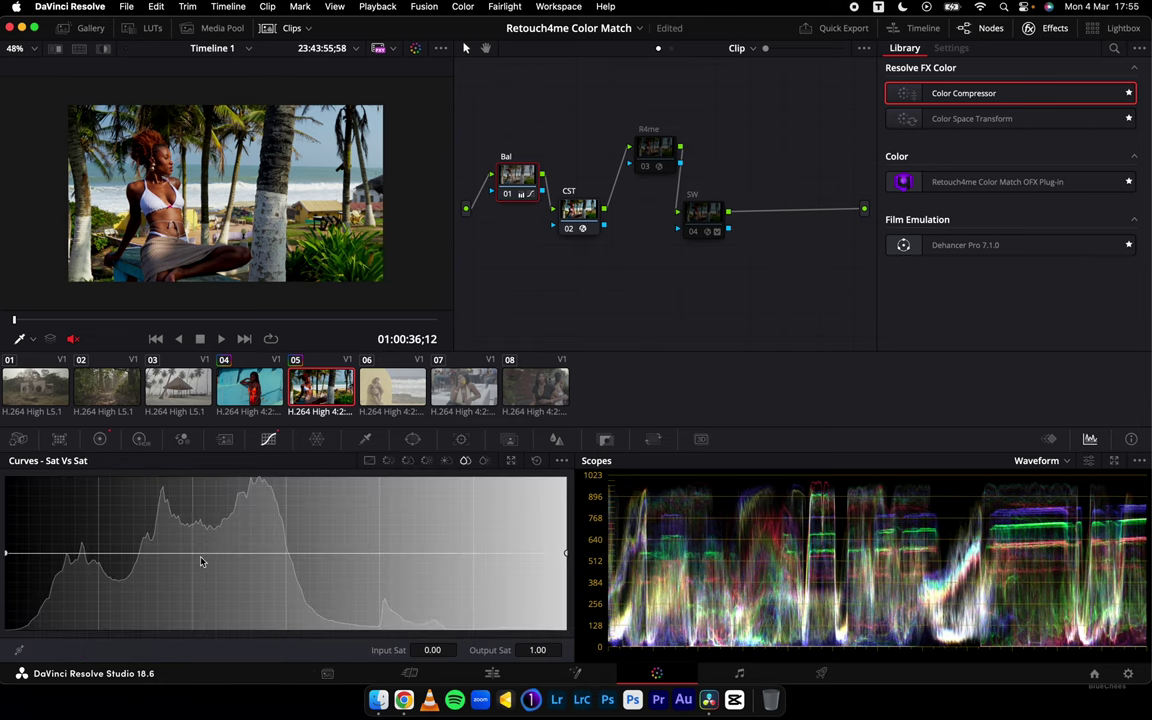
click(369, 460)
drag(57, 647, 33, 645)
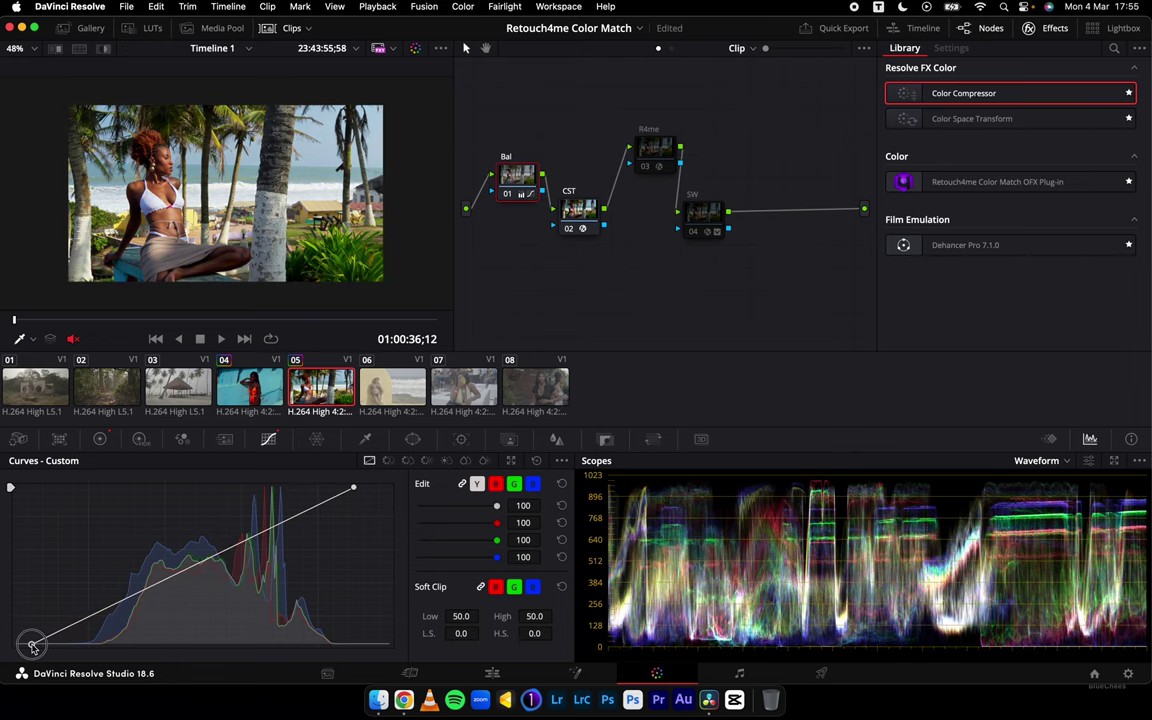
click(101, 440)
drag(96, 622, 84, 622)
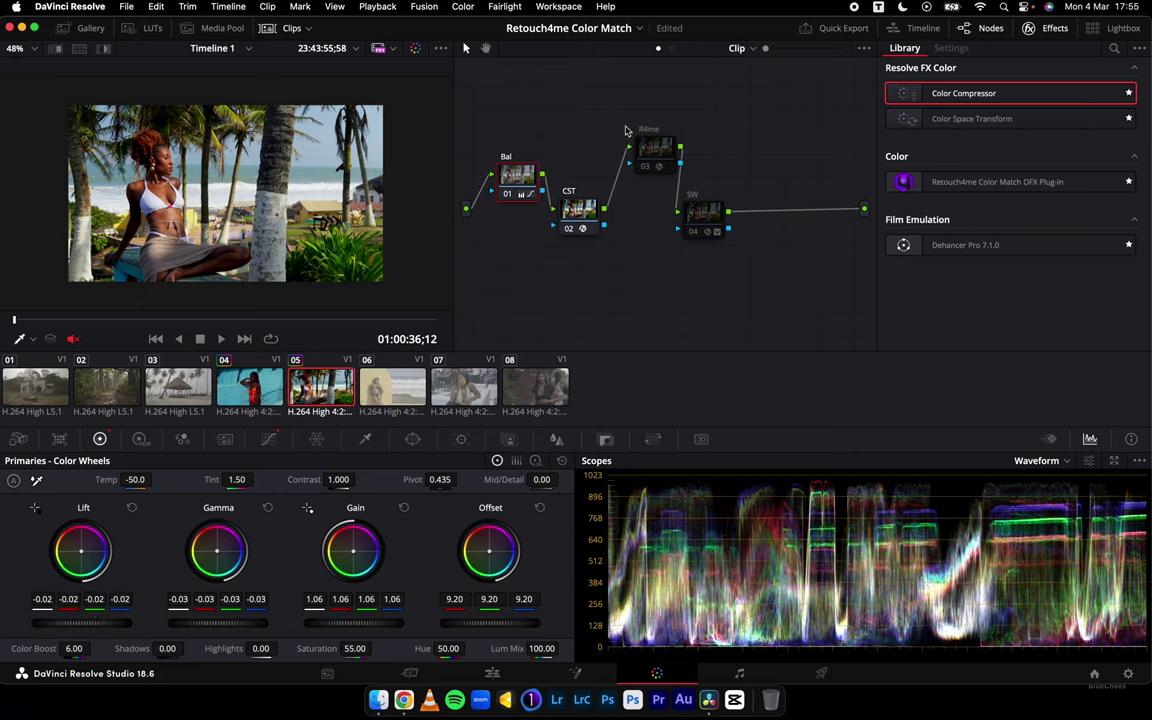
Re-enable clip 05's R4me node and, after previewing the photo, load IMG_5465.jpg as its Color Match reference image
click(646, 168)
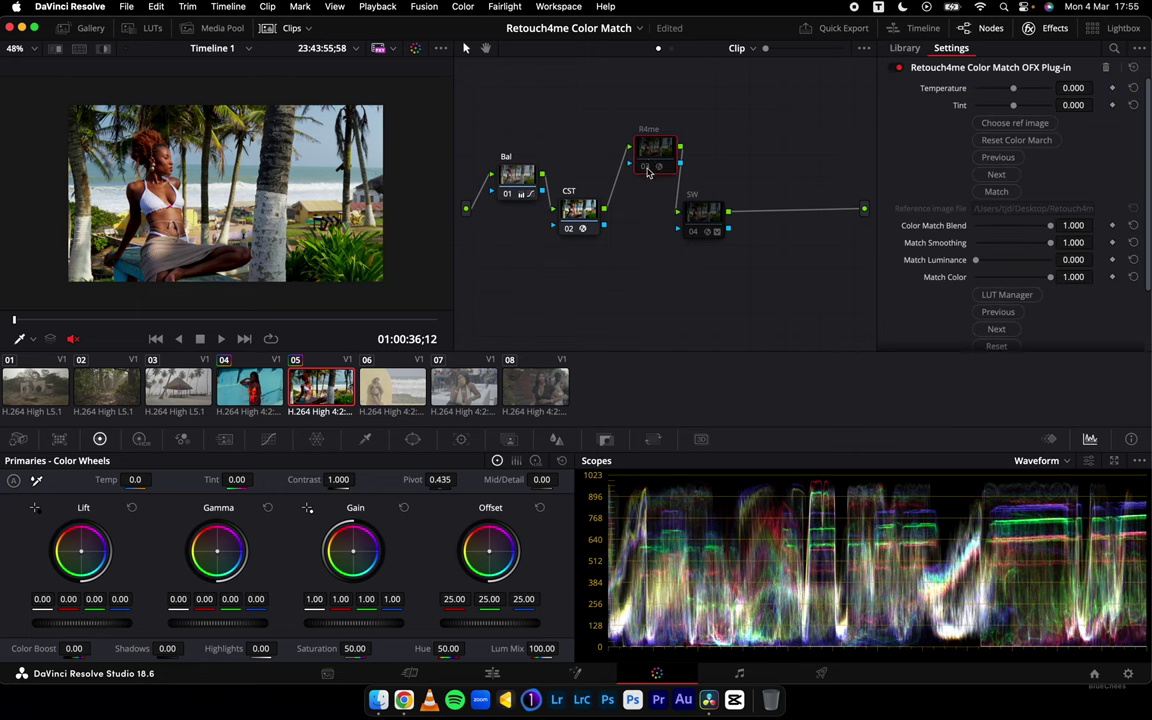
click(1046, 125)
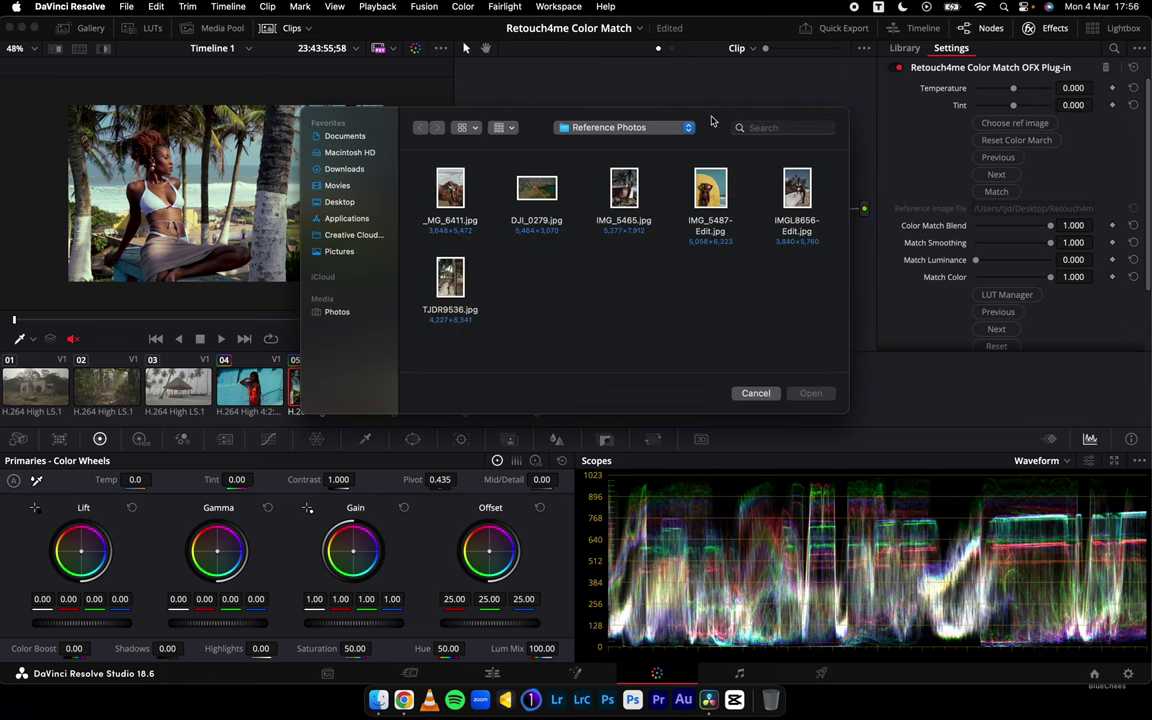
drag(711, 121, 847, 127)
click(738, 218)
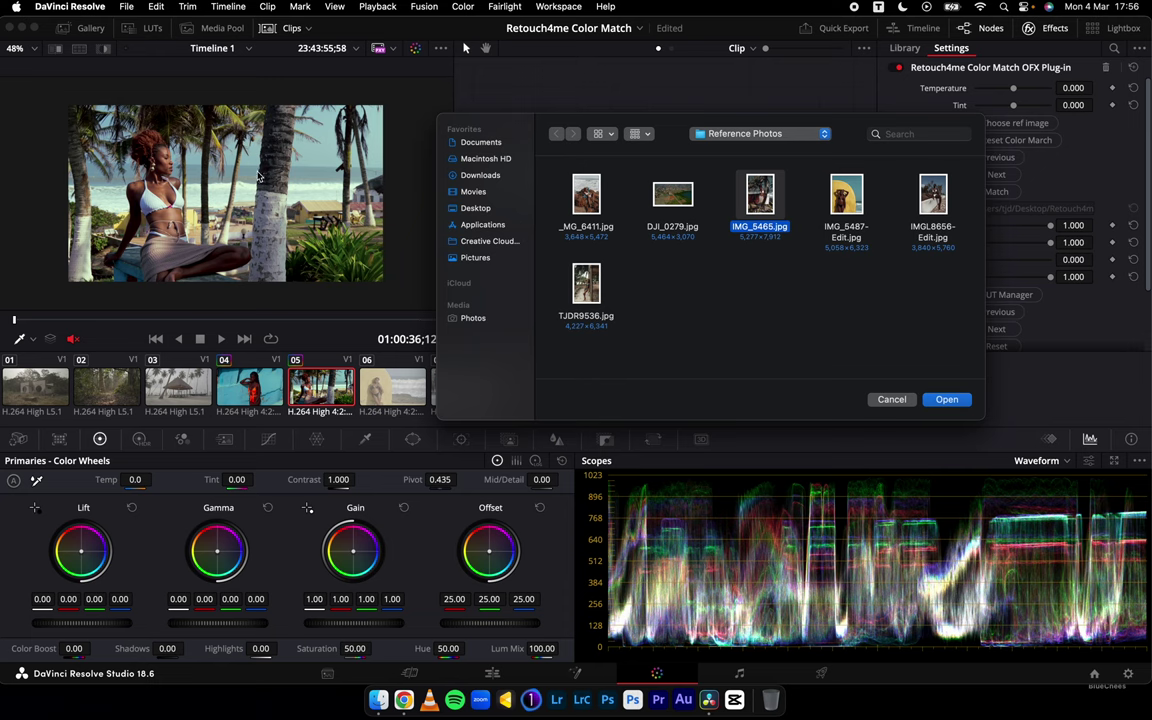
key(space)
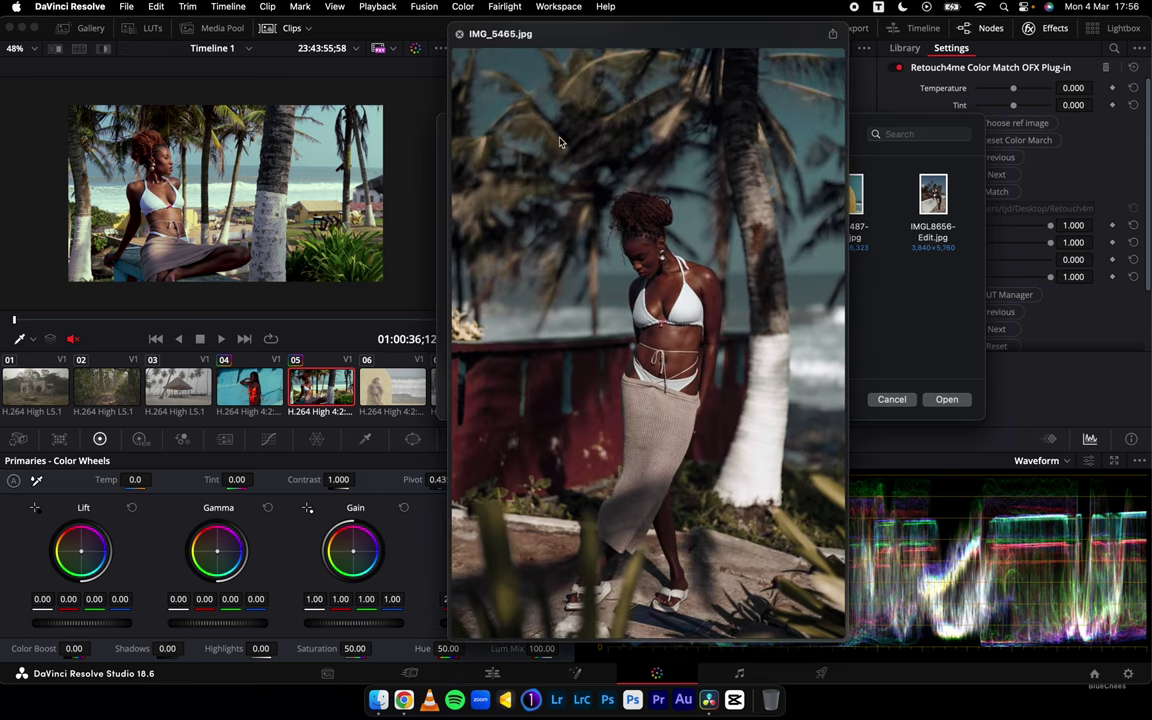
key(space)
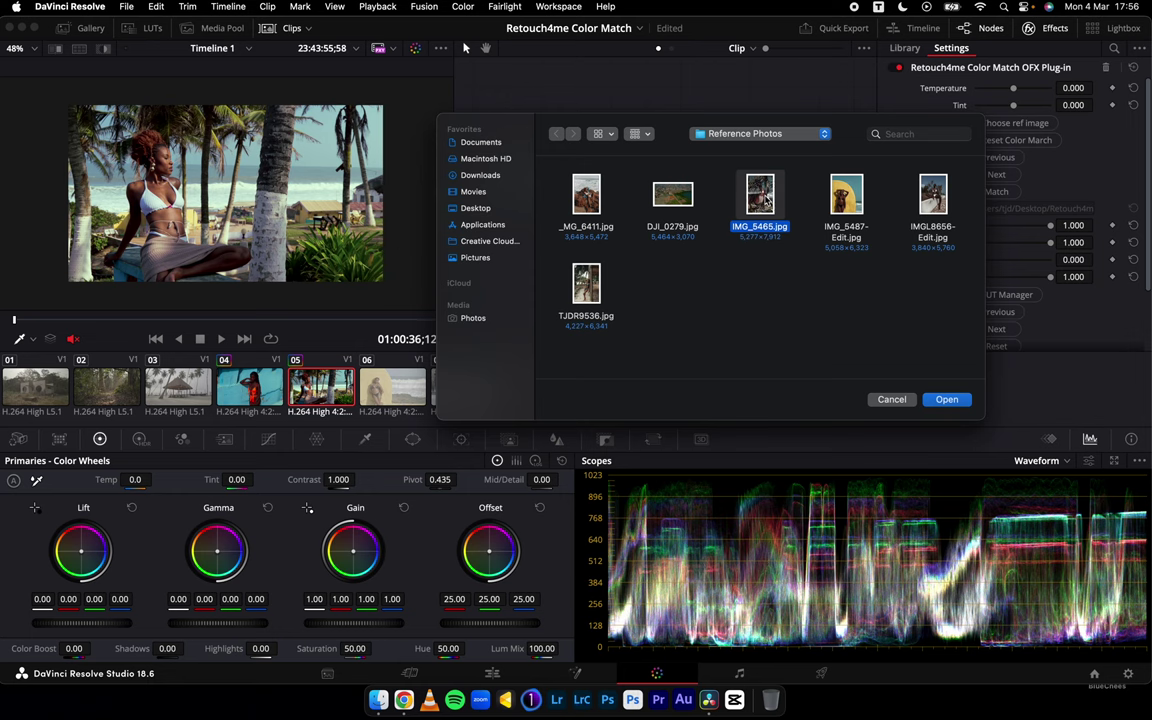
double_click(765, 199)
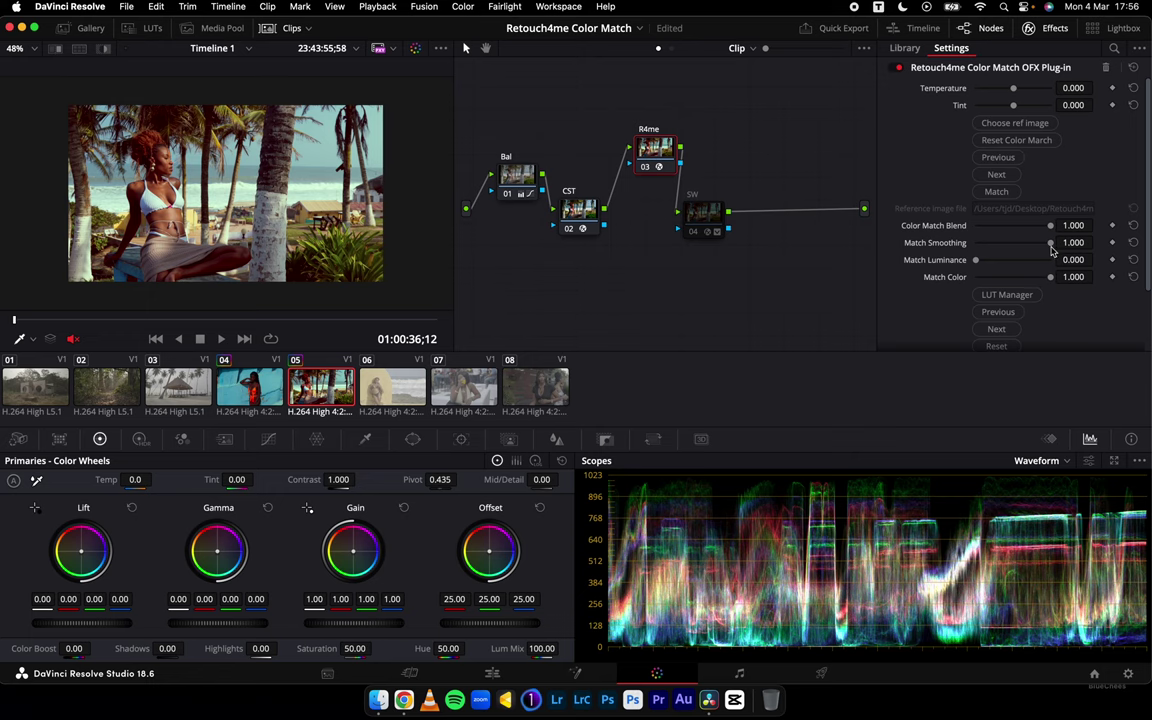
Set the color match's Match Smoothing to 0.000 and Match Luminance to 1.000
drag(1051, 250, 957, 260)
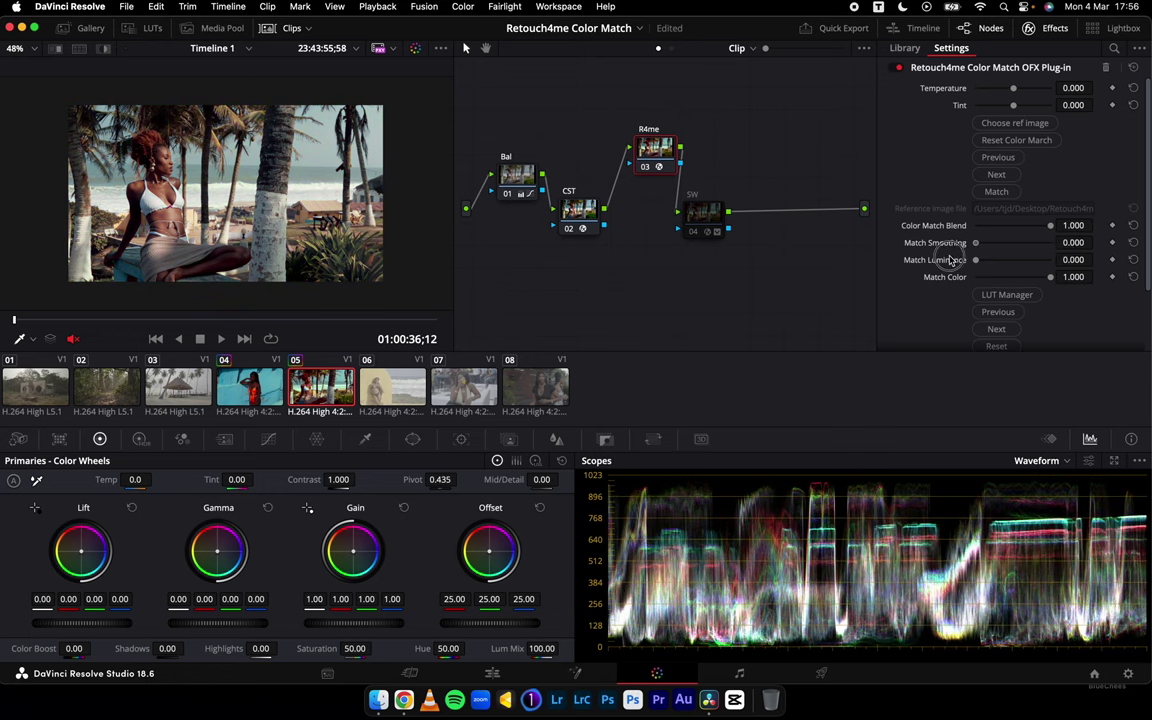
mouse_move(976, 260)
mouse_down()
mouse_move(987, 262)
mouse_move(975, 245)
mouse_move(972, 262)
mouse_move(995, 262)
mouse_move(1011, 281)
mouse_move(989, 242)
mouse_up()
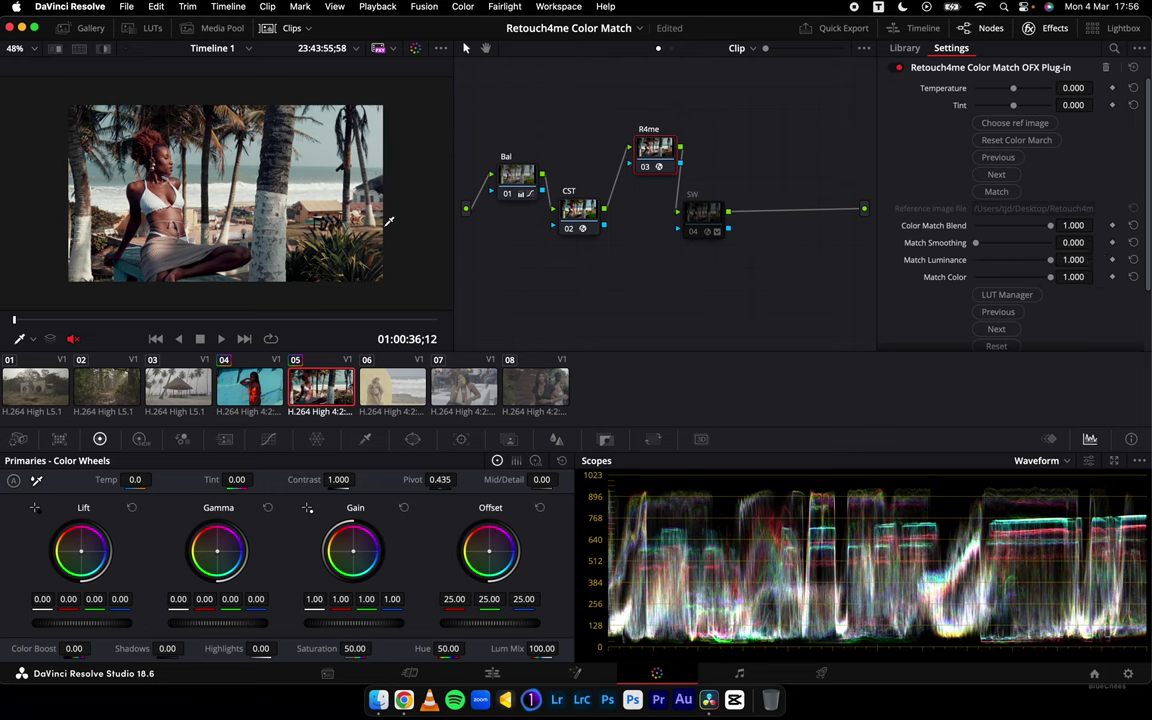
mouse_move(1050, 259)
mouse_down()
mouse_move(969, 258)
mouse_move(985, 278)
mouse_move(1045, 262)
mouse_move(1052, 273)
mouse_move(1026, 273)
mouse_move(1056, 273)
mouse_up()
Set the CST node's Tint to -58.00 on clip 05
click(575, 210)
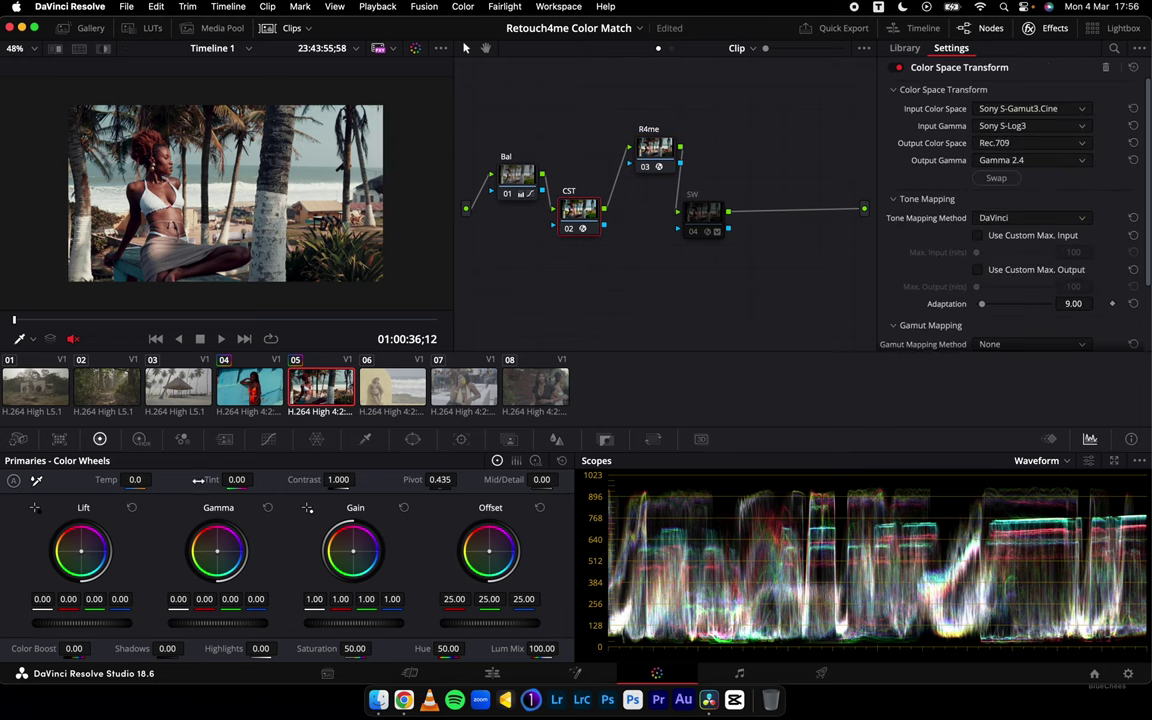
drag(220, 480, 123, 445)
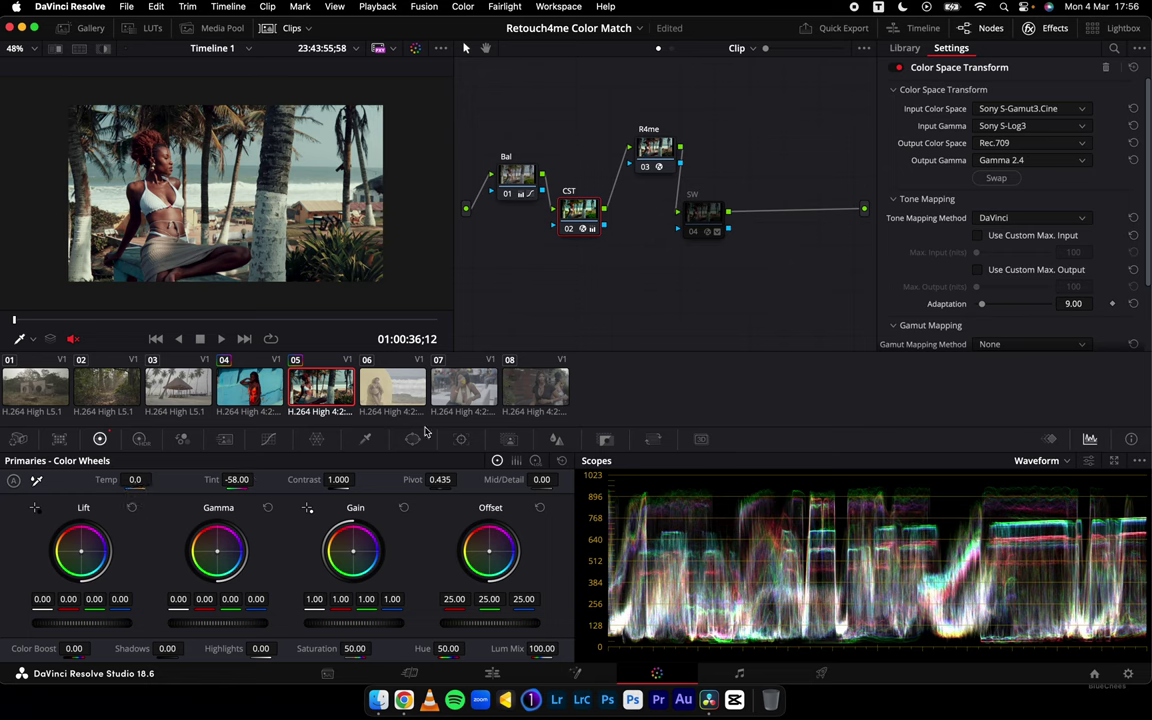
Re-enable the SW node on clip 05 and play the graded clip full screen
drag(703, 212, 726, 210)
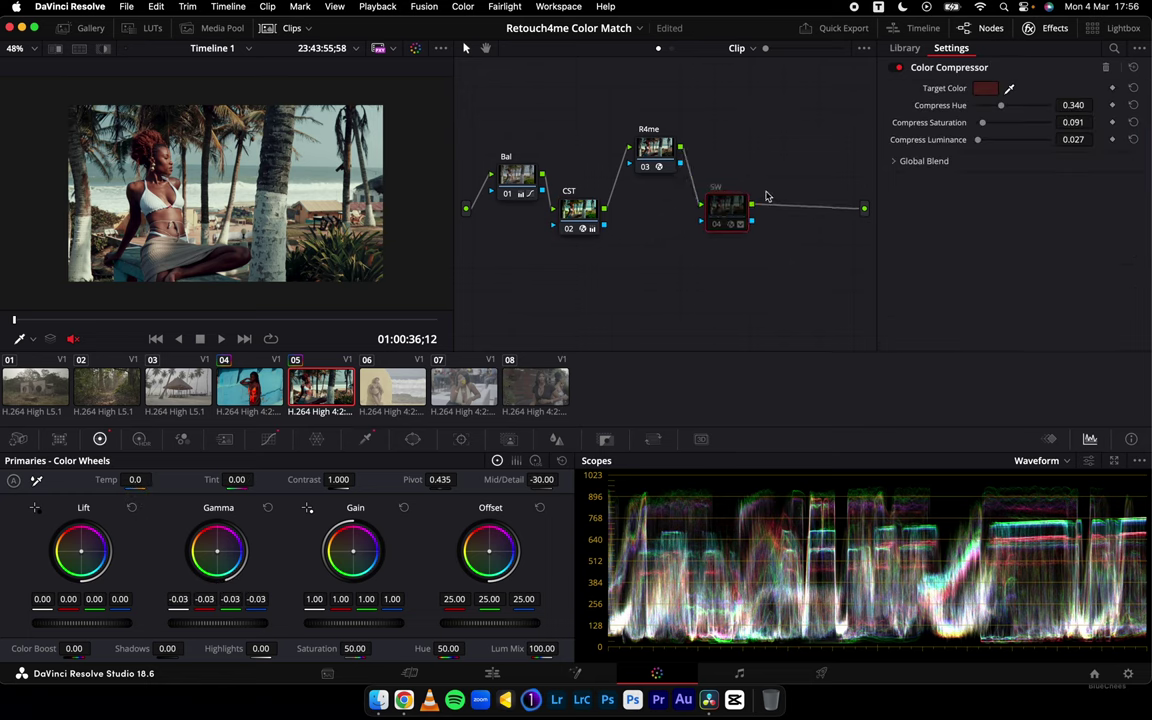
mouse_move(717, 228)
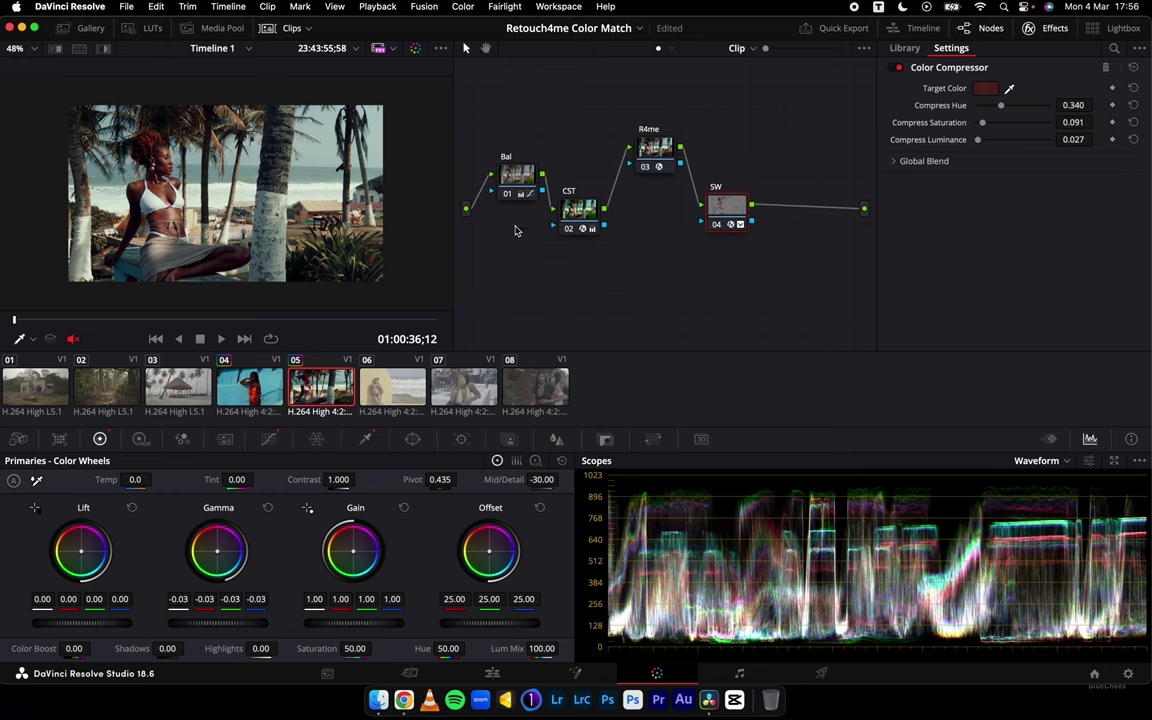
key(super+f)
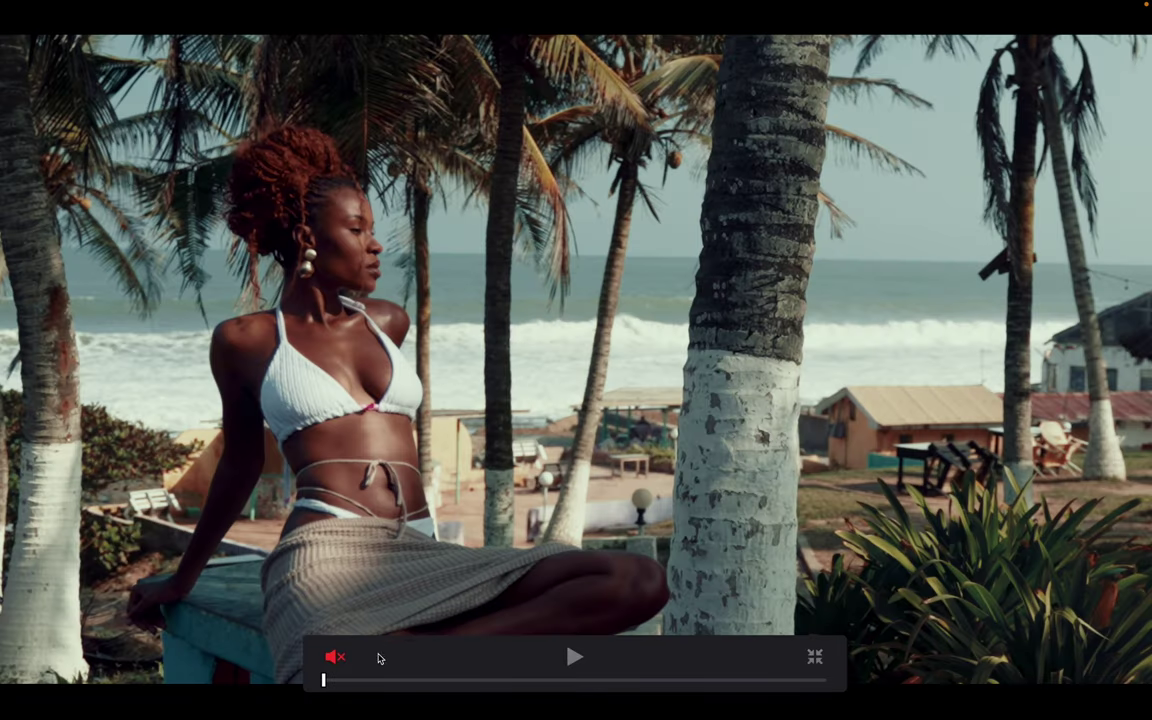
key(space)
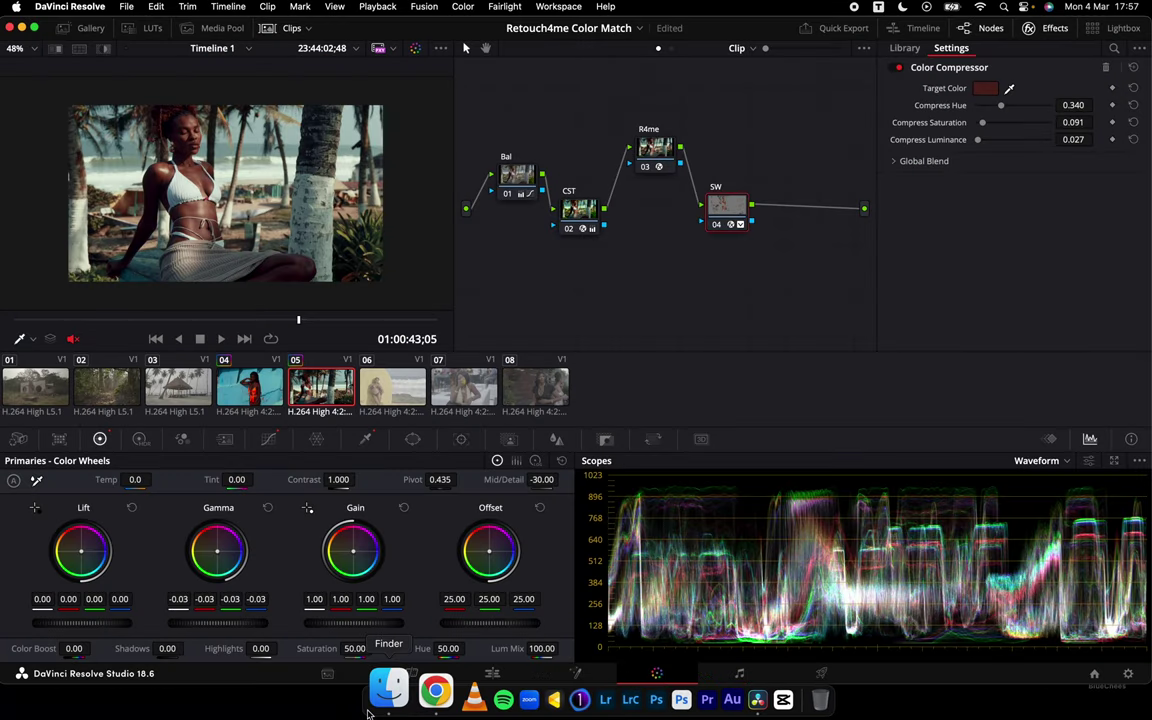
In Finder's Reference Photos folder, preview TJDR9536.jpg and IMG_5465.jpg and compare IMG_5465.jpg with the graded clip 05
click(378, 699)
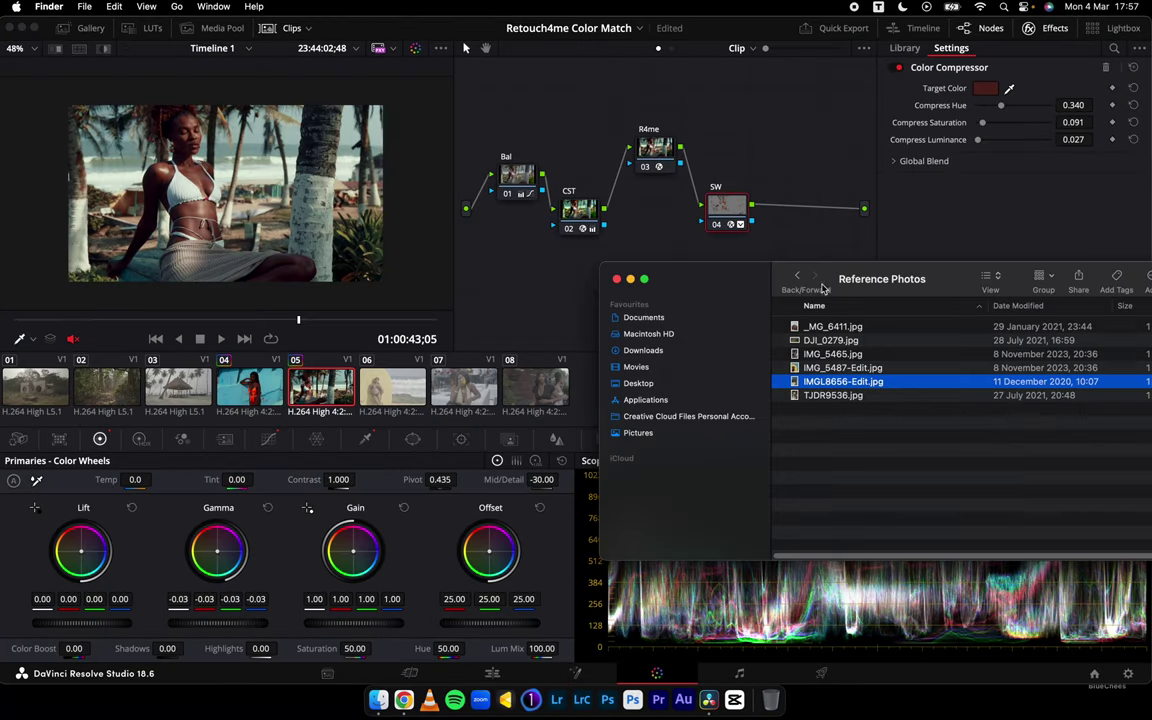
click(823, 395)
key(space)
key(space)
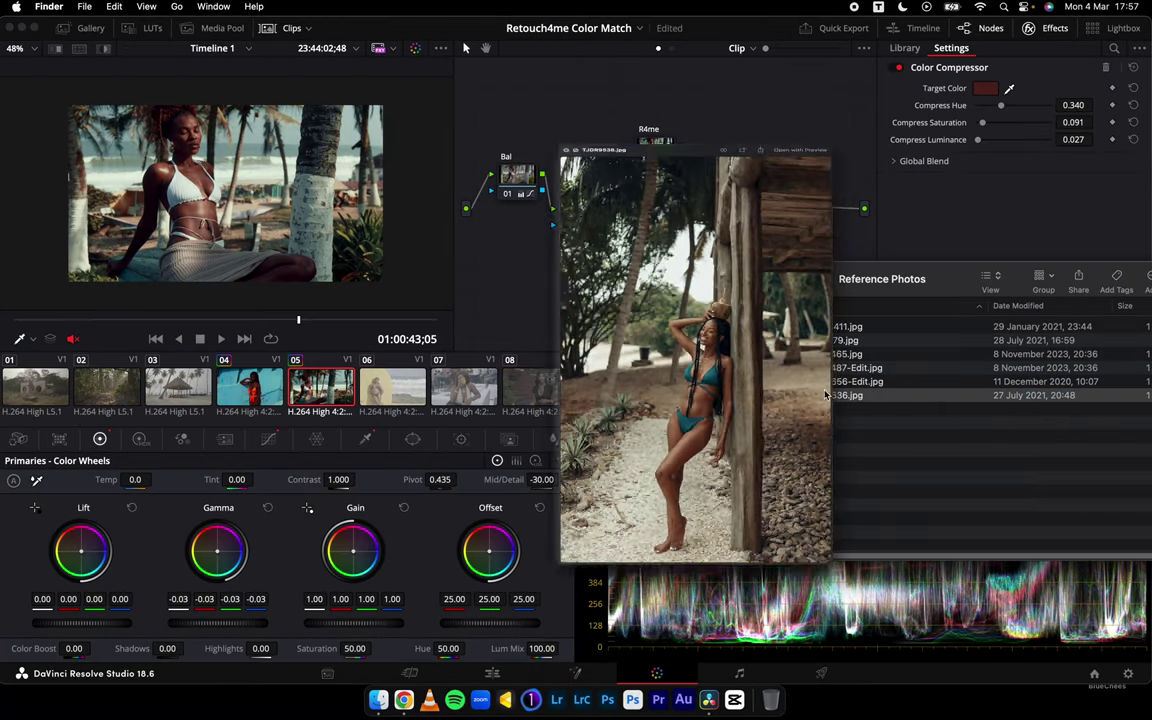
click(833, 355)
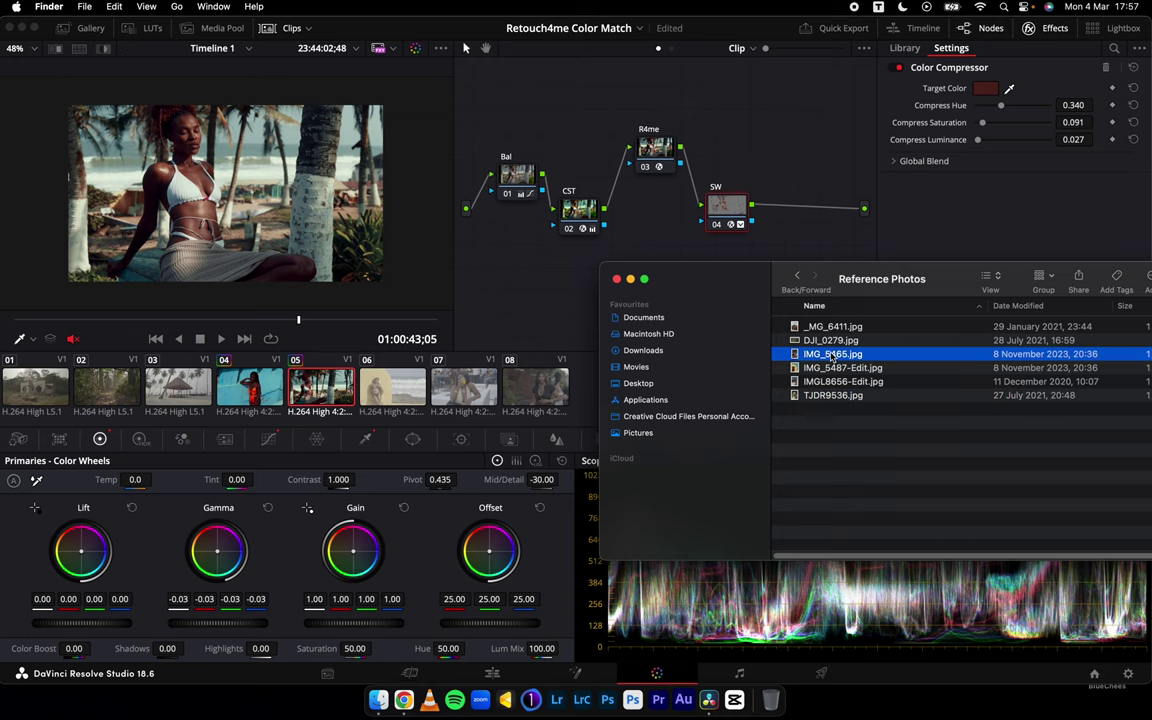
key(space)
drag(551, 34, 525, 28)
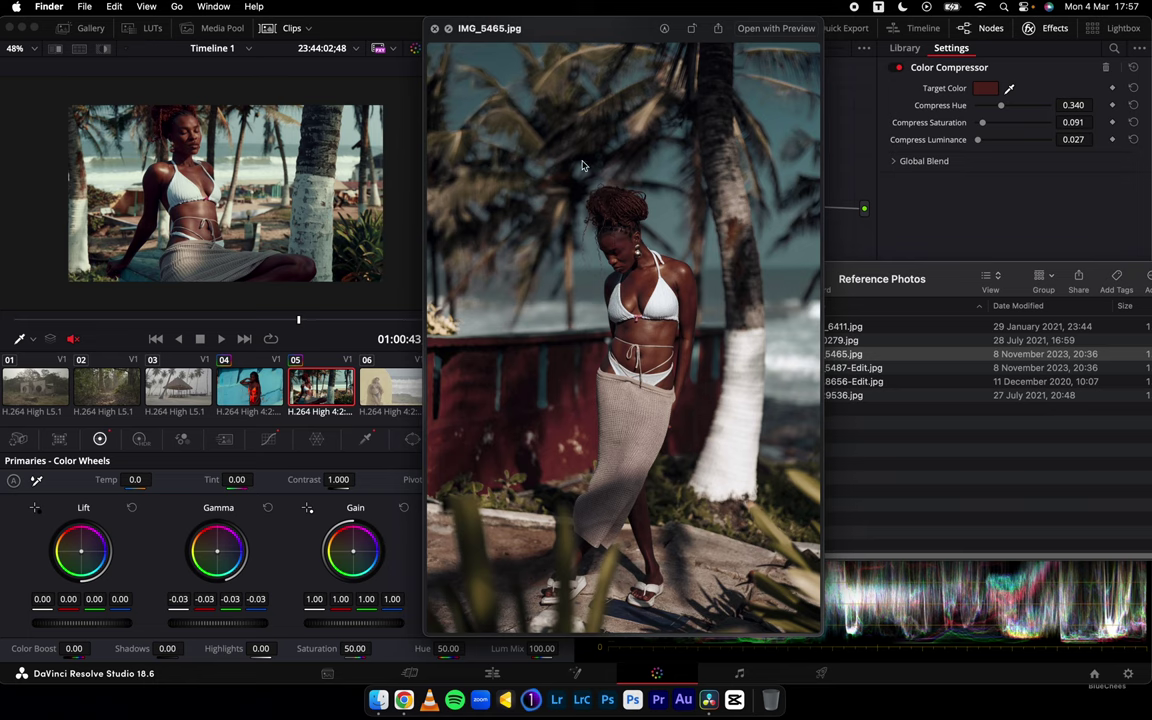
key(space)
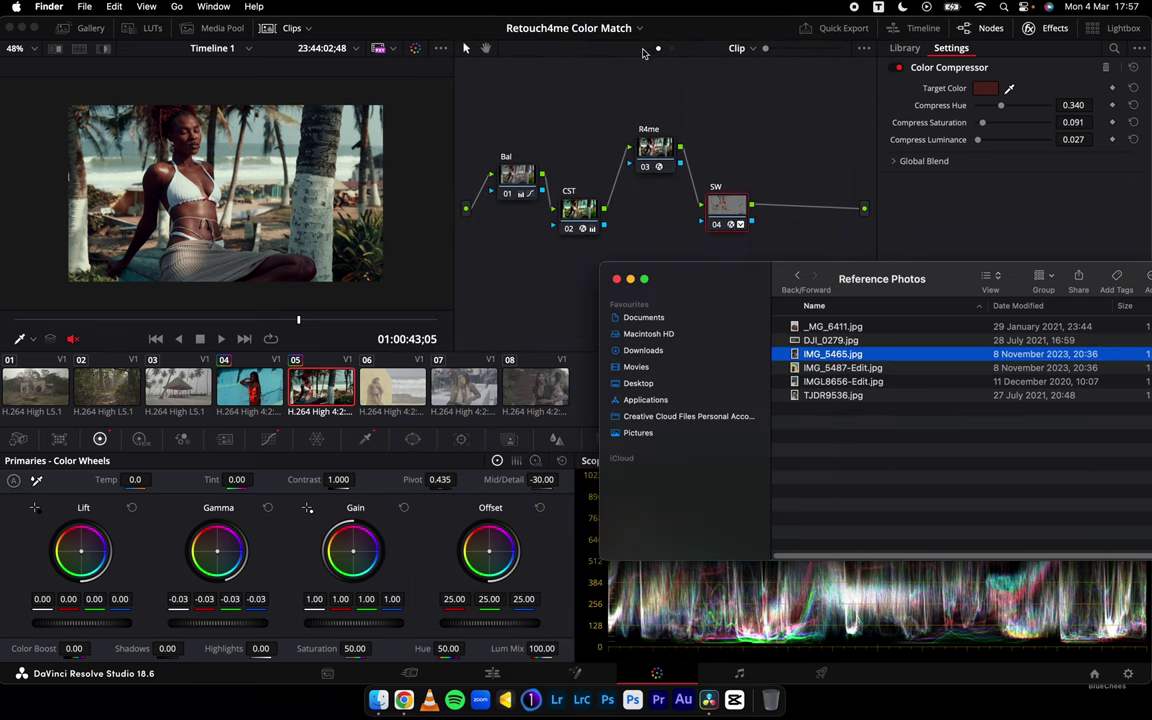
click(673, 17)
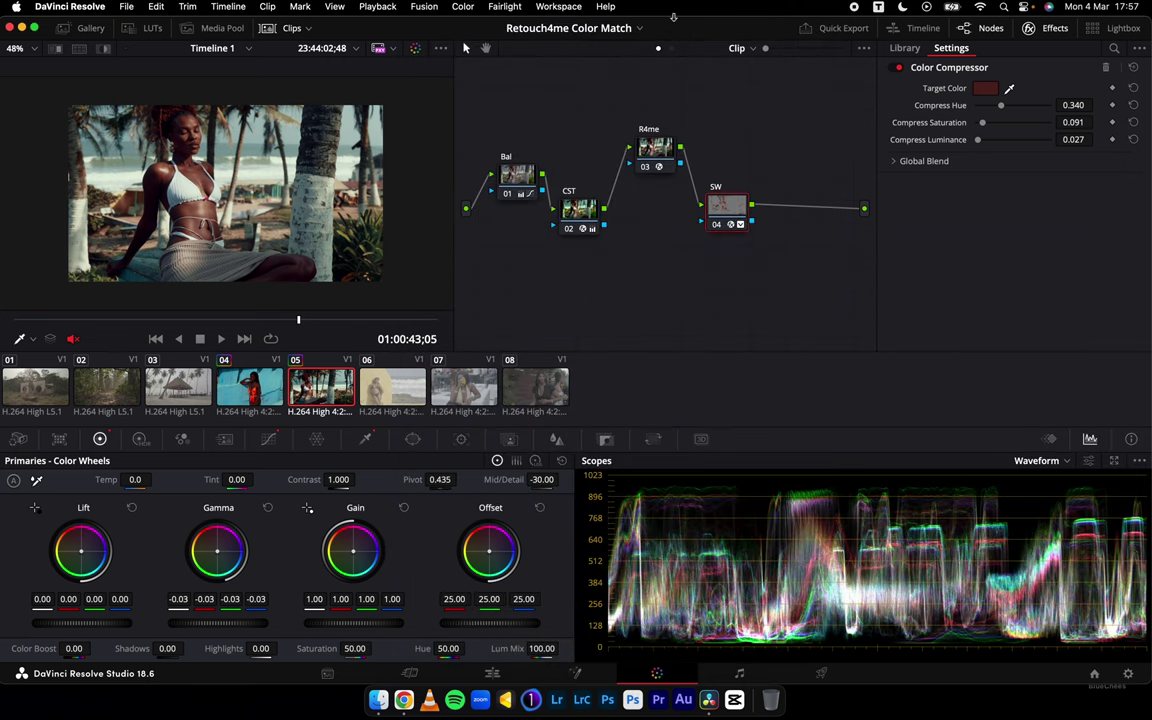
Apply the grade from gallery still 1.14.1 to clip 06 and reposition its five nodes in the node graph
click(403, 390)
click(89, 31)
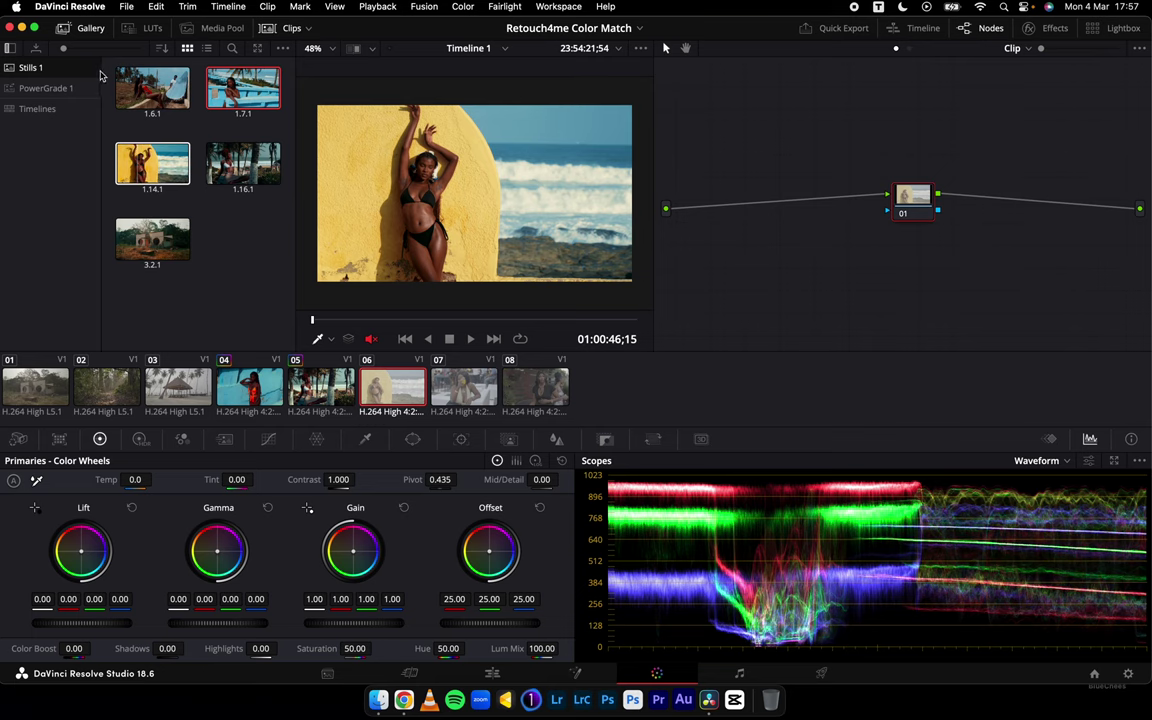
click(89, 27)
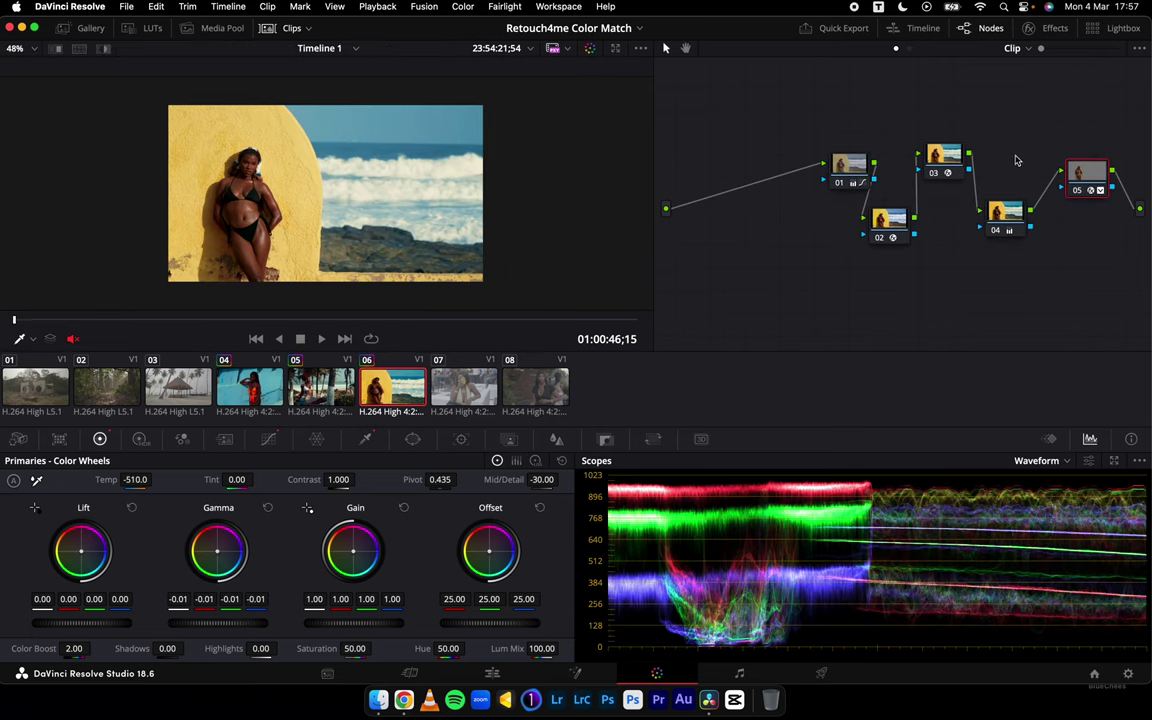
drag(1115, 261, 740, 106)
drag(850, 170, 501, 195)
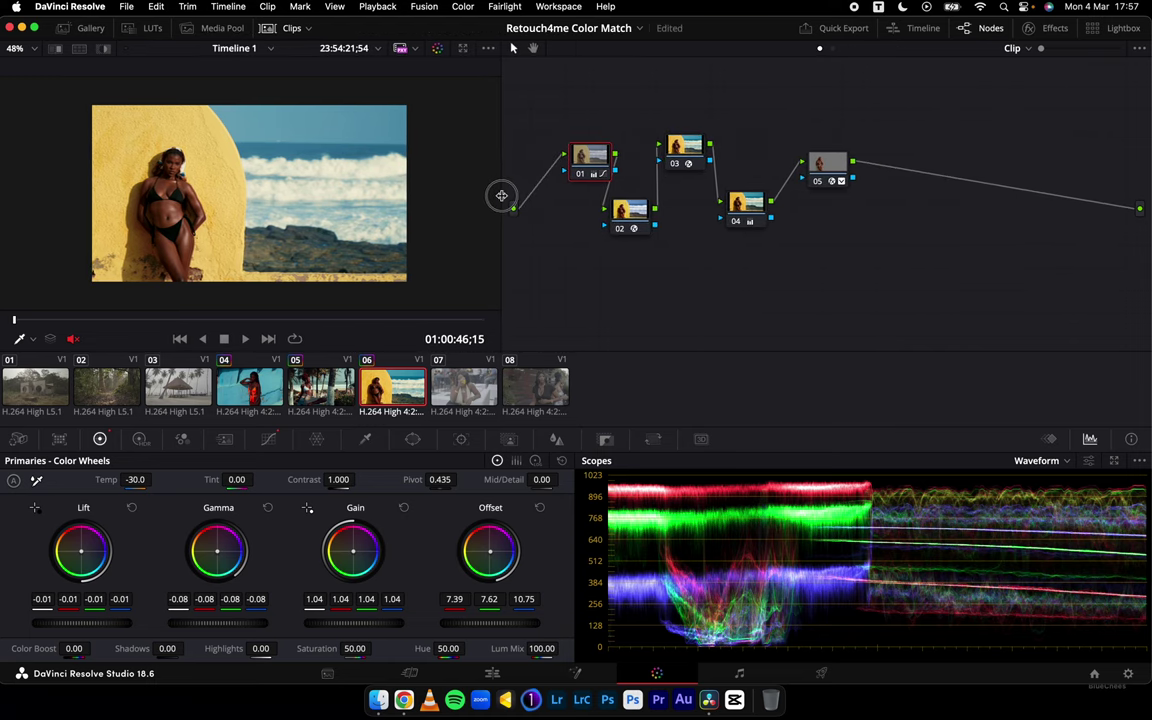
Preview IMG_5487-Edit.jpg and load it as the Color Match reference image on clip 06's node 03
click(677, 147)
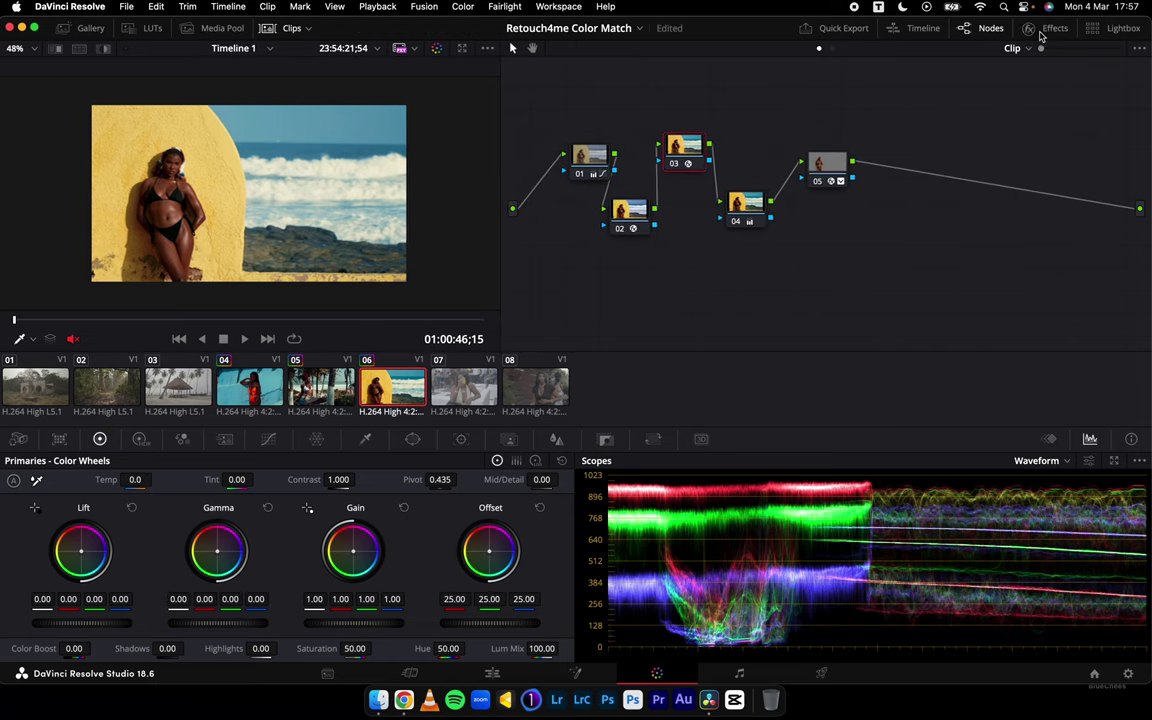
click(1041, 30)
click(1035, 127)
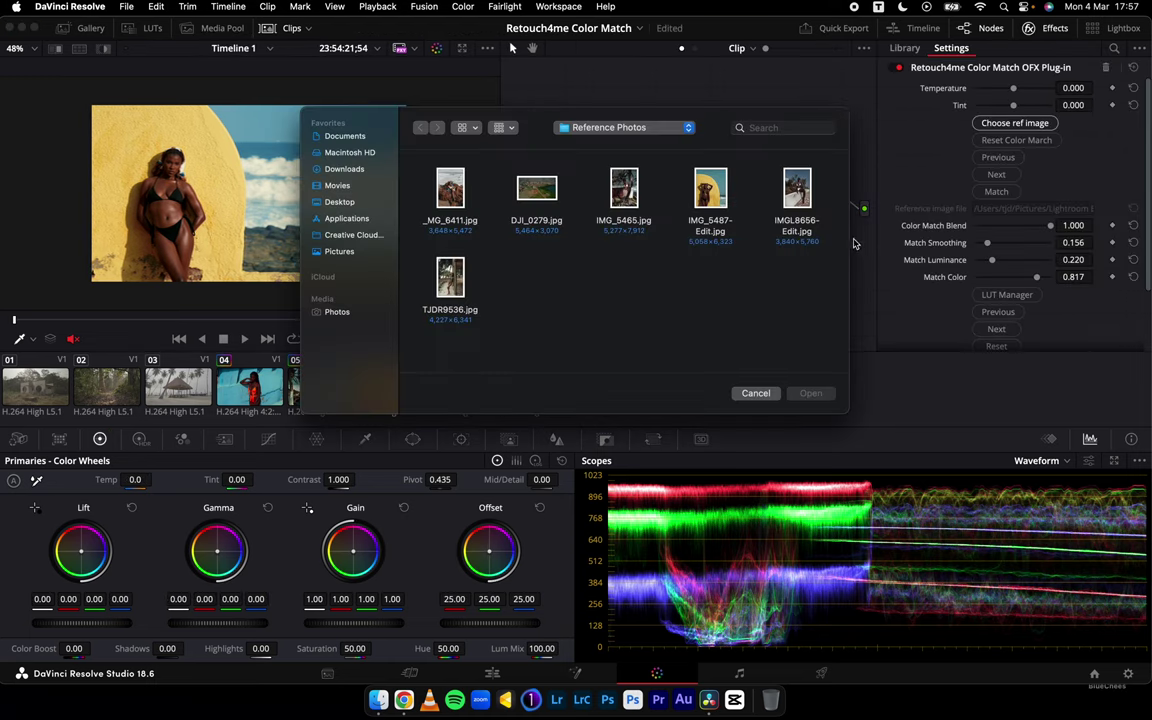
click(720, 195)
key(space)
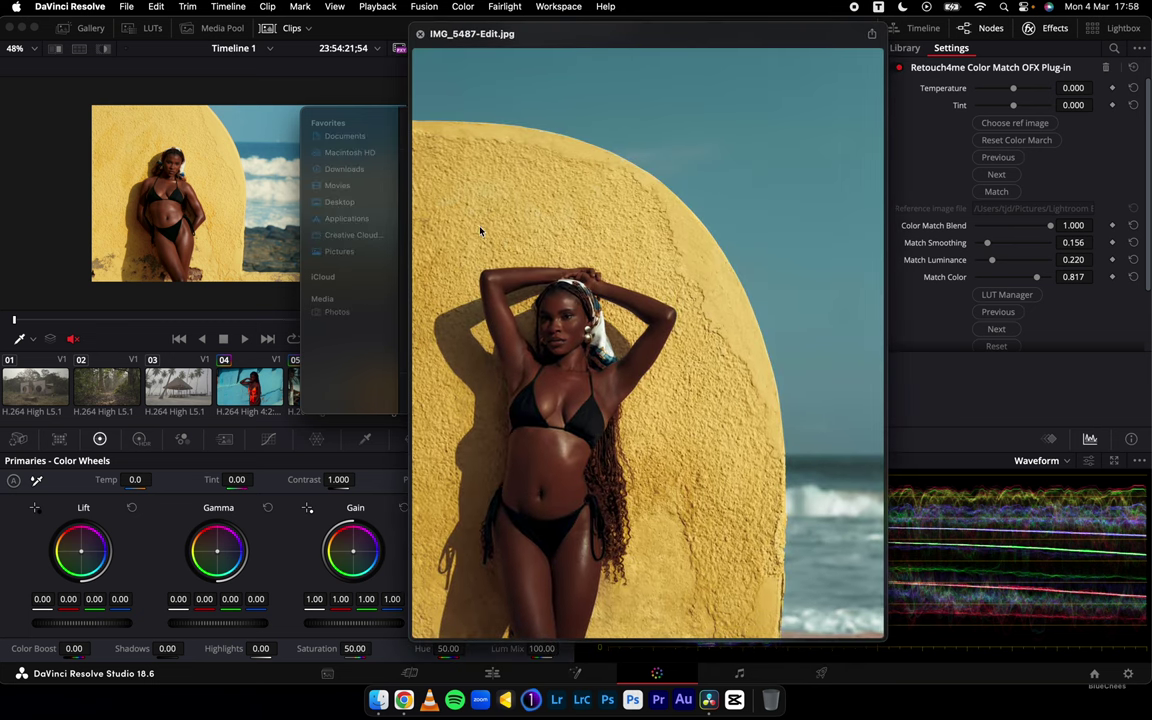
key(space)
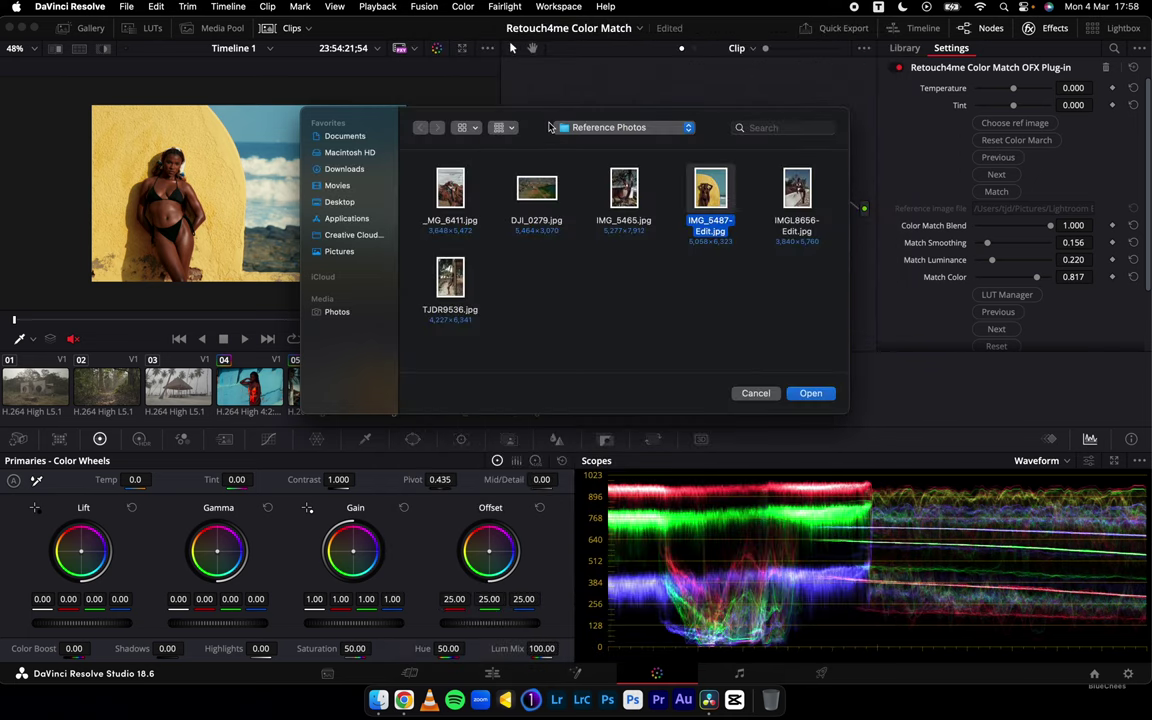
drag(524, 122, 810, 108)
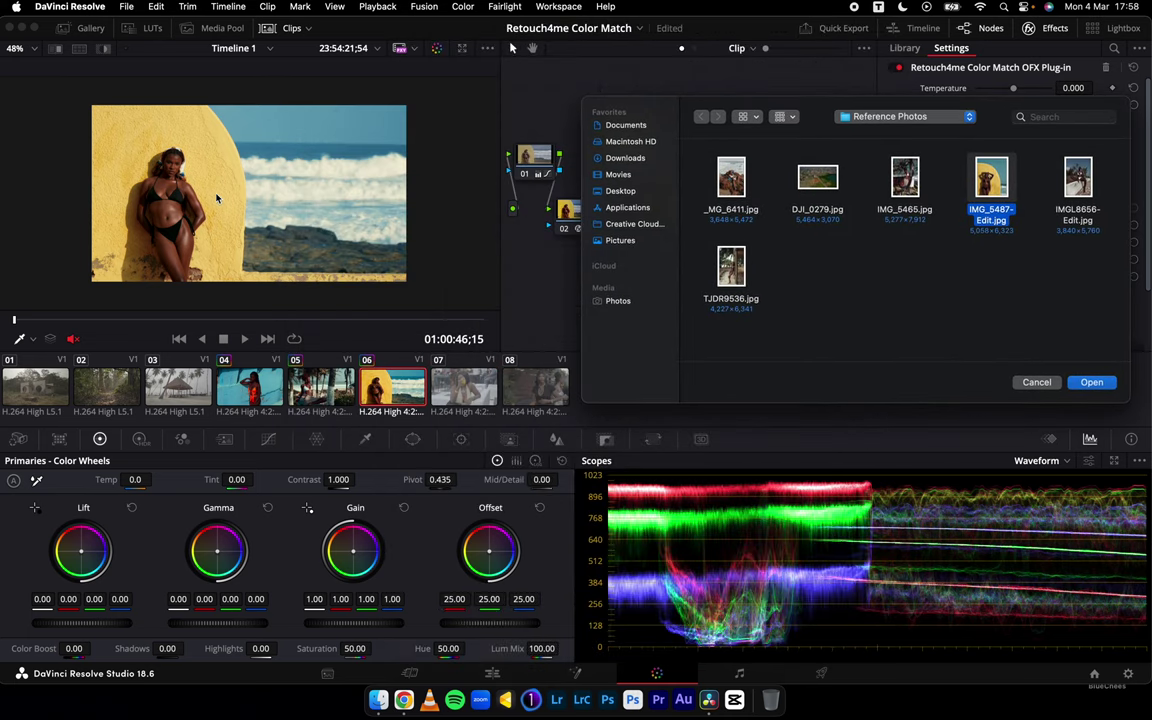
click(1091, 382)
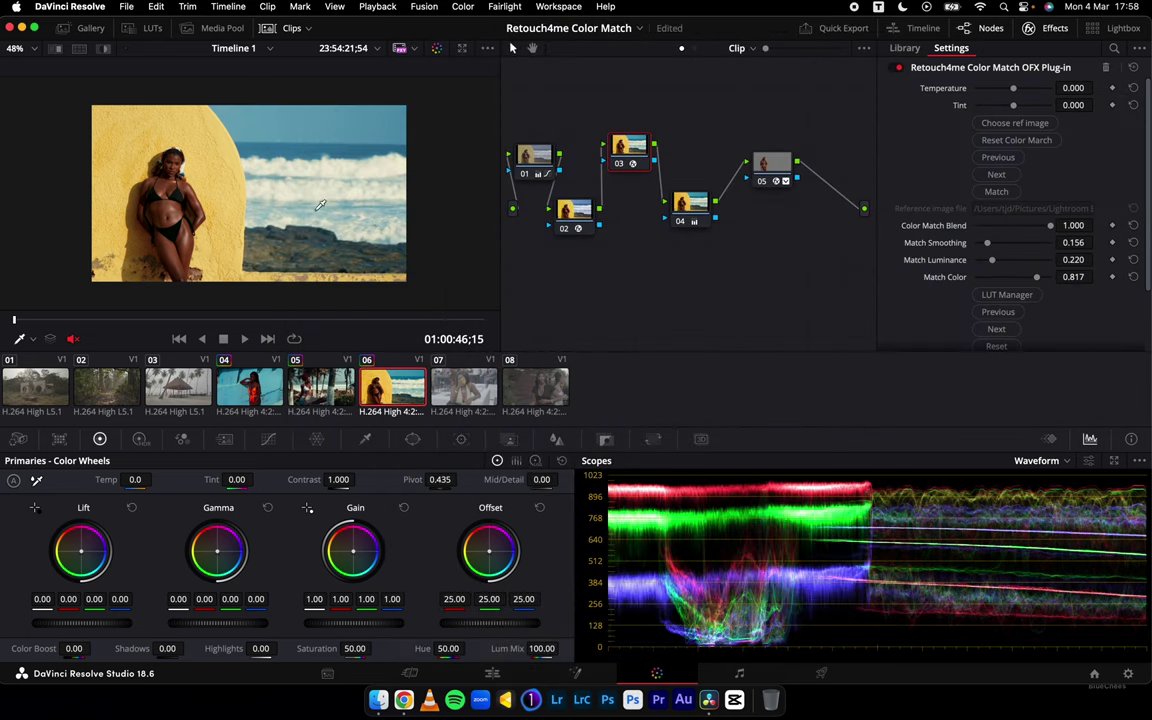
Preview IMG_5487-Edit.jpg in Finder beside the viewer and compare its colors with clip 06
click(378, 700)
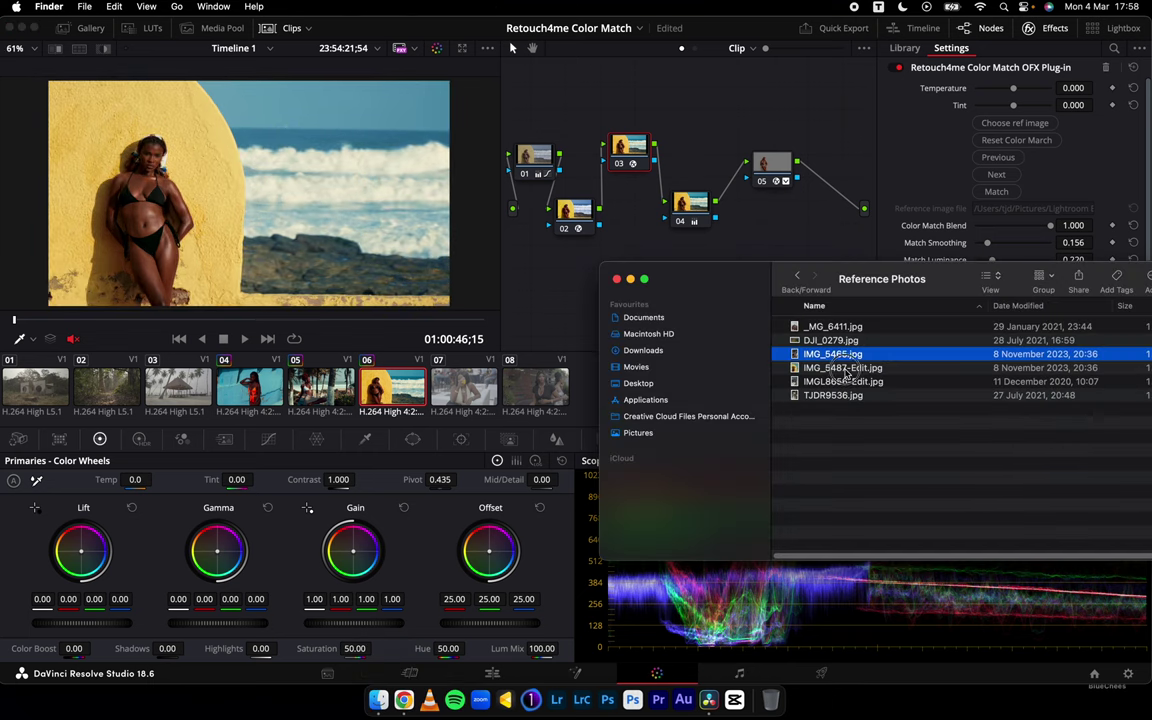
key(Down)
key(space)
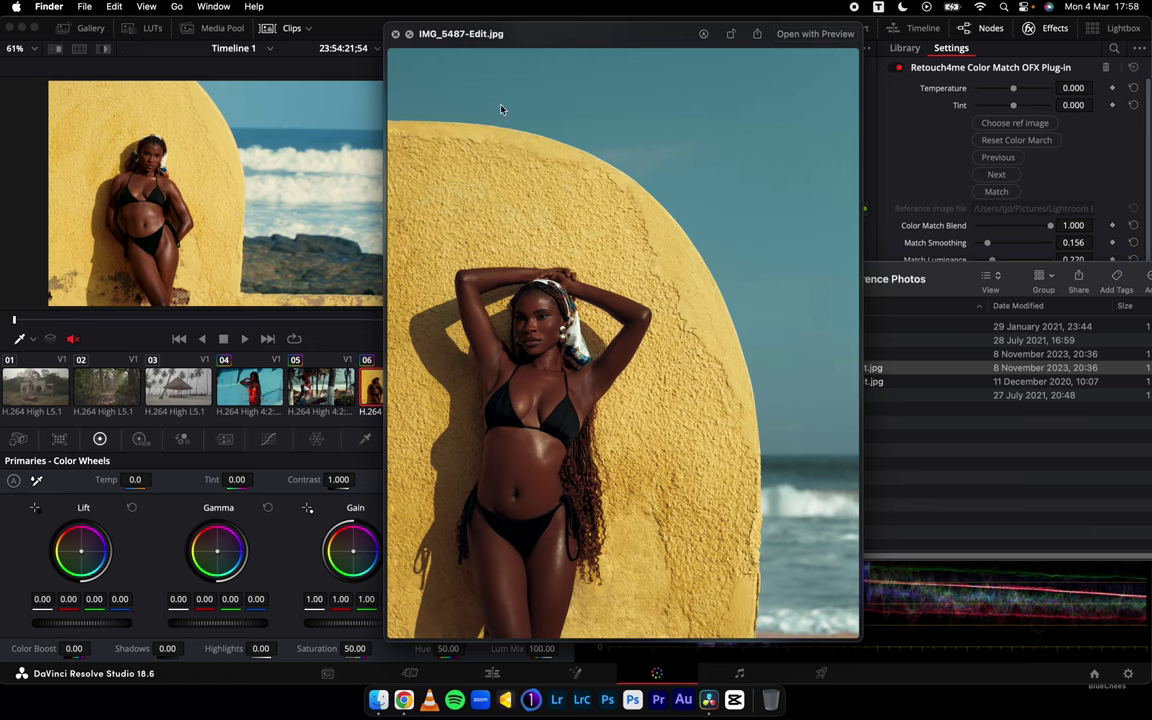
click(360, 33)
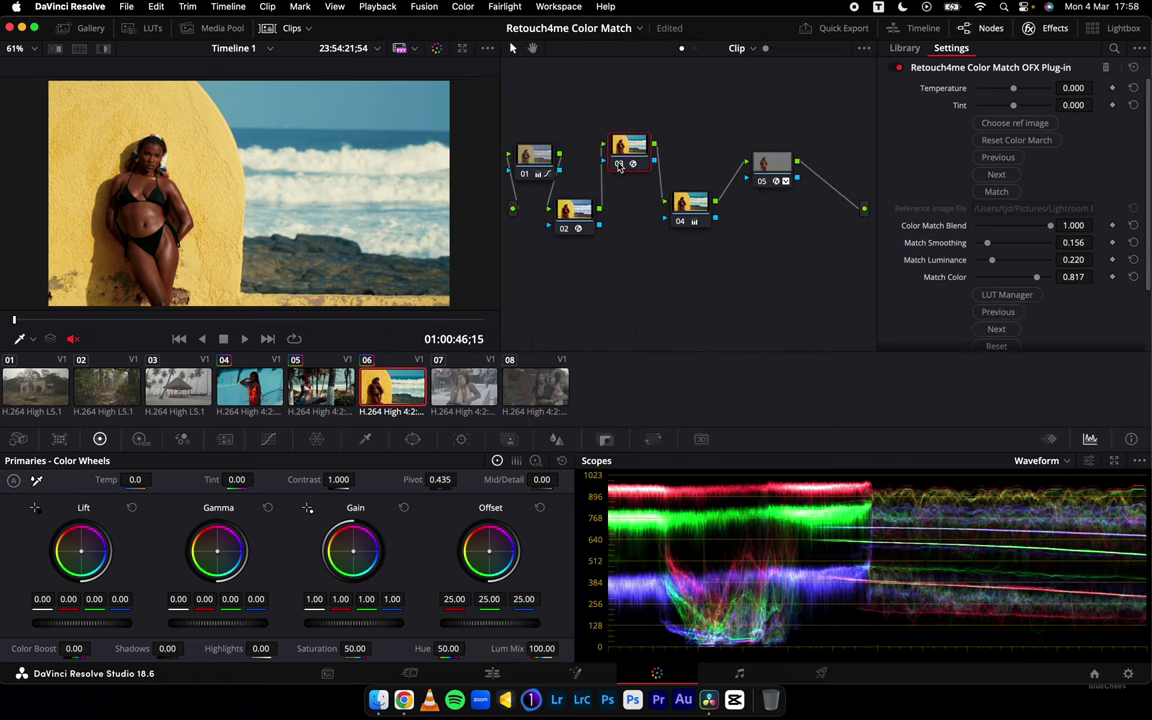
Bypass clip 06's nodes and re-enable them one by one to review what each contributes to the grade
click(619, 164)
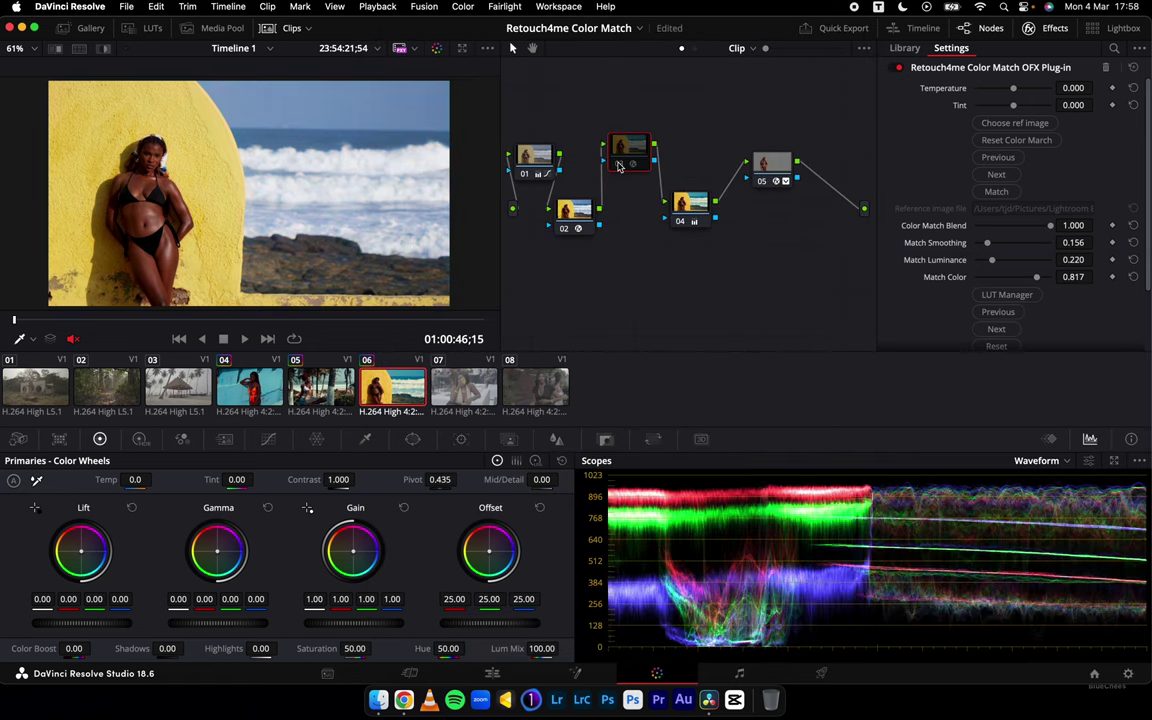
click(680, 221)
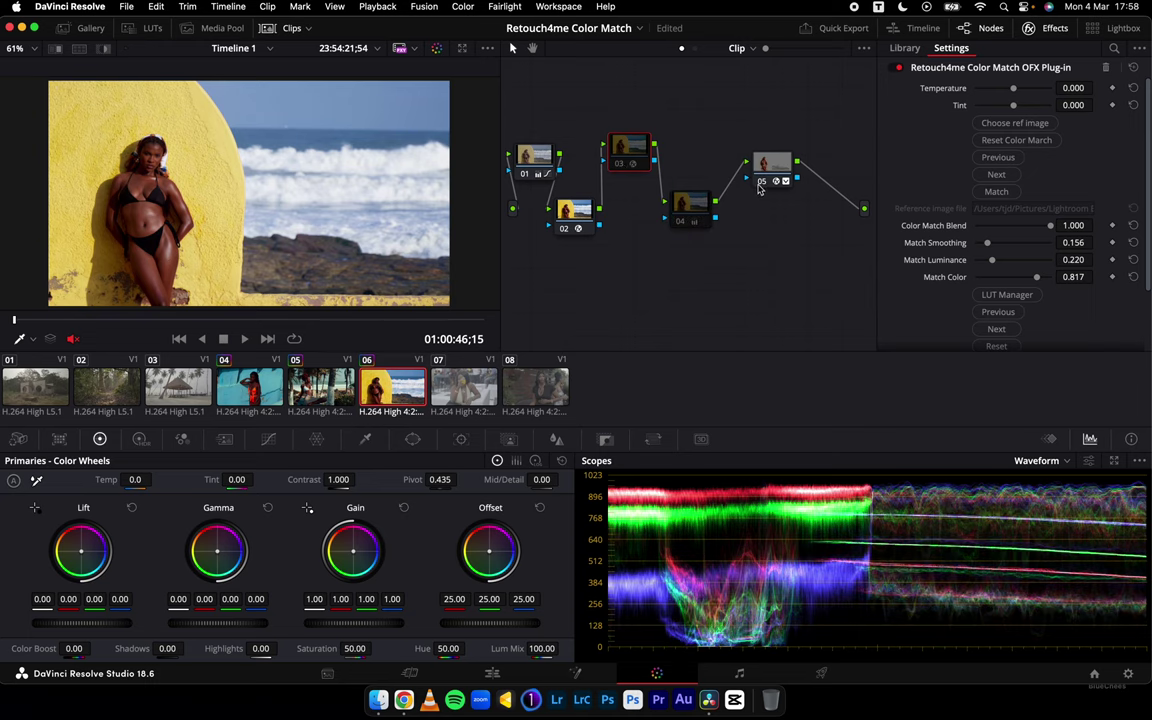
click(760, 184)
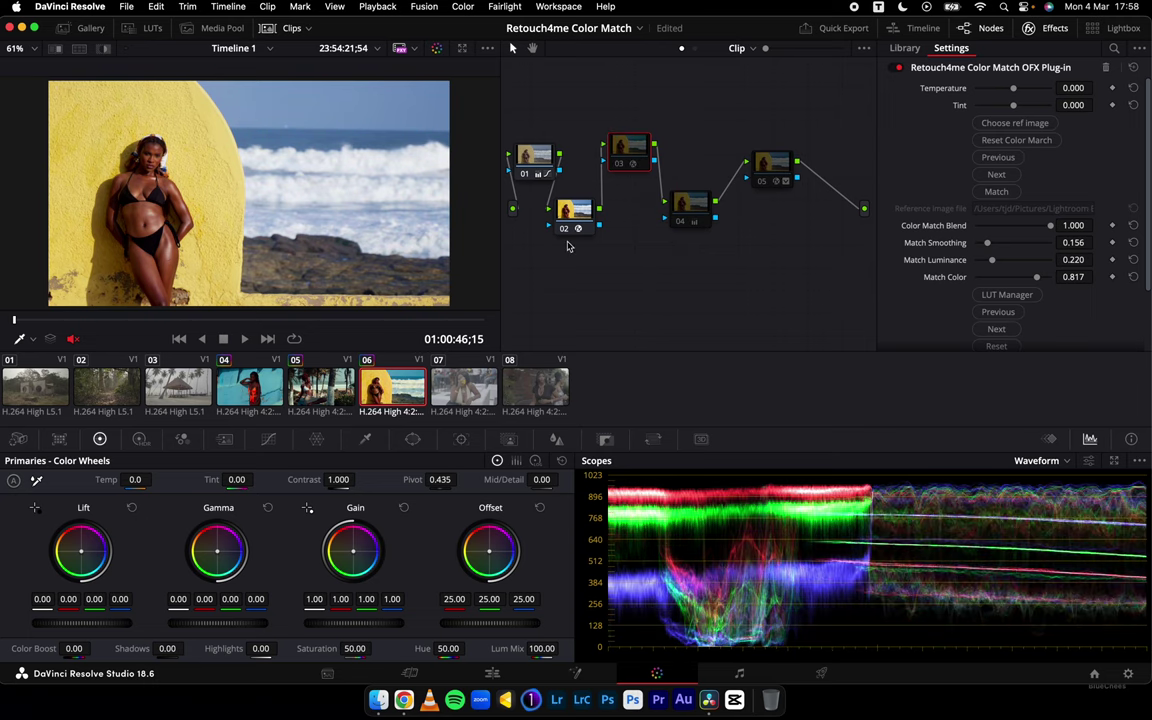
click(524, 174)
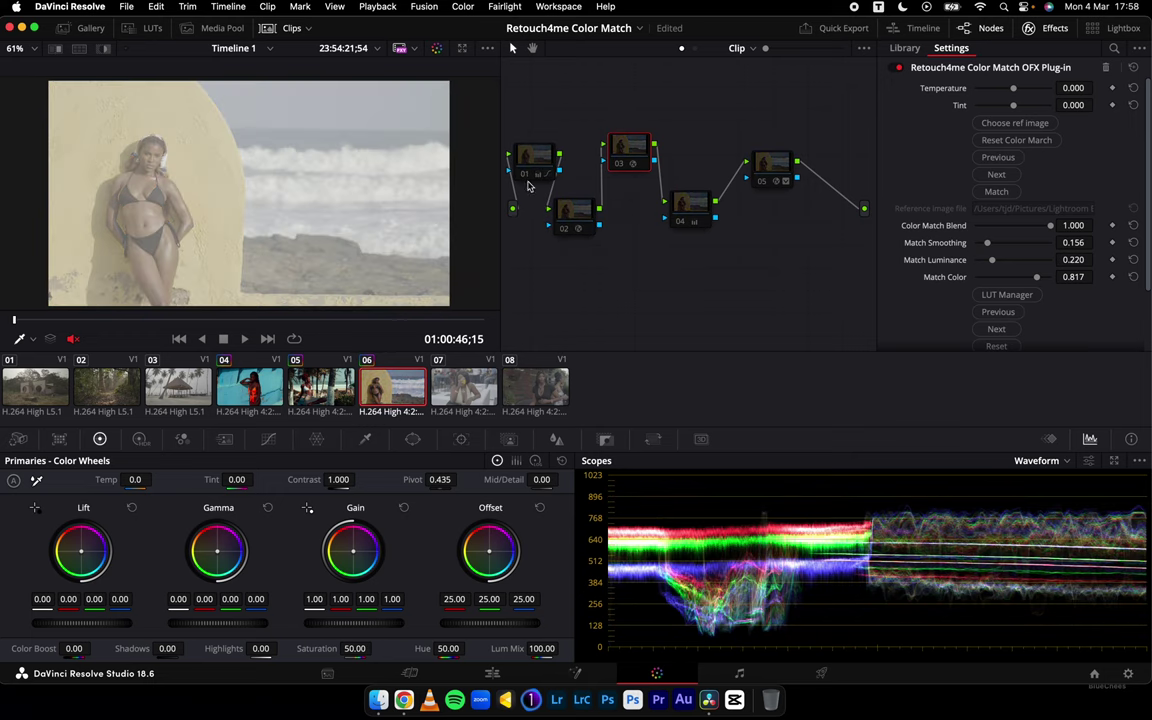
click(565, 230)
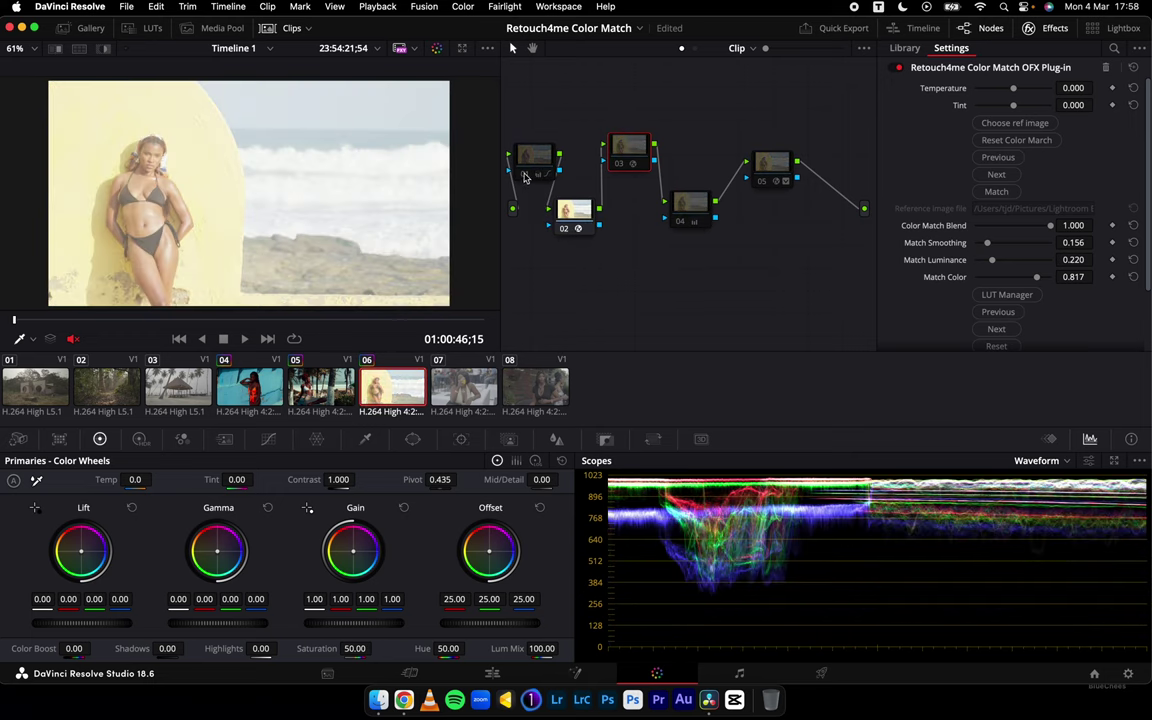
click(524, 175)
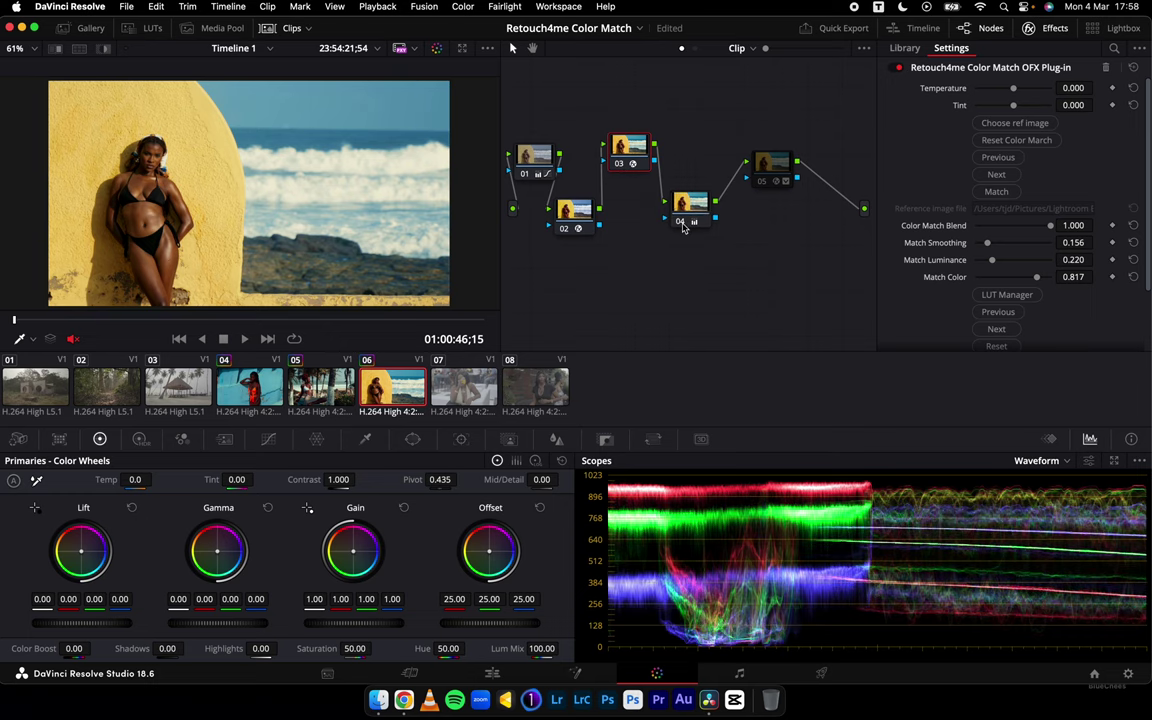
click(672, 212)
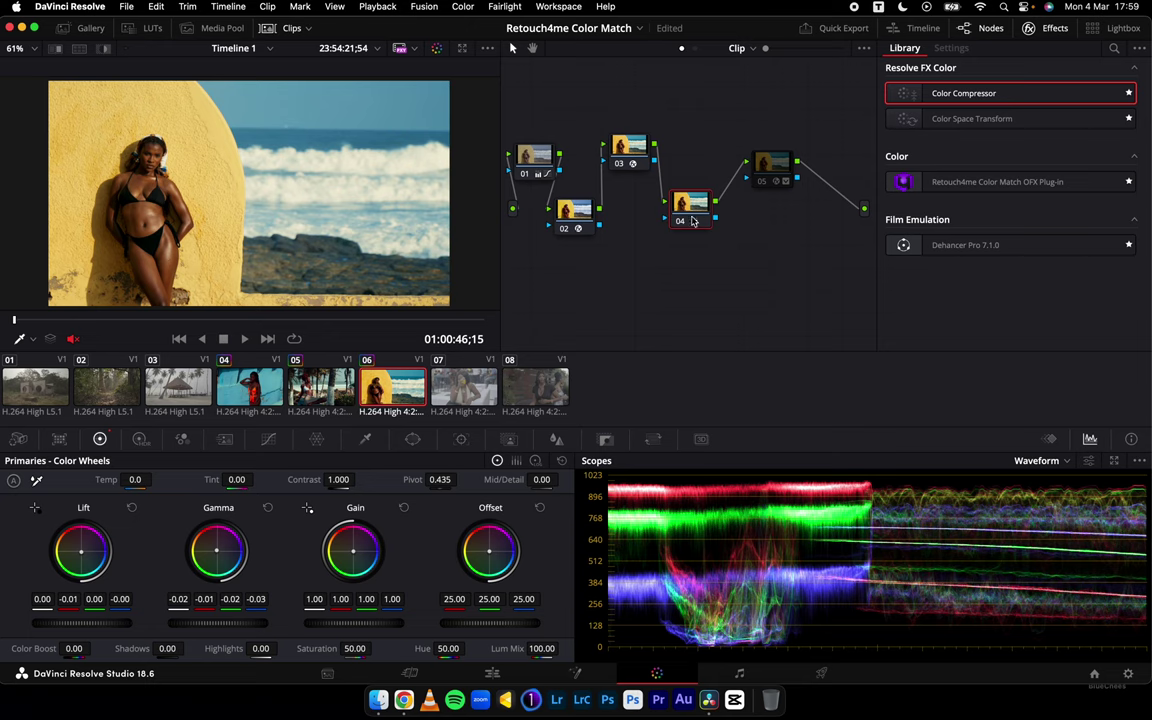
key(ctrl+d)
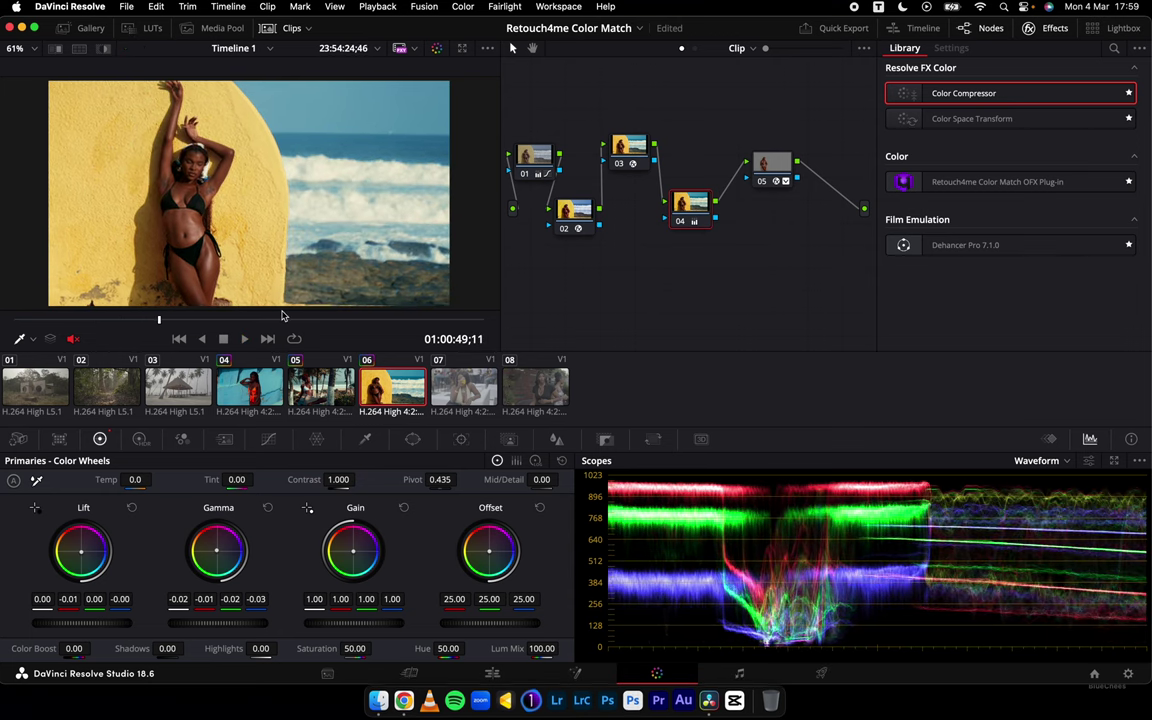
Play clip 06 full screen to review the finished grade
key(super+f)
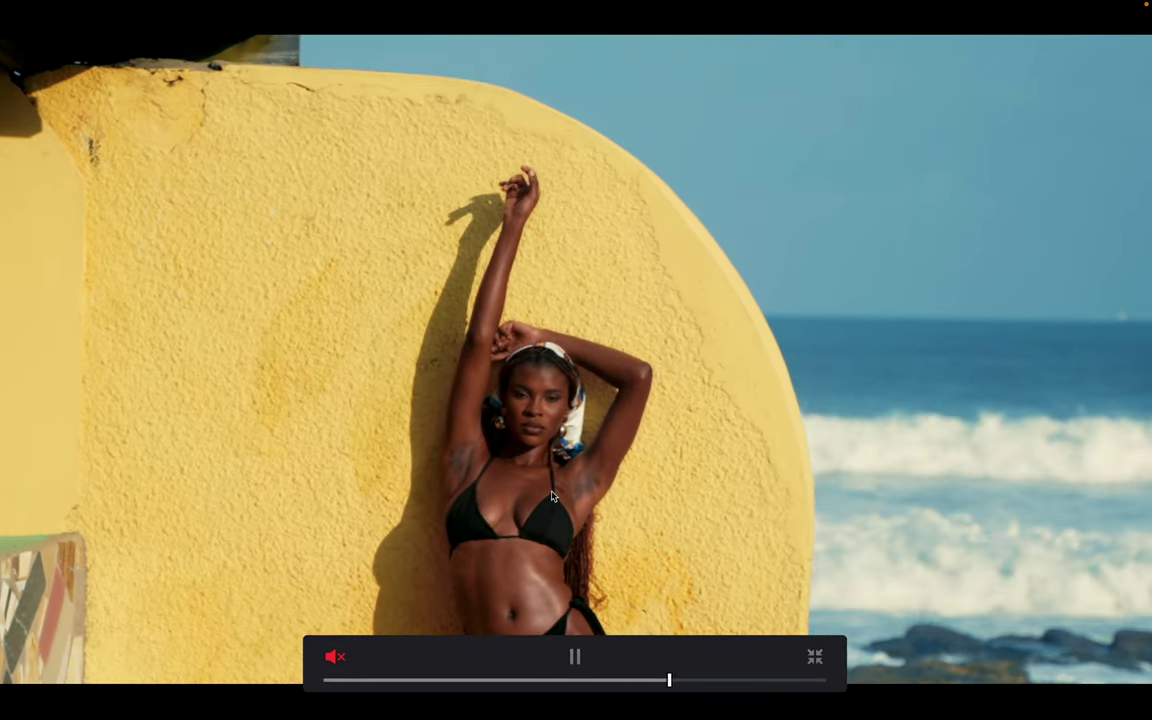
key(space)
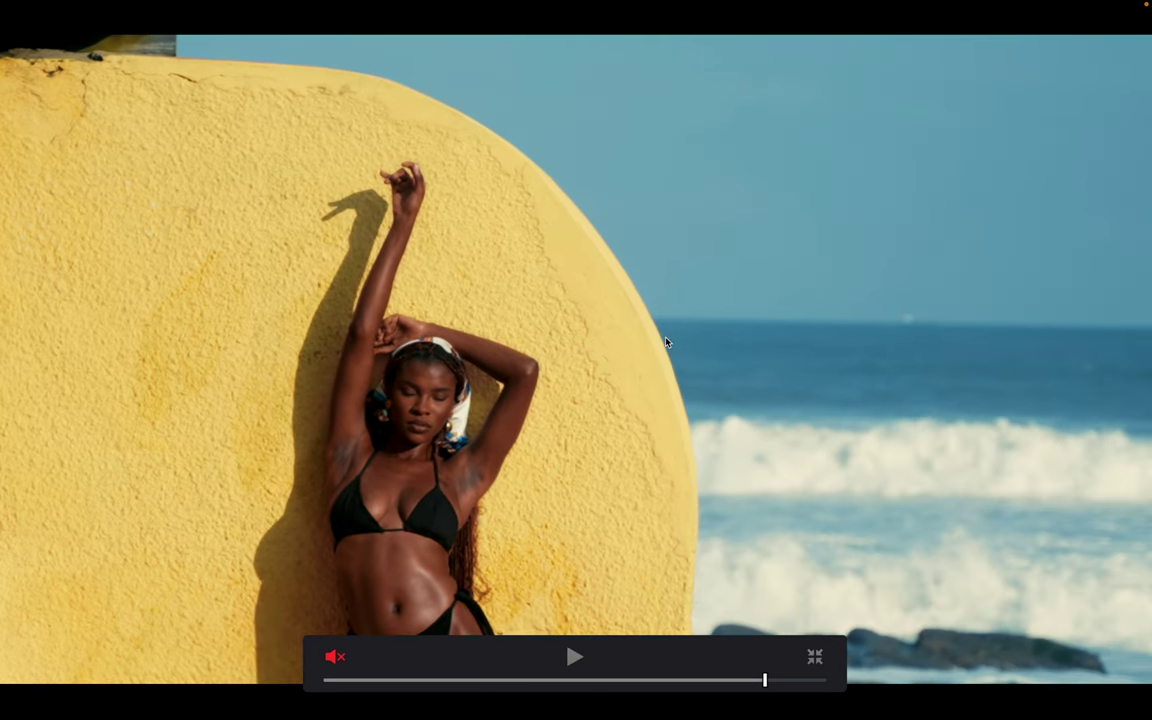
key(Escape)
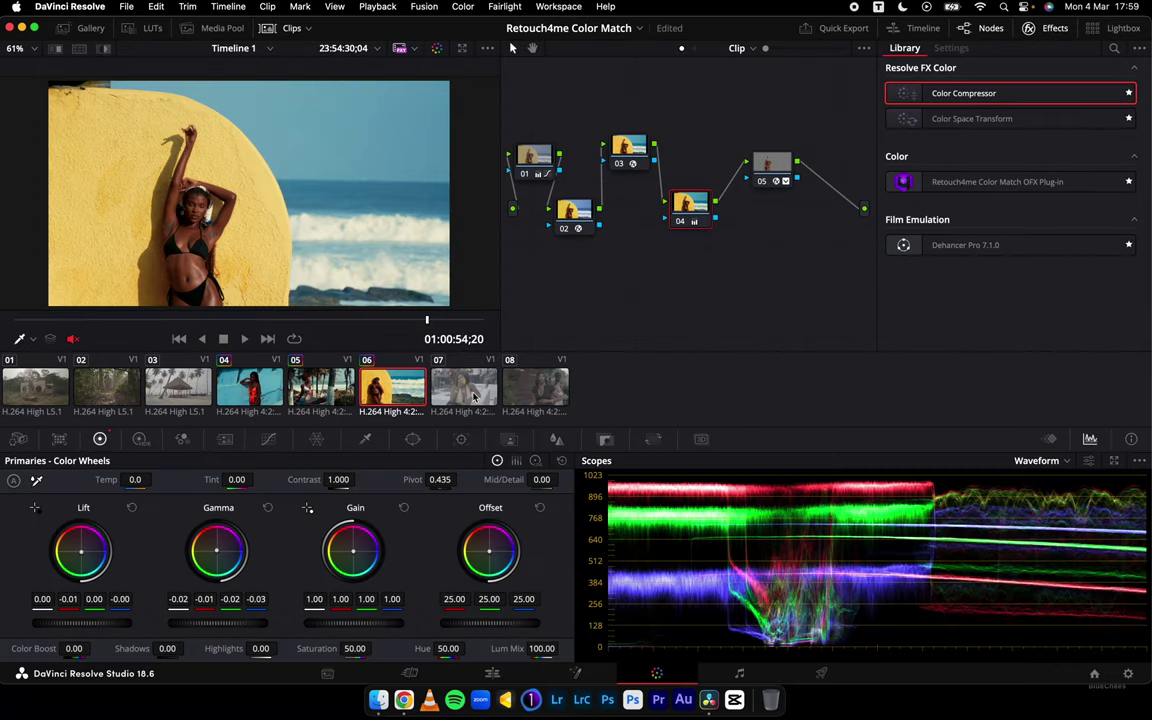
Build a chain of three serial nodes on clip 07
click(474, 394)
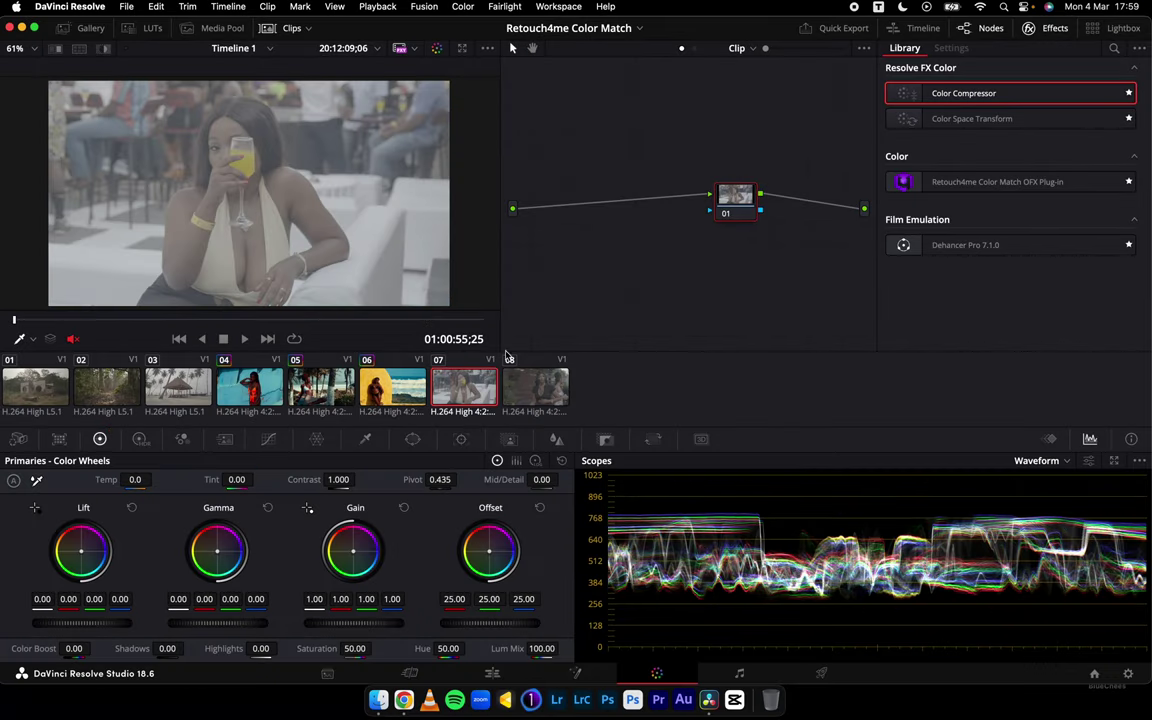
drag(745, 203, 646, 176)
key(alt+s)
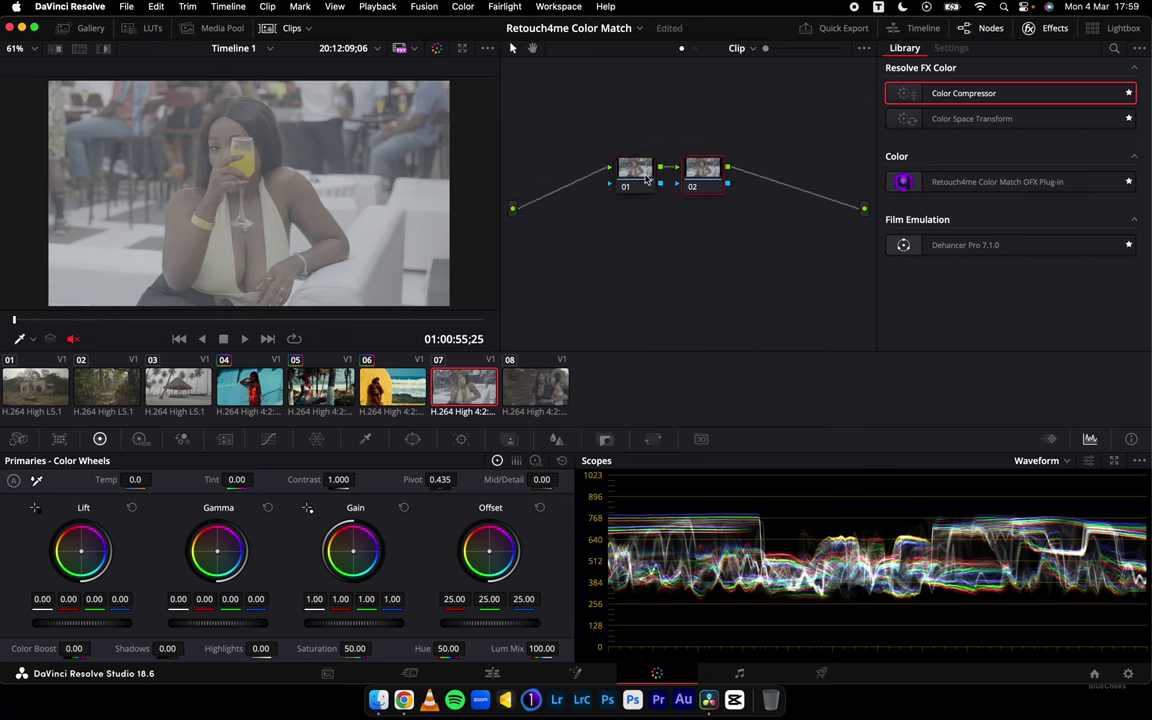
key(alt+s)
Apply Color Space Transform to clip 07's node 02 with input color space Sony S-Gamut3.Cine and input gamma Sony S-Log3
drag(939, 121, 706, 175)
click(1030, 108)
scroll(1005, 200, down, 5)
scroll(1005, 237, down, 5)
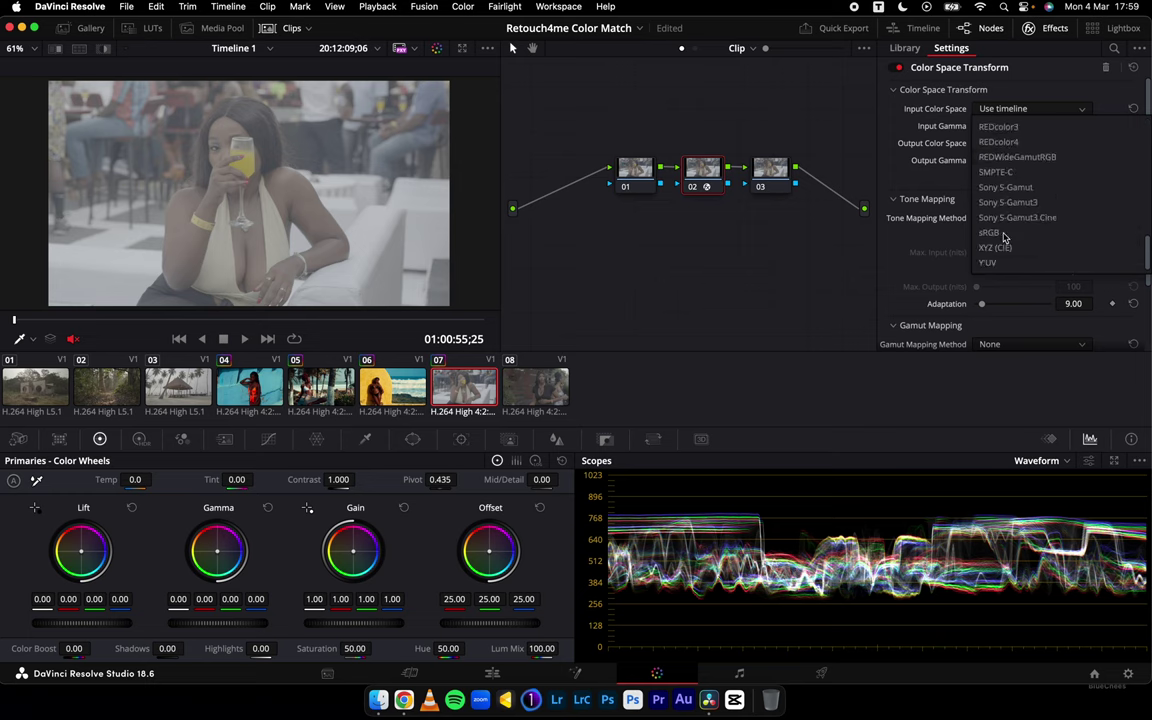
click(1015, 203)
click(1015, 125)
scroll(1010, 230, down, 5)
scroll(1010, 235, up, 3)
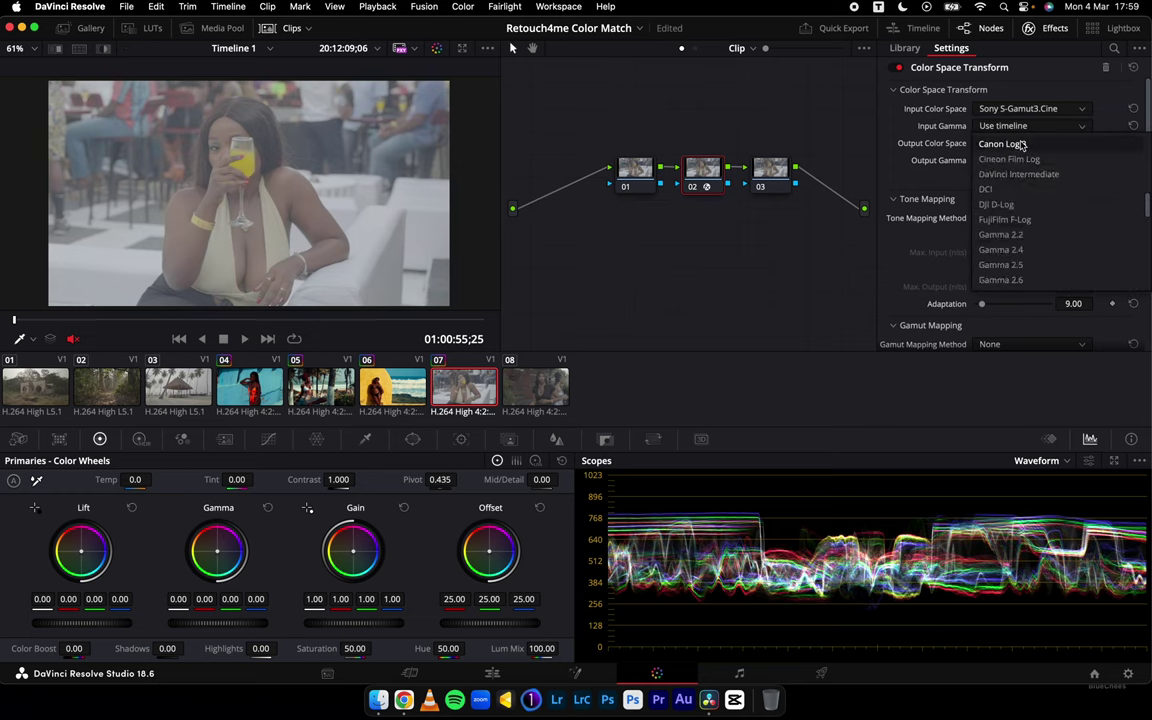
scroll(1013, 235, down, 5)
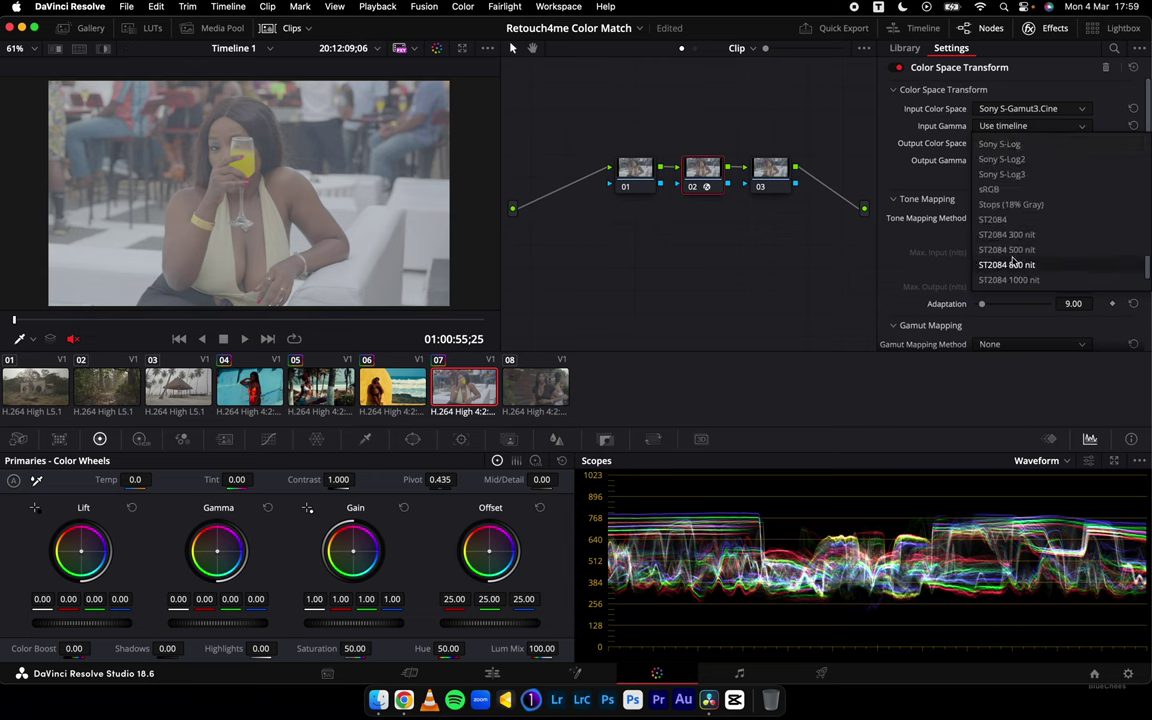
scroll(1013, 262, up, 5)
click(1010, 200)
Set the node 02 transform's output color space to Rec.709 and output gamma to Gamma 2.4
click(1017, 145)
scroll(1019, 250, down, 10)
scroll(1019, 255, up, 5)
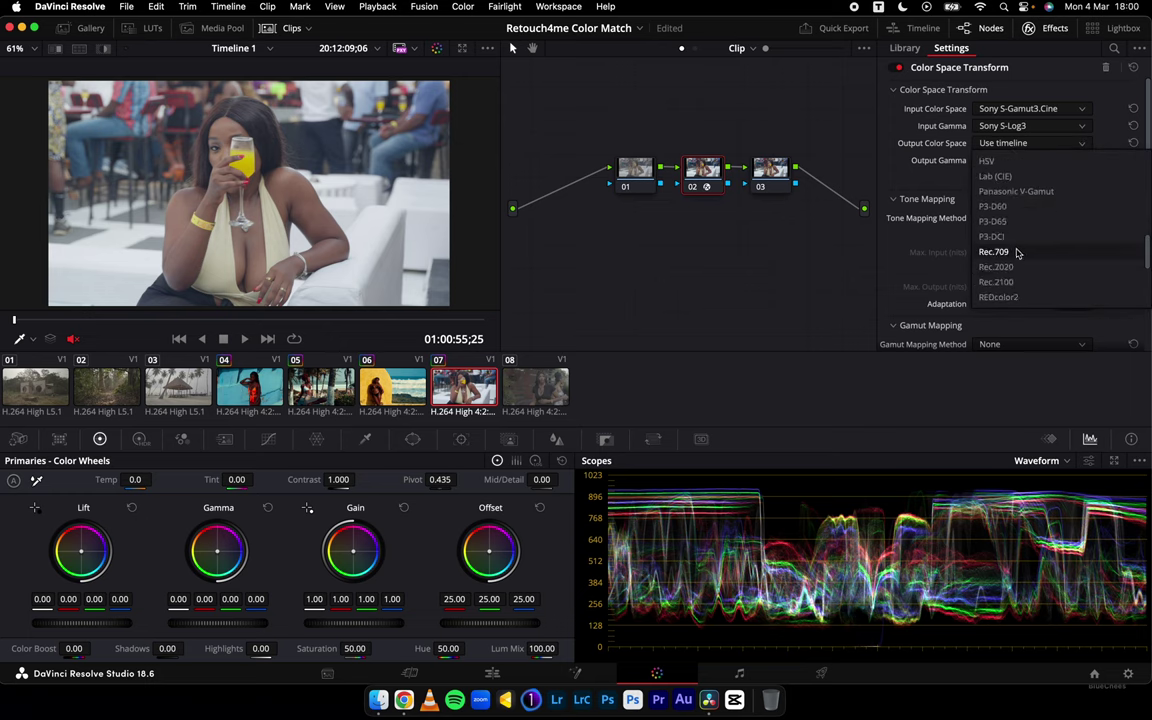
click(1019, 251)
click(1003, 162)
scroll(1017, 265, down, 3)
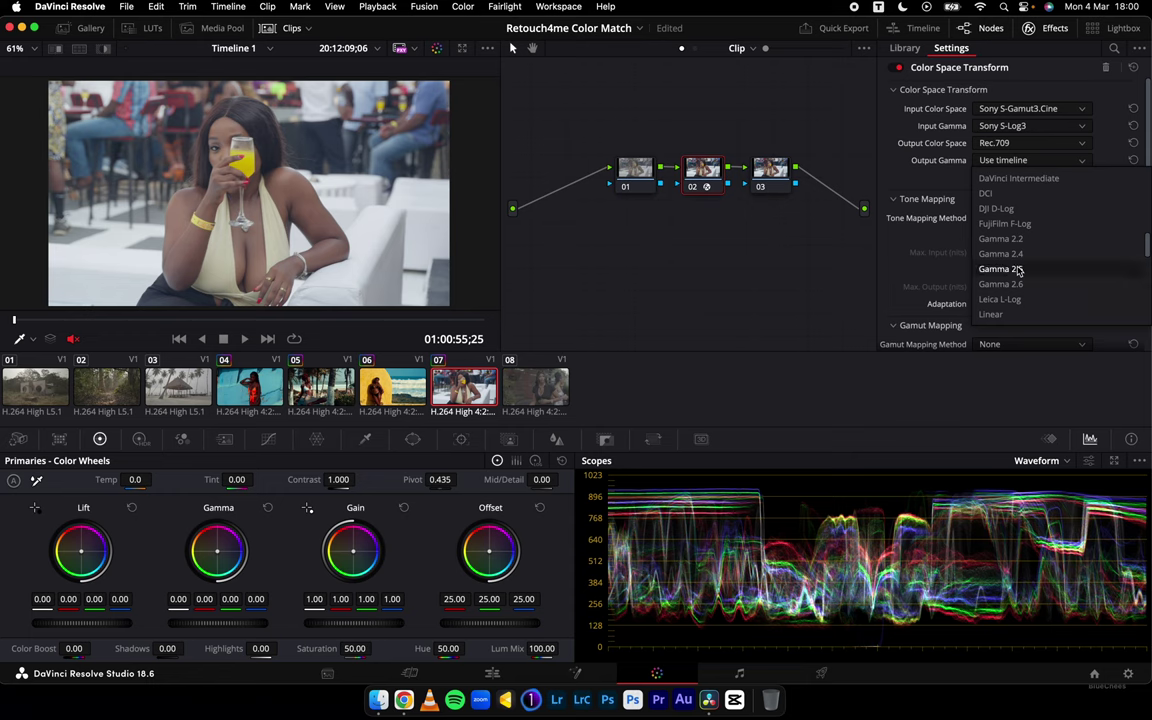
click(1015, 254)
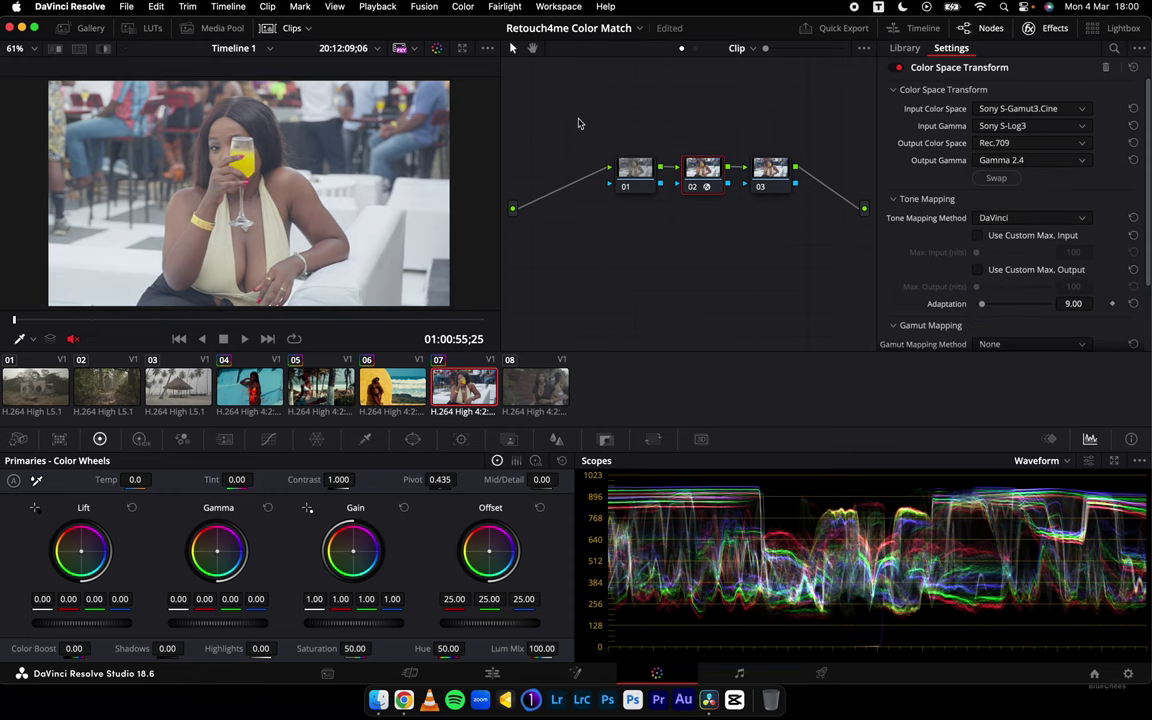
Add contrast on clip 07's node 01 by moving the custom curve's black and white points inward
click(632, 176)
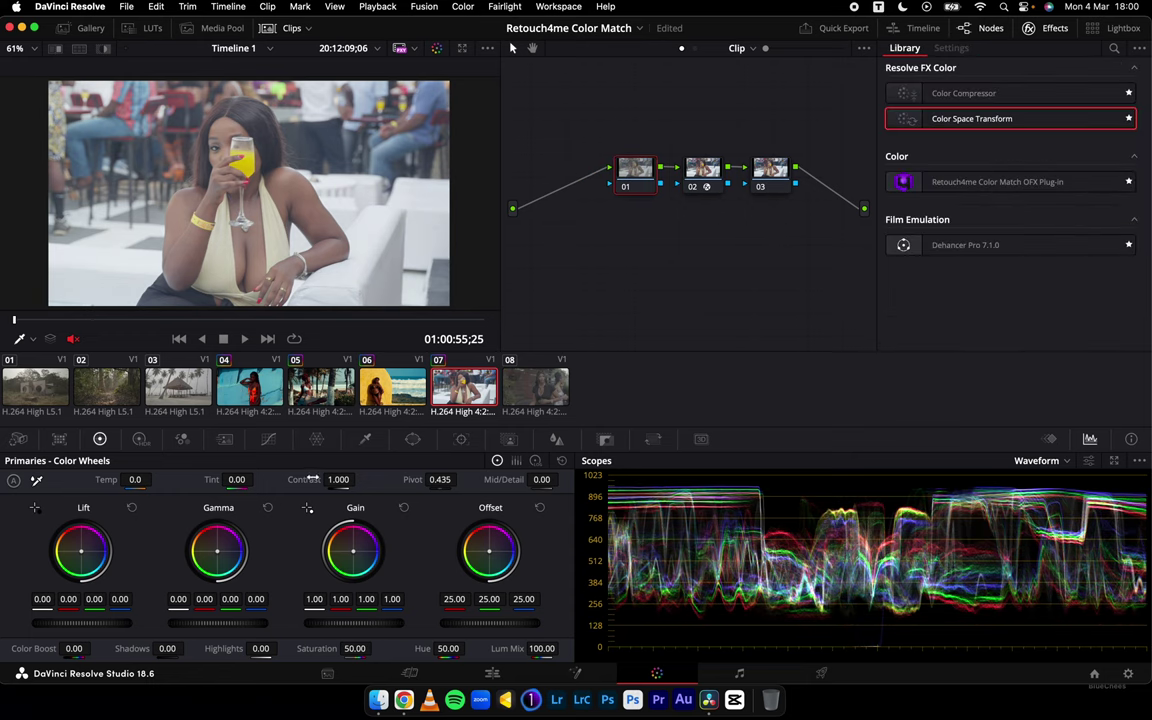
click(268, 440)
drag(17, 644, 97, 644)
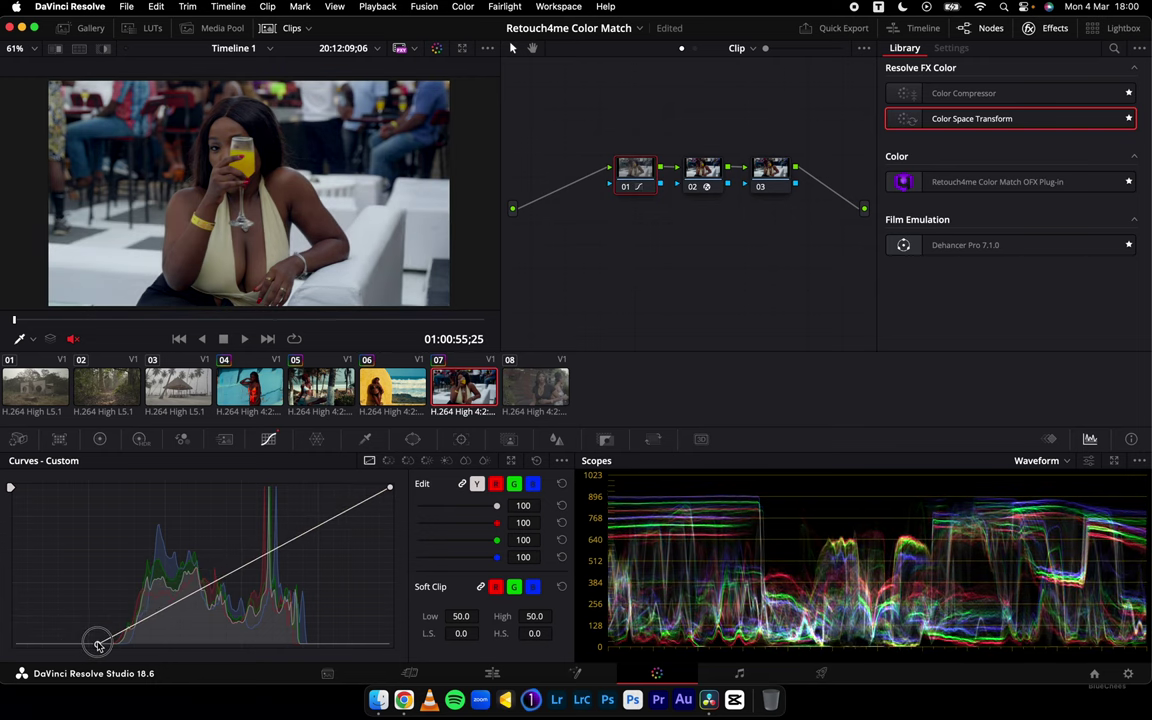
drag(388, 489, 355, 490)
drag(103, 645, 104, 643)
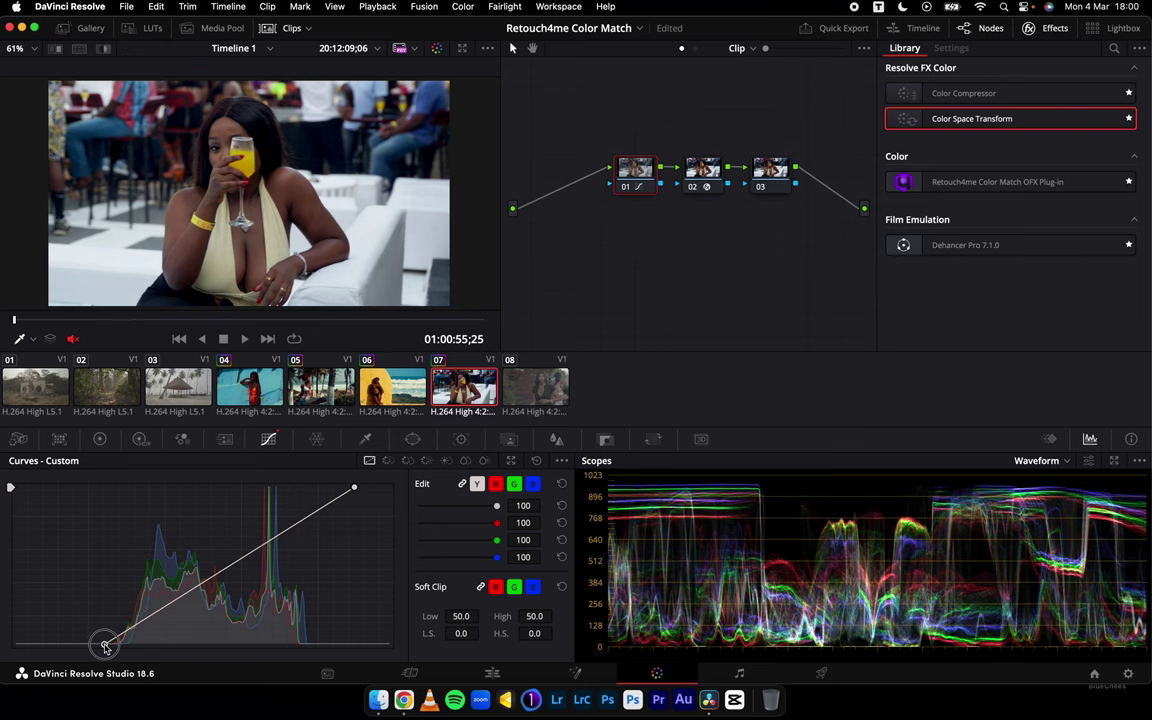
Lower node 01's overall Gamma to -0.01 and Gain to 0.97 on clip 07
click(100, 440)
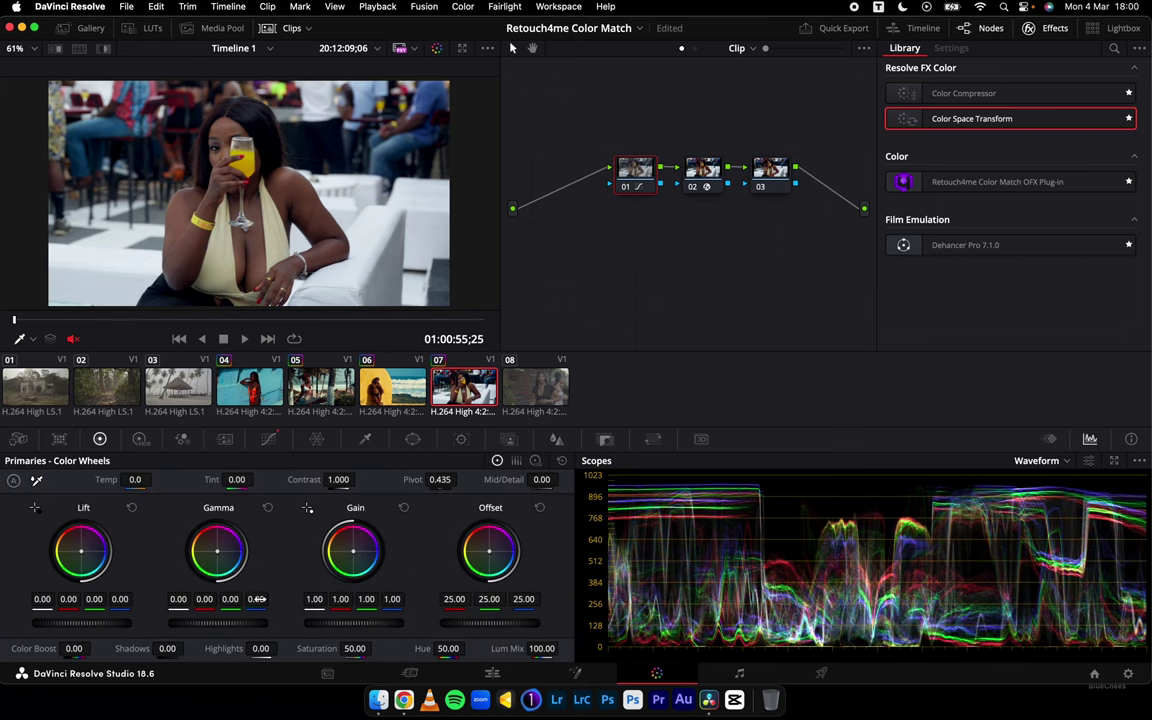
drag(236, 624, 218, 624)
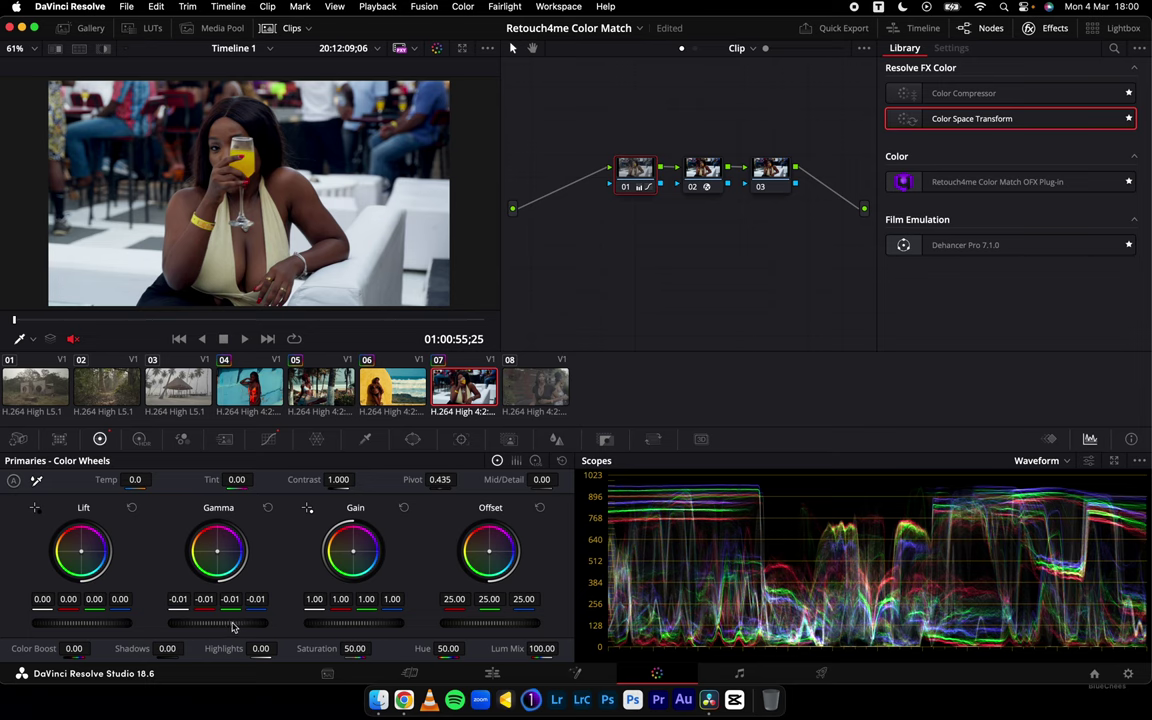
drag(111, 628, 141, 621)
drag(349, 627, 316, 624)
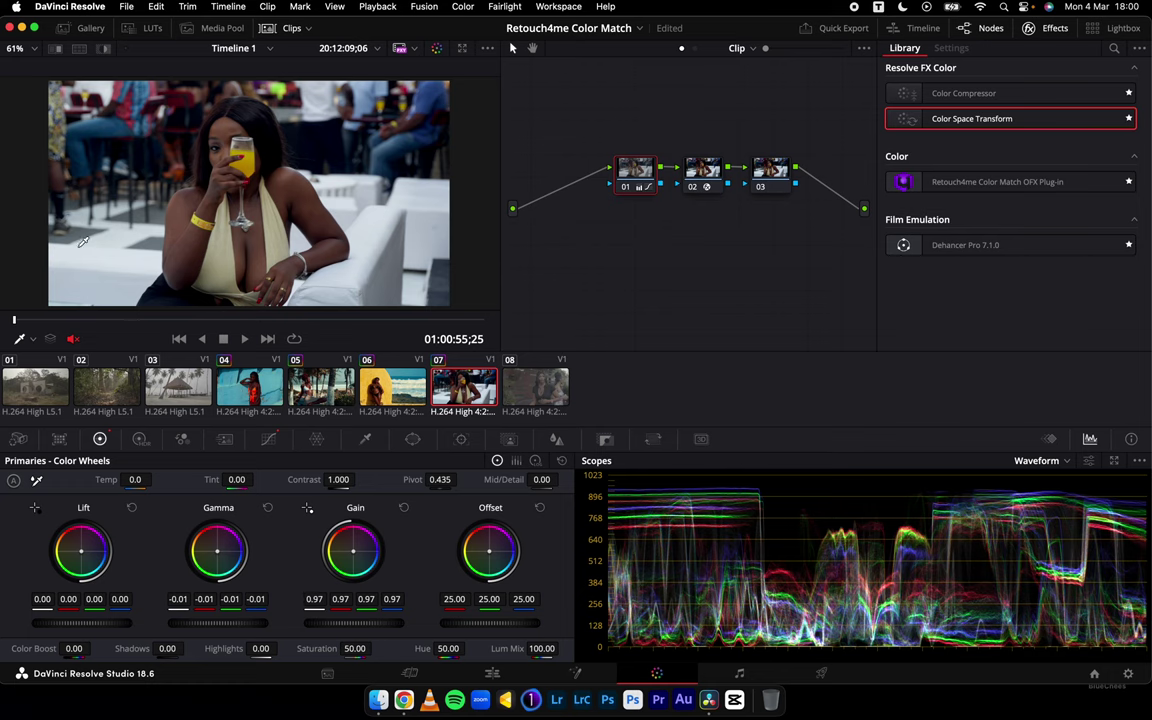
Play clip 07 forward to 01:00:58;18 and apply the Retouch4me Color Match plug-in to node 03
key(space)
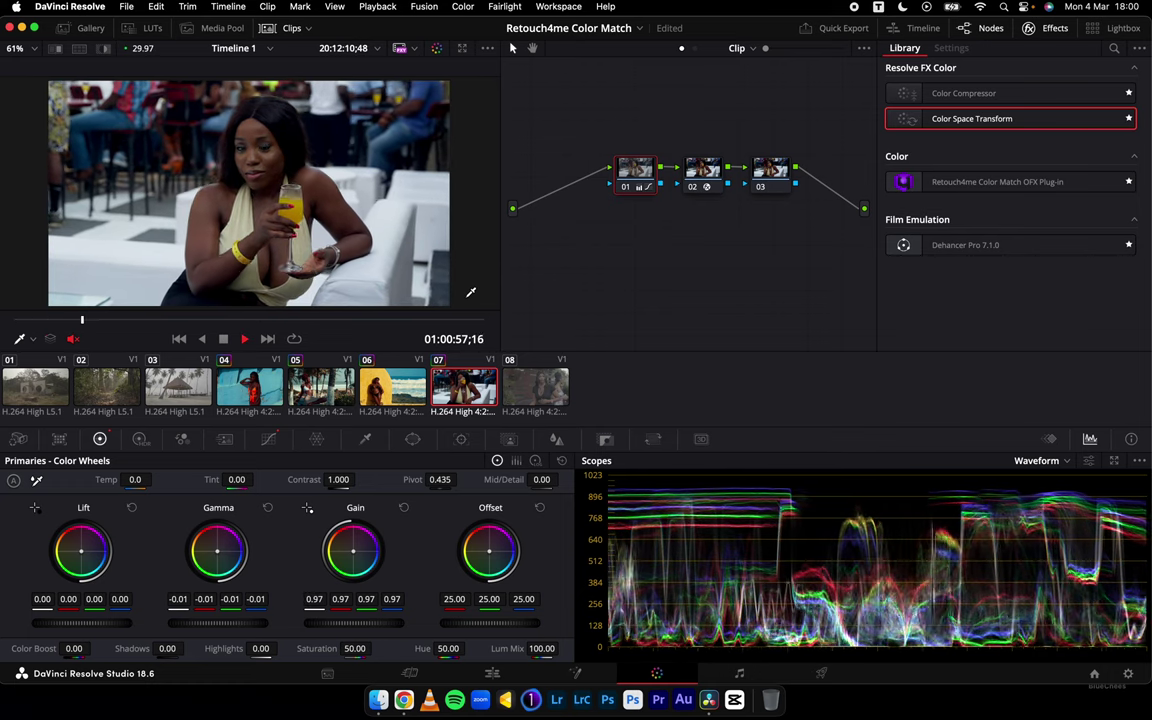
key(space)
click(765, 168)
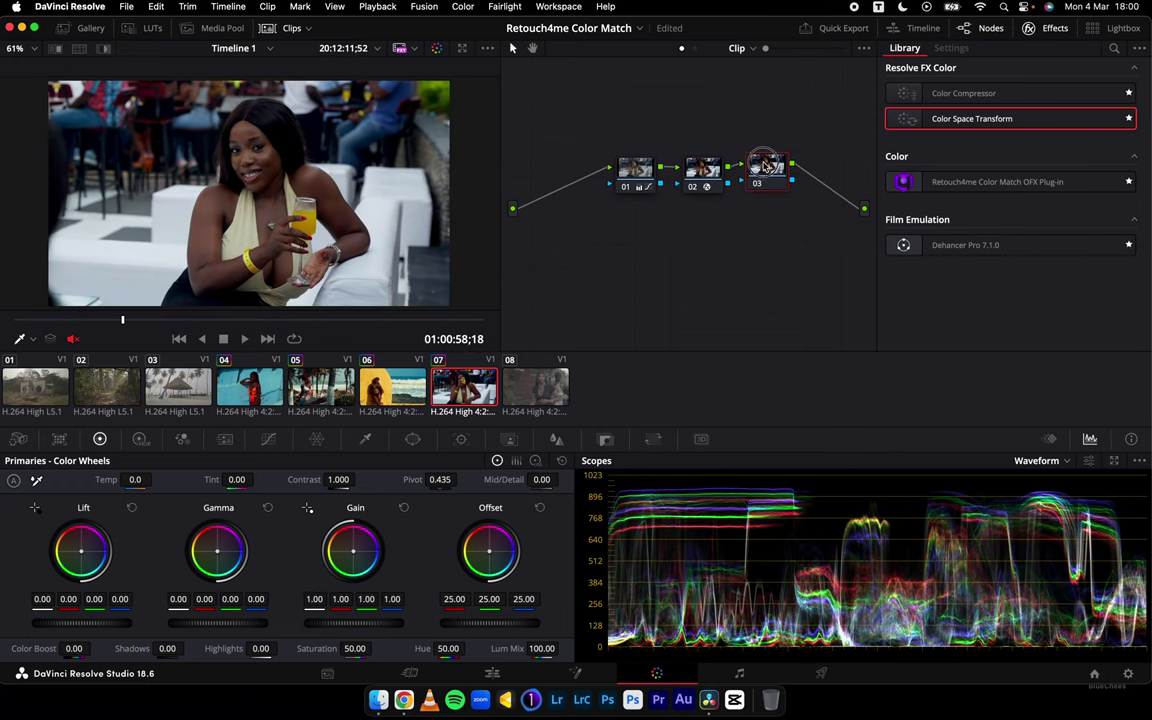
mouse_move(960, 181)
mouse_down()
mouse_move(784, 160)
mouse_move(760, 176)
mouse_move(930, 125)
mouse_move(915, 118)
mouse_up()
Preview TJDR9536.jpg and load it as the Color Match reference image on clip 07's node 03
click(915, 116)
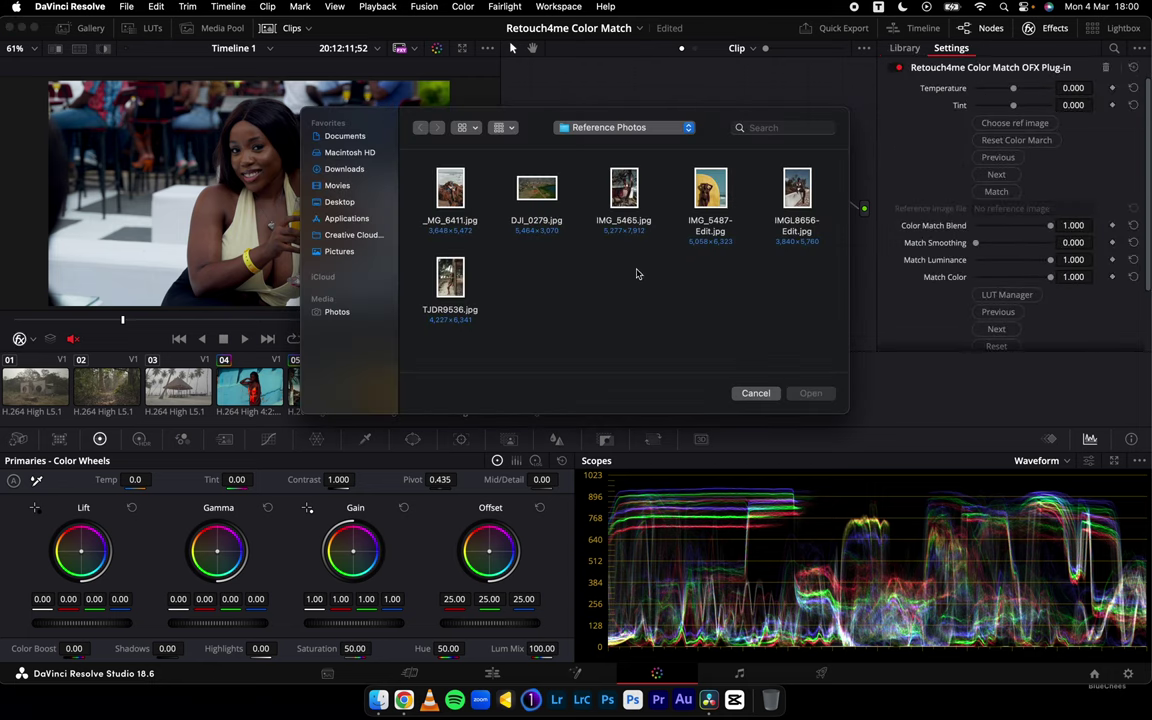
click(452, 280)
key(space)
key(space)
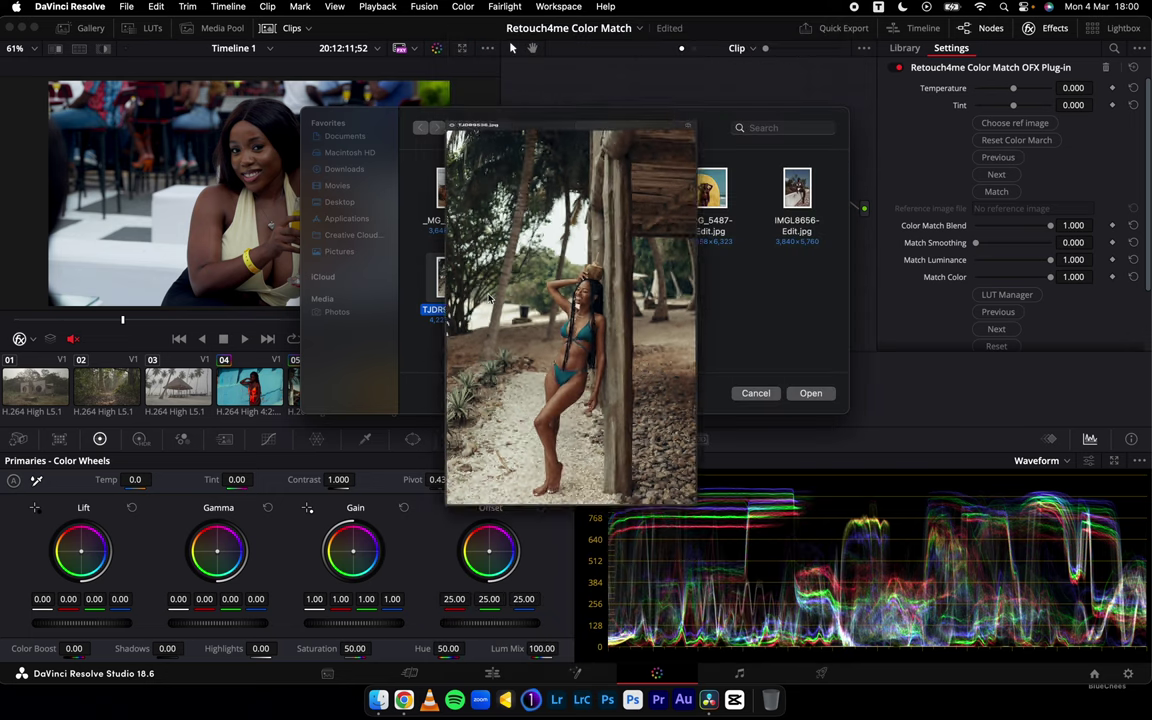
key(Return)
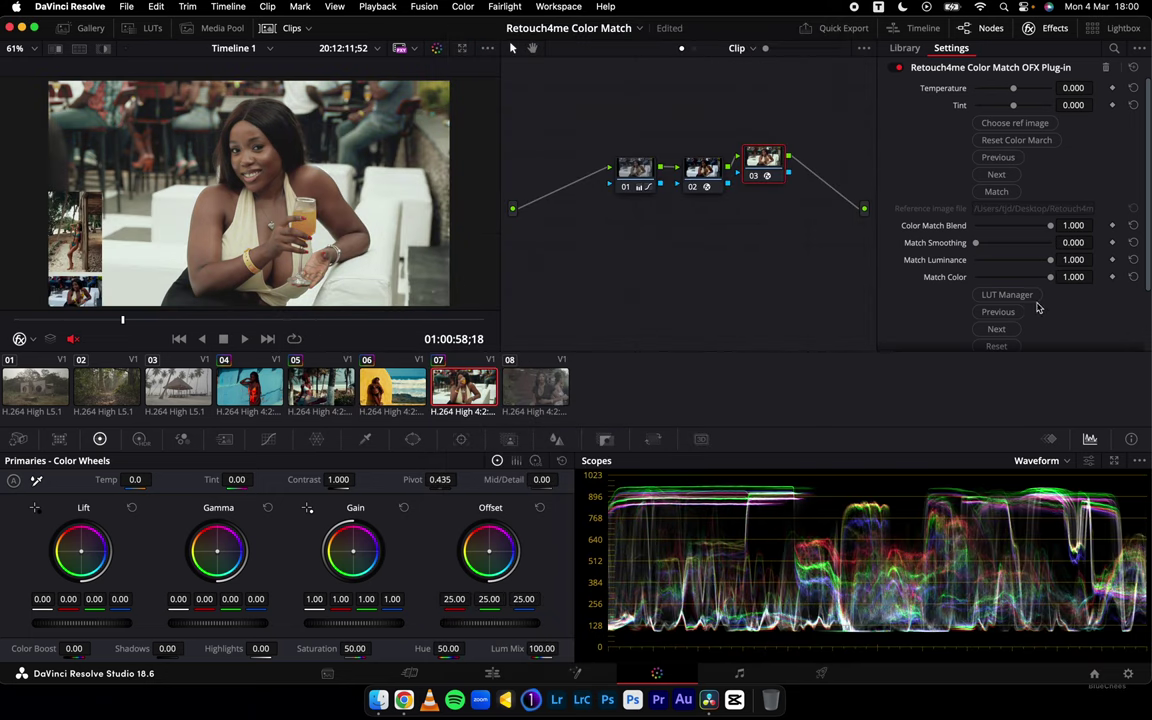
Set Match Luminance to 0.449, Match Color to 0.523, Color Match Blend to 0.881 and Match Smoothing to 0.294
drag(1051, 260, 1014, 277)
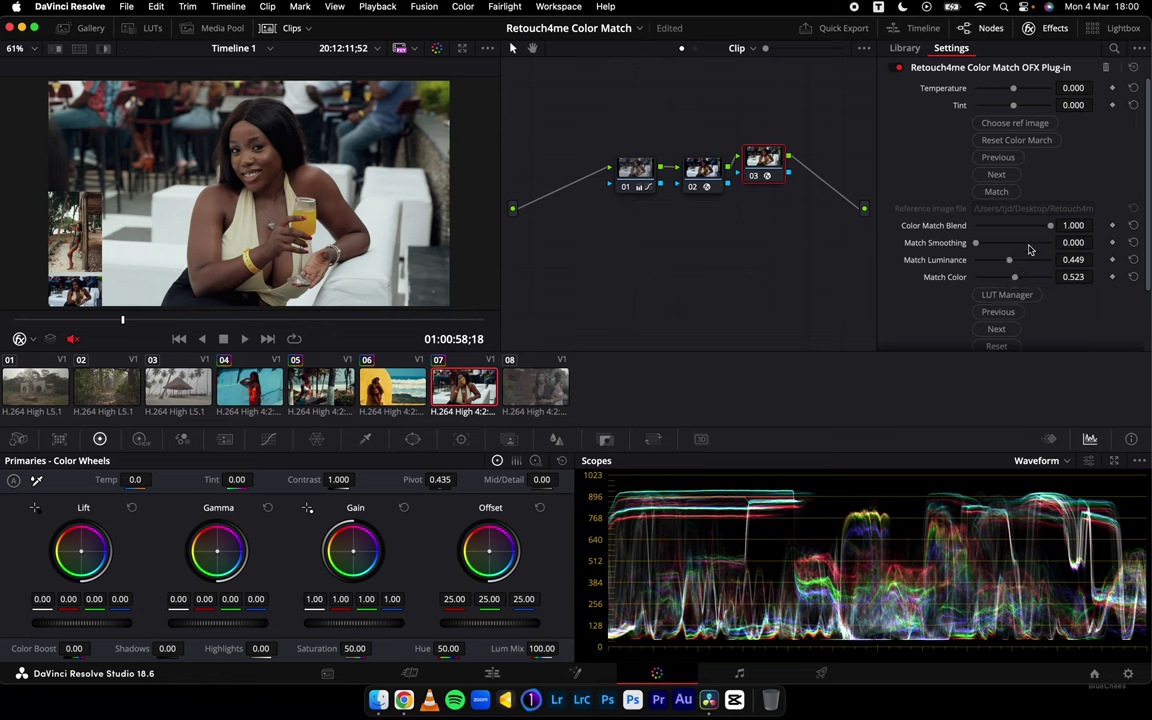
drag(1048, 227, 1041, 230)
mouse_move(976, 242)
mouse_down()
mouse_move(1008, 243)
mouse_move(998, 246)
mouse_up()
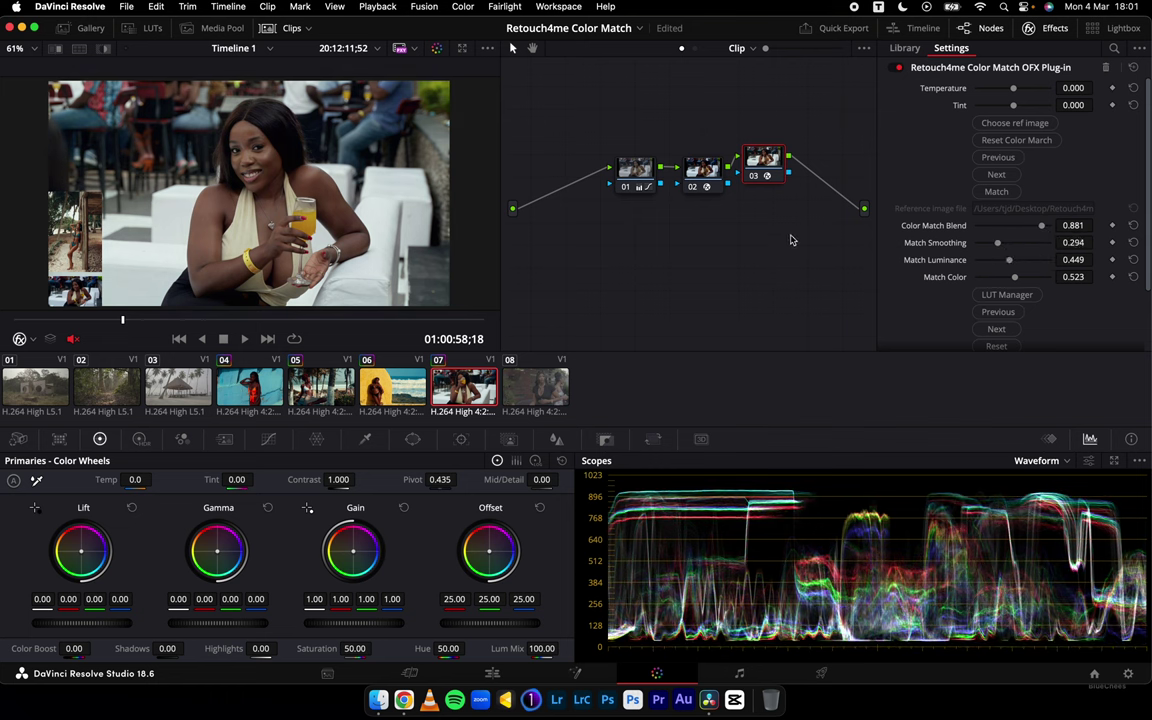
Toggle clip 07's node 03 off and on to compare the match, and scrub through the clip full screen
click(755, 177)
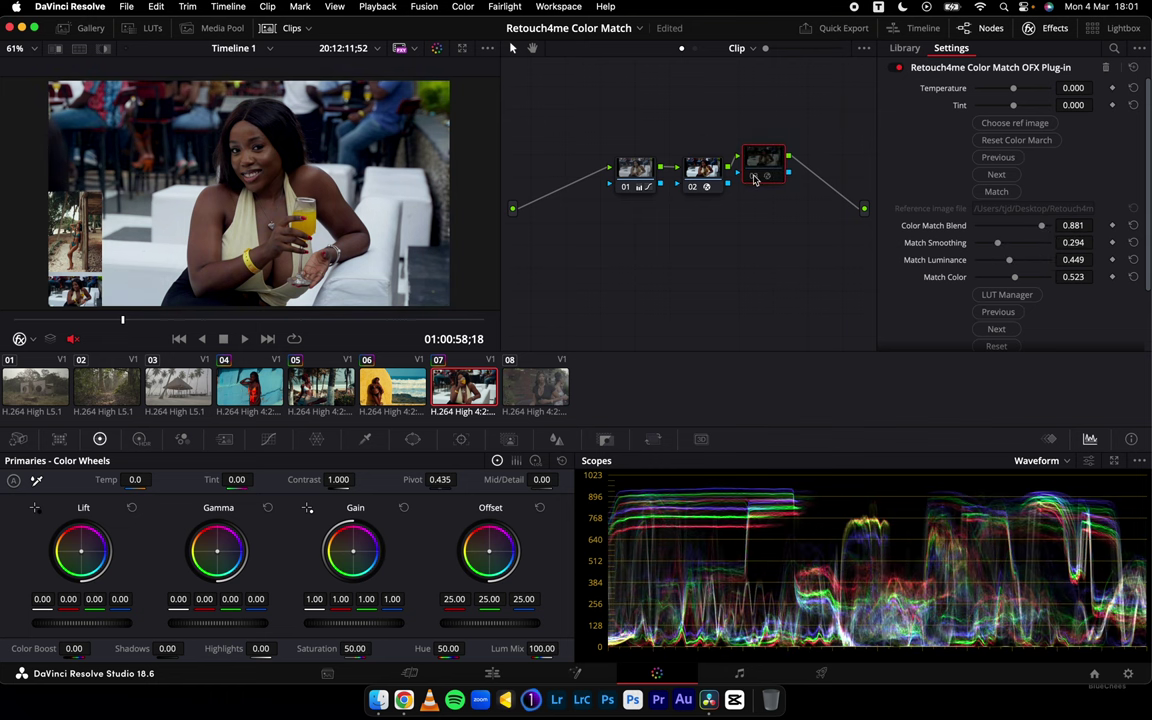
click(755, 177)
click(755, 177)
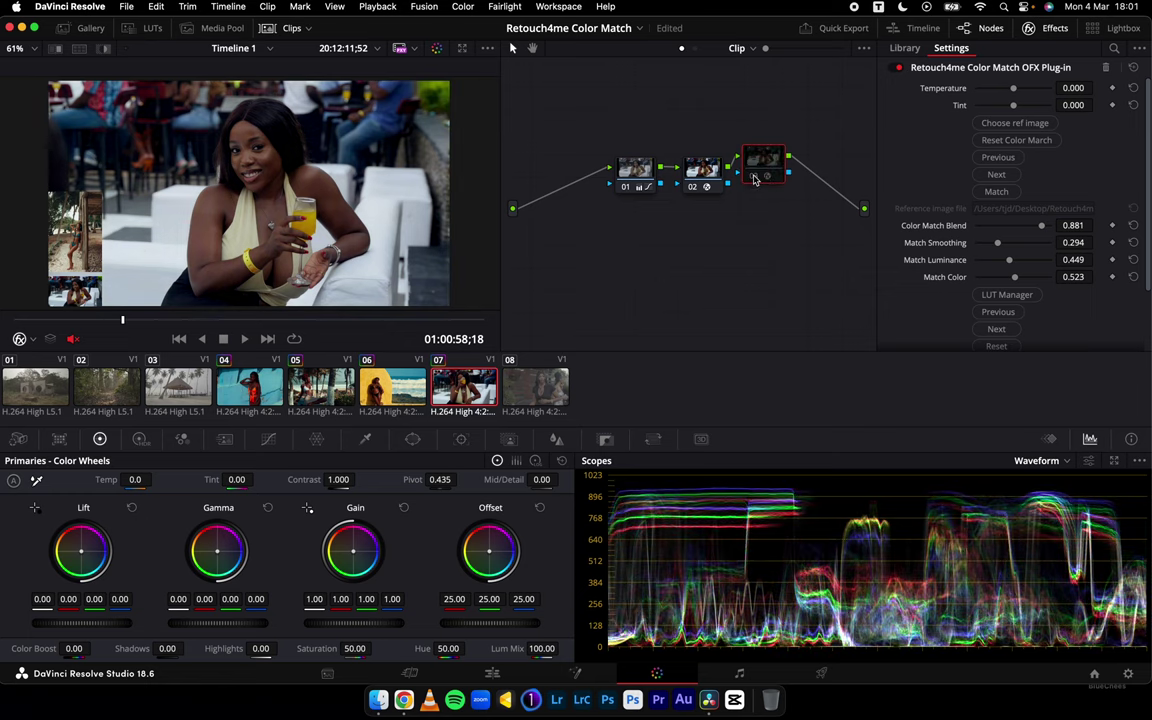
click(755, 177)
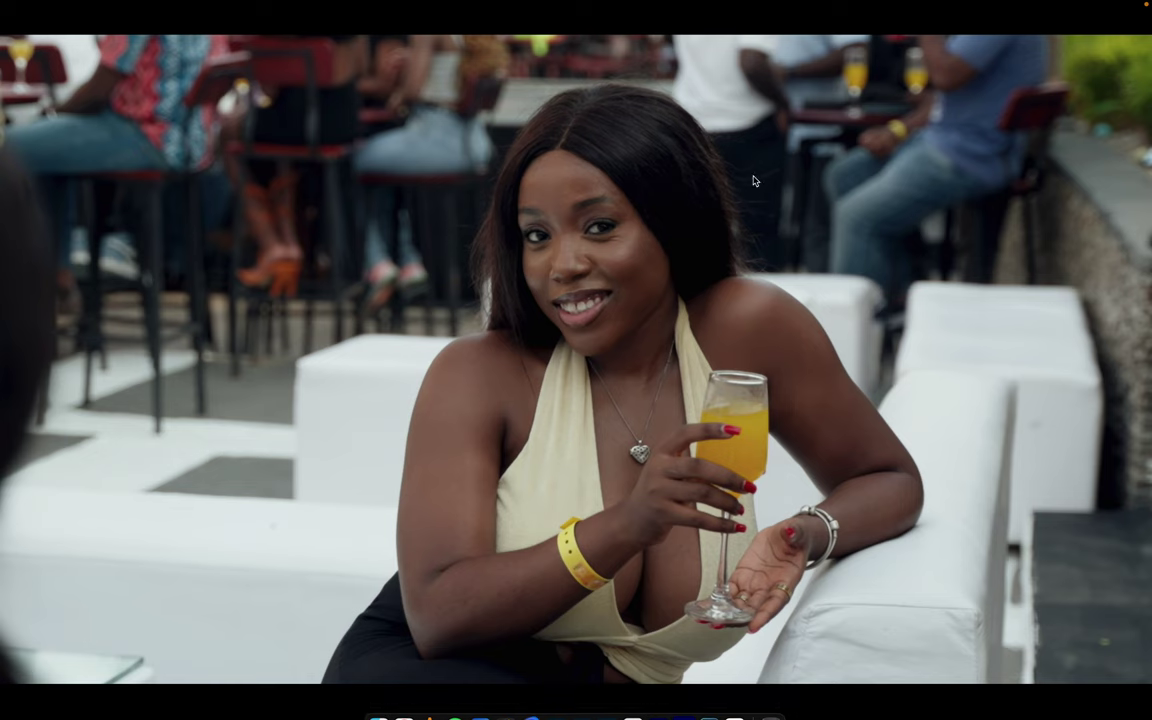
drag(390, 680, 288, 681)
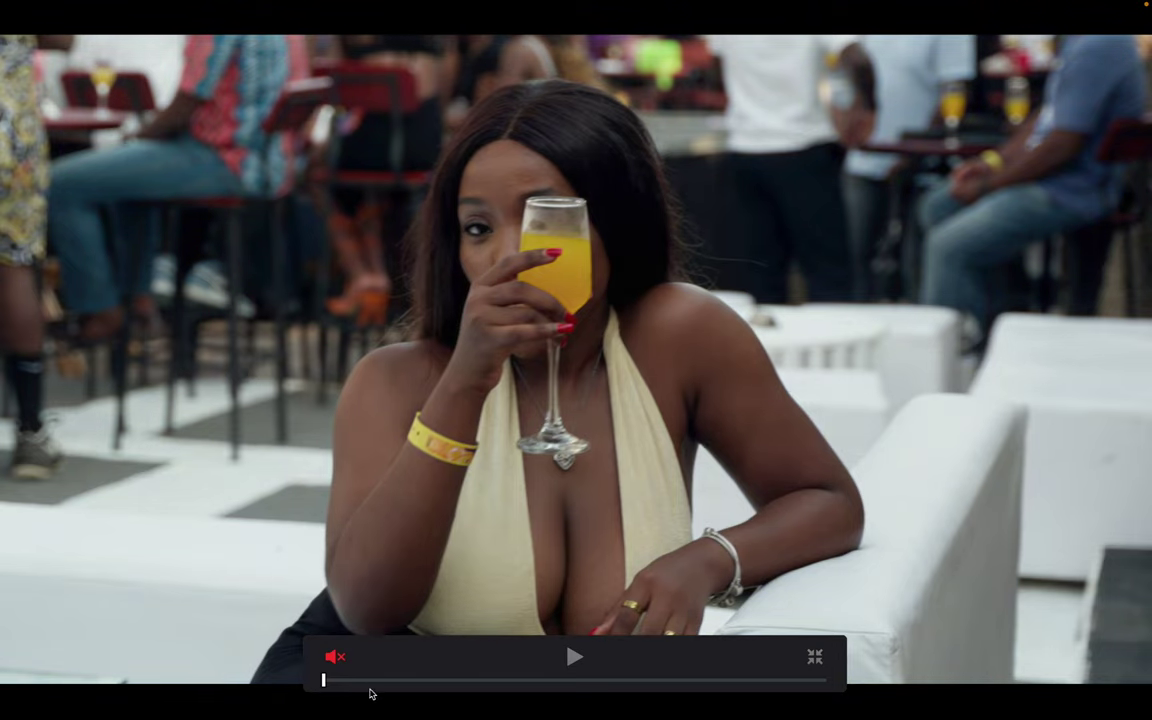
drag(373, 680, 427, 681)
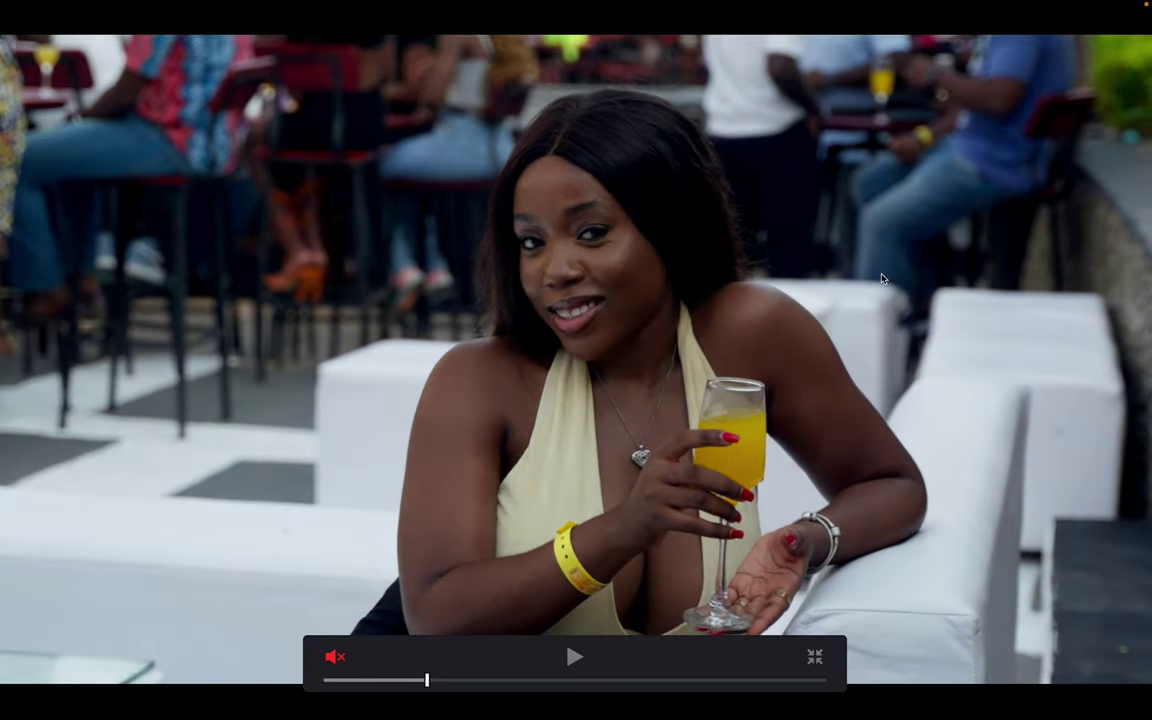
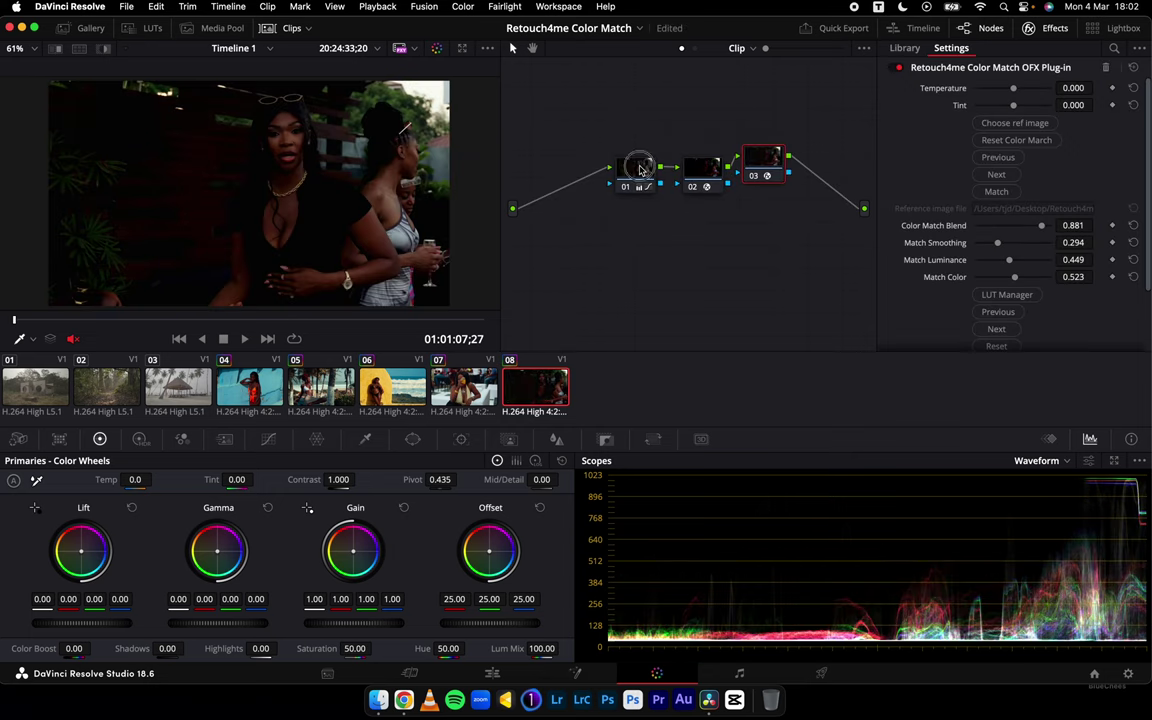
Brighten clip 08 on node 01 by moving both the black and white points of the custom curve toward darker input levels
click(636, 170)
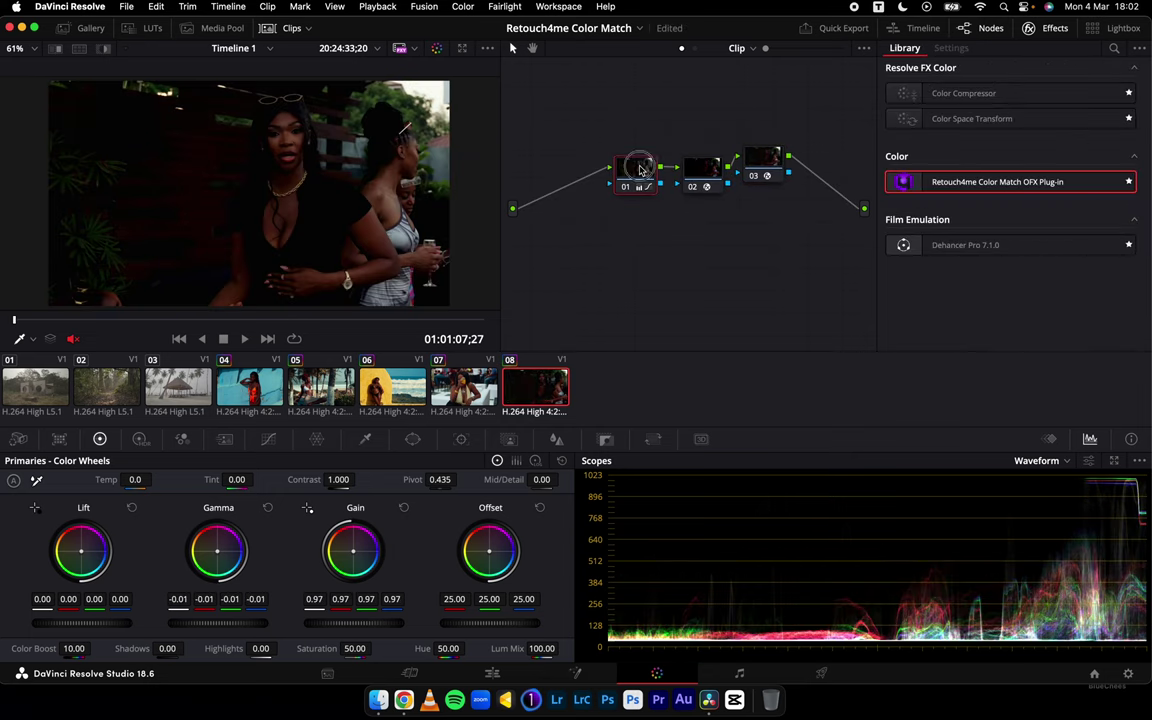
click(268, 439)
drag(105, 644, 71, 662)
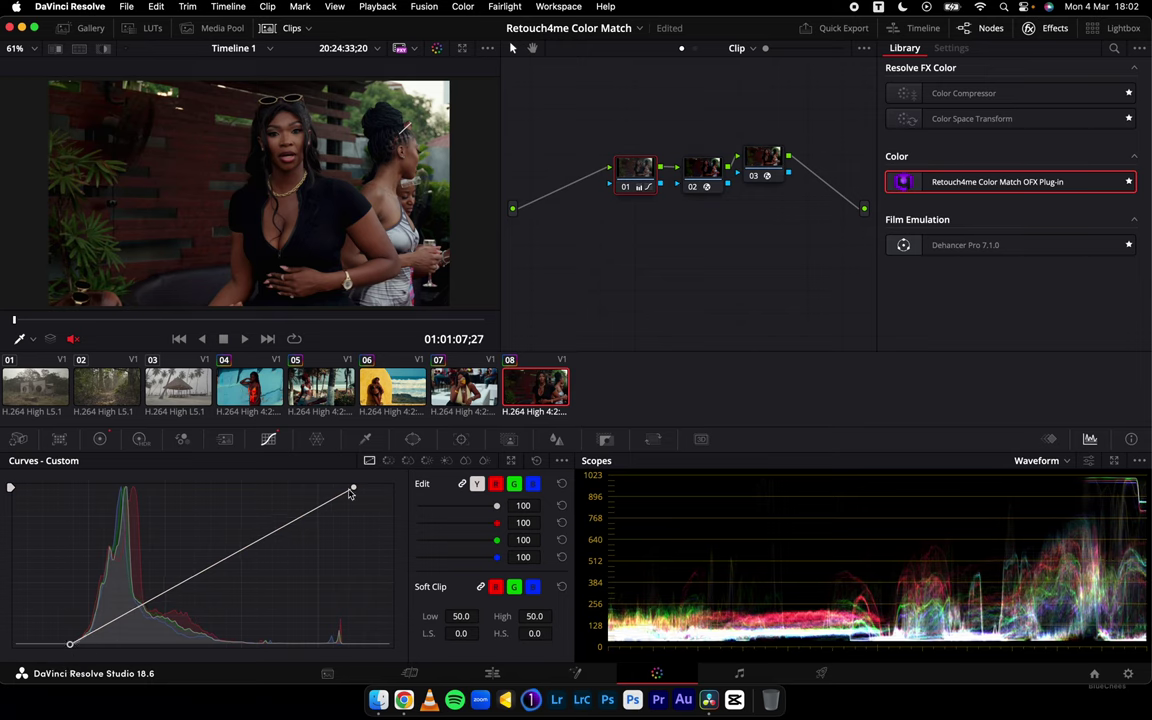
drag(353, 490, 321, 487)
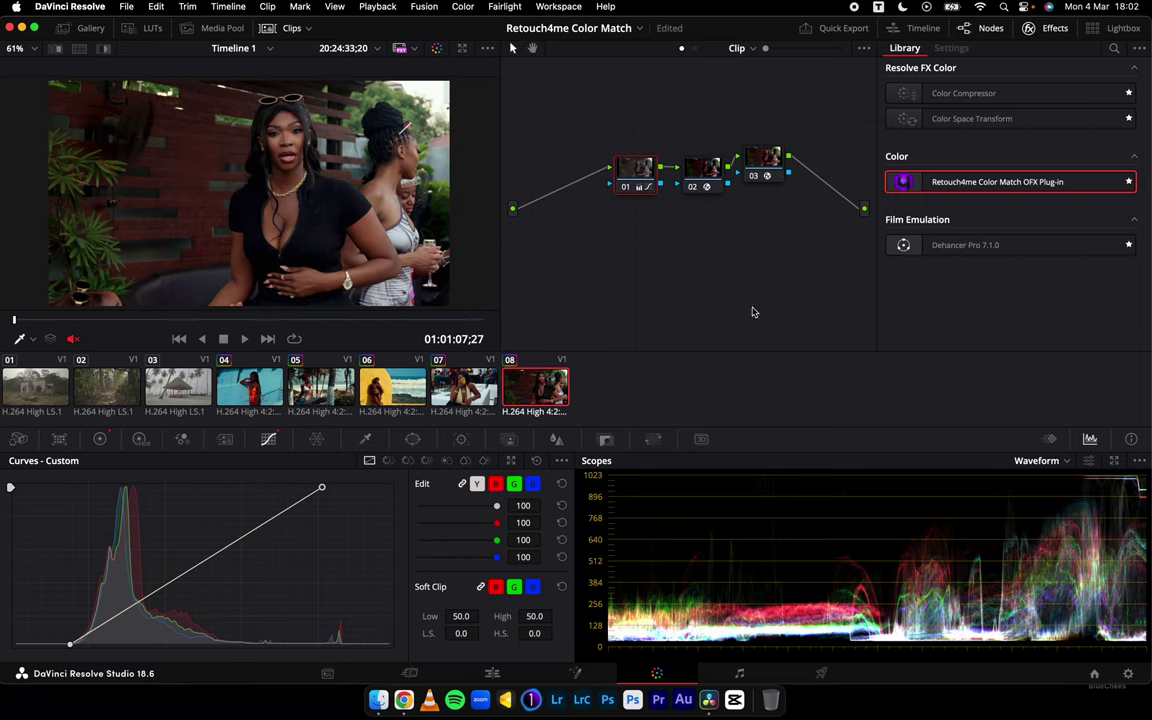
Select clip 08's node 03 and scrub through the clip full screen to review its grade
click(766, 173)
key(p)
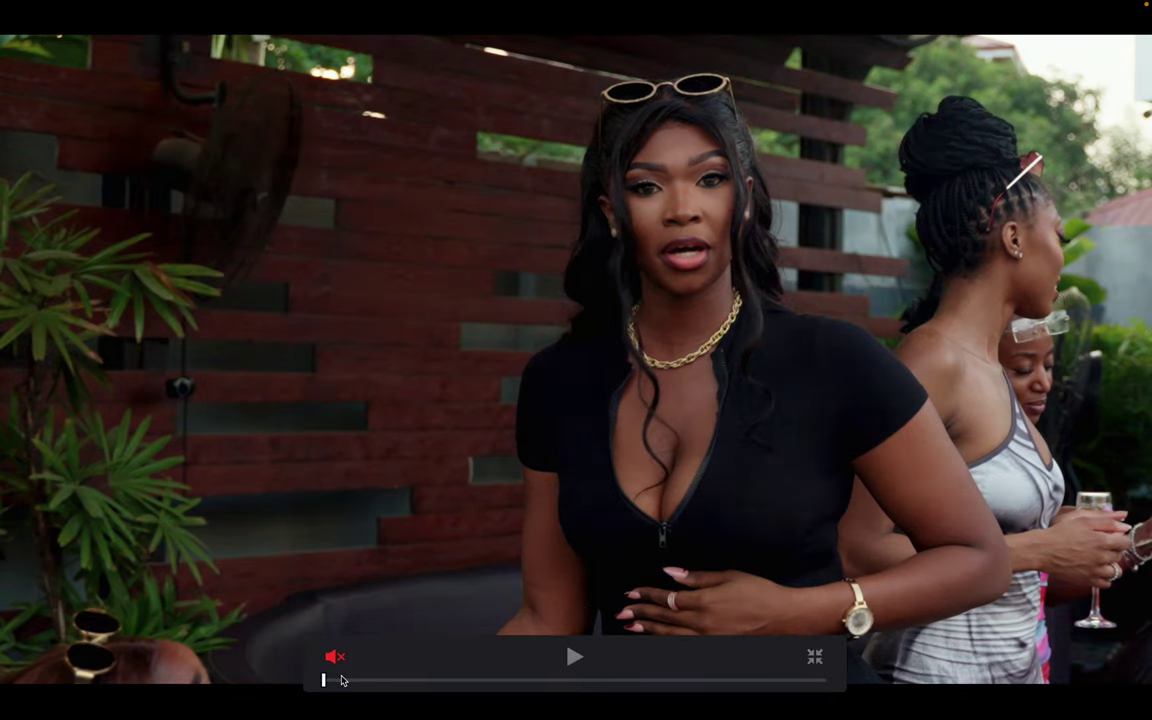
drag(323, 680, 410, 697)
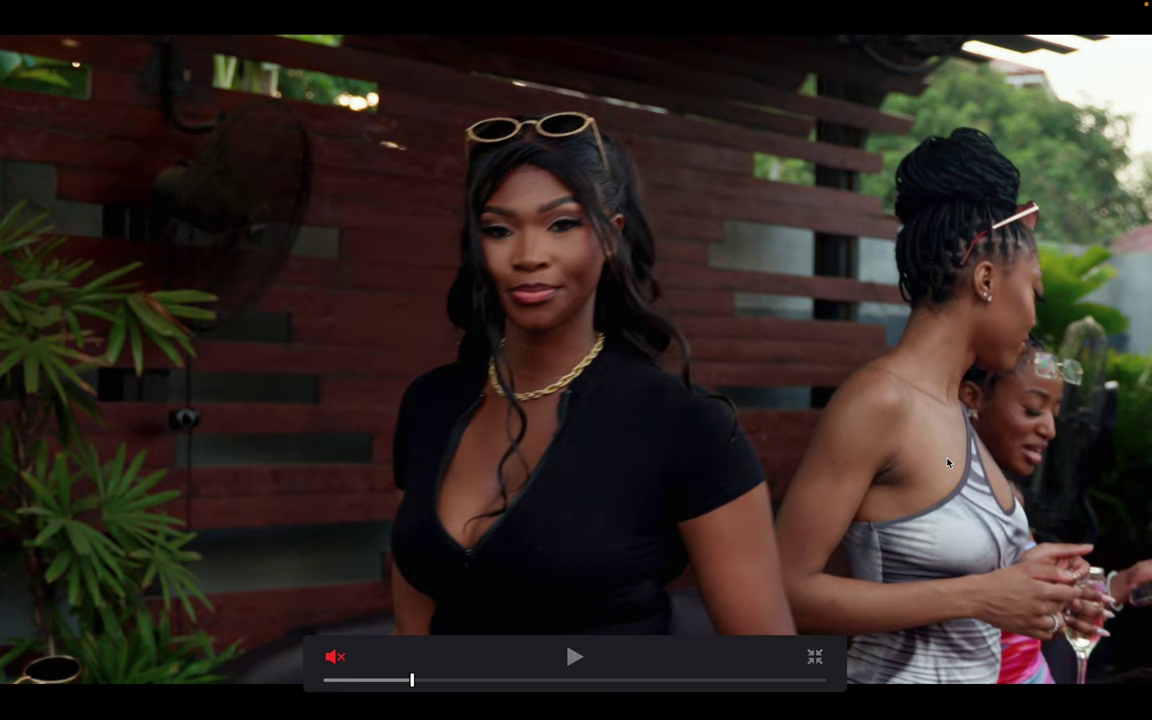
key(Escape)
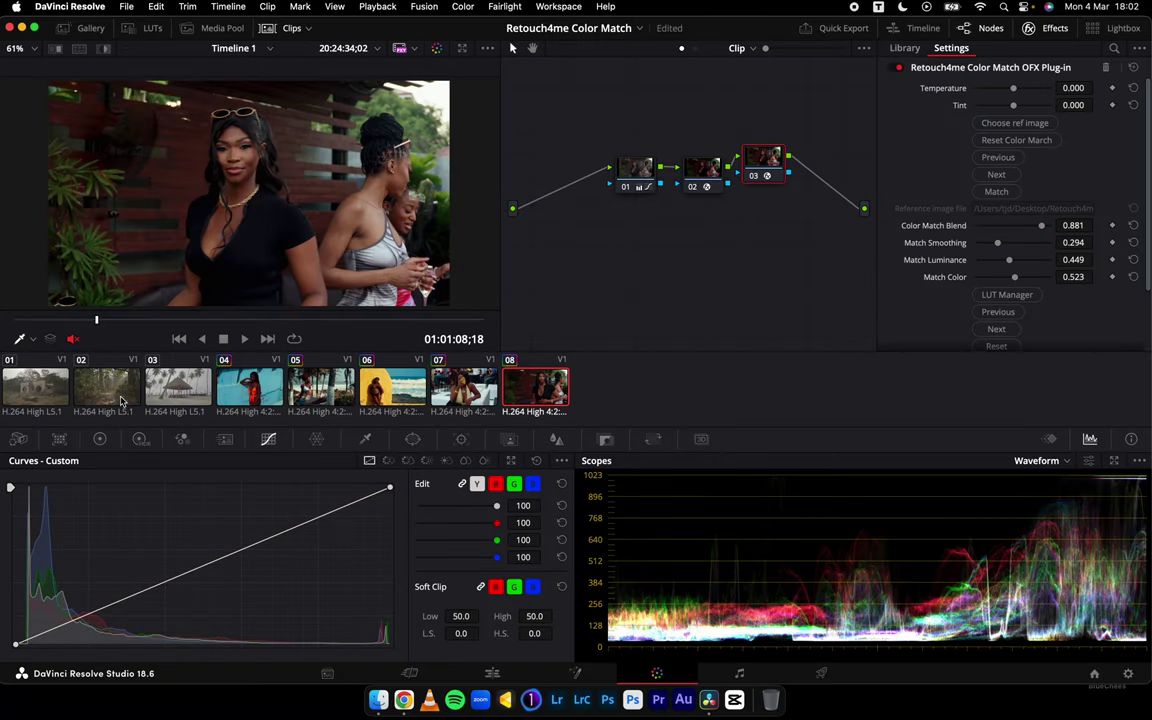
Go to clip 01 and build a chain of three serial nodes on it
key(Home)
drag(744, 200, 634, 163)
key(alt+s)
key(alt+s)
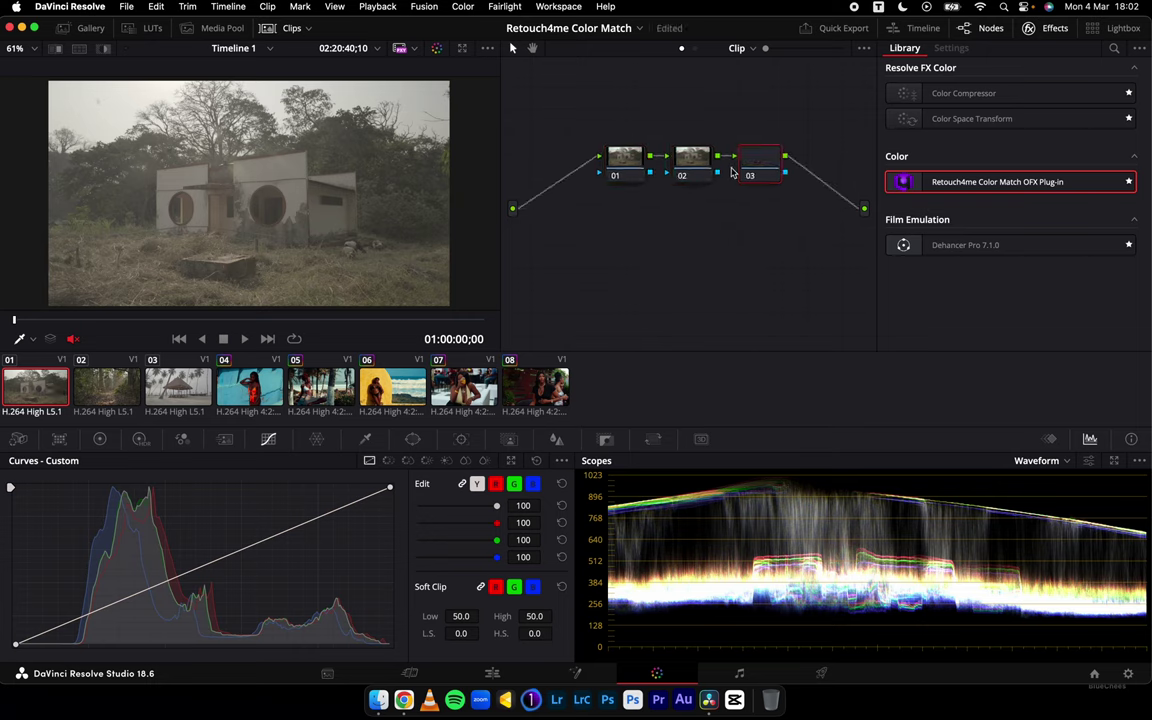
Apply a Color Space Transform to clip 01's node 02 with Sony S-Gamut3.Cine input color space and Sony S-Log3 input gamma
click(692, 152)
drag(966, 122, 696, 168)
click(1021, 110)
scroll(1020, 200, down, 10)
click(1025, 218)
click(1025, 126)
scroll(1025, 210, down, 10)
scroll(1025, 222, down, 6)
scroll(1025, 240, up, 4)
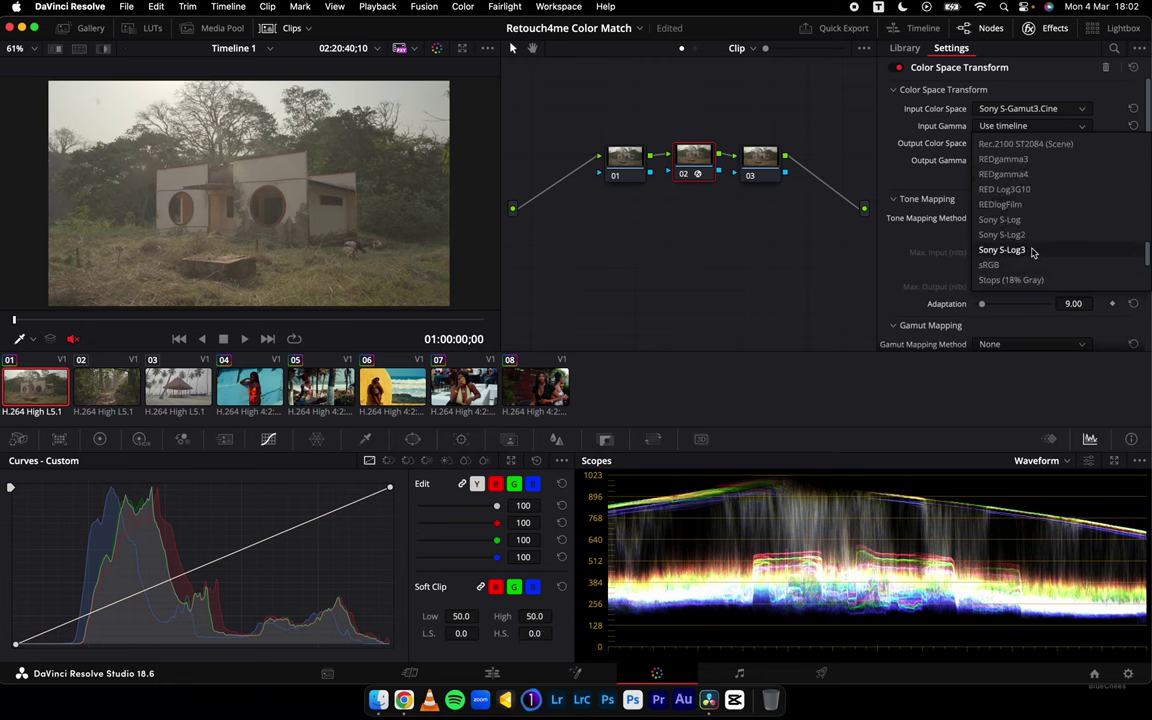
click(1003, 250)
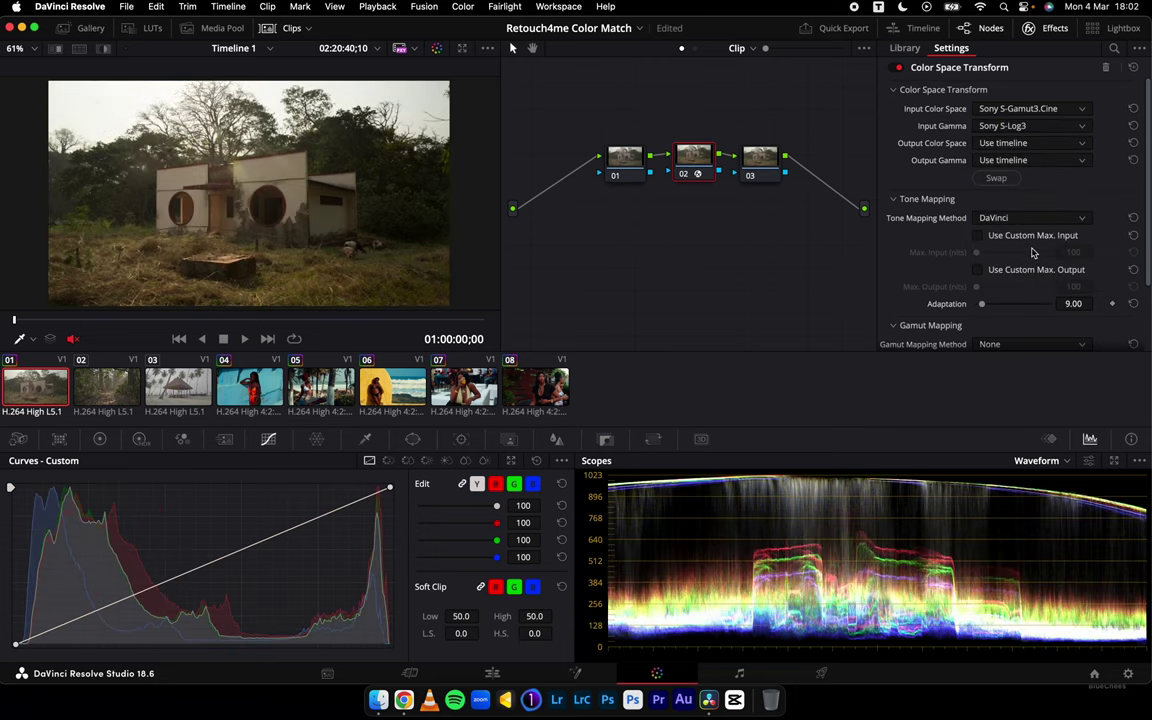
Set the Color Space Transform's output color space to Rec.709 and its output gamma to Gamma 2.4
click(1049, 143)
scroll(1021, 250, down, 10)
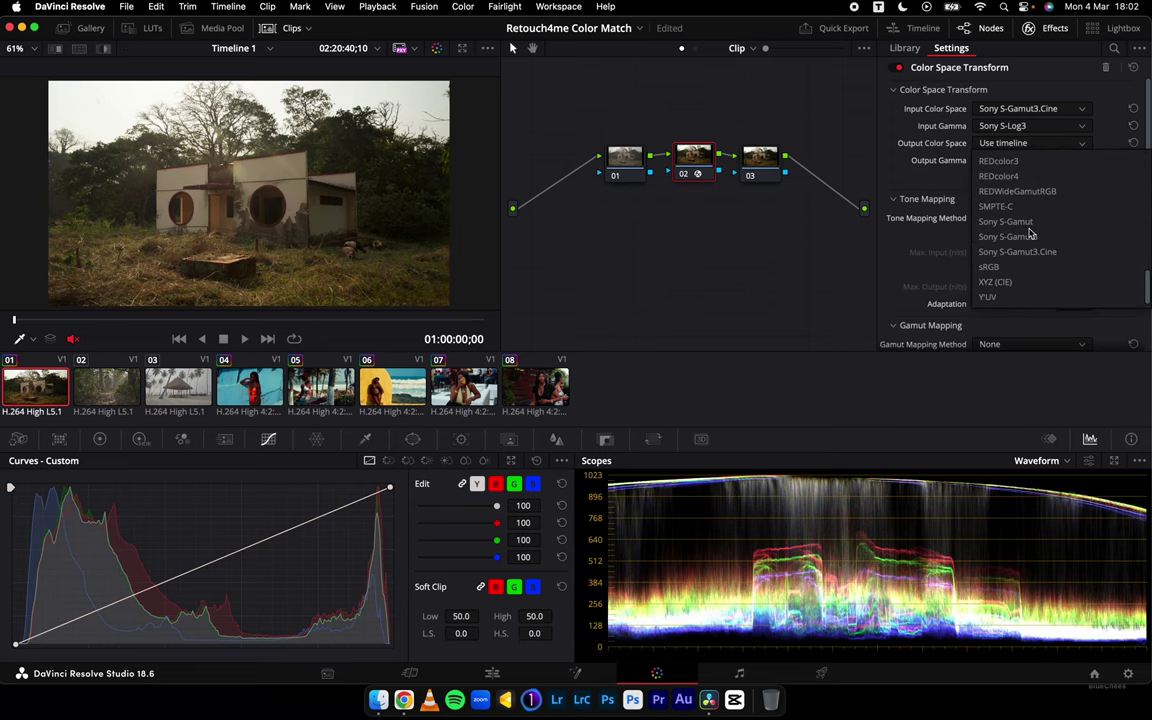
scroll(1019, 258, up, 4)
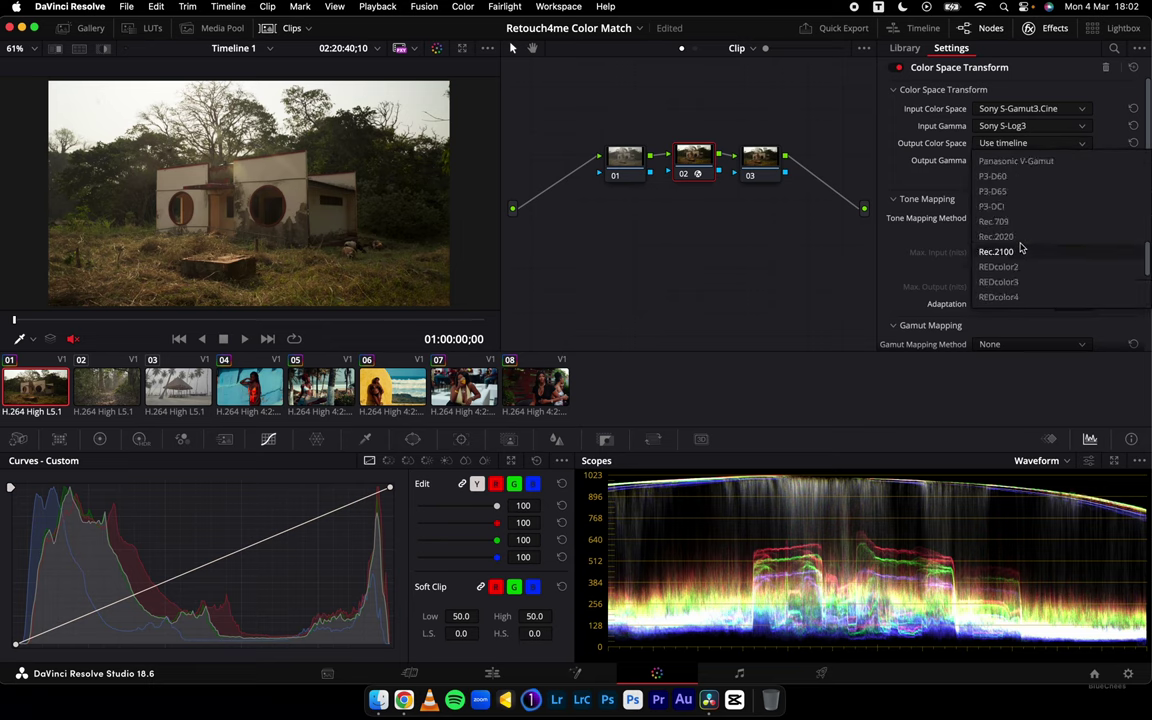
scroll(1017, 275, up, 3)
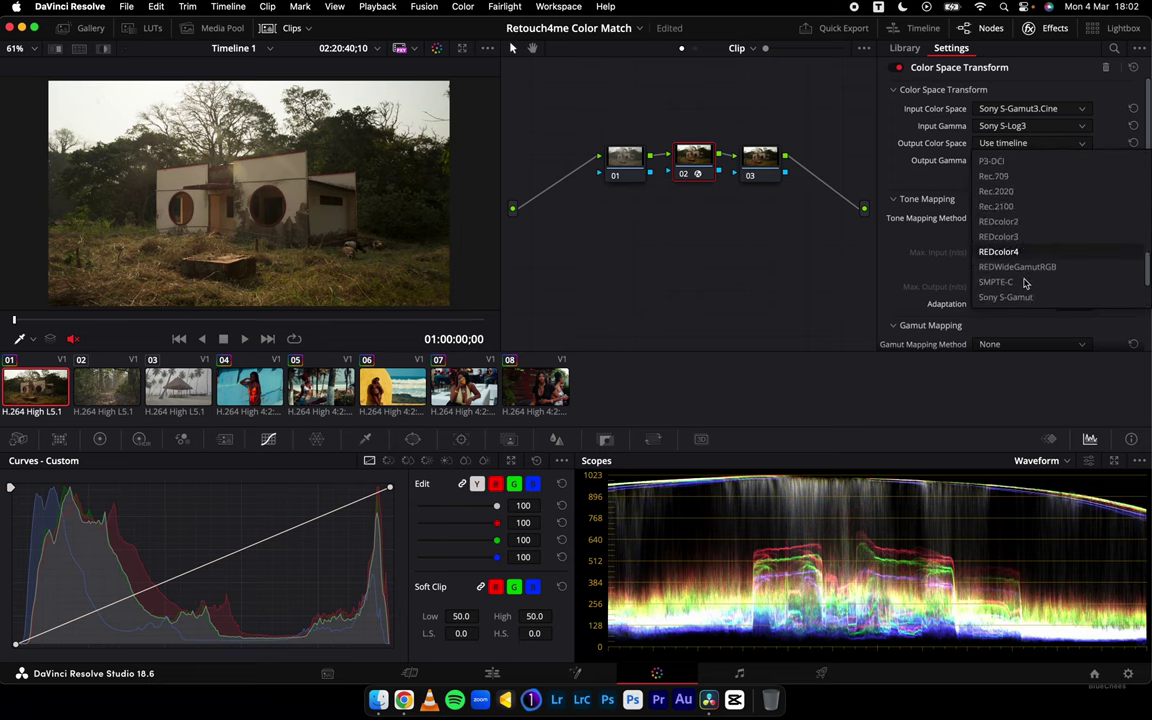
click(1010, 281)
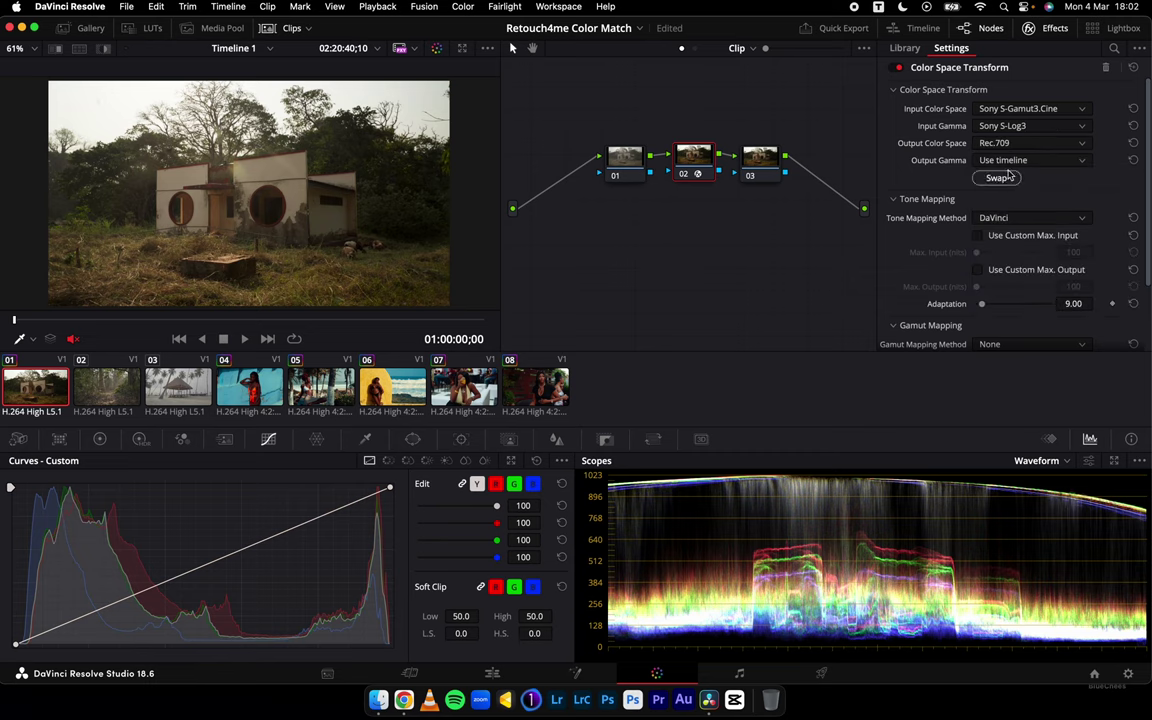
click(1025, 160)
scroll(1012, 236, down, 2)
scroll(1013, 240, down, 10)
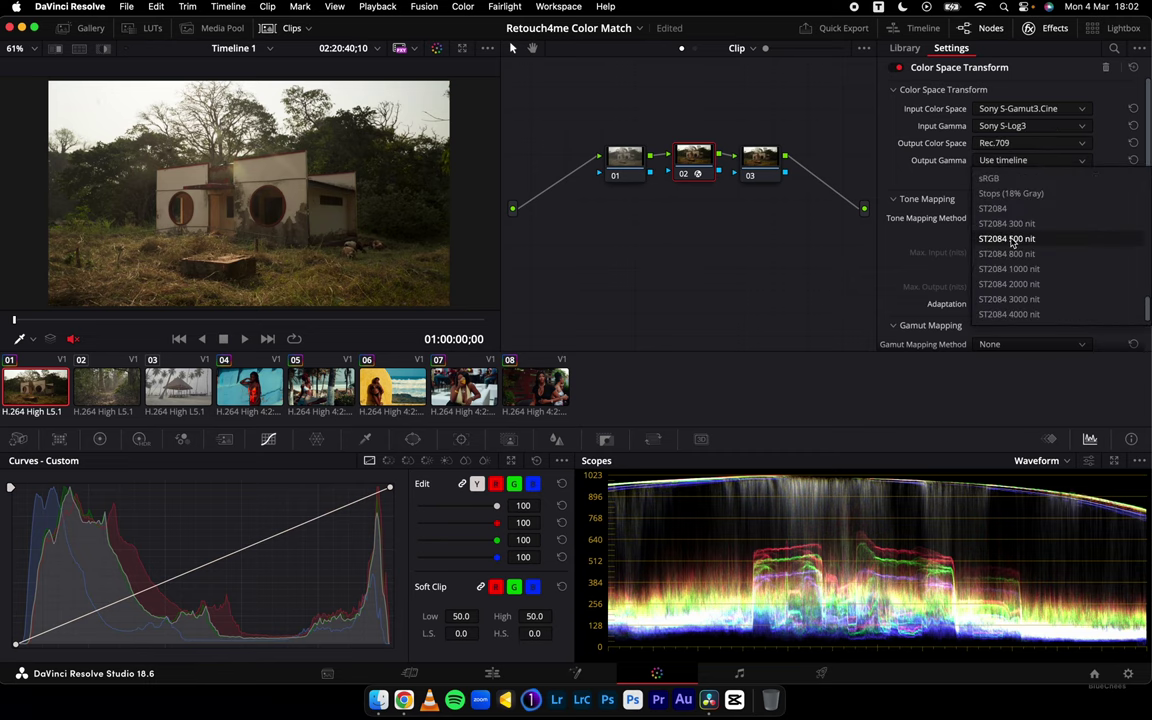
scroll(1018, 255, up, 5)
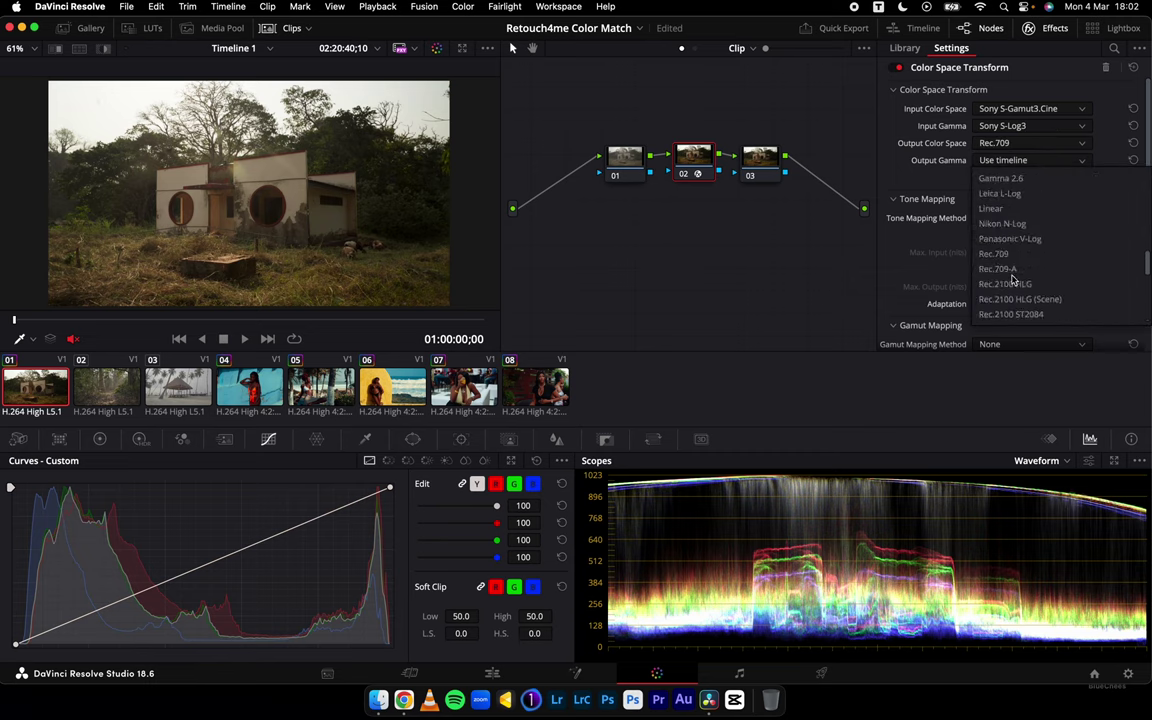
click(1028, 208)
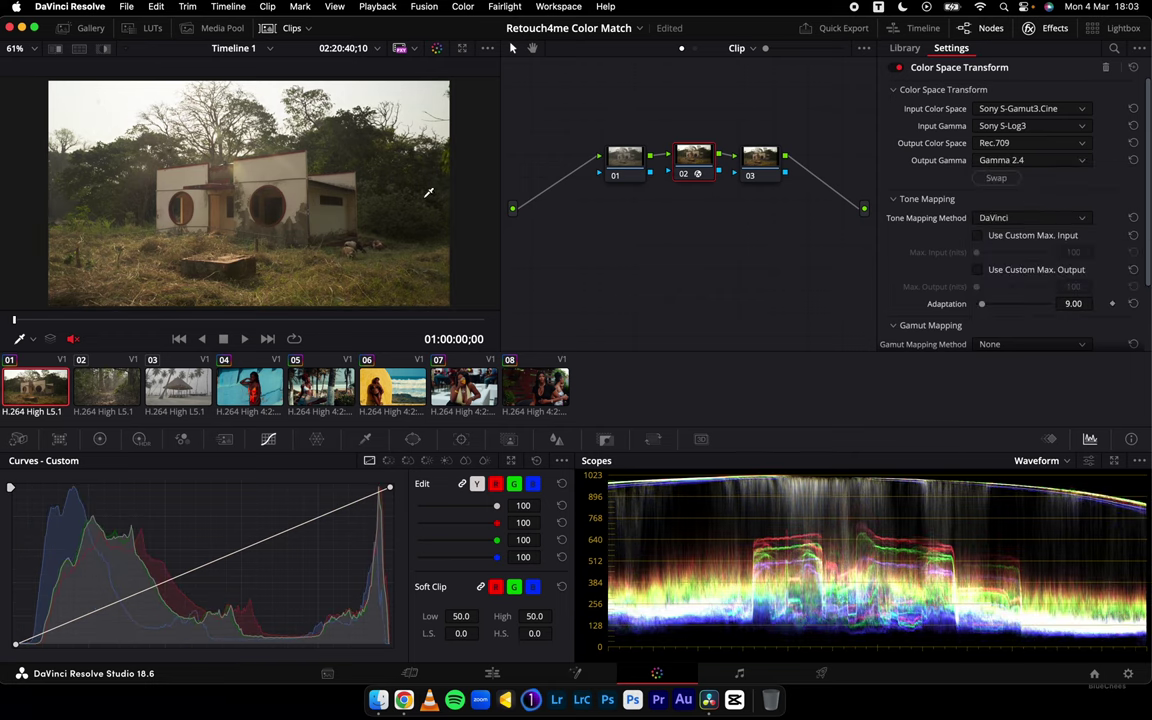
Apply the Retouch4me Color Match OFX plug-in to clip 01's node 03
click(757, 163)
drag(902, 181, 764, 171)
drag(910, 181, 762, 165)
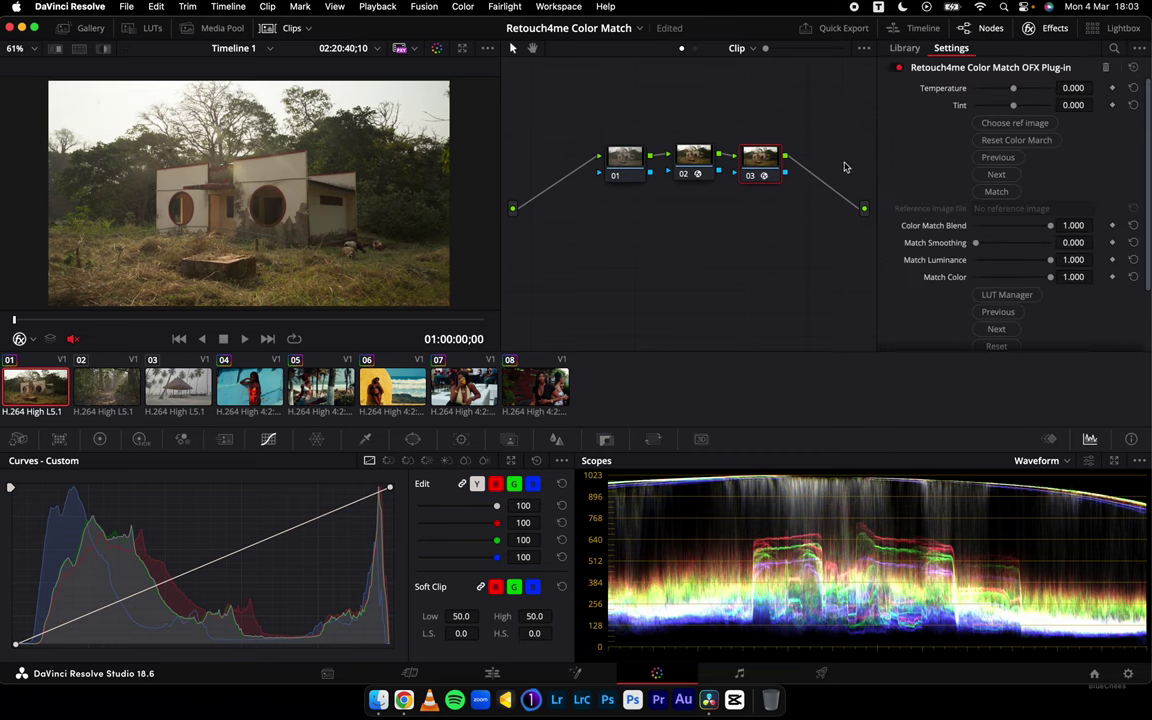
Load the Toning - Style 13 LUT from the cloud's Grading edition collection on node 03 and reduce LUT Blend to about 0.587
scroll(919, 182, down, 2)
scroll(925, 190, up, 2)
scroll(925, 190, down, 2)
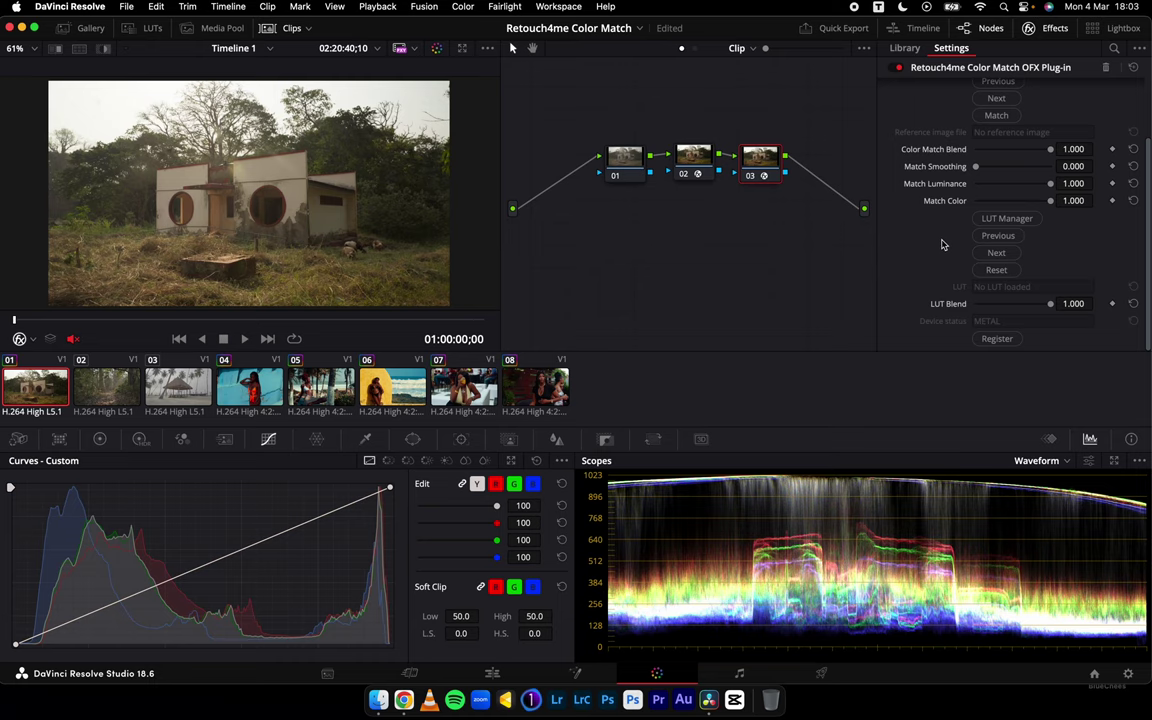
click(1007, 218)
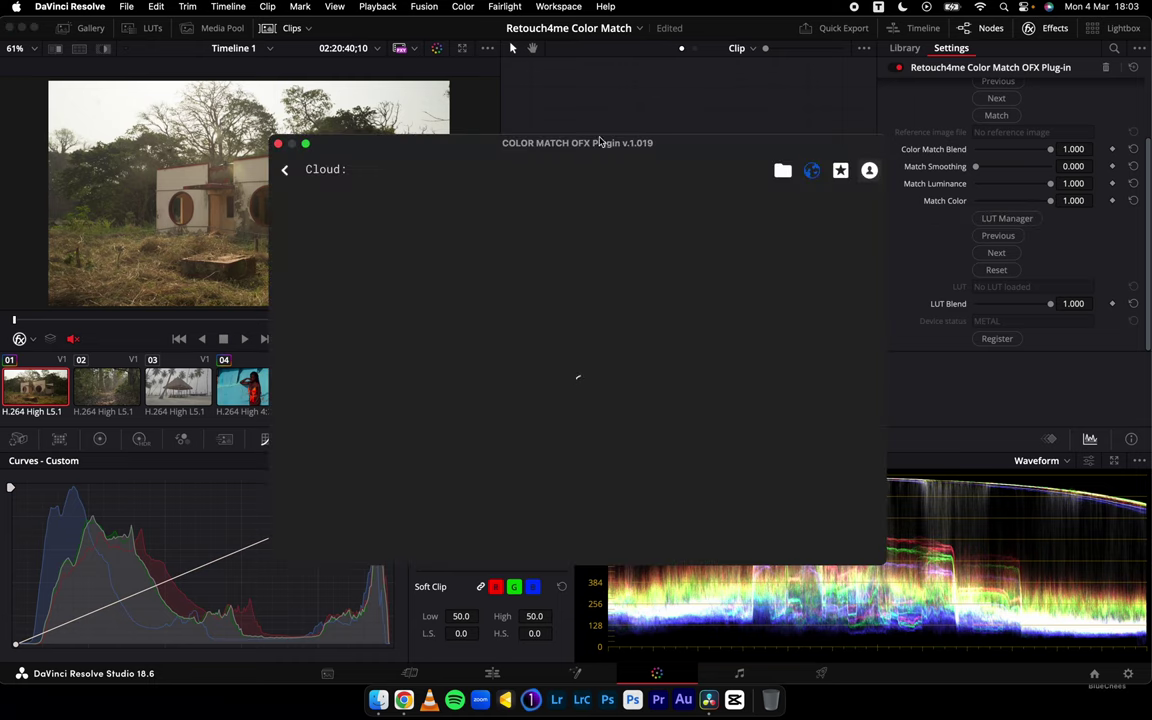
drag(689, 148, 943, 65)
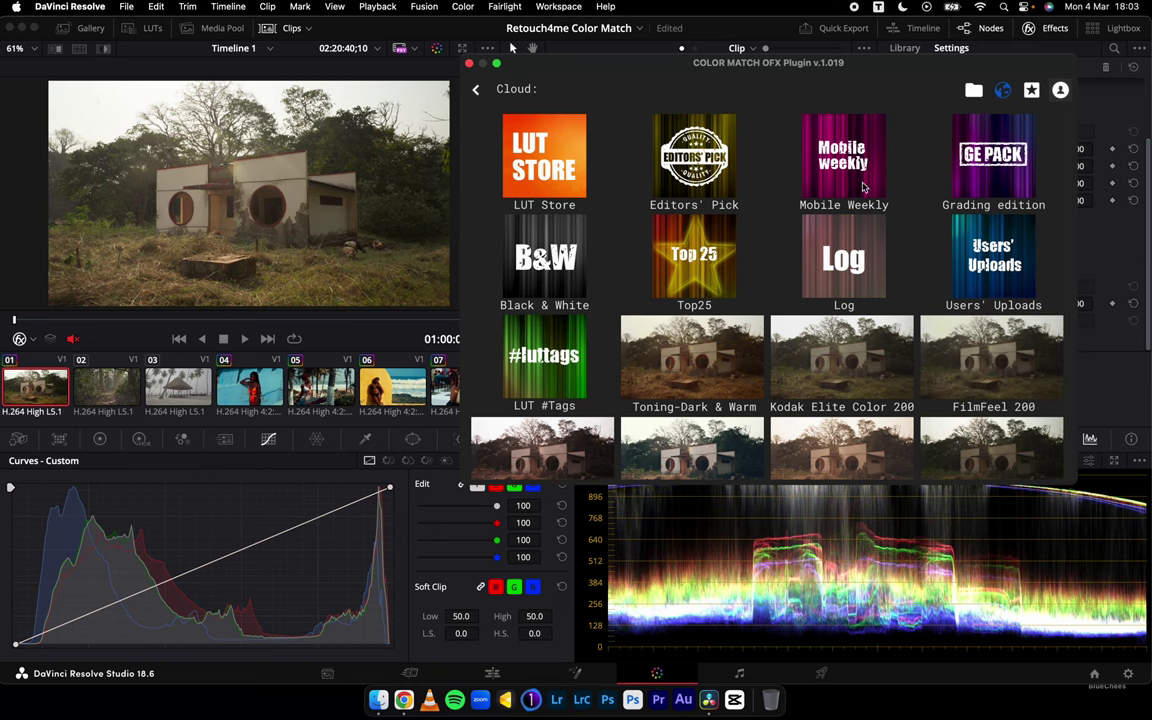
scroll(779, 204, down, 5)
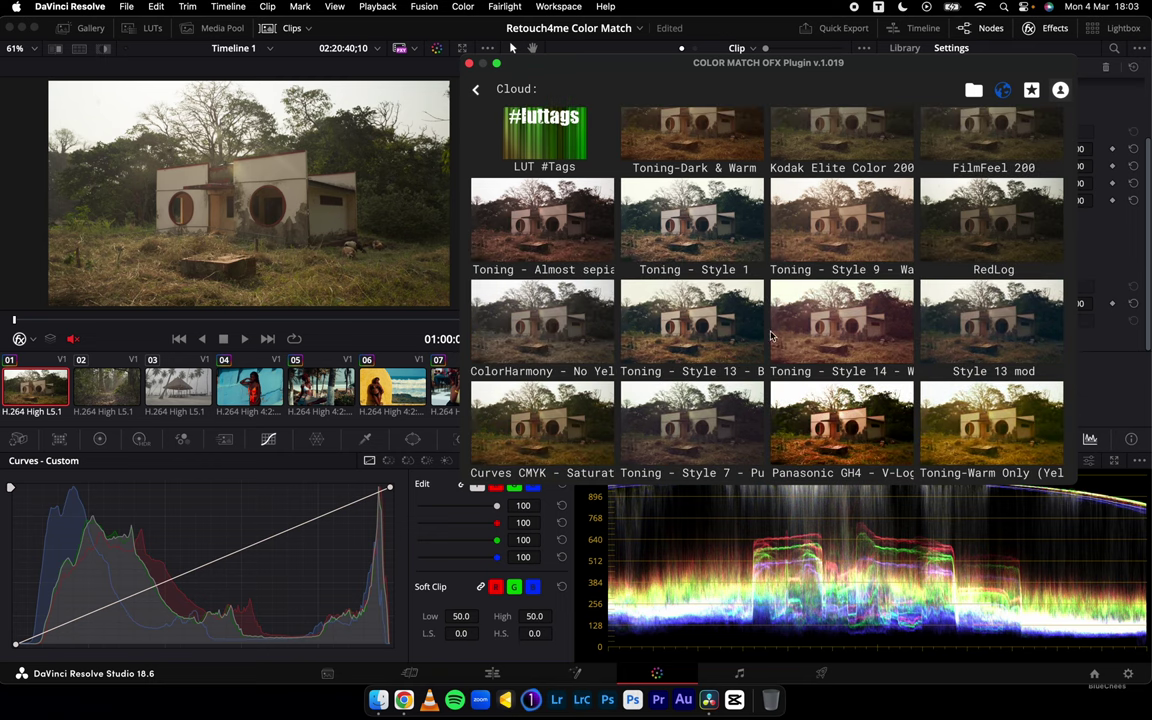
scroll(771, 330, up, 5)
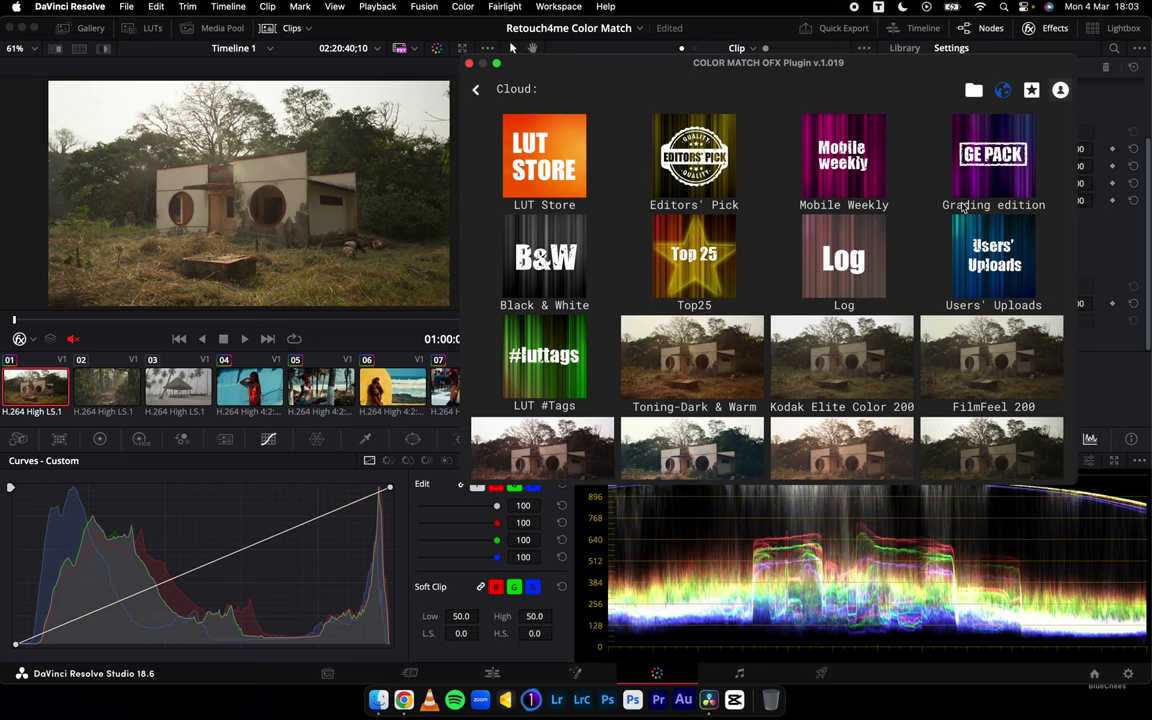
click(994, 189)
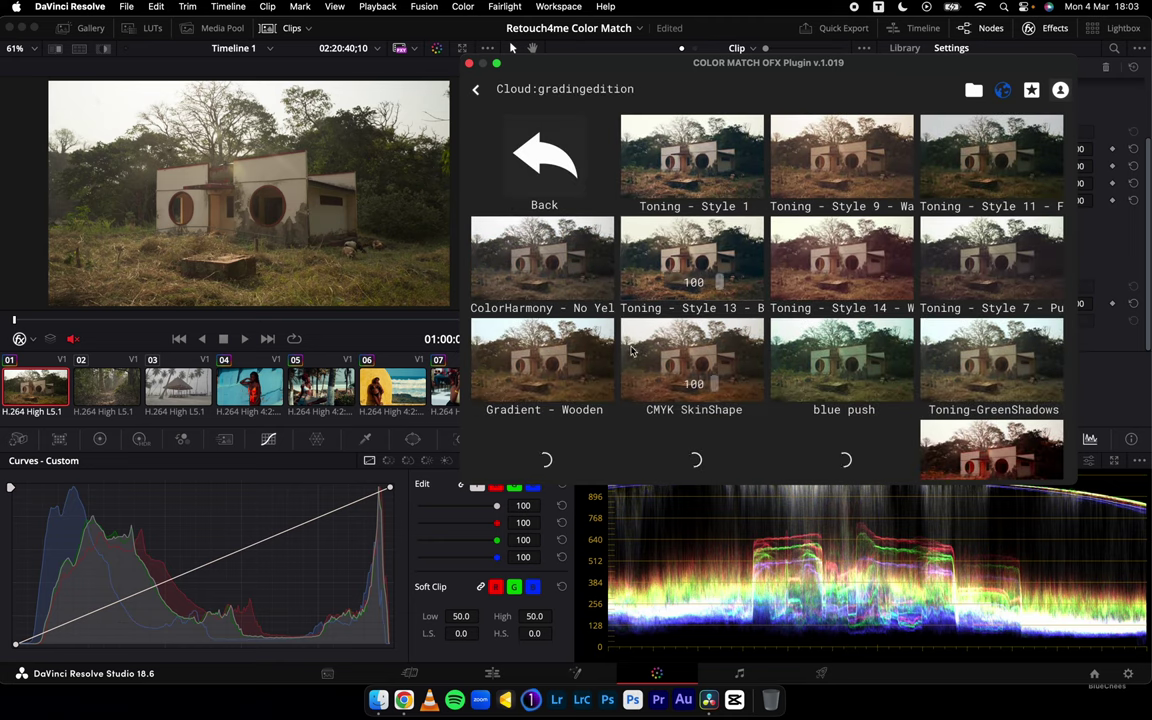
click(703, 244)
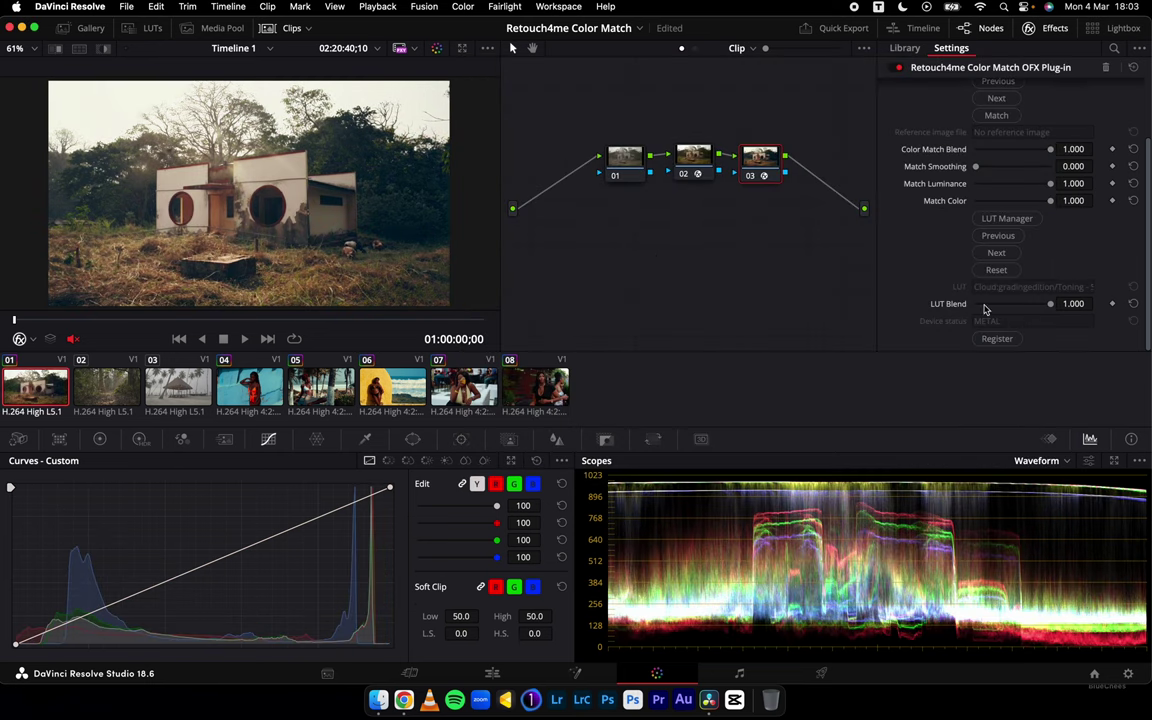
drag(1050, 310, 1021, 319)
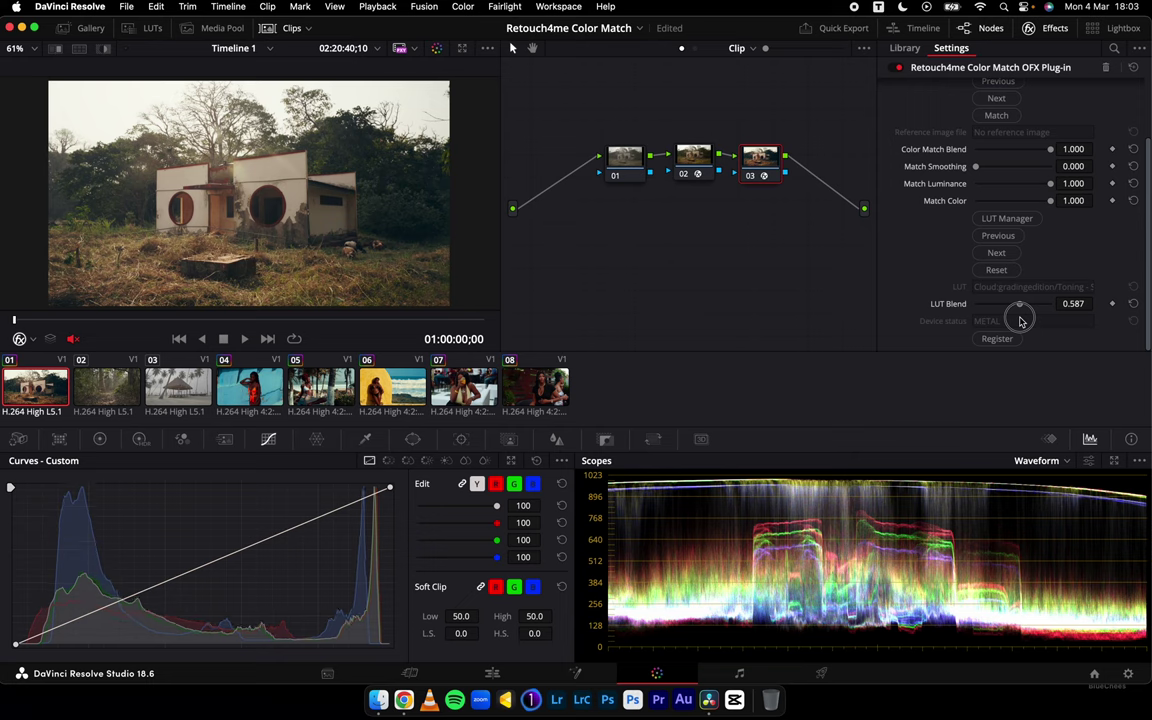
Add contrast on clip 01's node 01 by moving the custom curve's black and white points inward and adding highlight and shadow control points
click(602, 165)
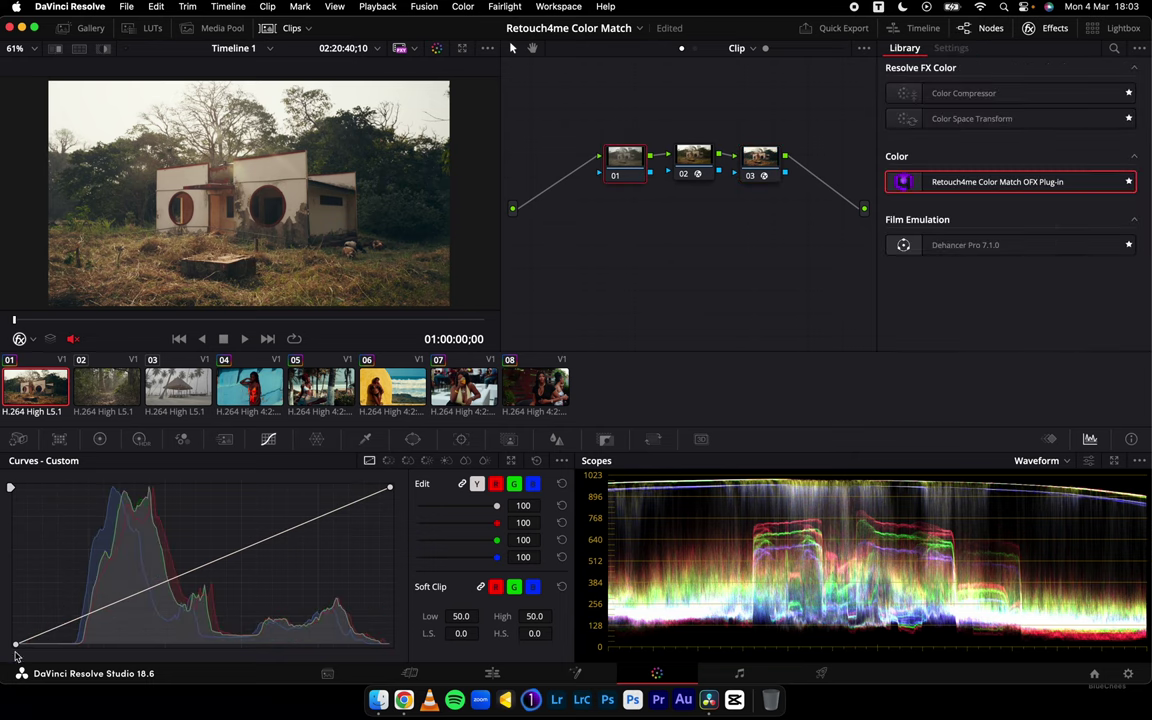
drag(15, 645, 45, 644)
drag(392, 491, 373, 489)
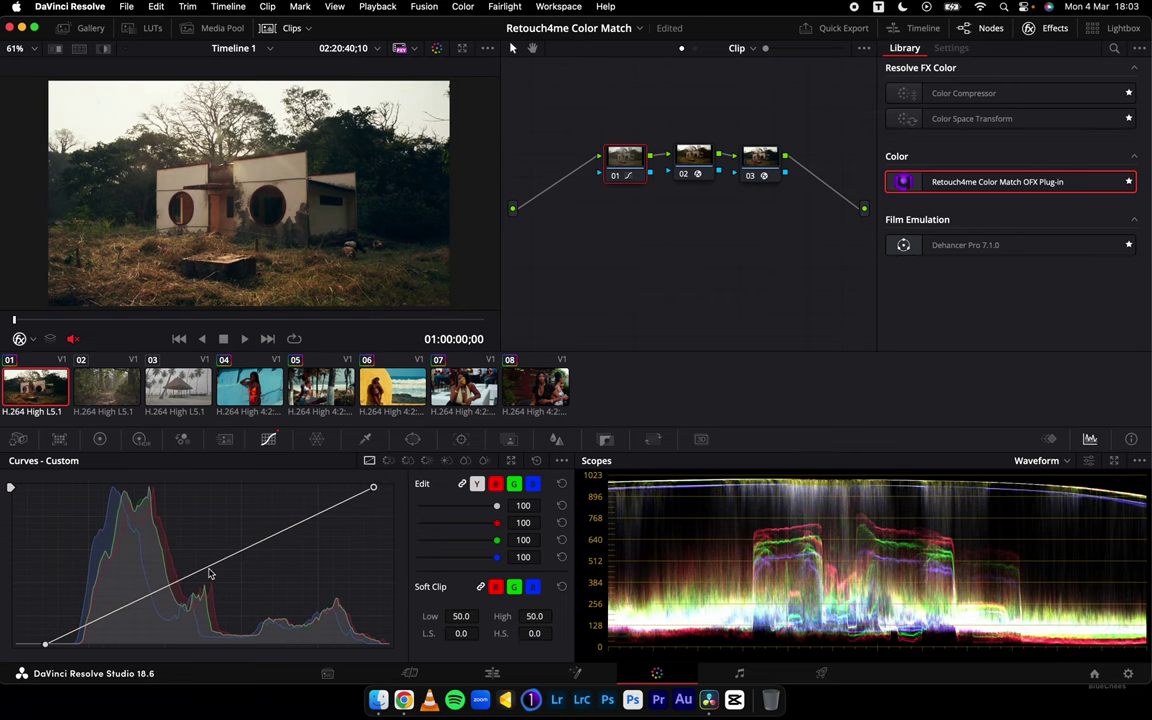
click(244, 545)
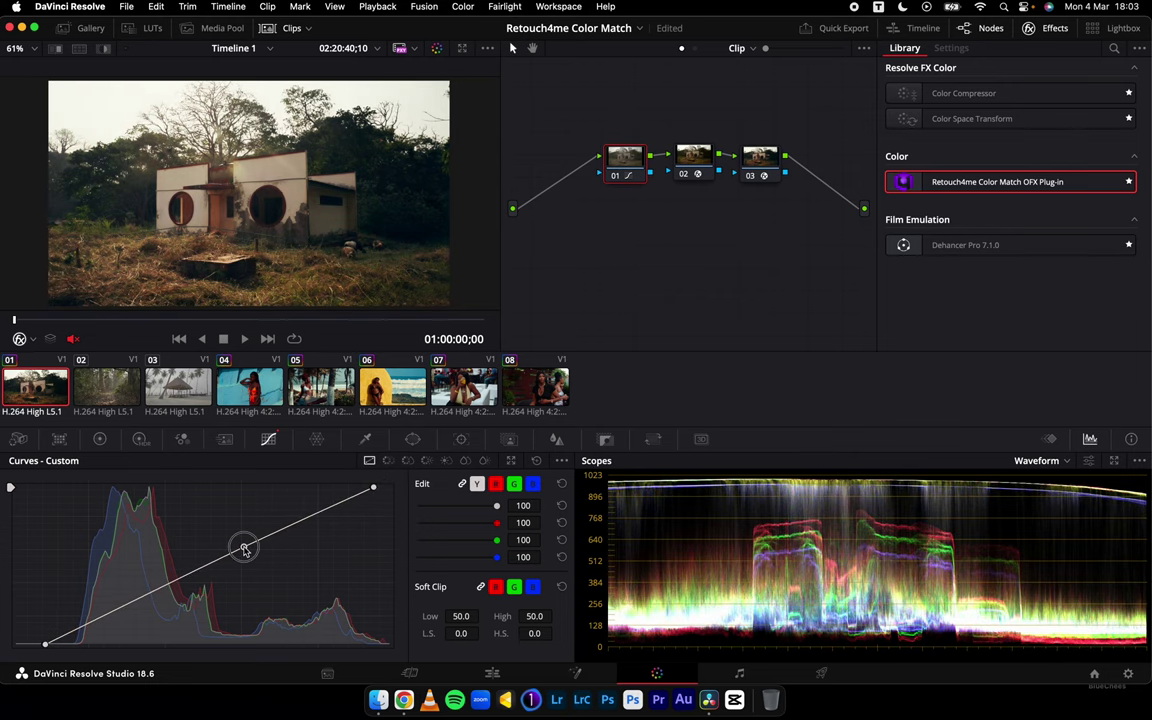
click(144, 598)
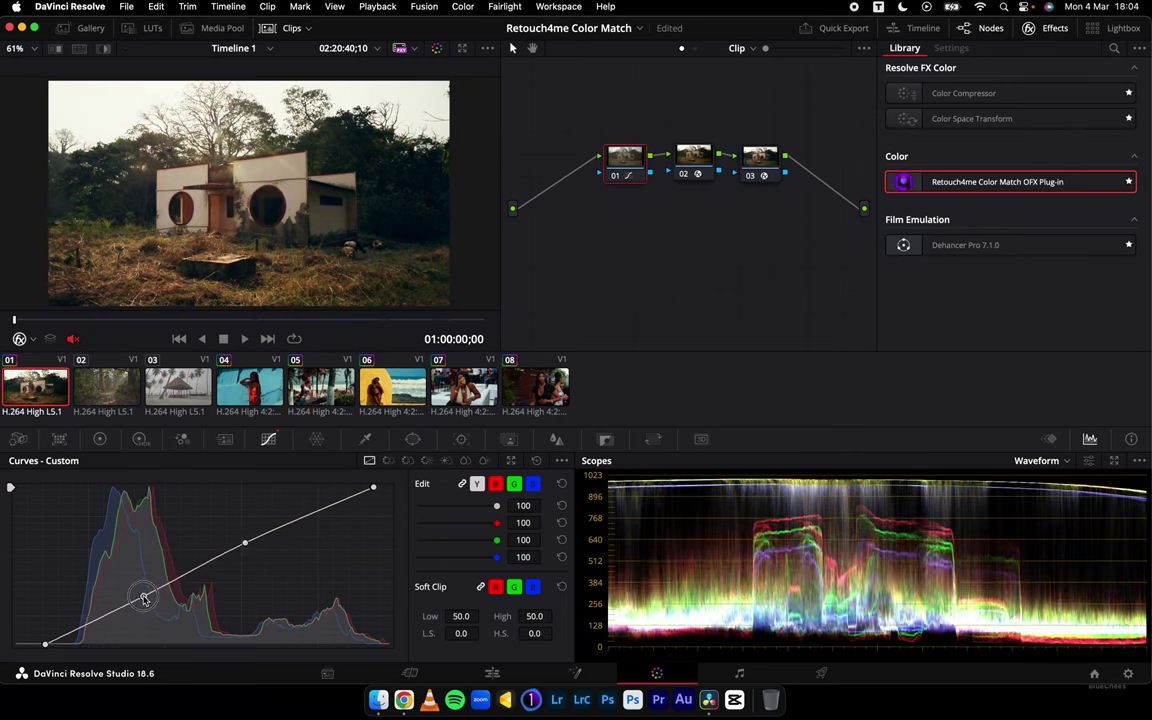
Raise the LUT Blend on clip 01's node 03 to about 0.660
click(750, 160)
mouse_move(1020, 305)
mouse_down()
mouse_move(1058, 303)
mouse_move(1023, 304)
mouse_up()
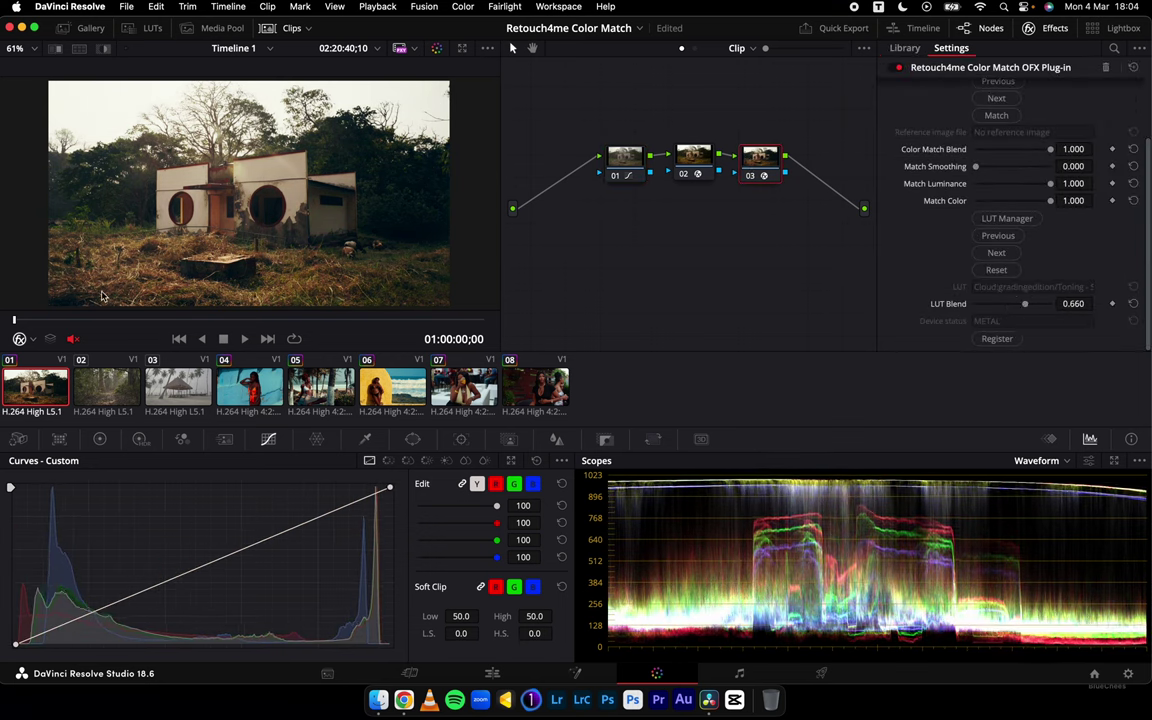
Preview DJI_0279.jpg from the Reference Photos folder and load it as node 03's color match reference image
scroll(954, 220, up, 4)
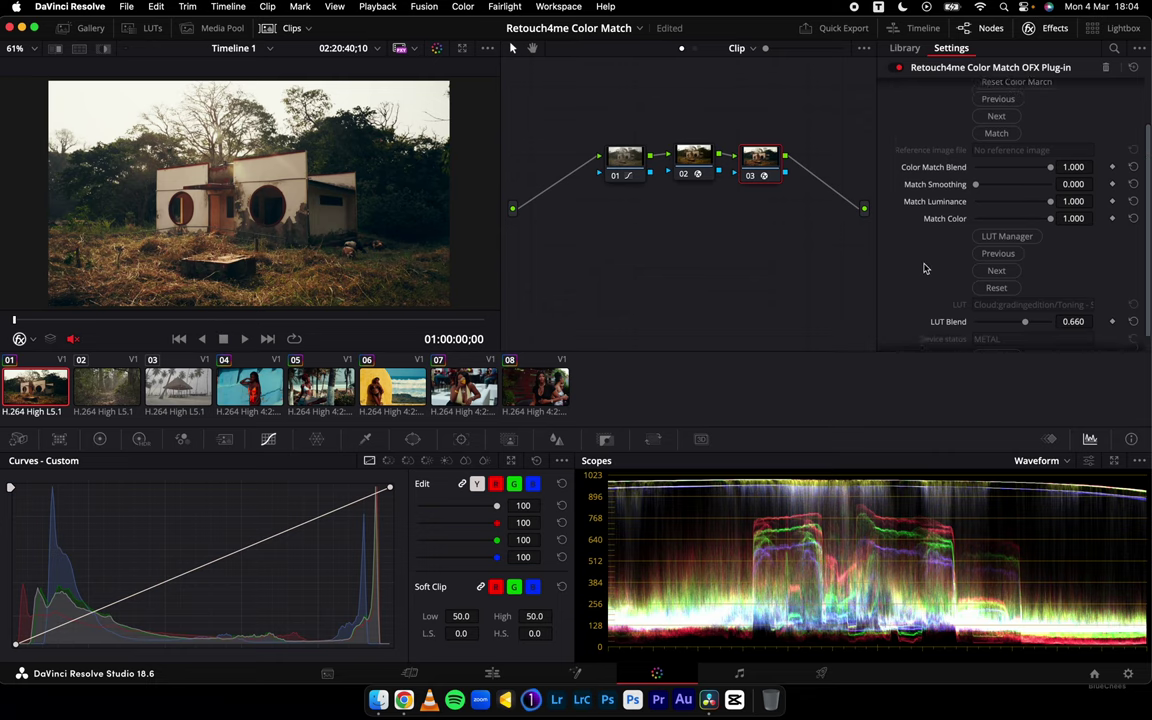
click(1015, 122)
click(545, 188)
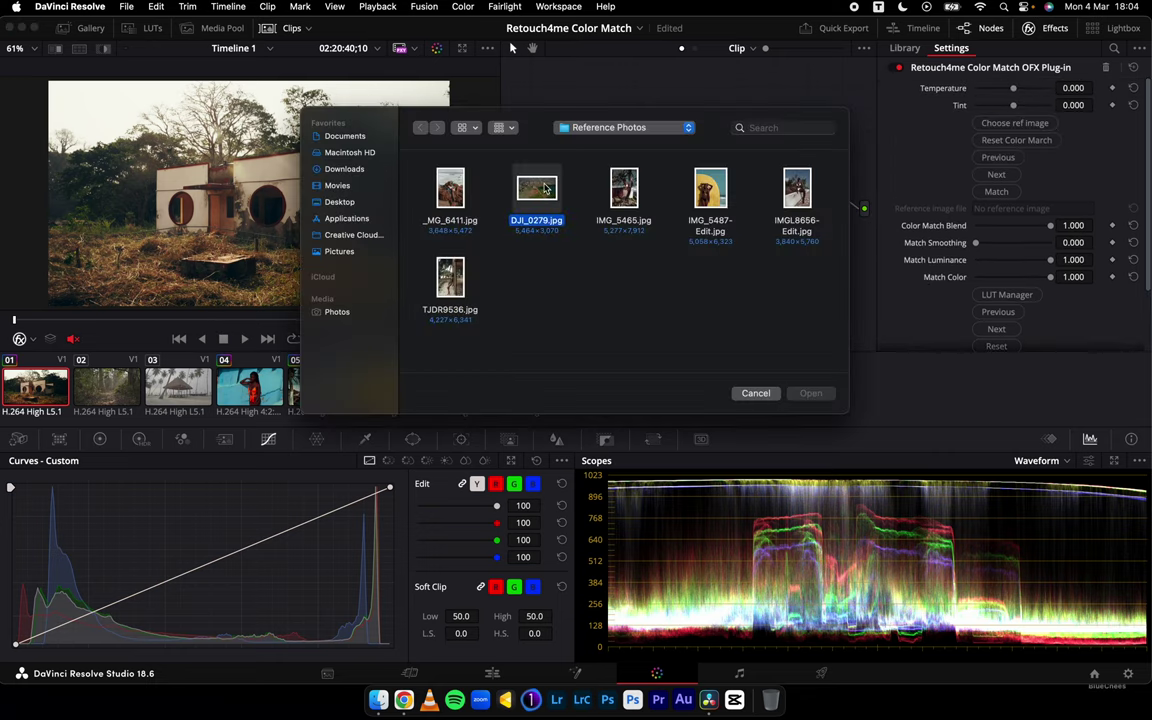
key(space)
key(space)
key(space)
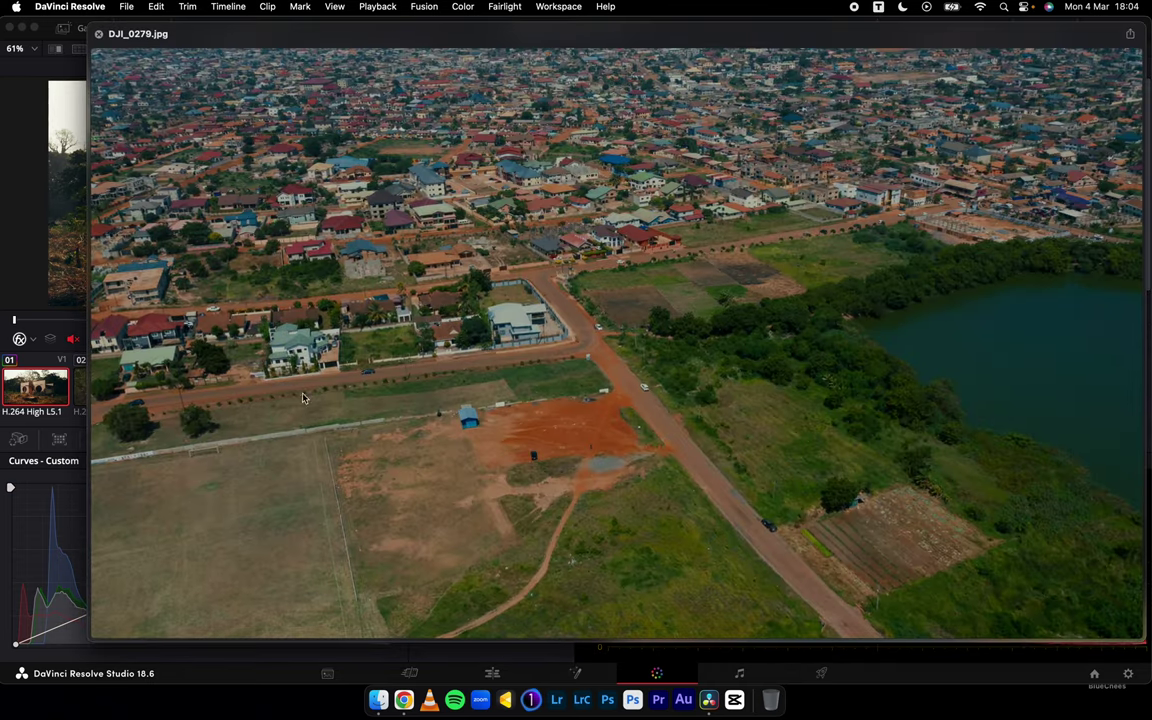
key(space)
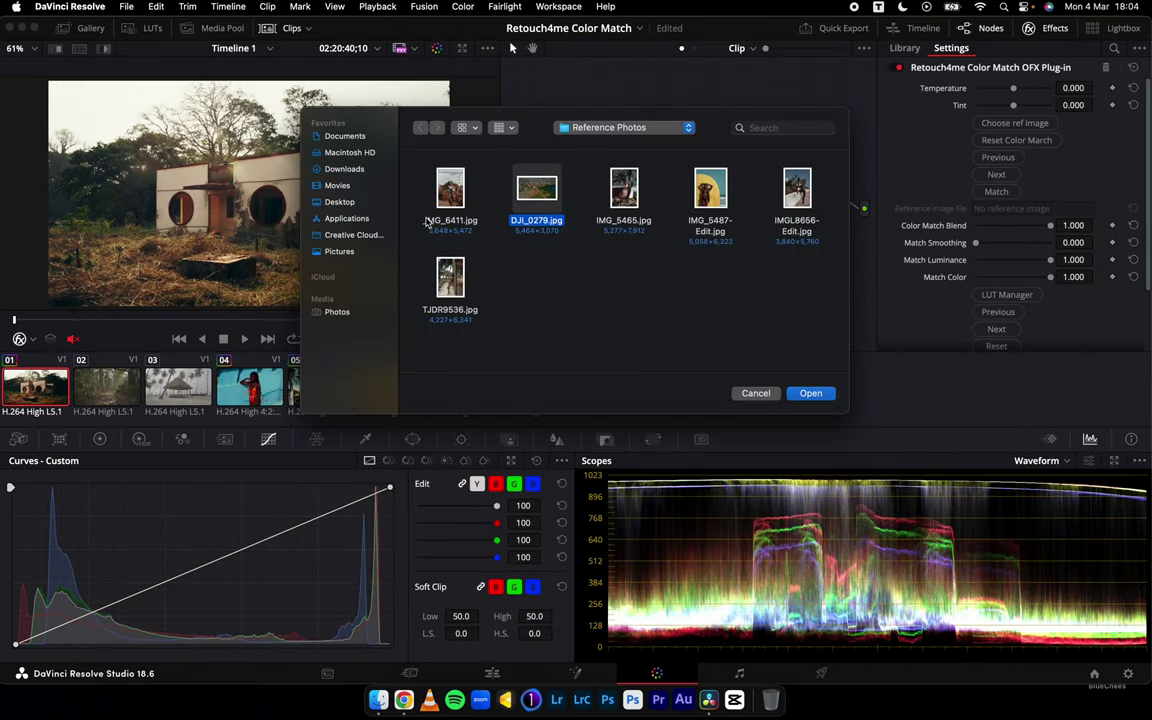
double_click(530, 190)
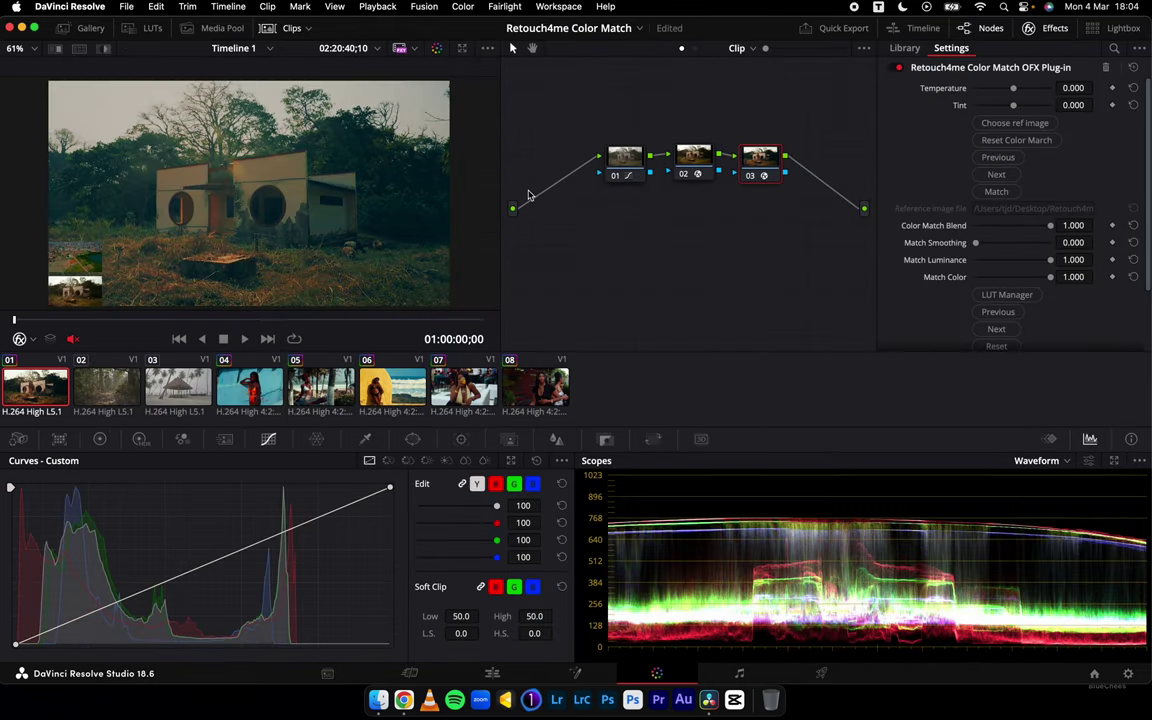
Soften node 03's color match with Match Smoothing about 0.853, Match Luminance about 0.624 and Match Color about 0.495
drag(980, 262, 1021, 260)
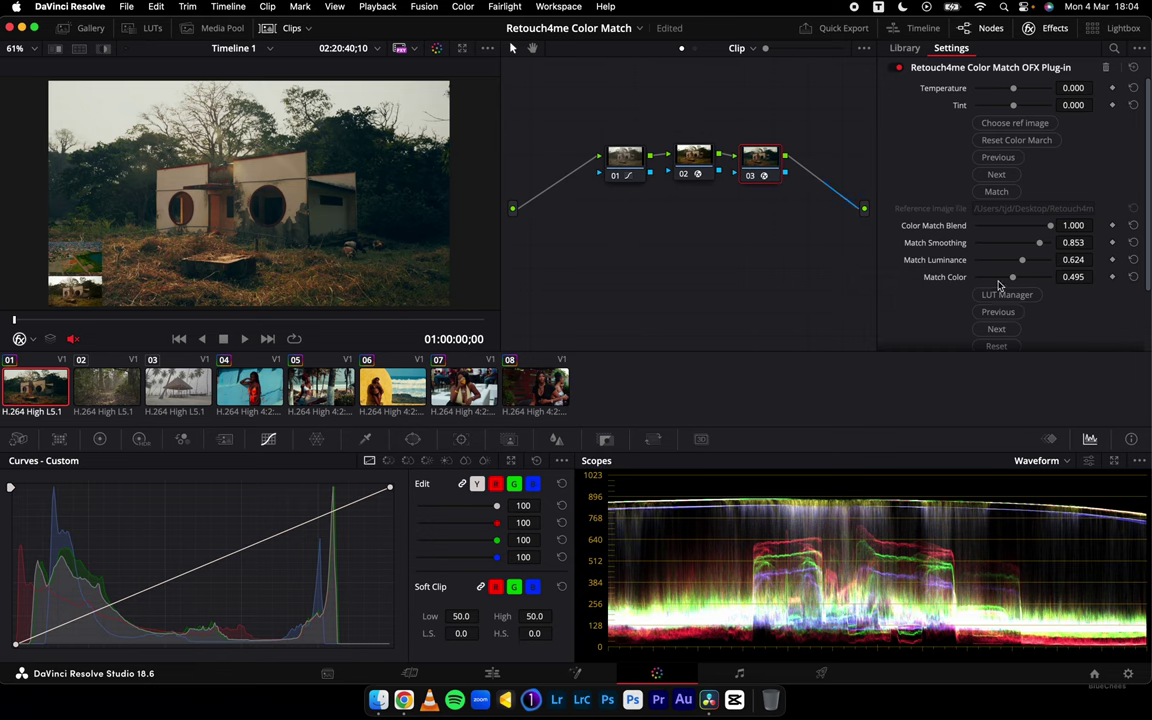
scroll(997, 287, down, 3)
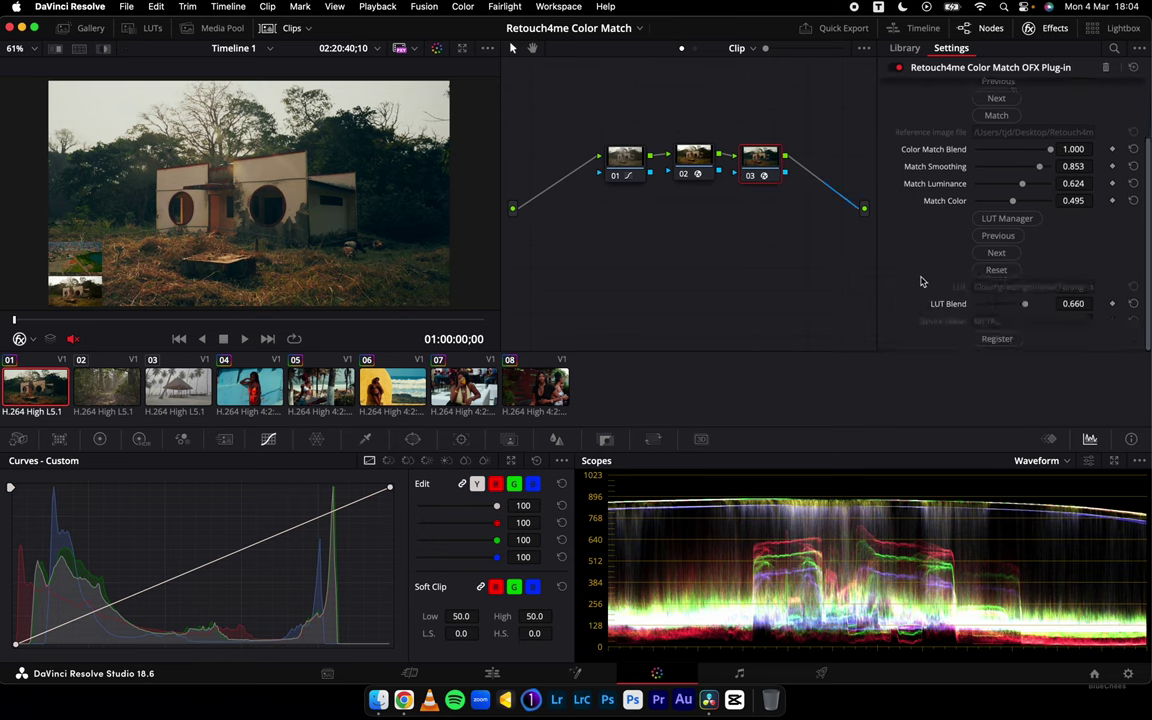
Play clip 01 full screen to review its grade
key(space)
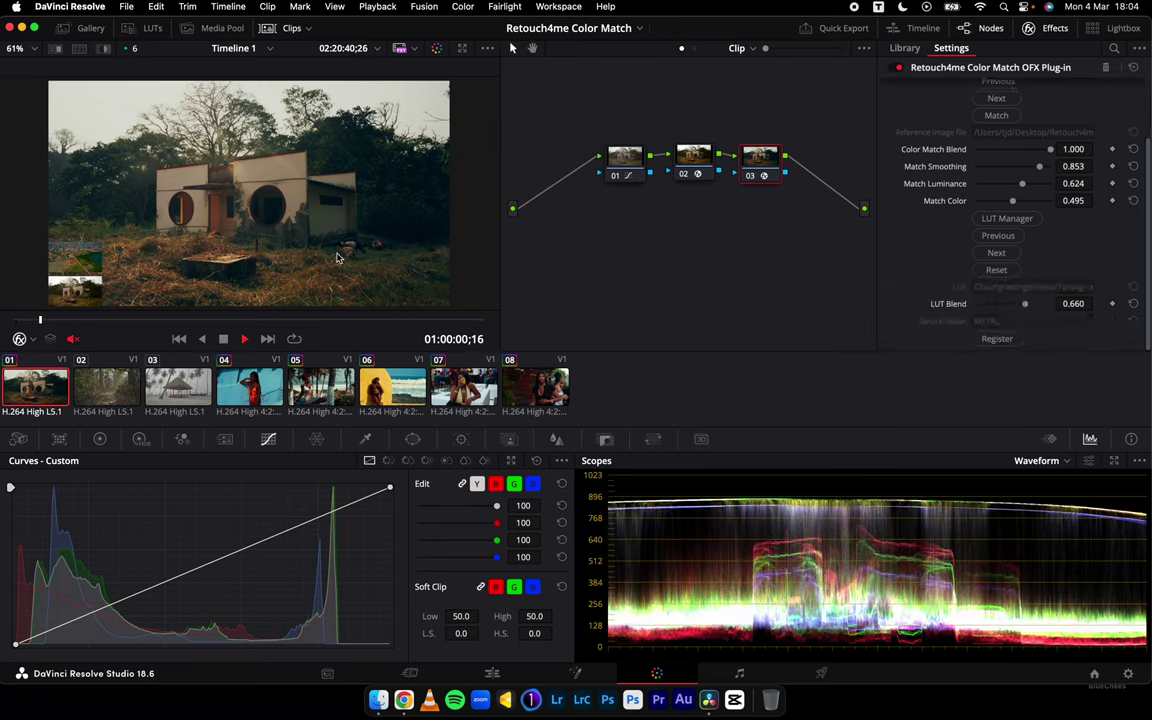
key(super+f)
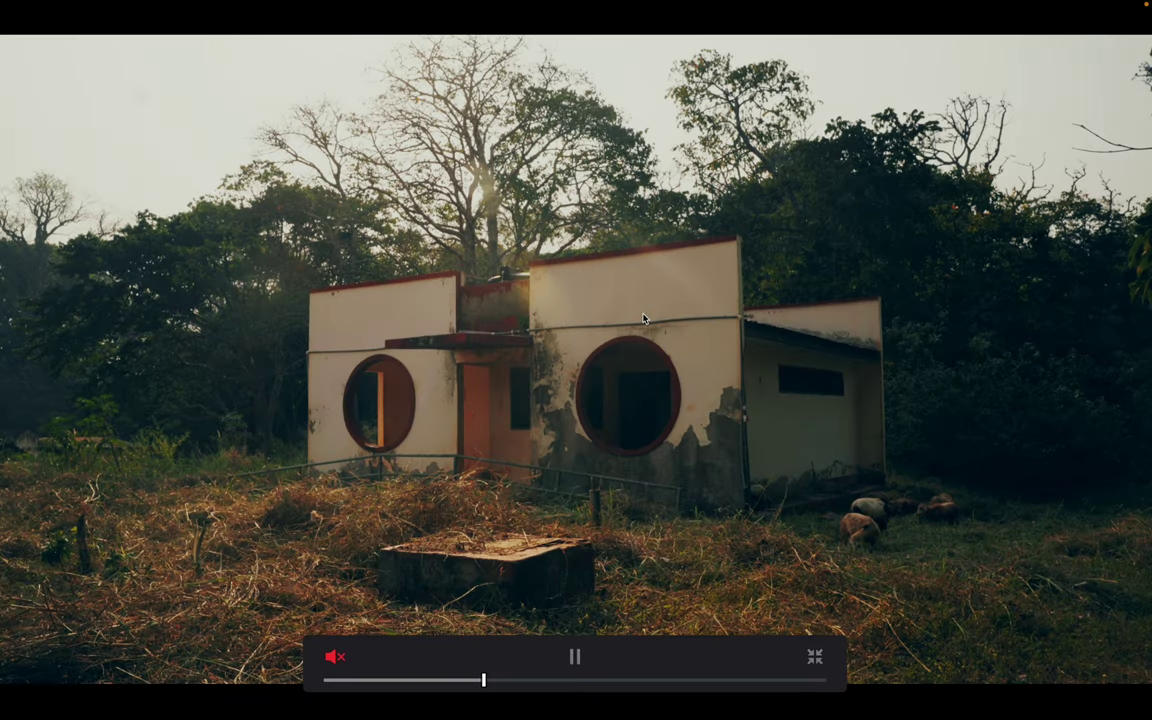
key(space)
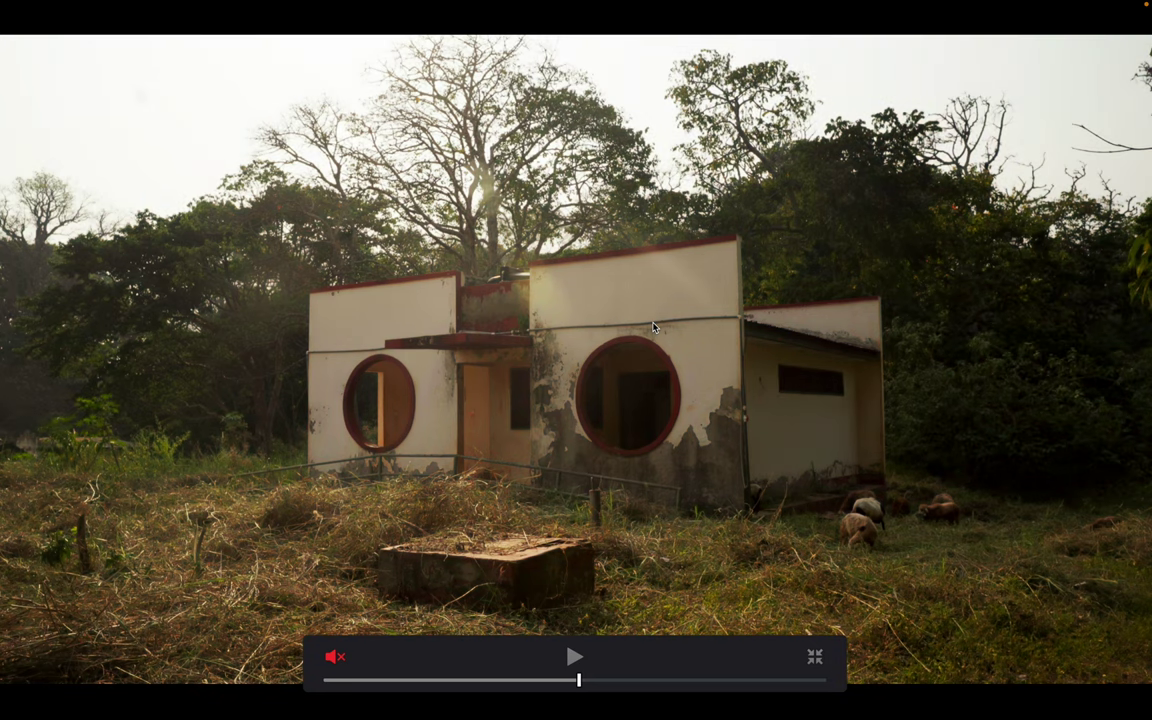
key(Escape)
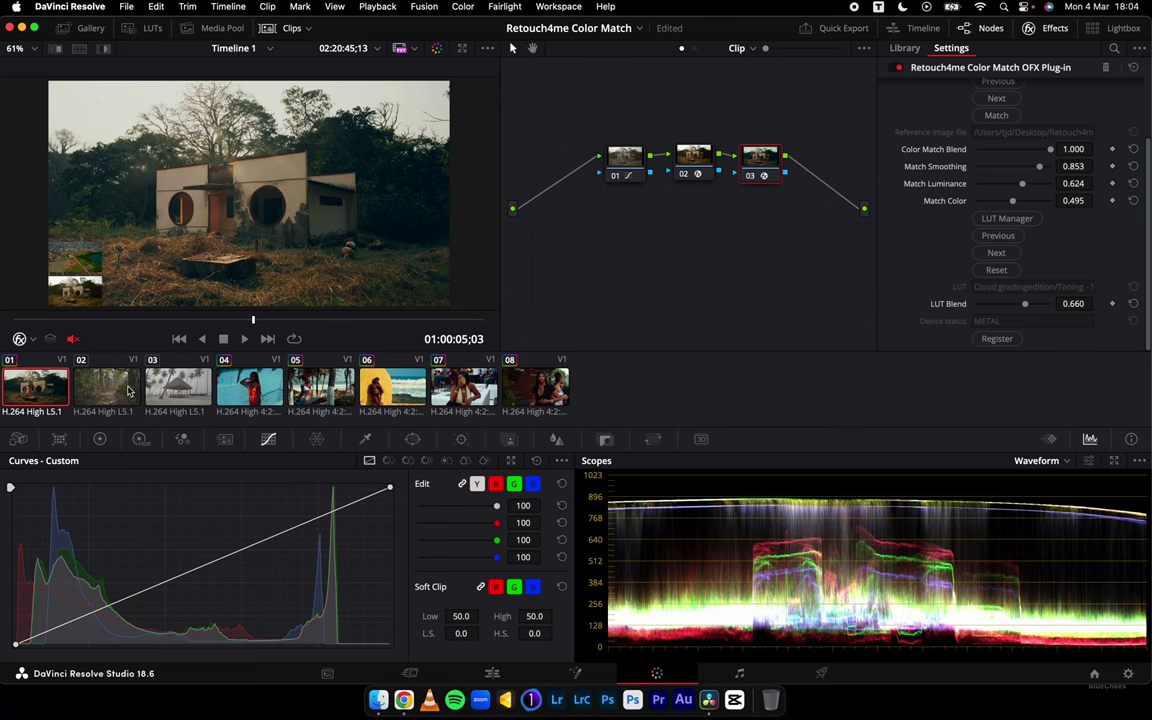
Copy clip 01's grade onto clip 02 and play clip 02 full screen
click(107, 392)
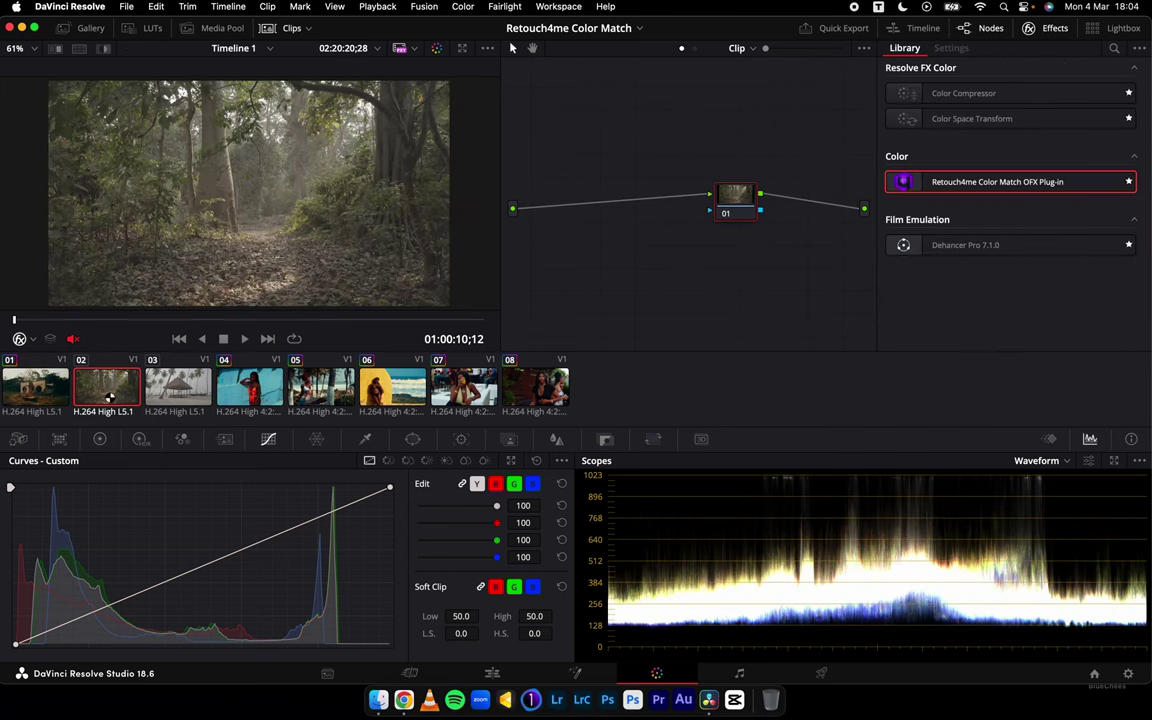
click(27, 396)
key(super+f)
key(space)
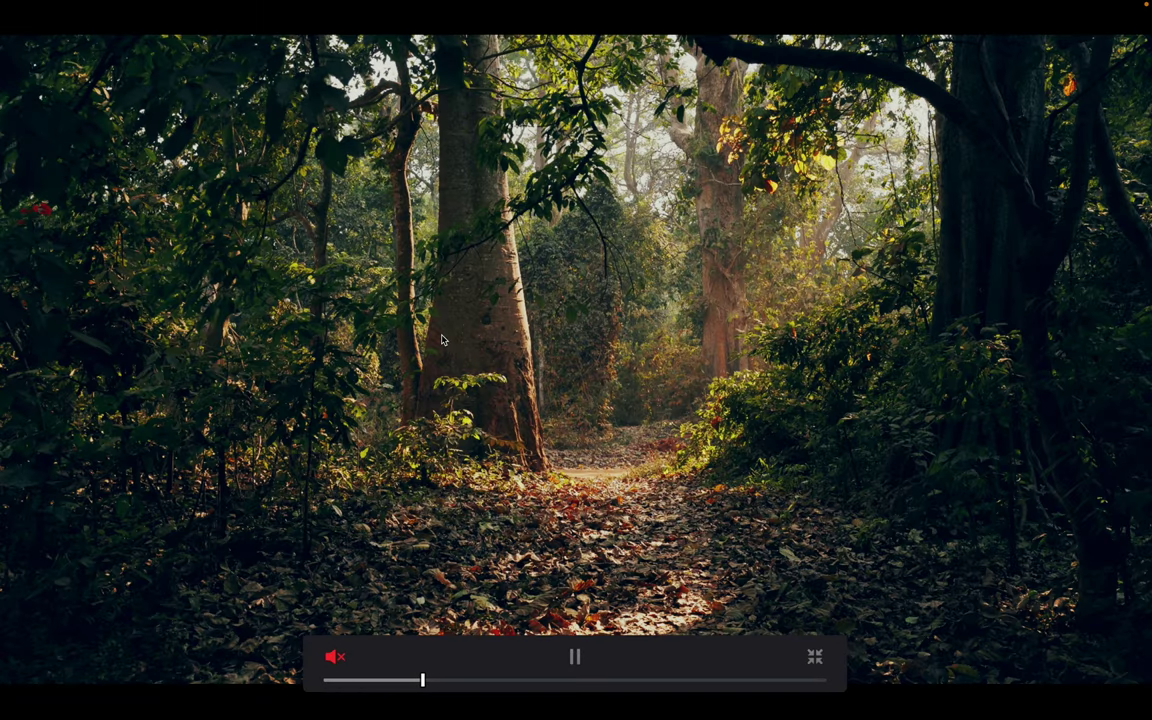
key(space)
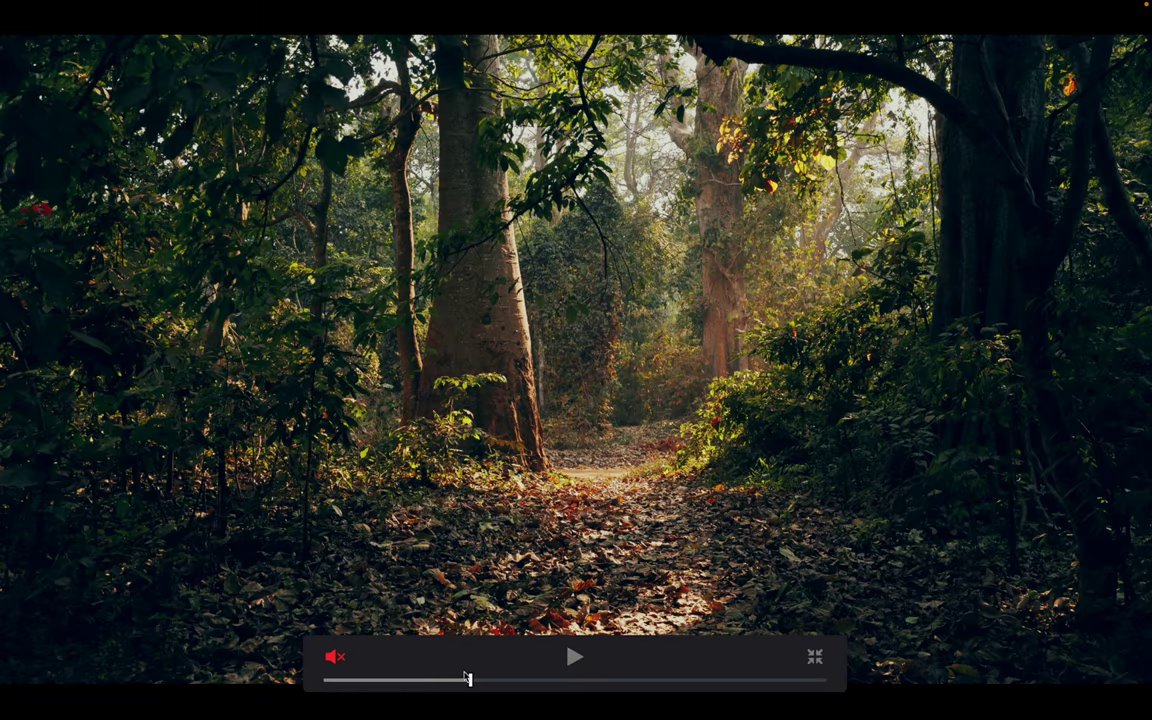
Replay clip 02 full screen from near its start with sound on, and return to the Color page with playback muted
click(333, 658)
click(322, 681)
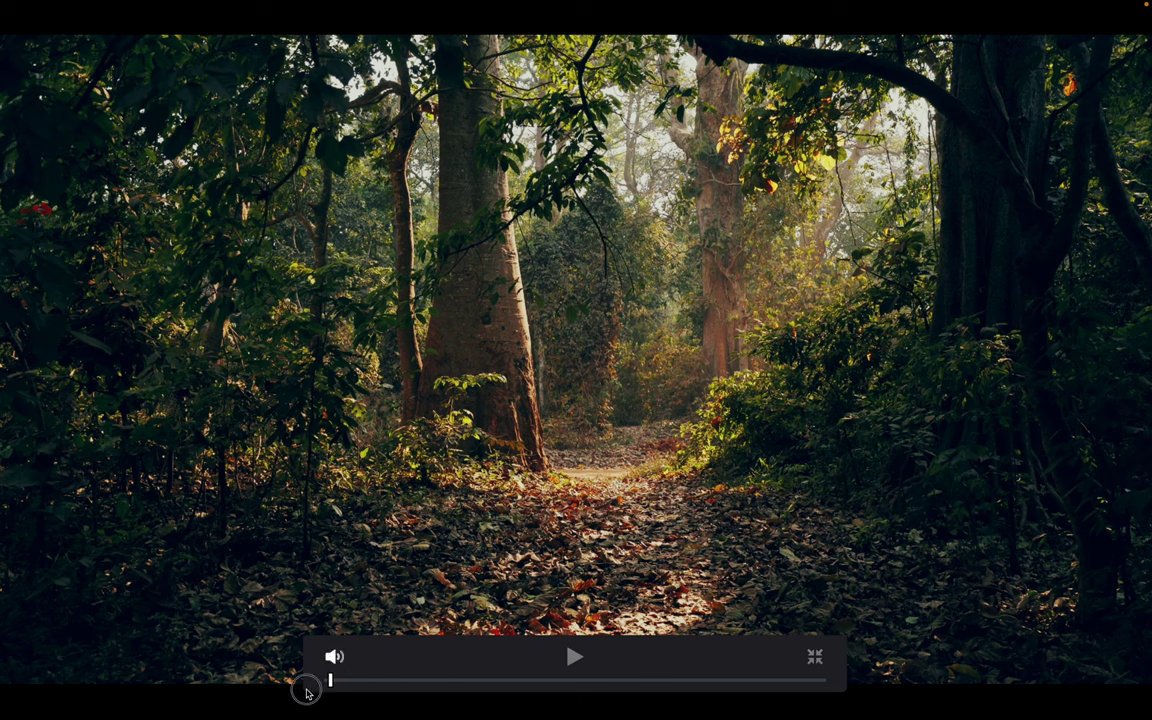
key(space)
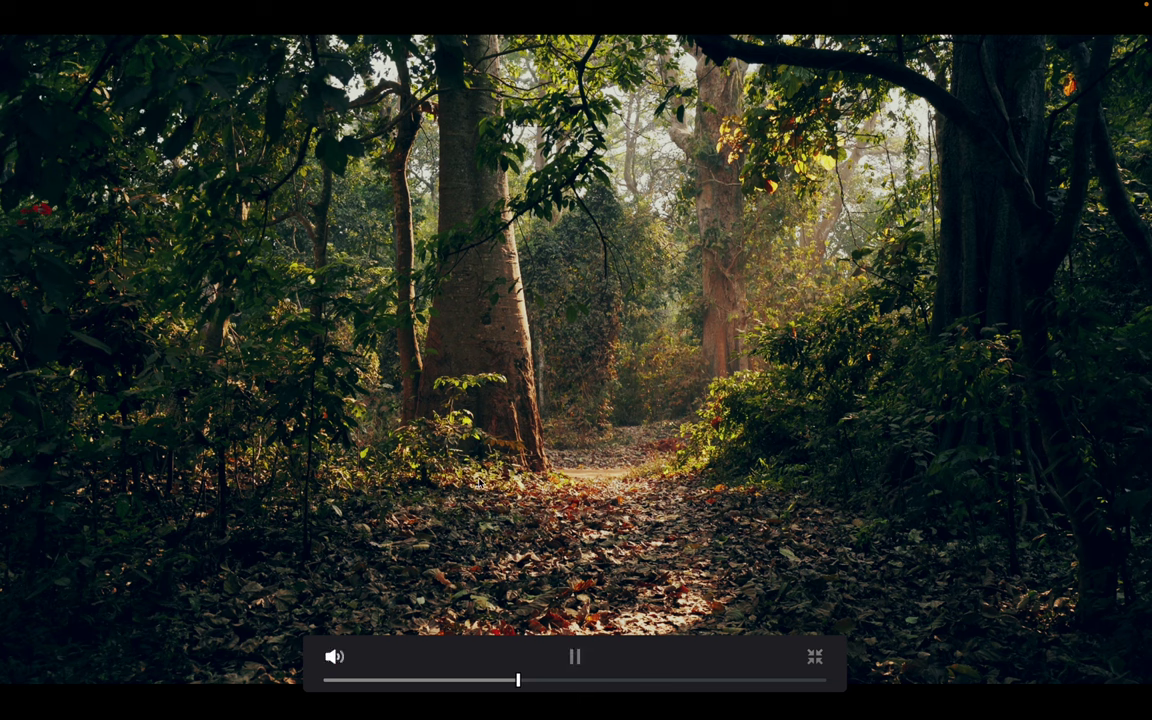
key(space)
key(m)
key(Escape)
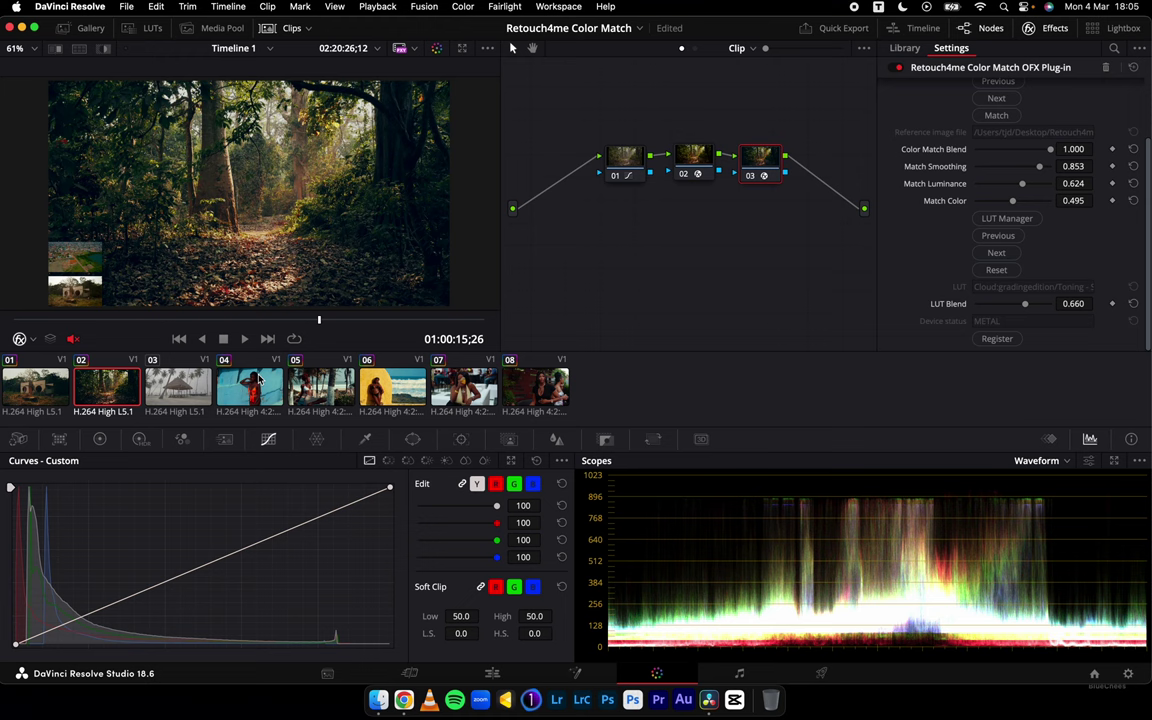
Open the graded clip 05 and display its Primaries color wheels
click(235, 388)
click(320, 390)
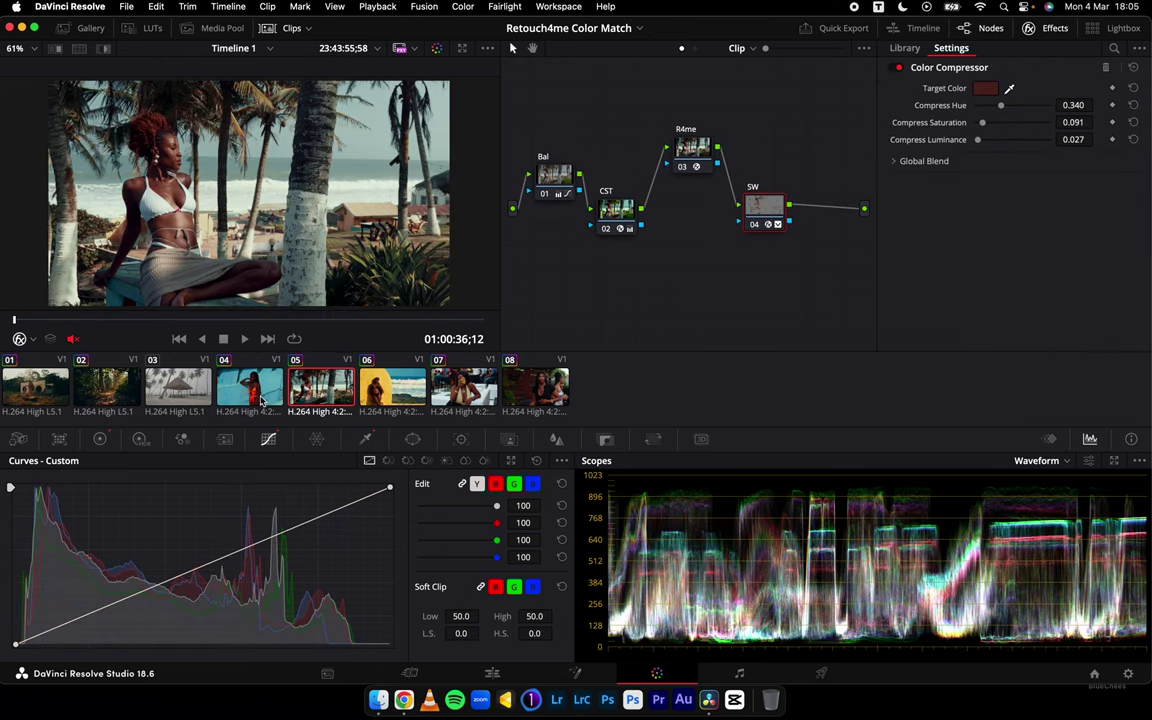
click(99, 438)
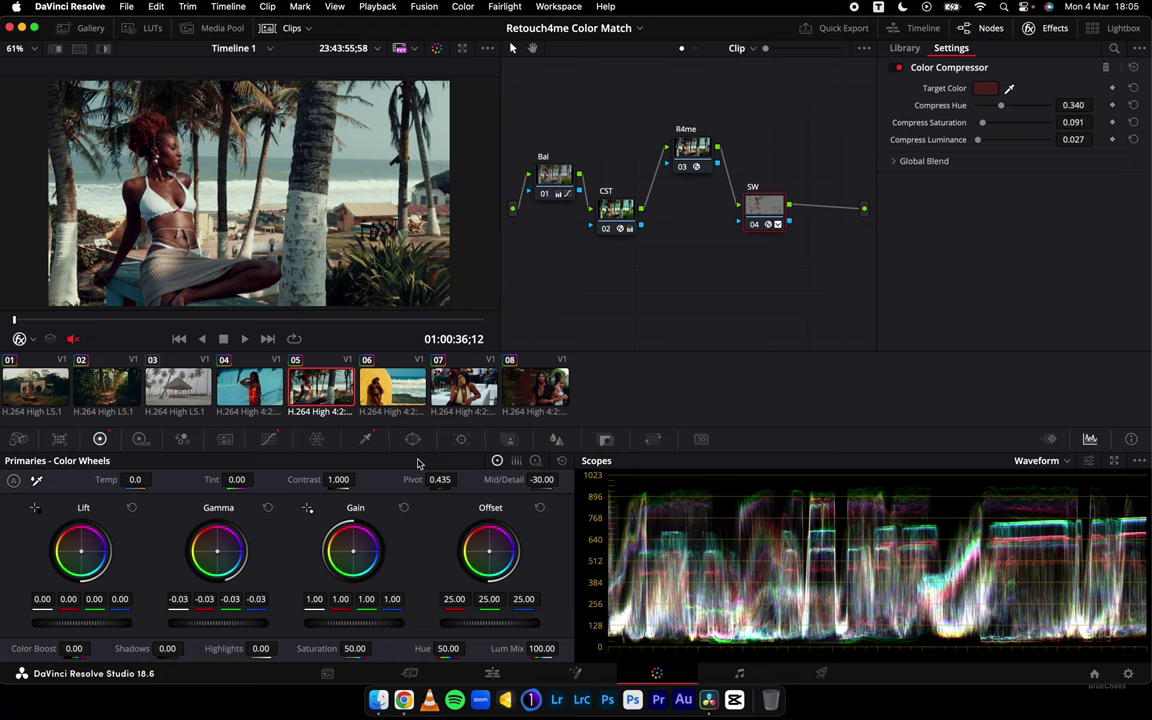
Switch to Chrome and review the Retouch4me Color Match OFX page's feature overview, purchase and demo options, and system requirements
click(403, 699)
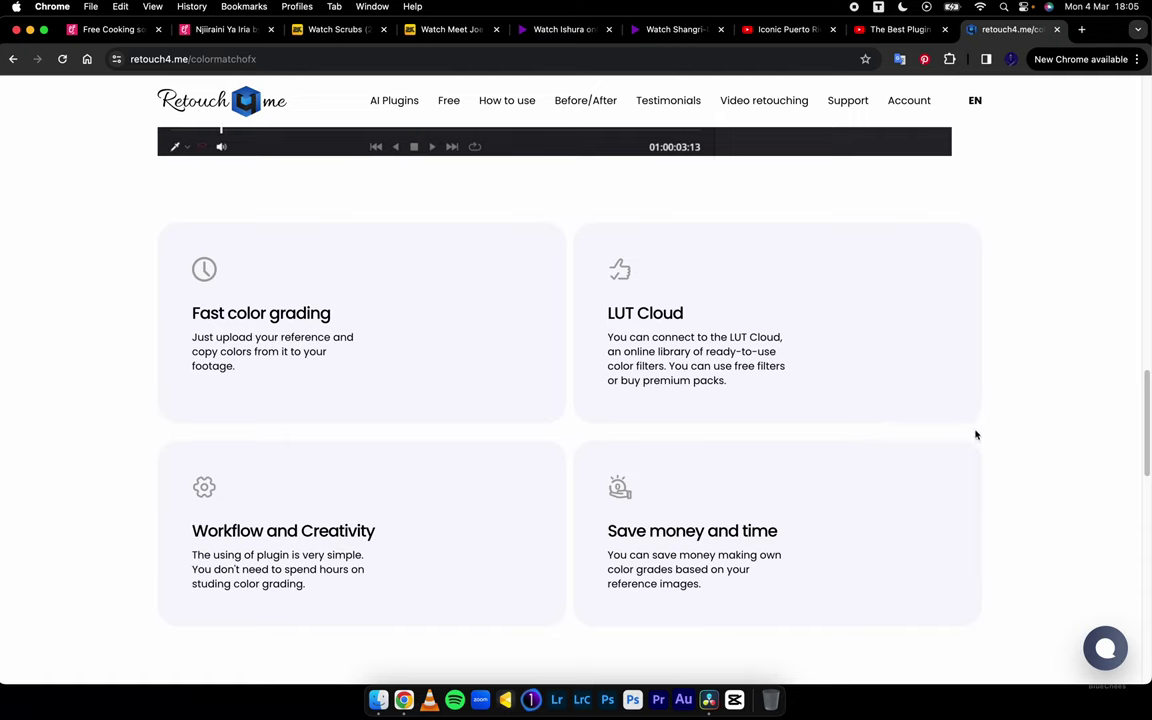
scroll(851, 514, down, 7)
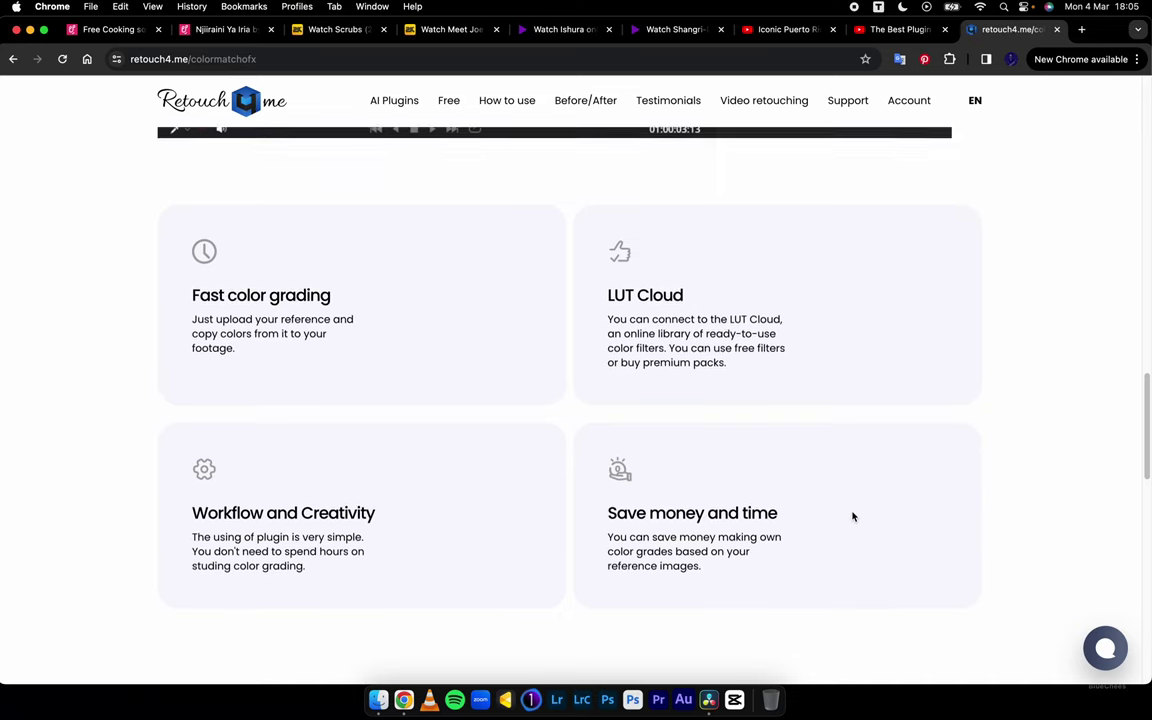
scroll(620, 550, down, 3)
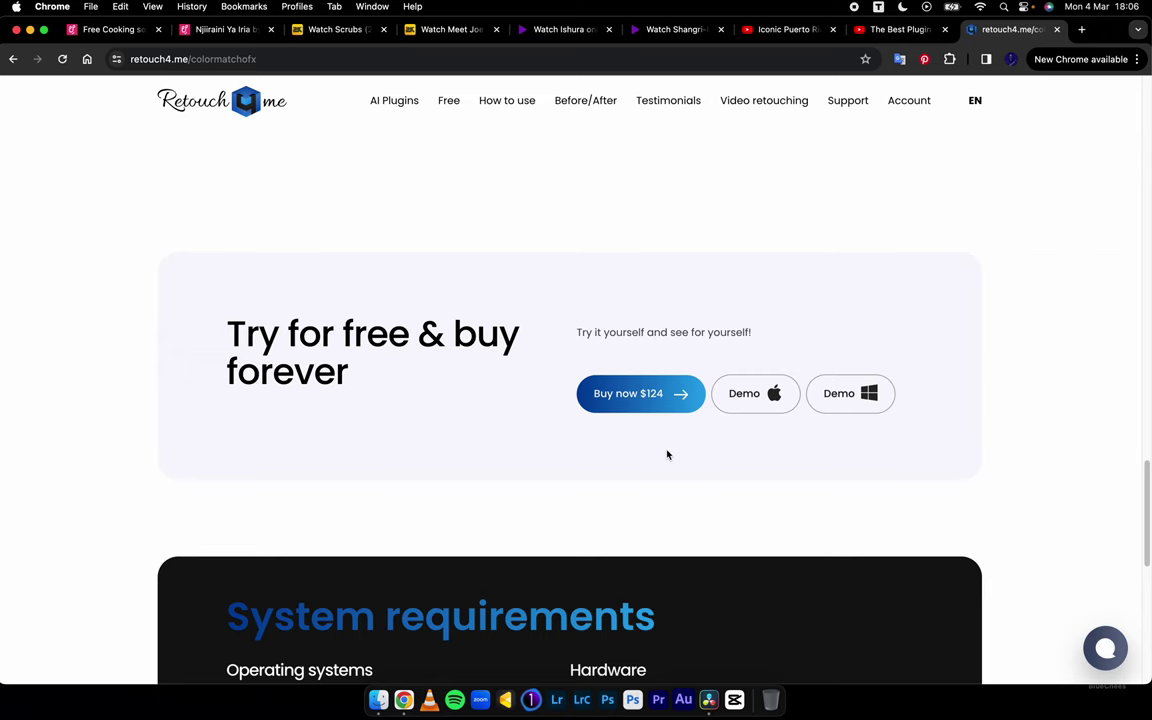
scroll(667, 455, down, 5)
scroll(671, 481, up, 1)
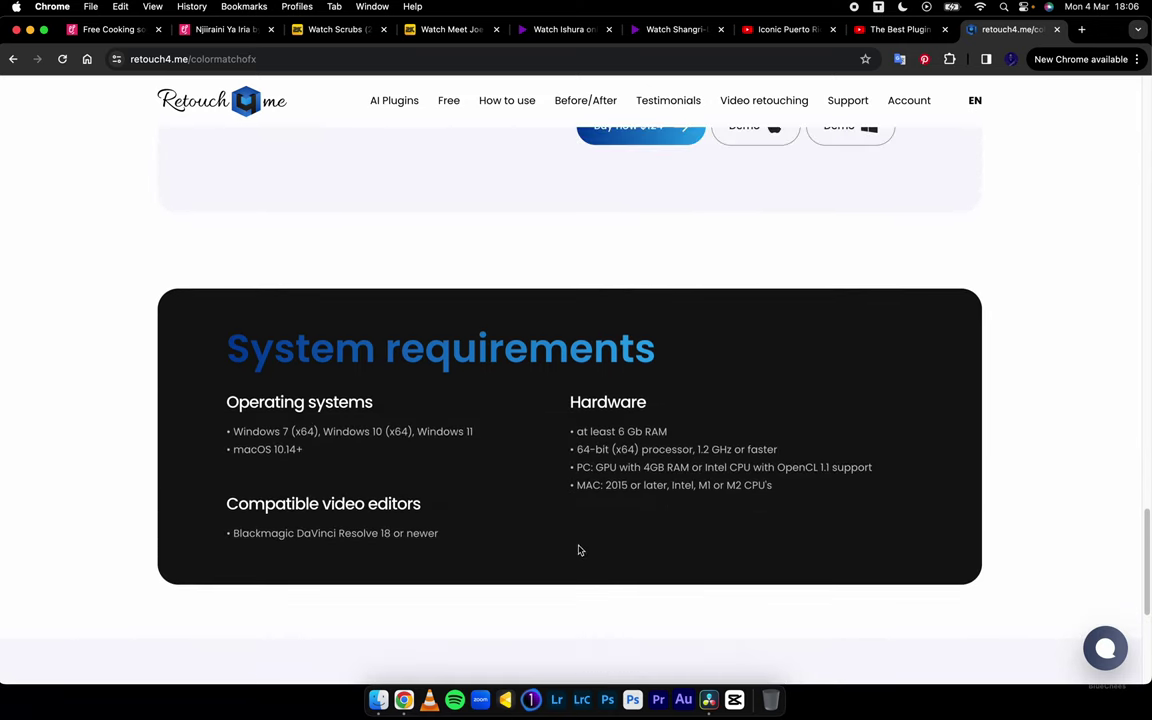
scroll(491, 501, up, 2)
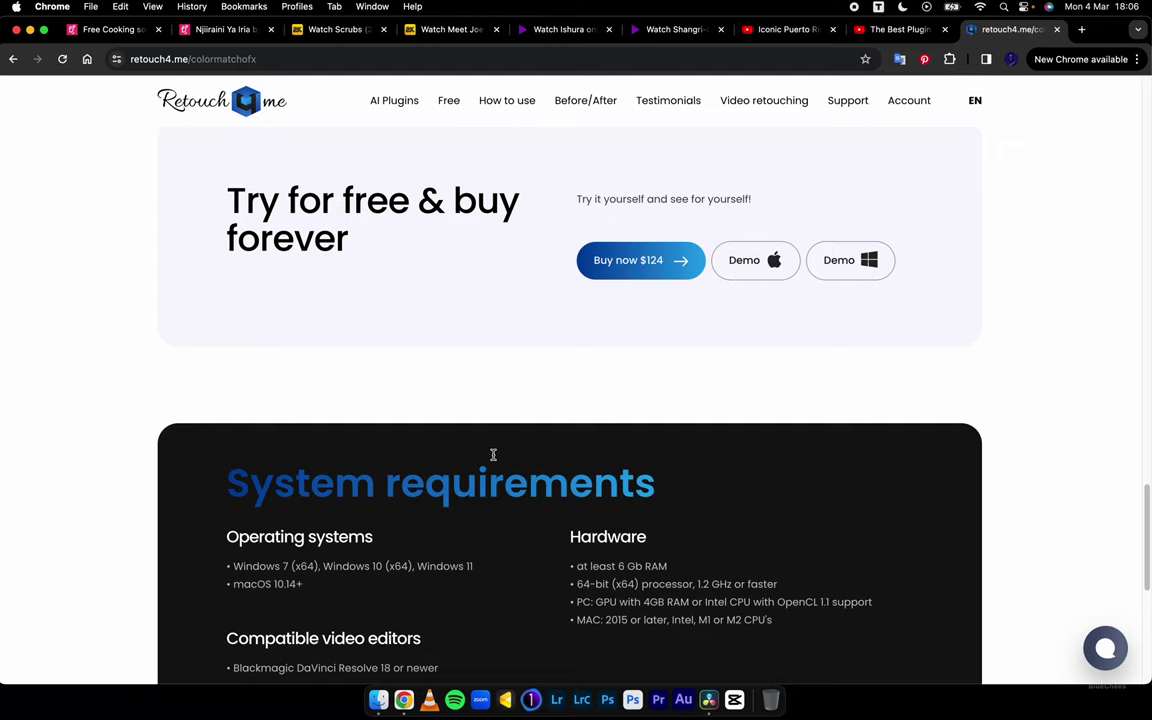
scroll(516, 417, up, 6)
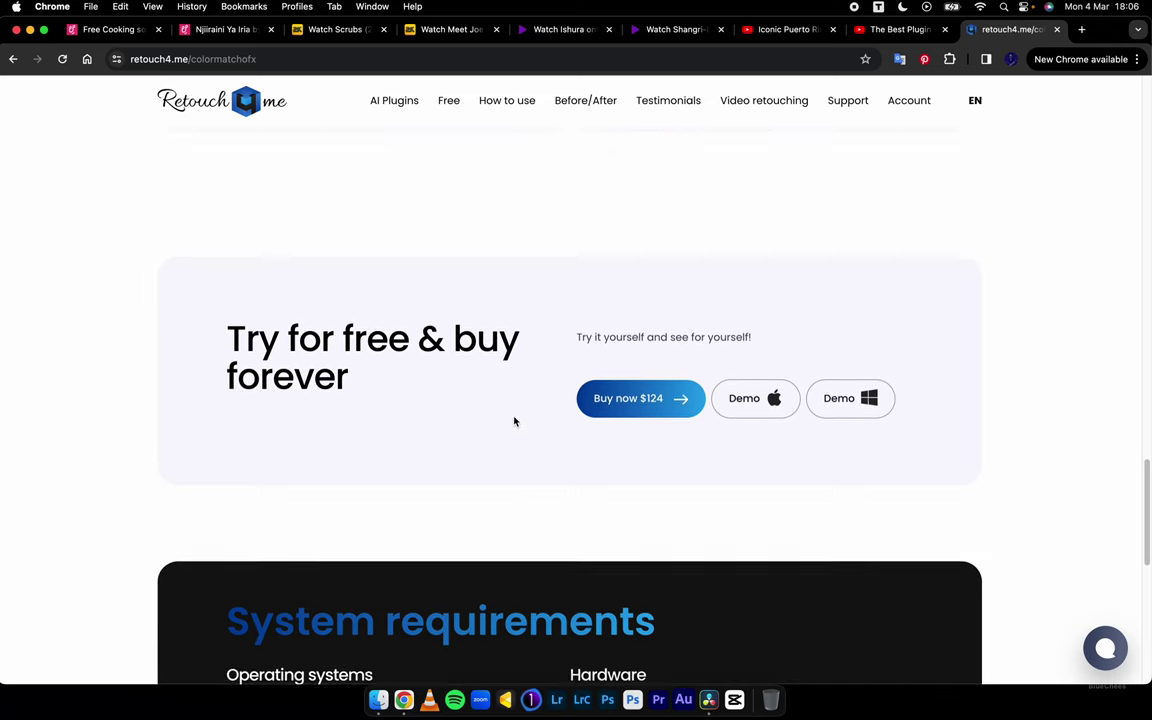
scroll(514, 418, up, 3)
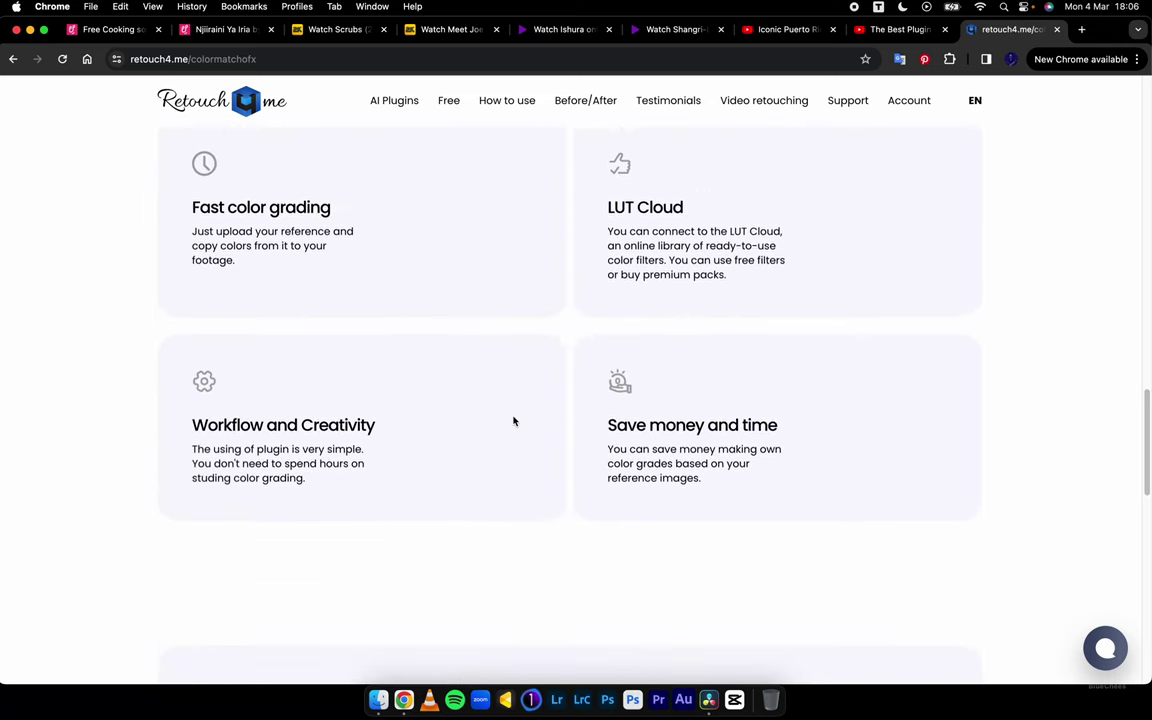
scroll(514, 421, up, 1)
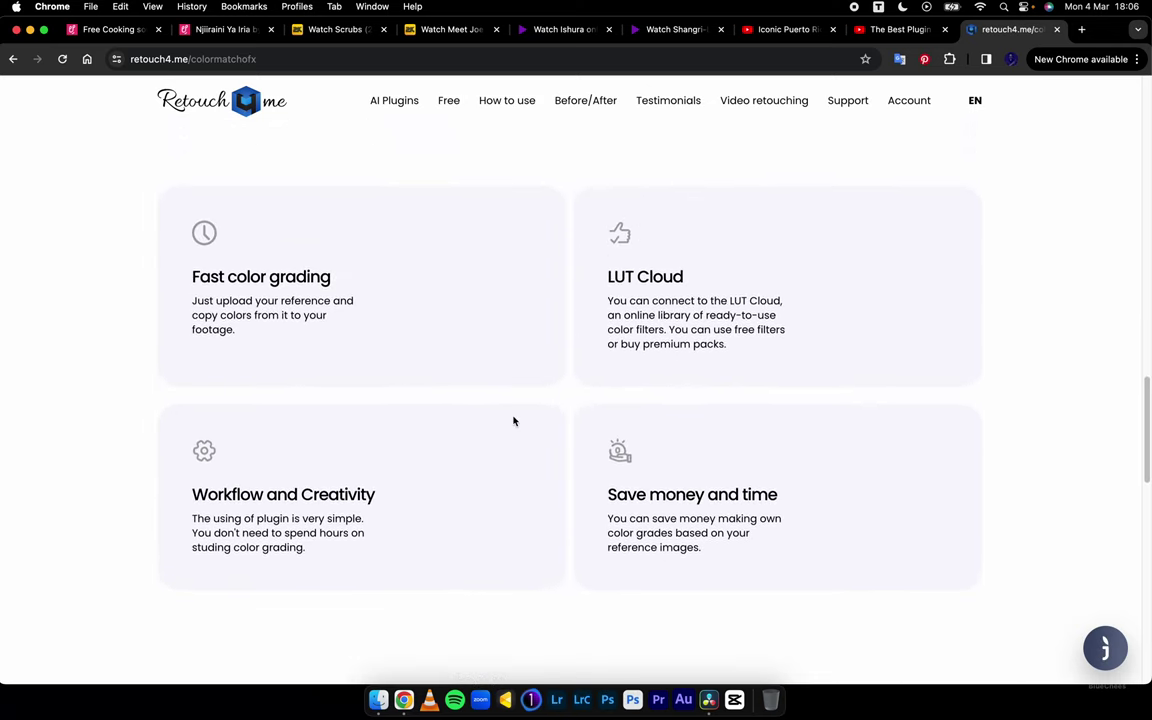
Switch back to DaVinci Resolve and browse the graded clips on the timeline to compare their looks
click(709, 690)
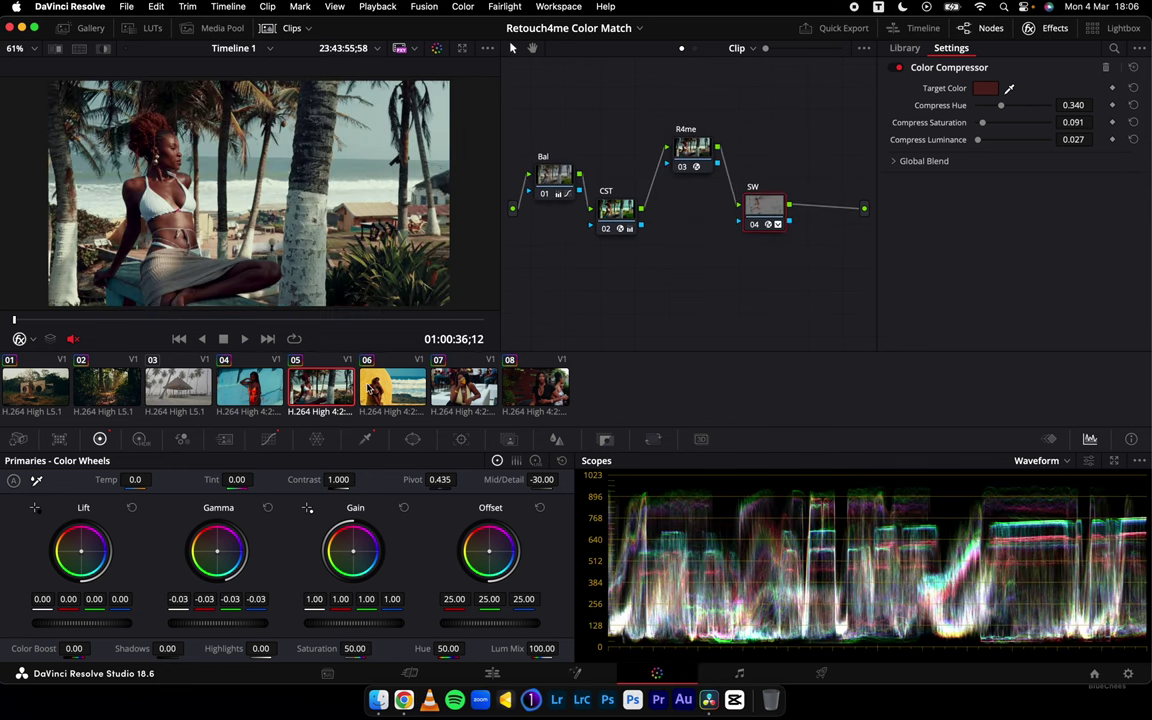
key(Down)
key(Down)
key(Down)
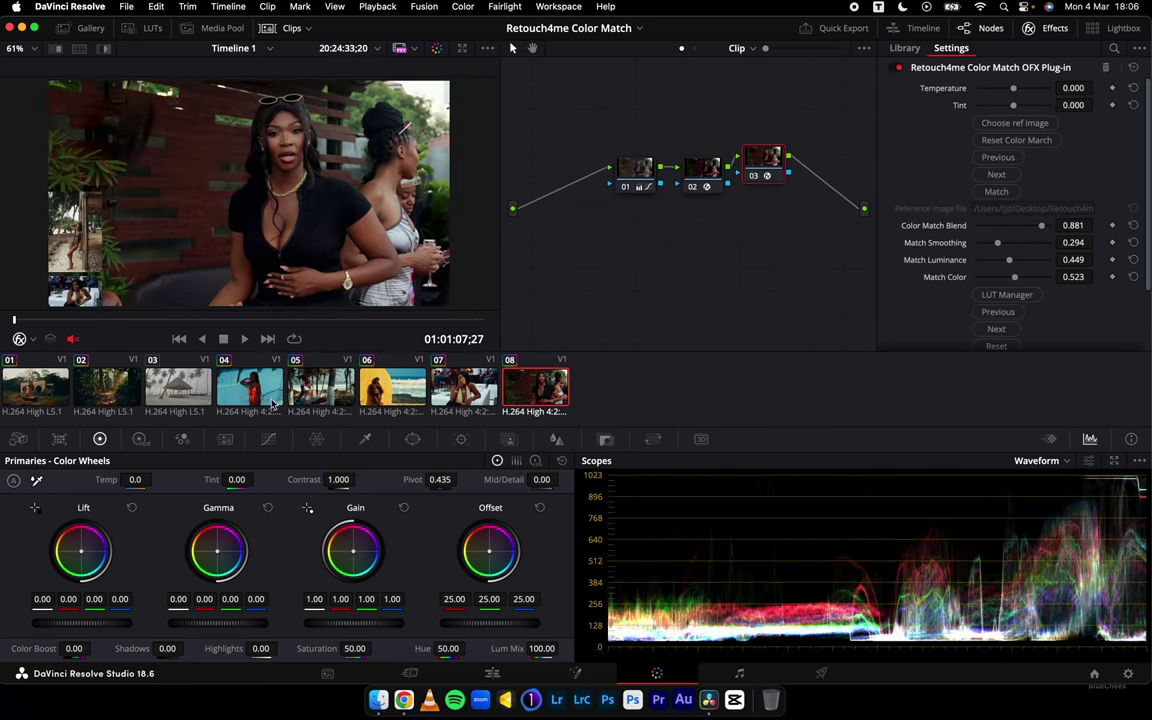
click(250, 395)
click(105, 395)
click(22, 400)
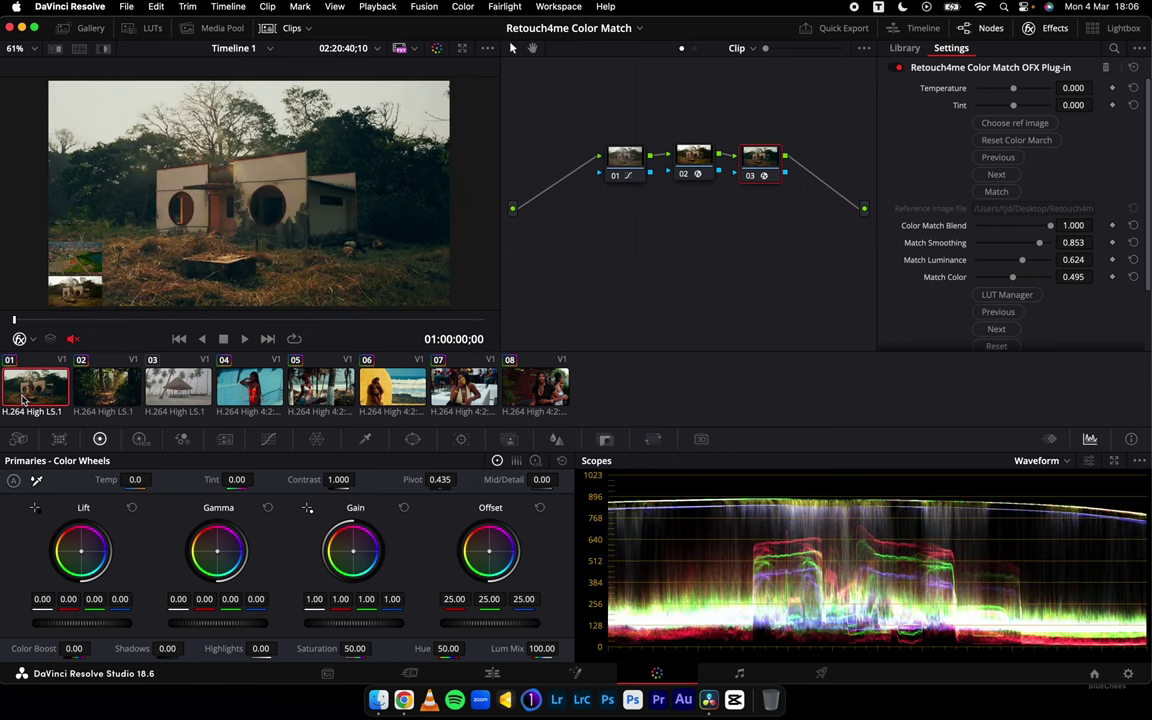
click(101, 385)
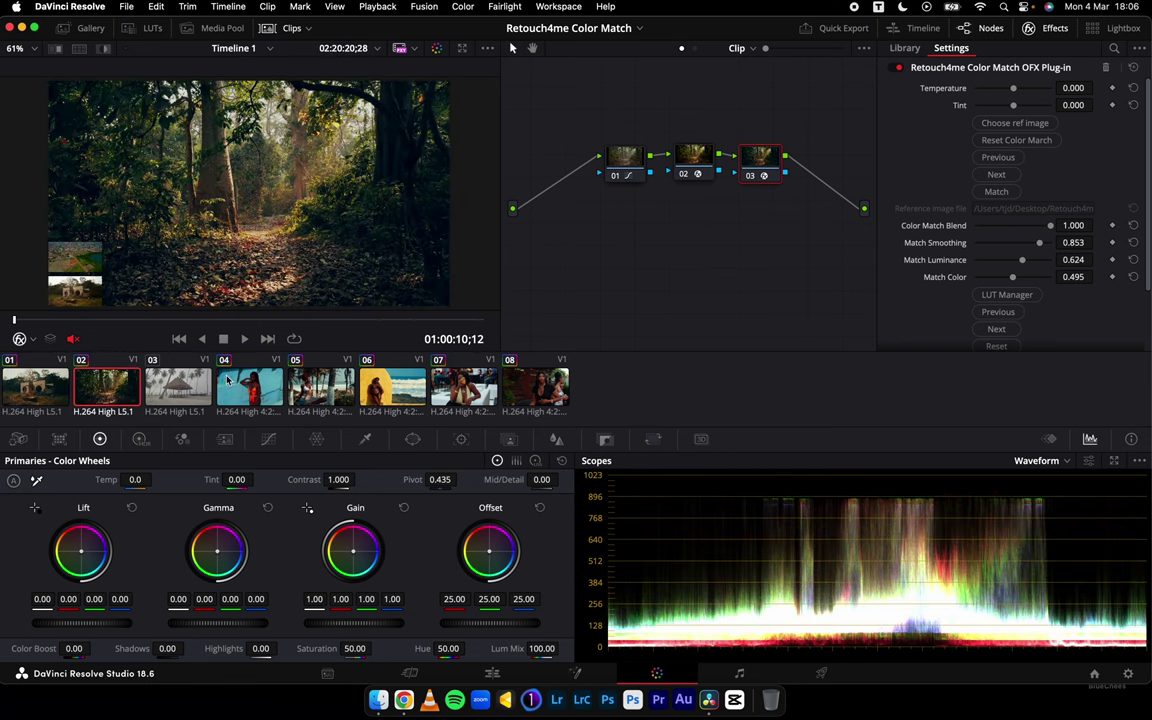
click(250, 390)
click(320, 390)
click(400, 397)
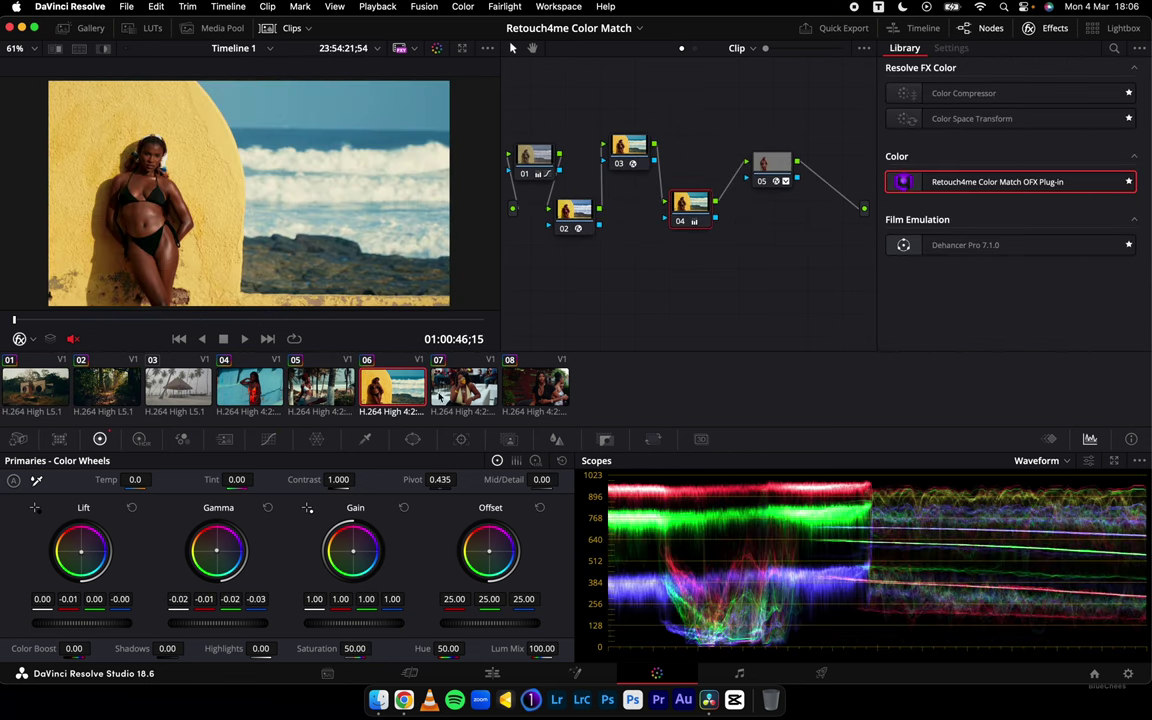
click(455, 385)
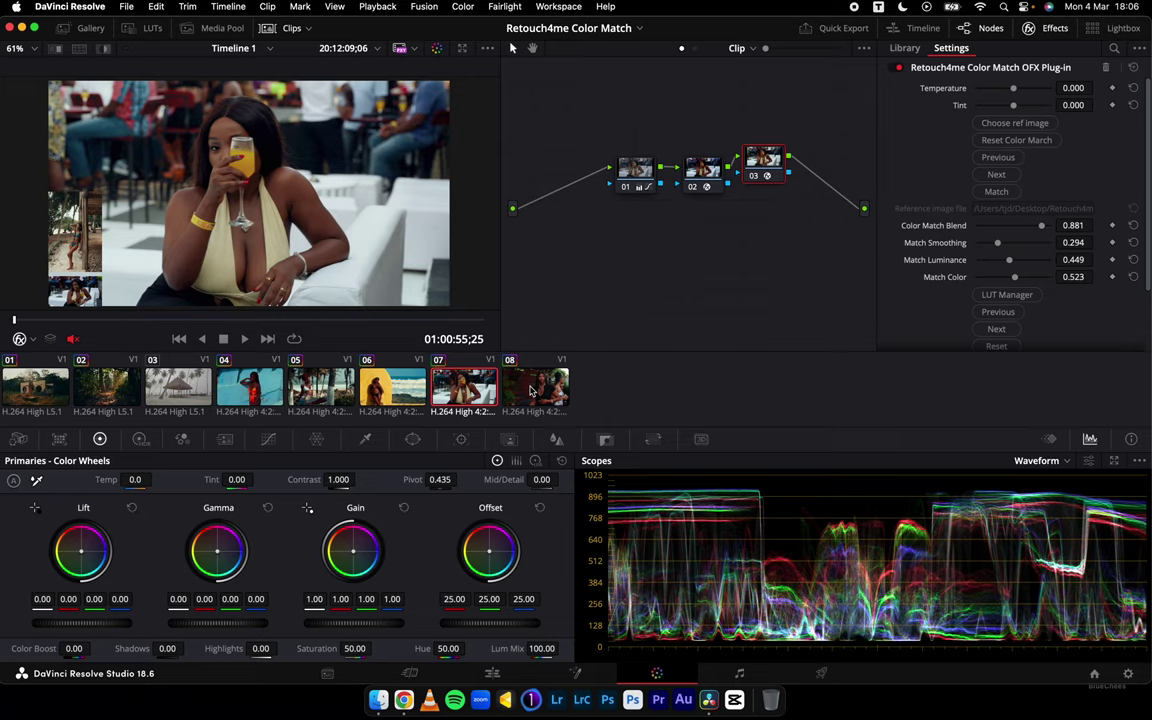